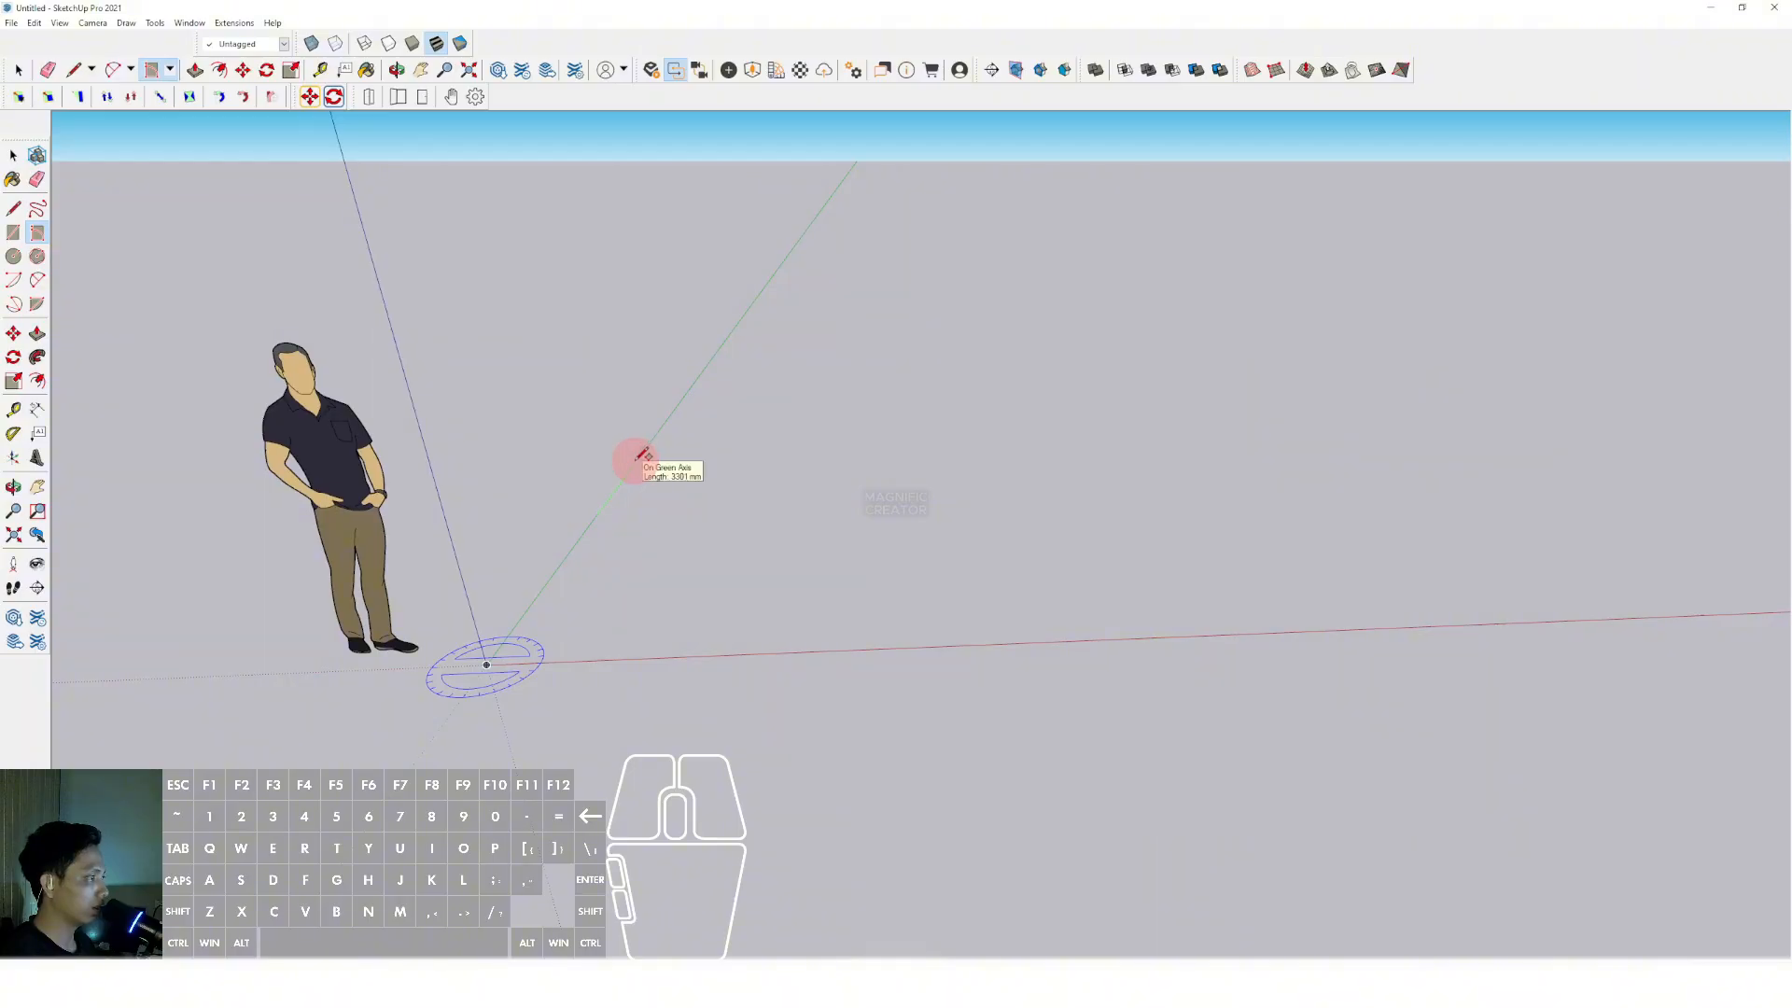
Draw a rotated rectangle on the ground from the origin, with its first side along the green axis and its length along the red axis.
scroll(642, 454, "up", 1)
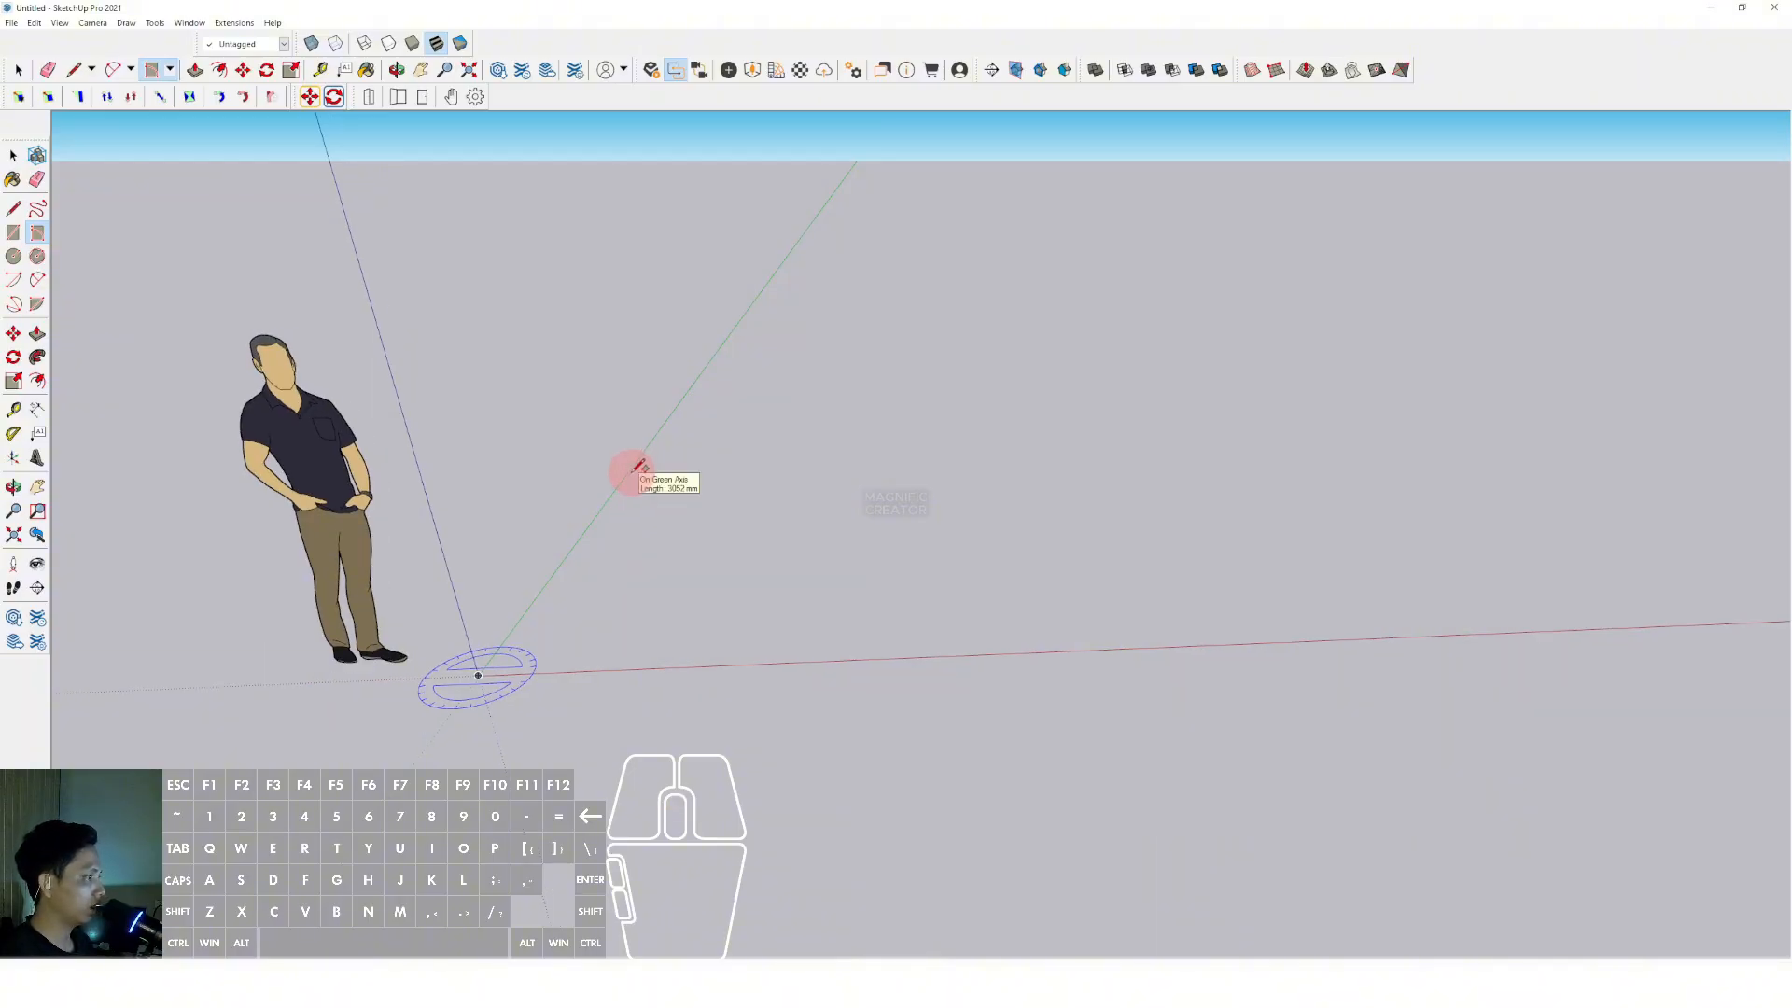
left_click(620, 485)
scroll(852, 454, "down", 1)
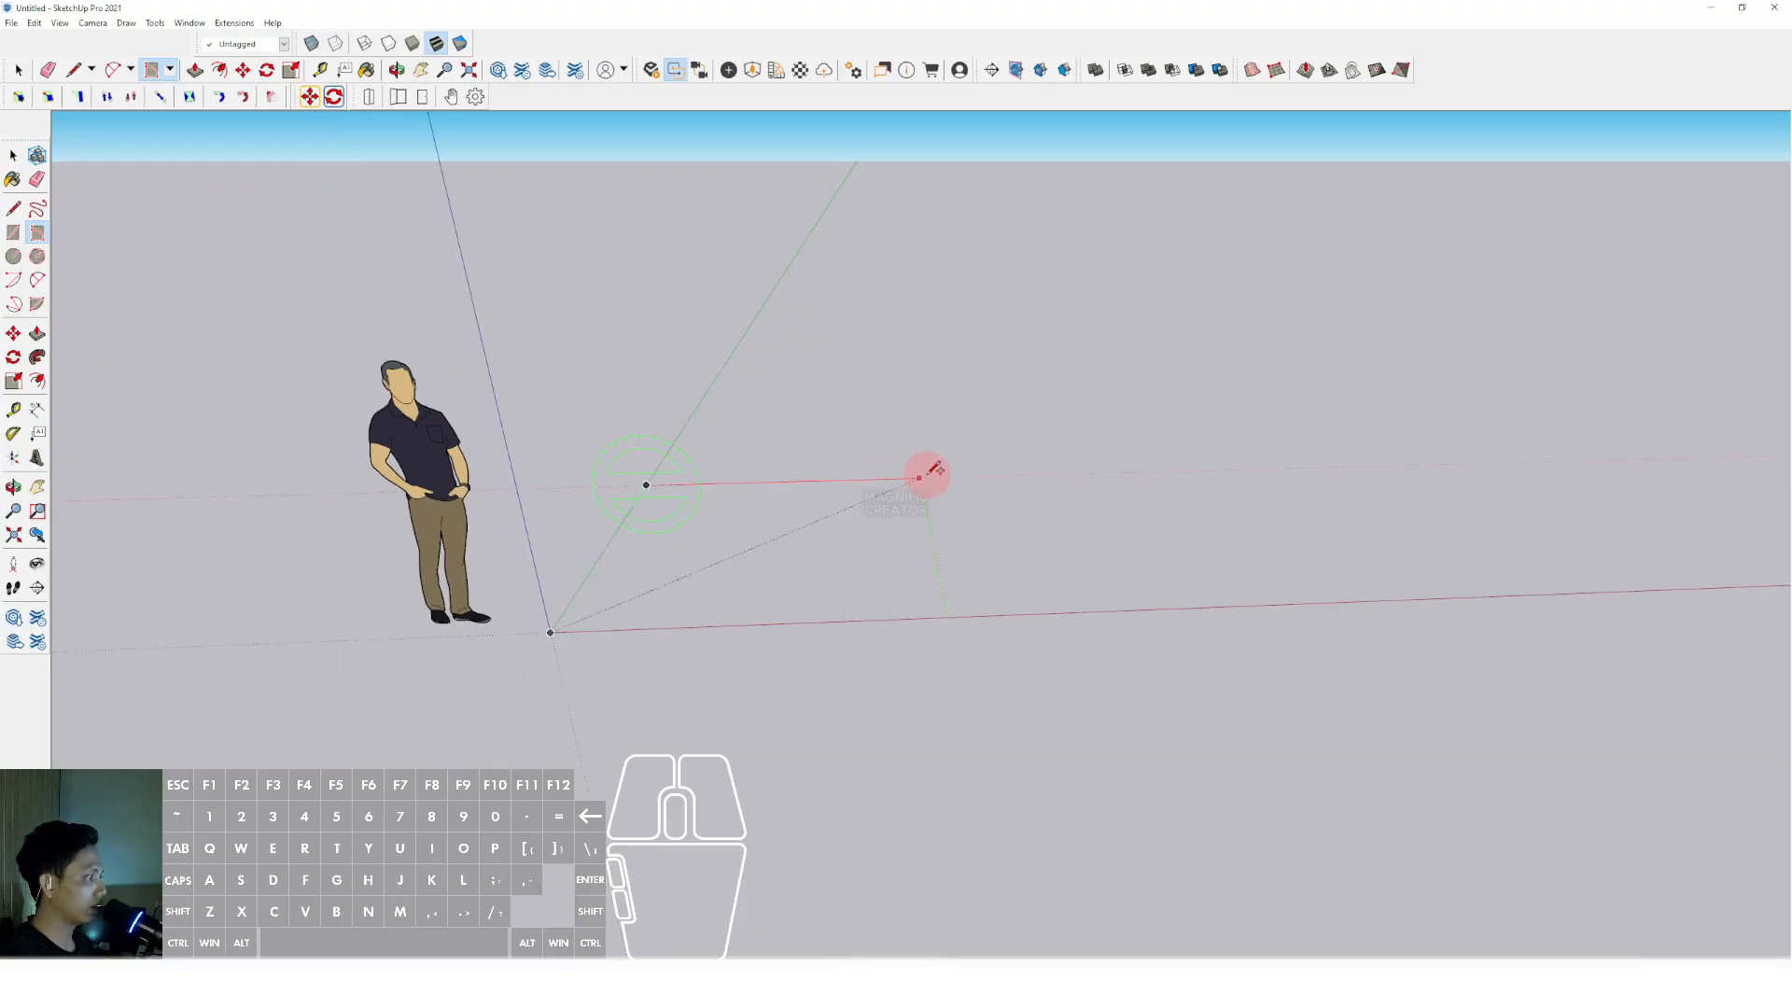
left_click(1200, 469)
Push/Pull the ground rectangle upward into a thin floor slab.
middle_click_drag(866, 540, 715, 540)
scroll(557, 597, "up", 1)
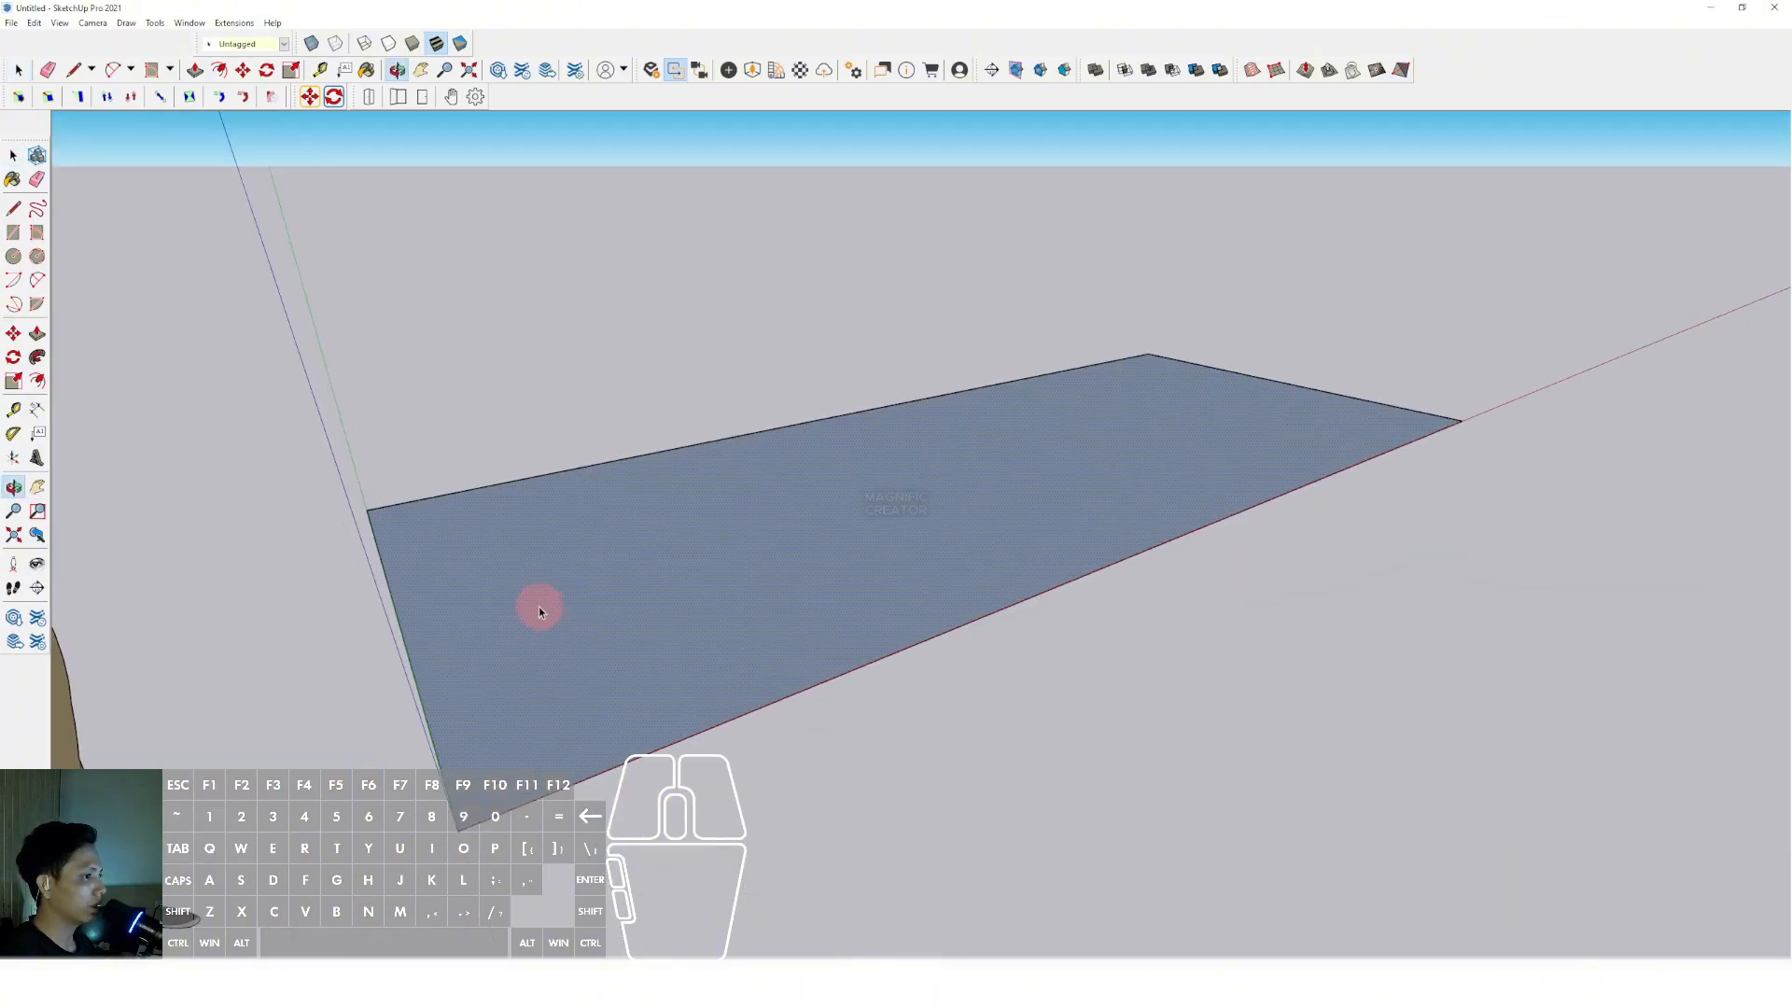
middle_click_drag(539, 607, 516, 590)
left_click(500, 566)
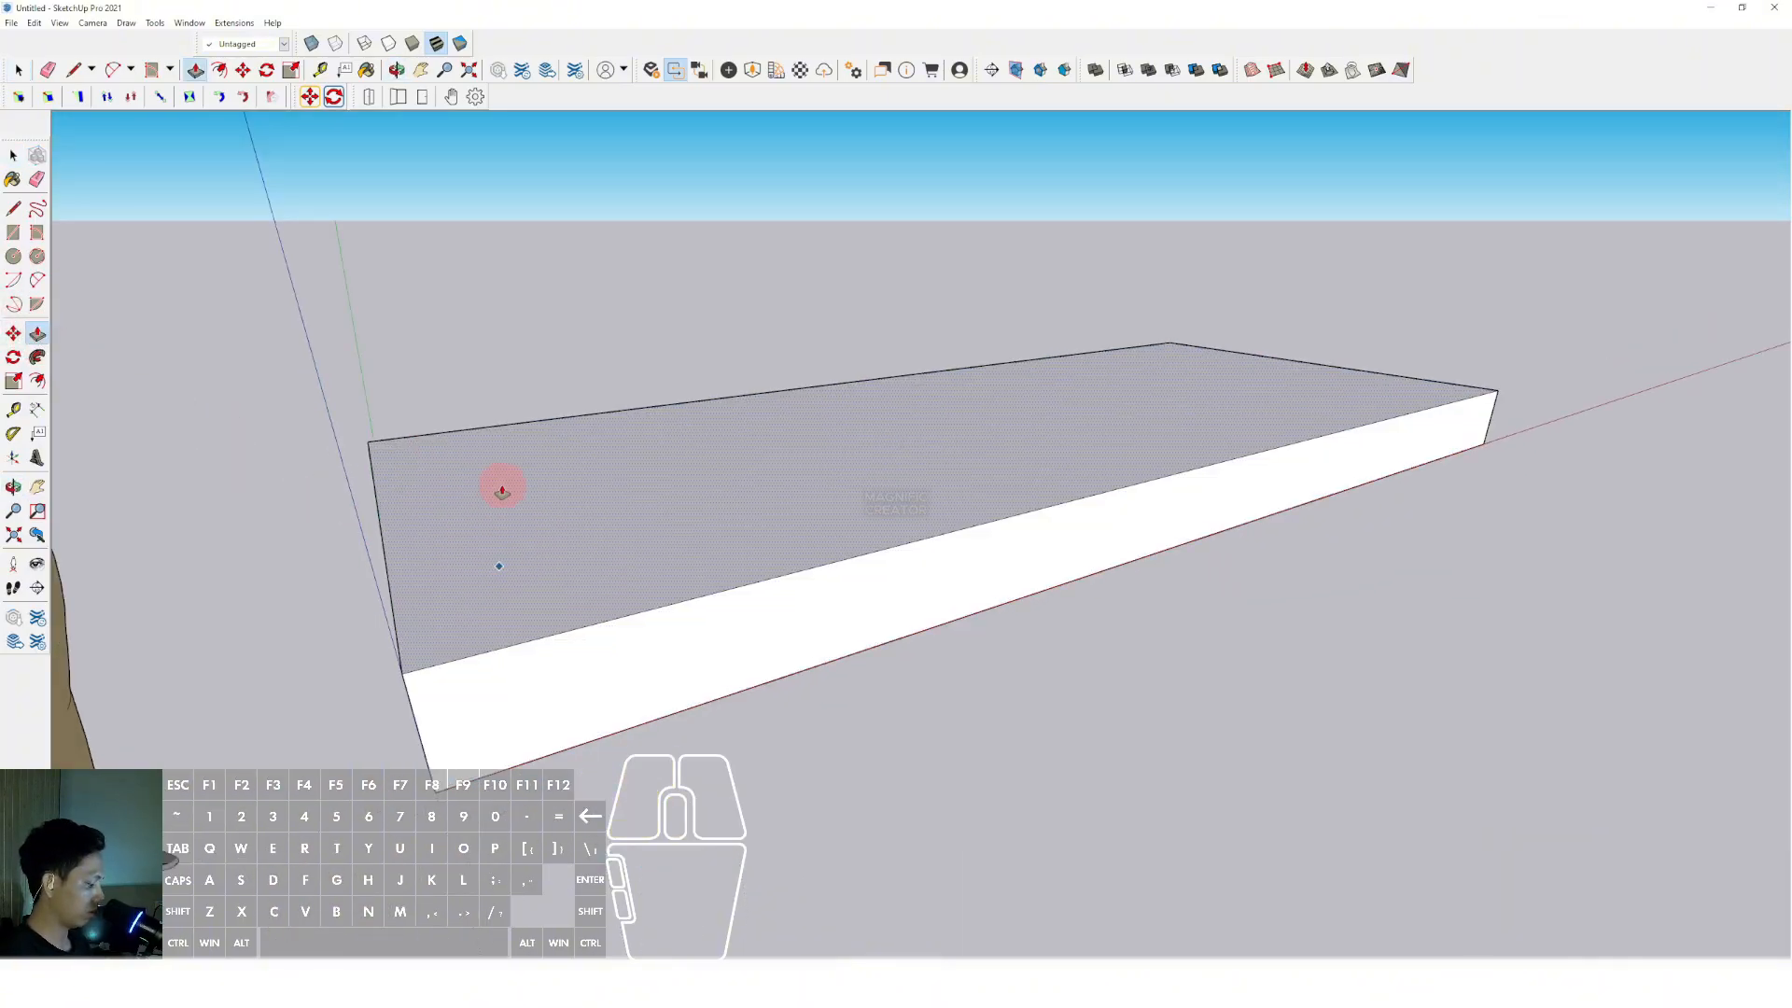
key("Return")
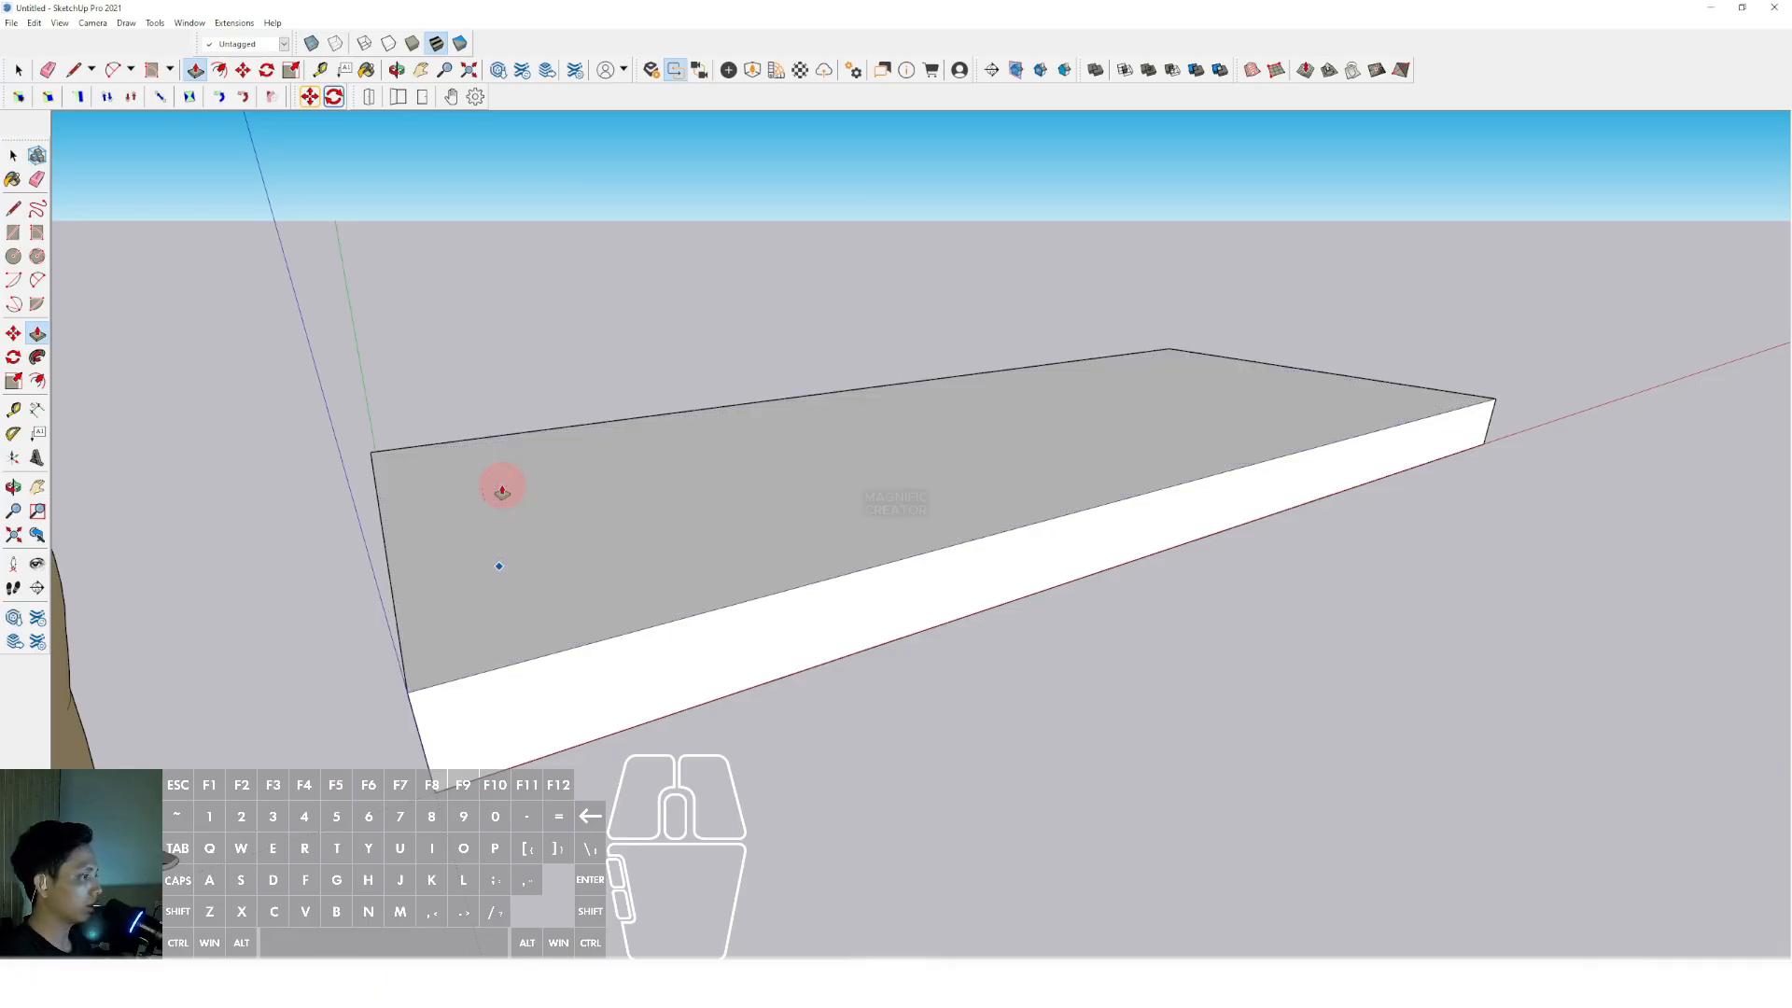
Select all geometry of the floor slab and make it a group.
scroll(556, 546, "down", 3)
mouse_move(728, 578)
middle_mouse_down()
mouse_move(812, 557)
mouse_move(670, 575)
mouse_move(512, 688)
mouse_move(625, 587)
mouse_move(580, 464)
mouse_move(524, 440)
middle_mouse_up()
triple_click(670, 574)
right_click(669, 578)
left_click(700, 689)
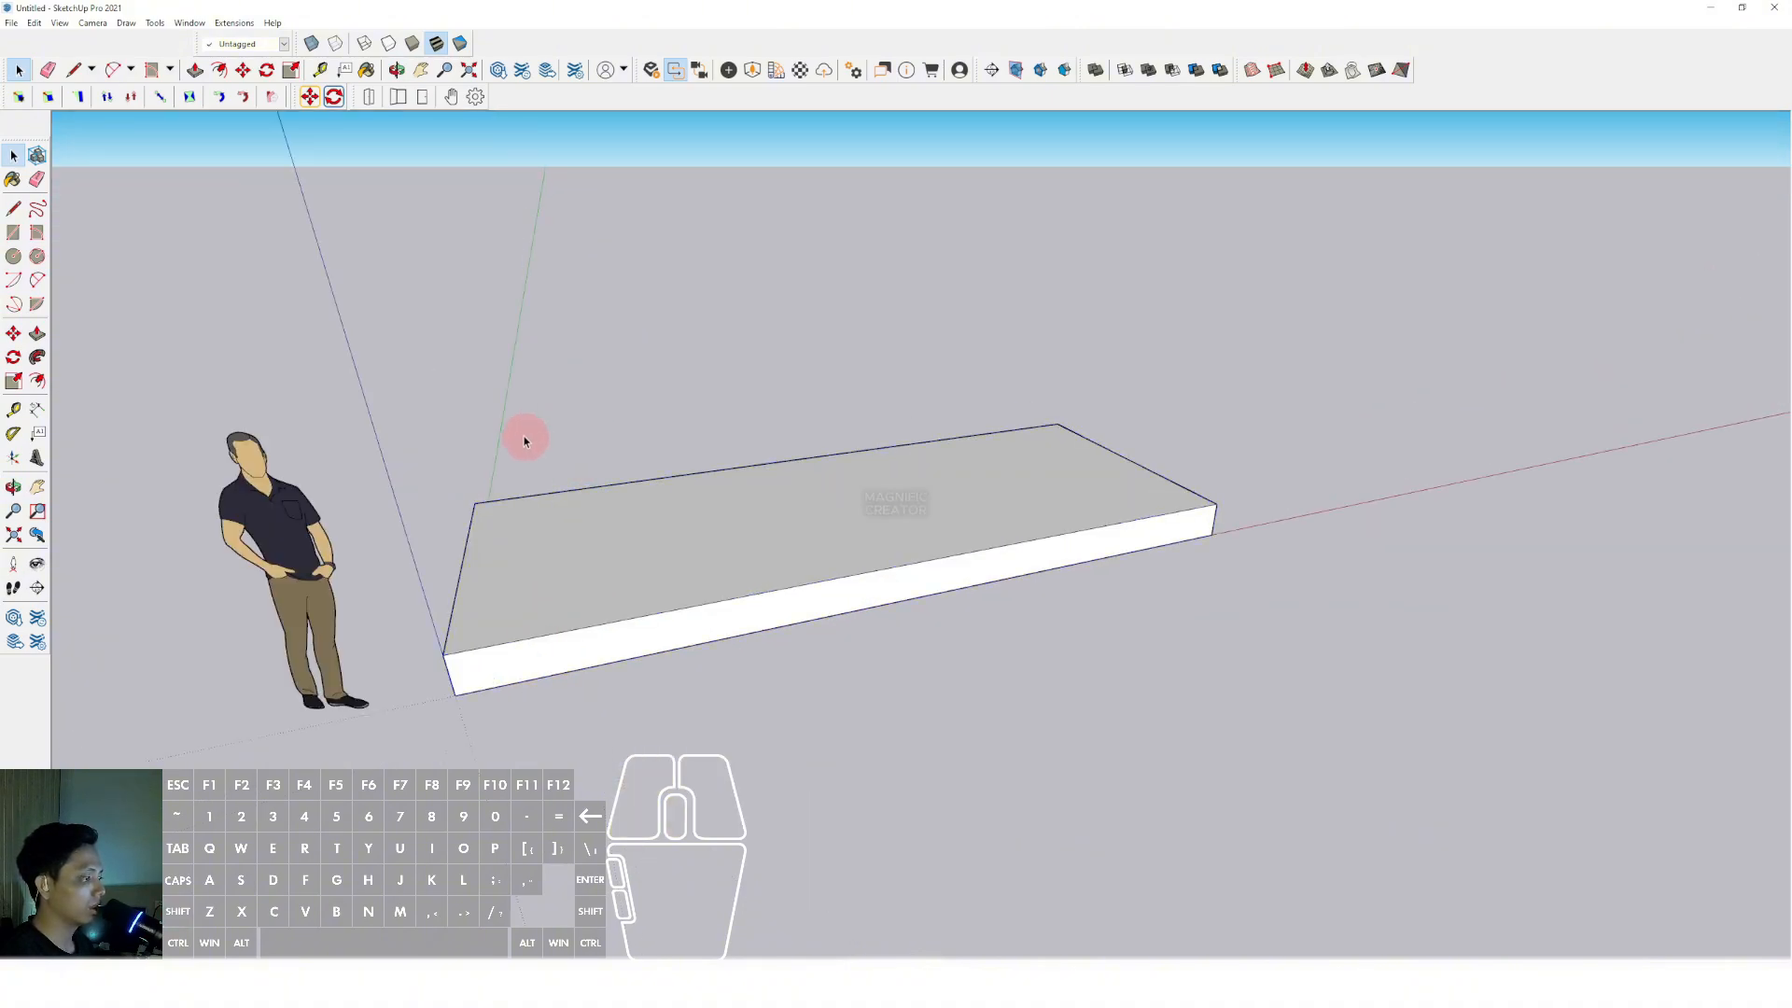
Draw a rectangle covering the slab's entire top surface, from its front corner to the opposite back corner.
left_click(38, 236)
left_click(490, 541)
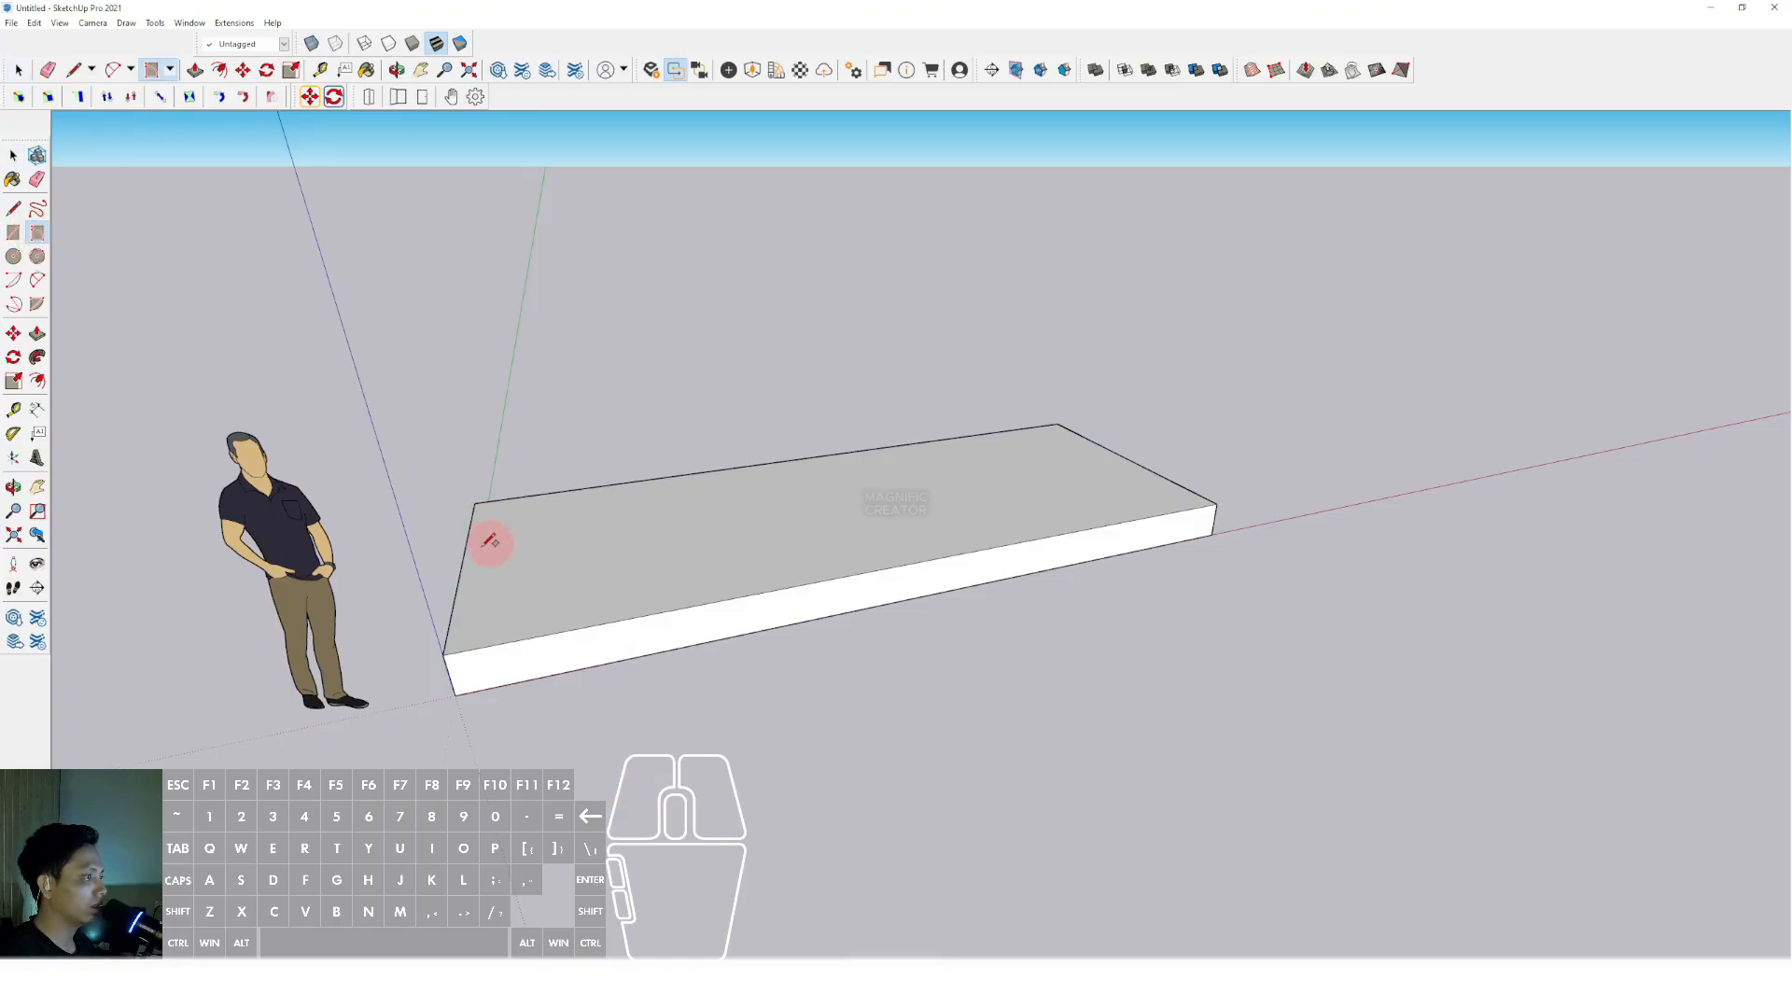
left_click(14, 234)
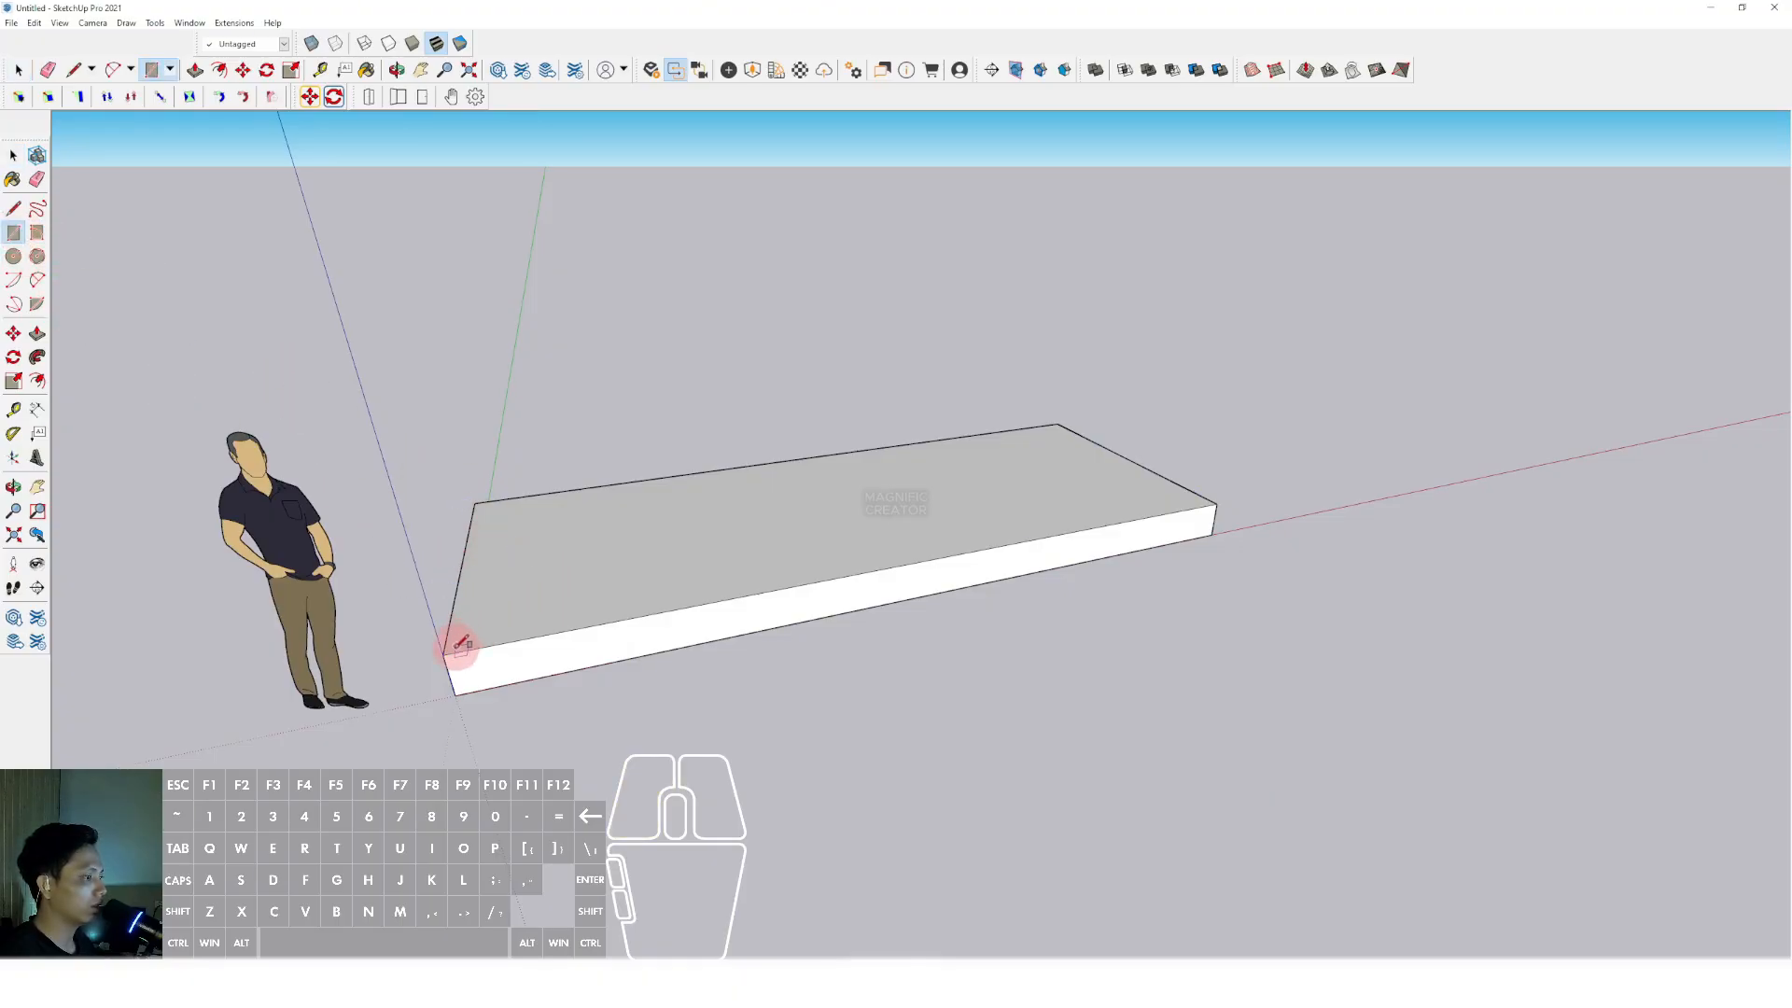
scroll(1082, 422, "up", 4)
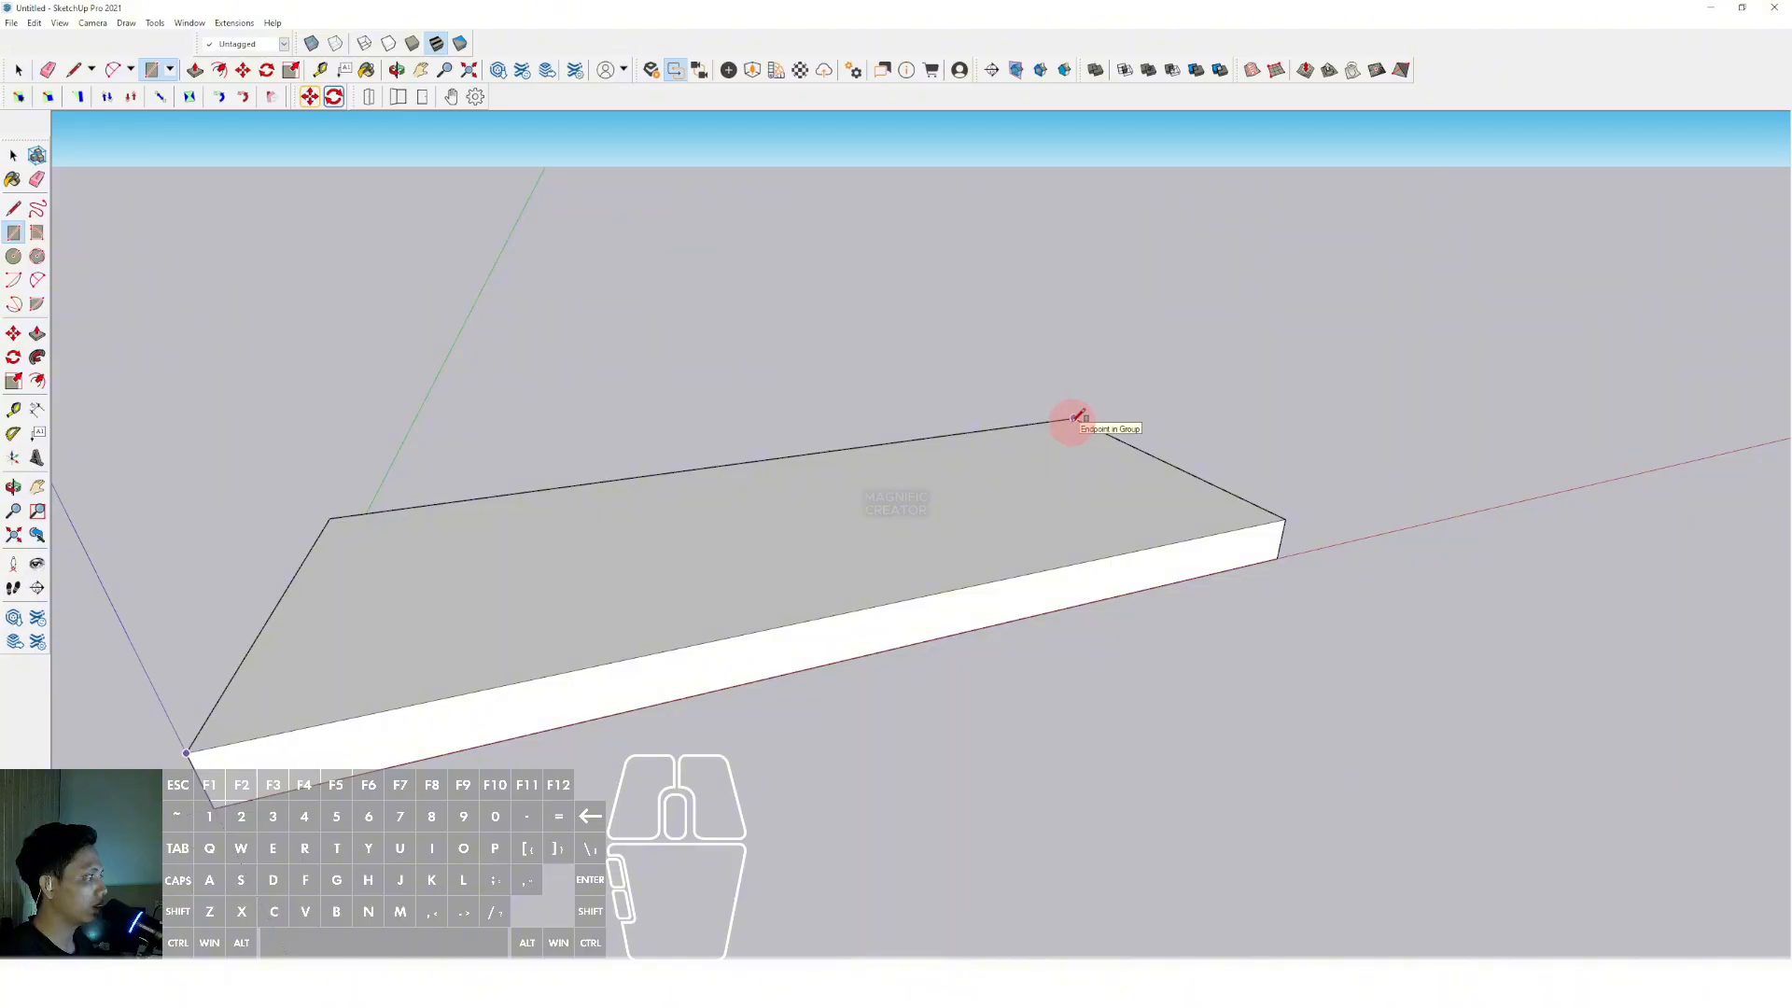
key("space")
scroll(1071, 424, "down", 3)
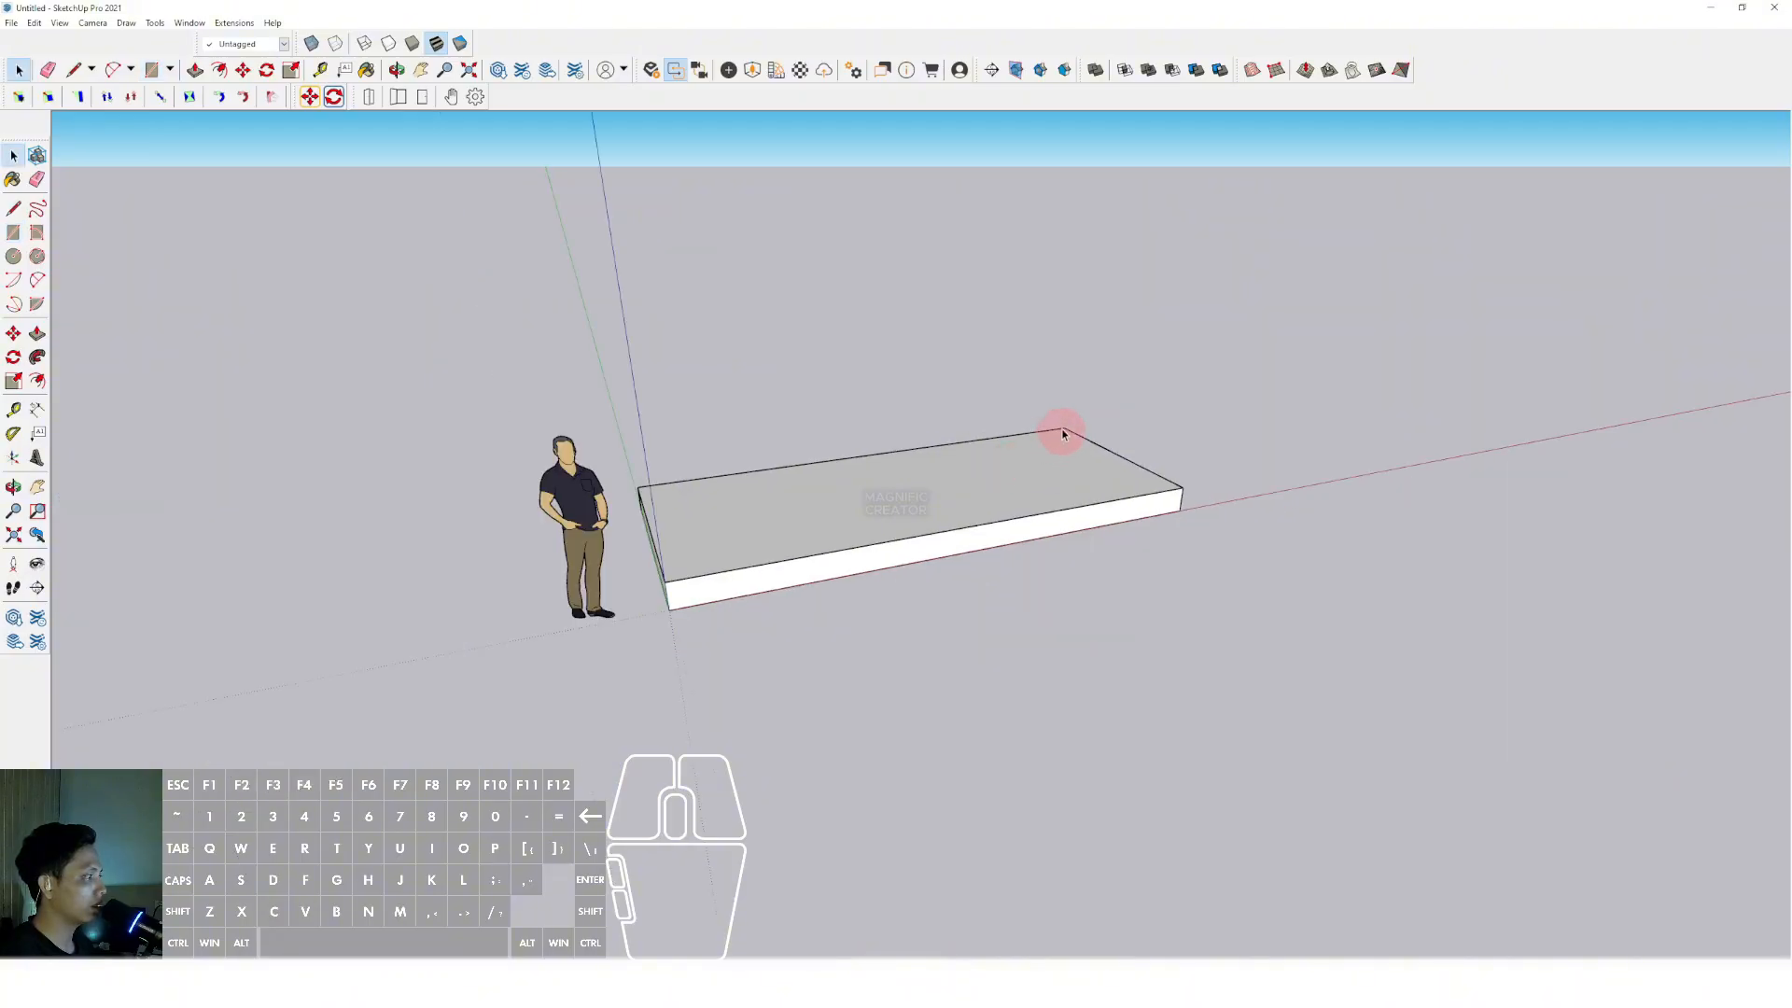
middle_click_drag(1060, 432, 1032, 519)
middle_click_drag(1120, 386, 748, 496)
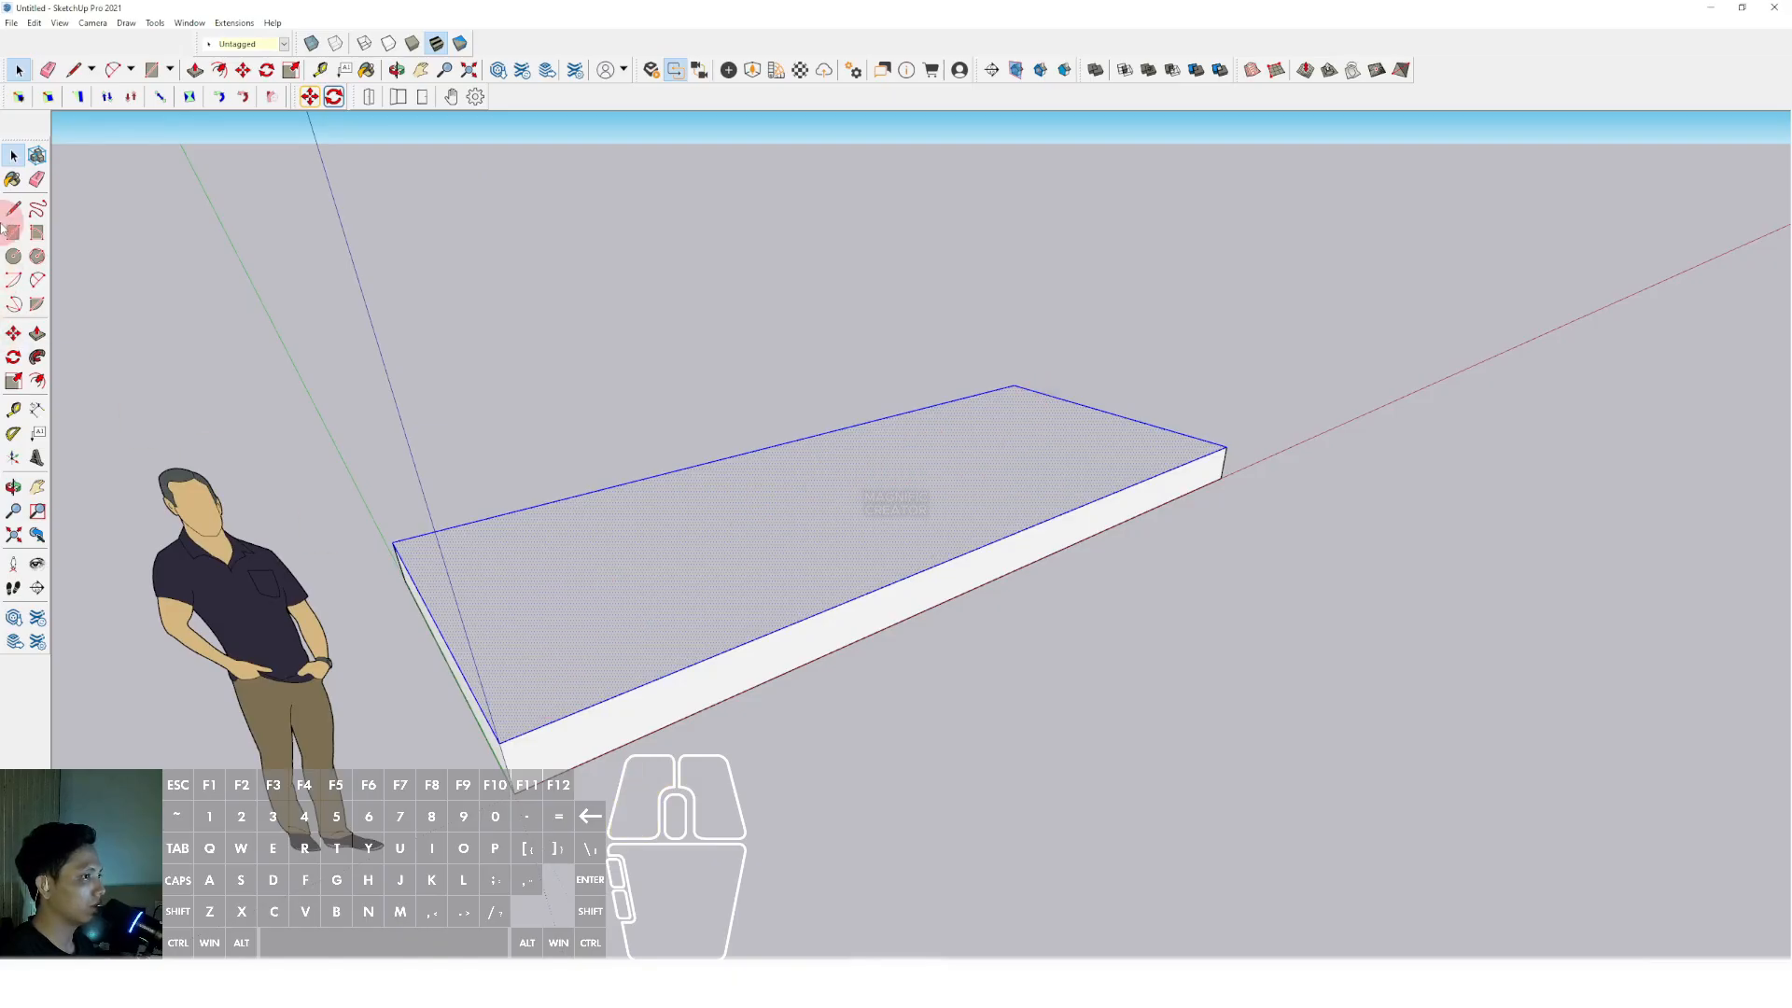
middle_click_drag(579, 588, 709, 559)
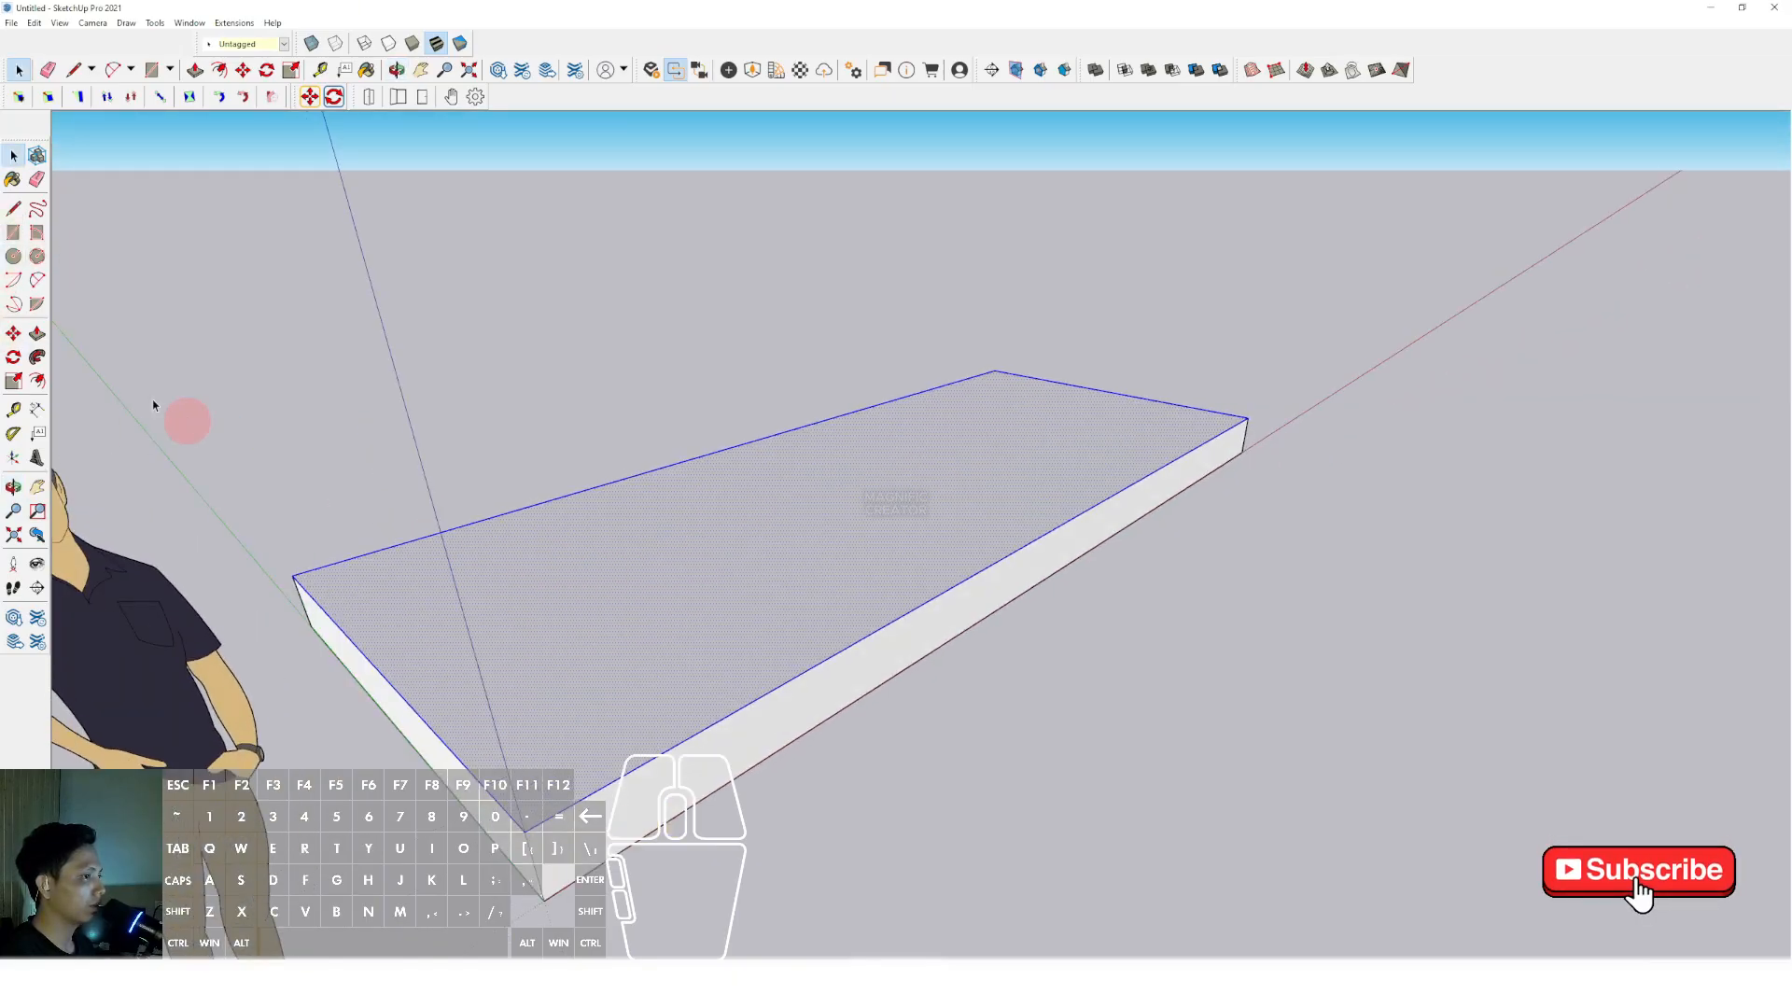
Push/Pull the rectangle on top of the slab upward to form the full-height building block.
left_click(37, 334)
left_click(753, 512)
left_click(753, 407)
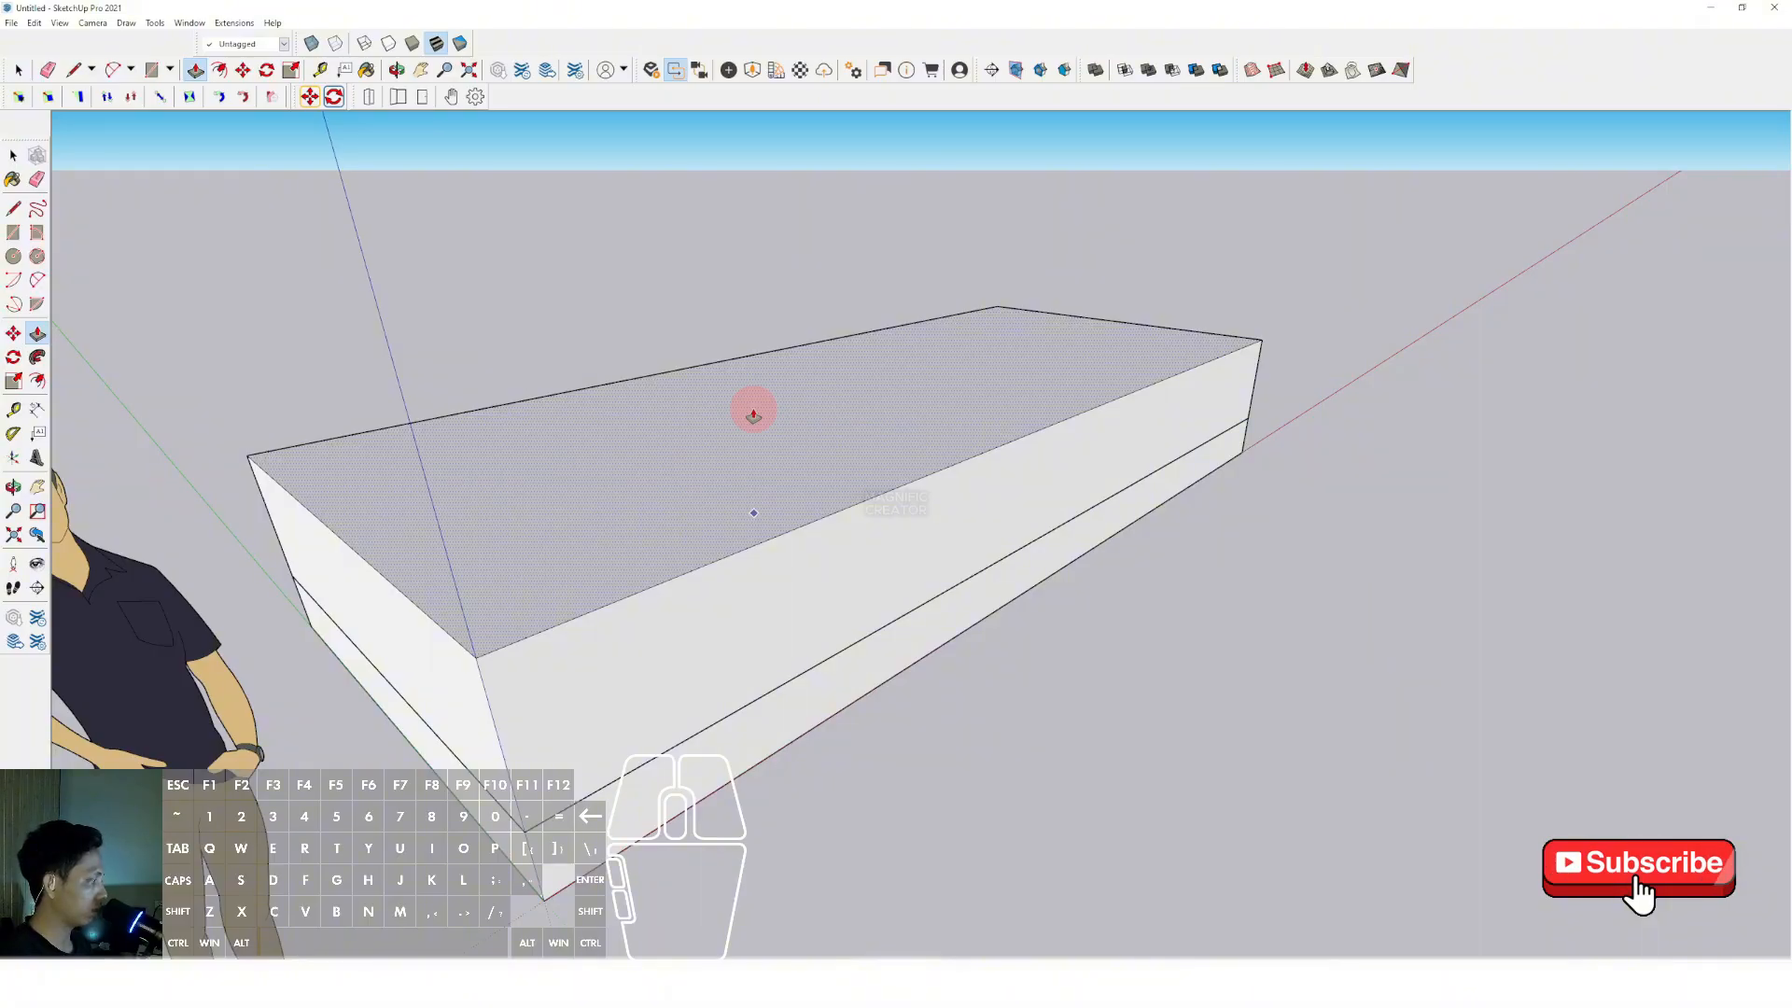
key("Return")
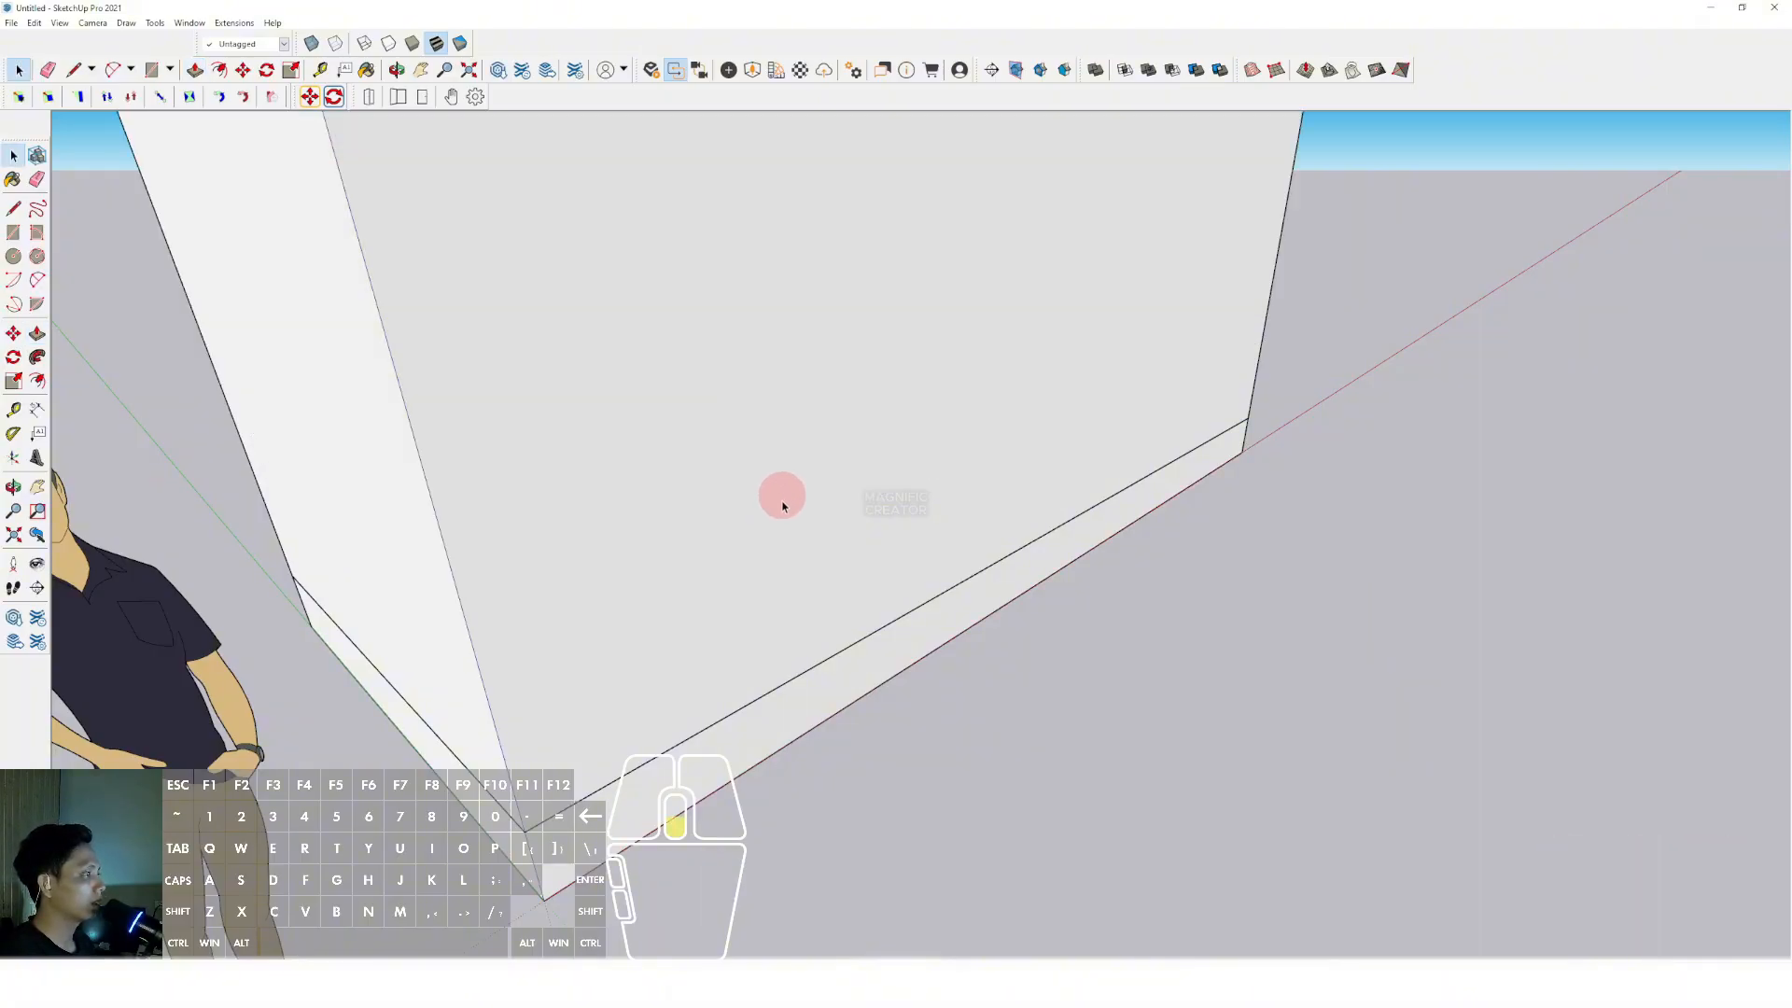
Copy the block's short upper edge at the far end along the red axis to split the top face in two.
scroll(782, 506, "down", 5)
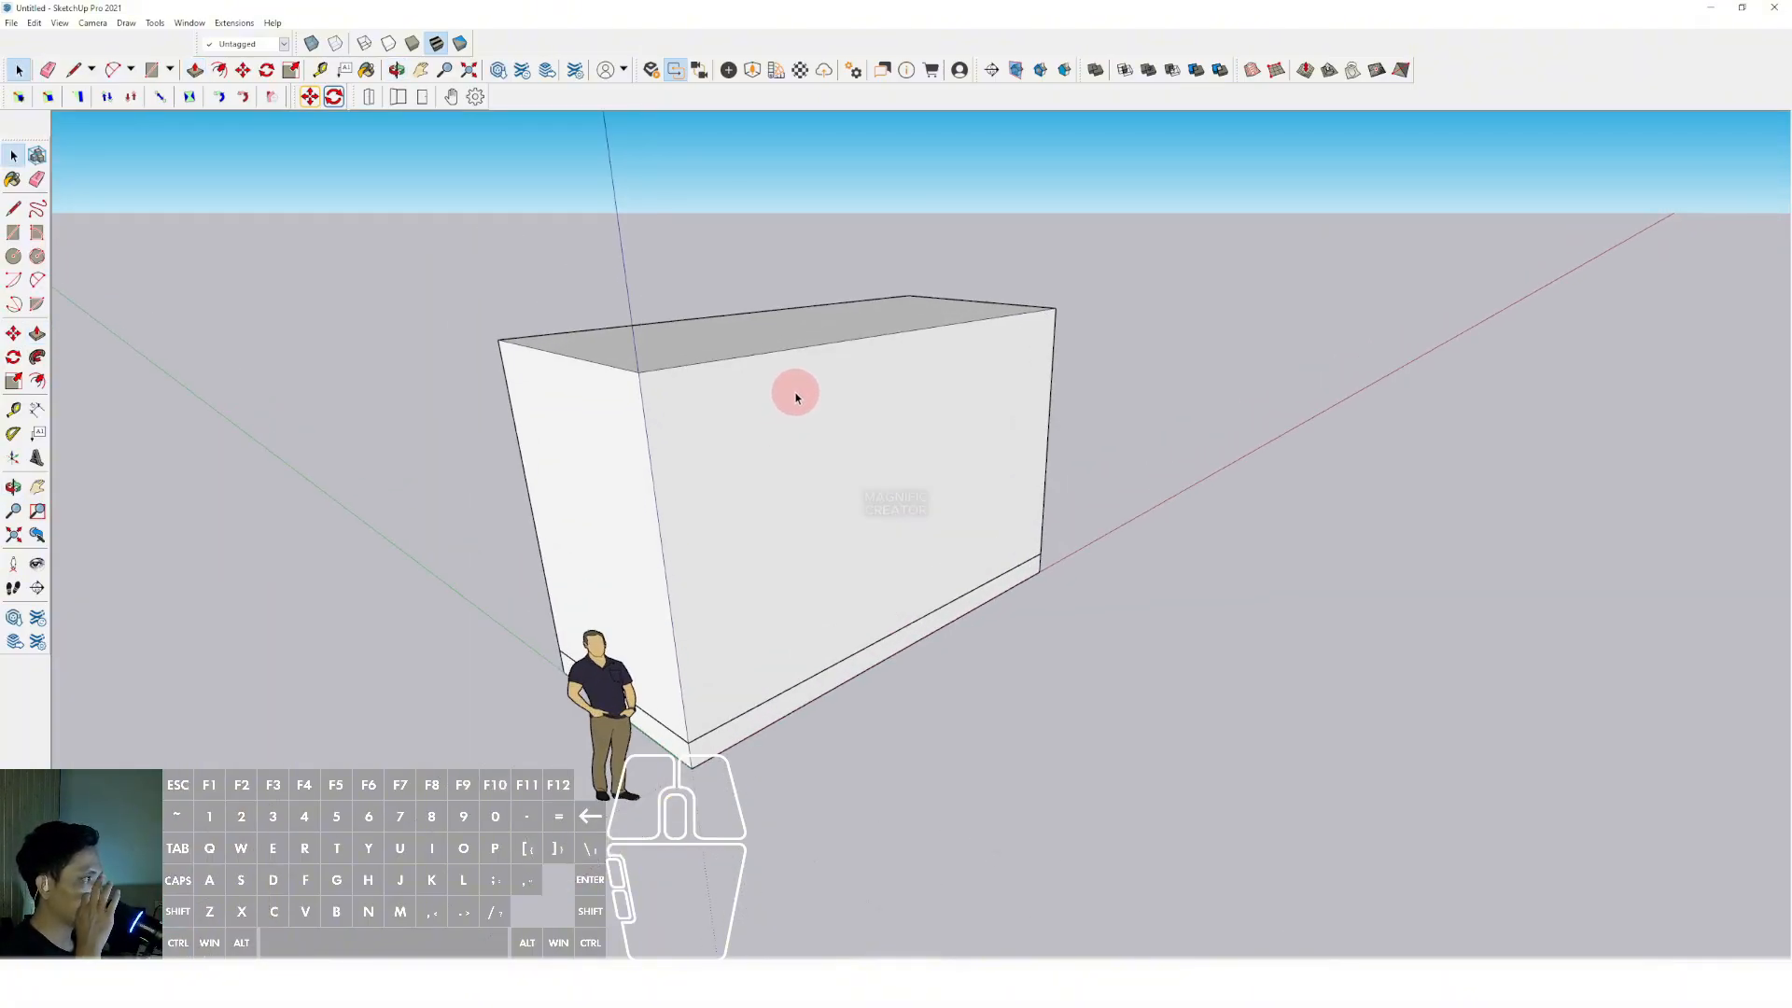
middle_click_drag(796, 399, 569, 430)
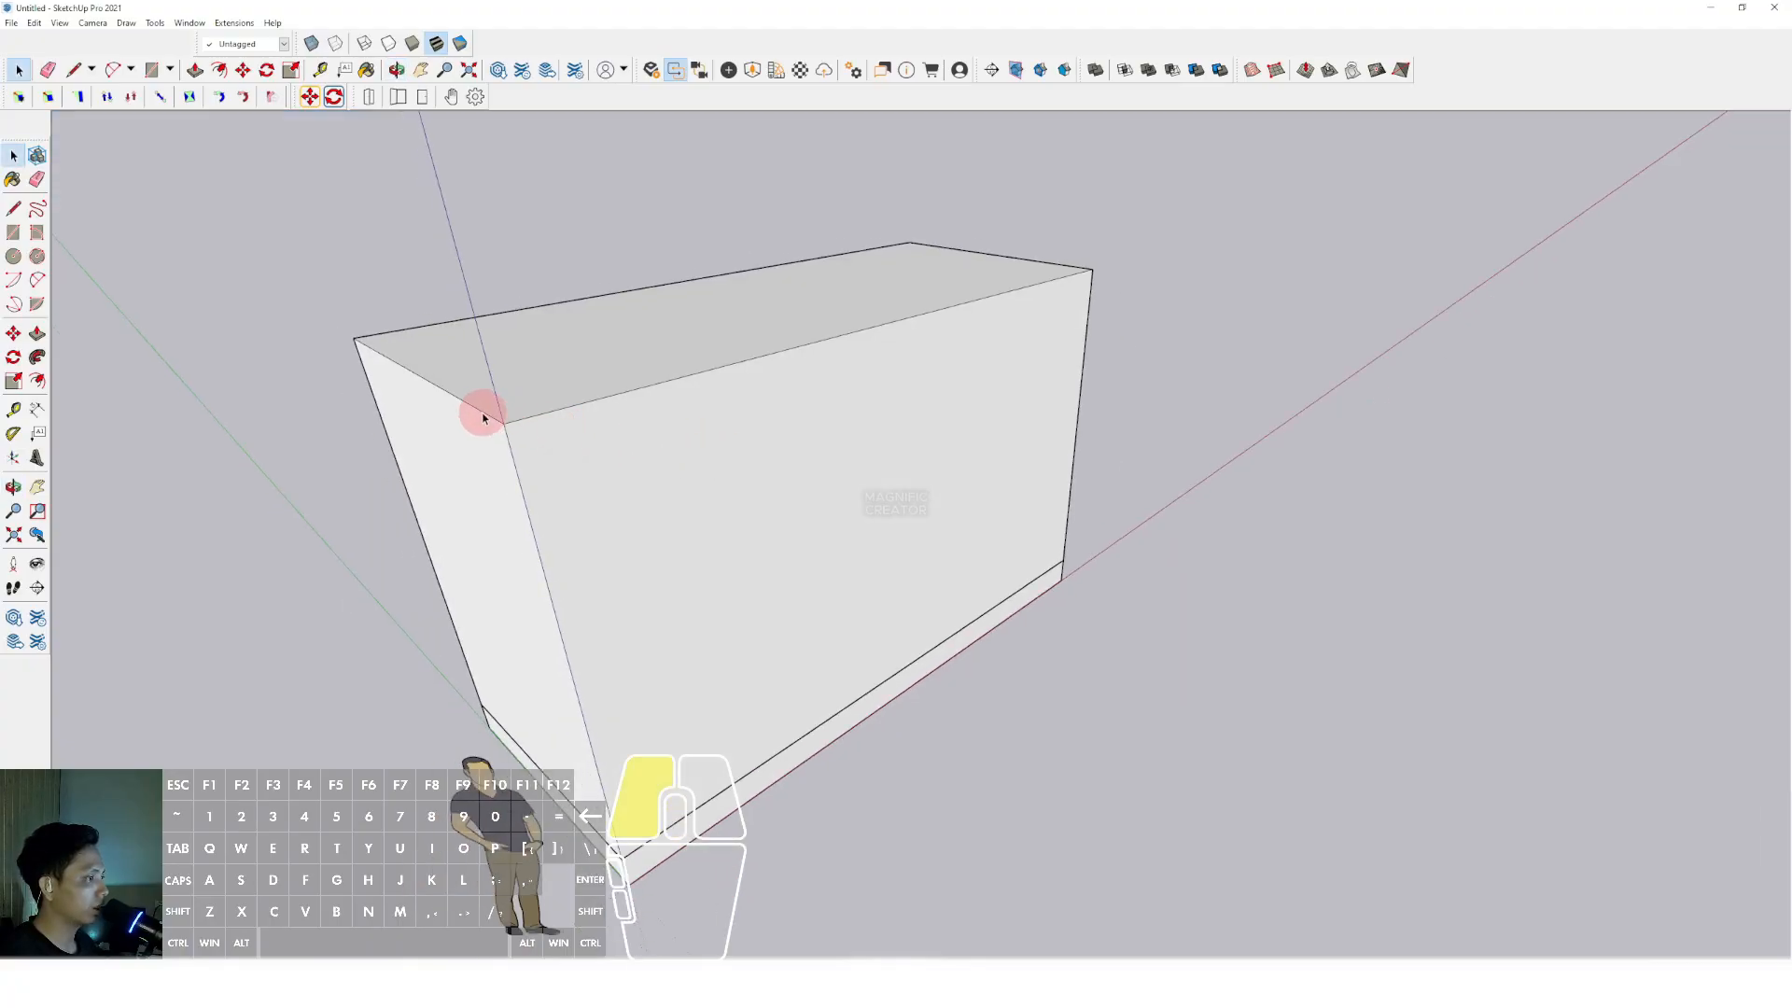
middle_click_drag(788, 357, 1113, 266)
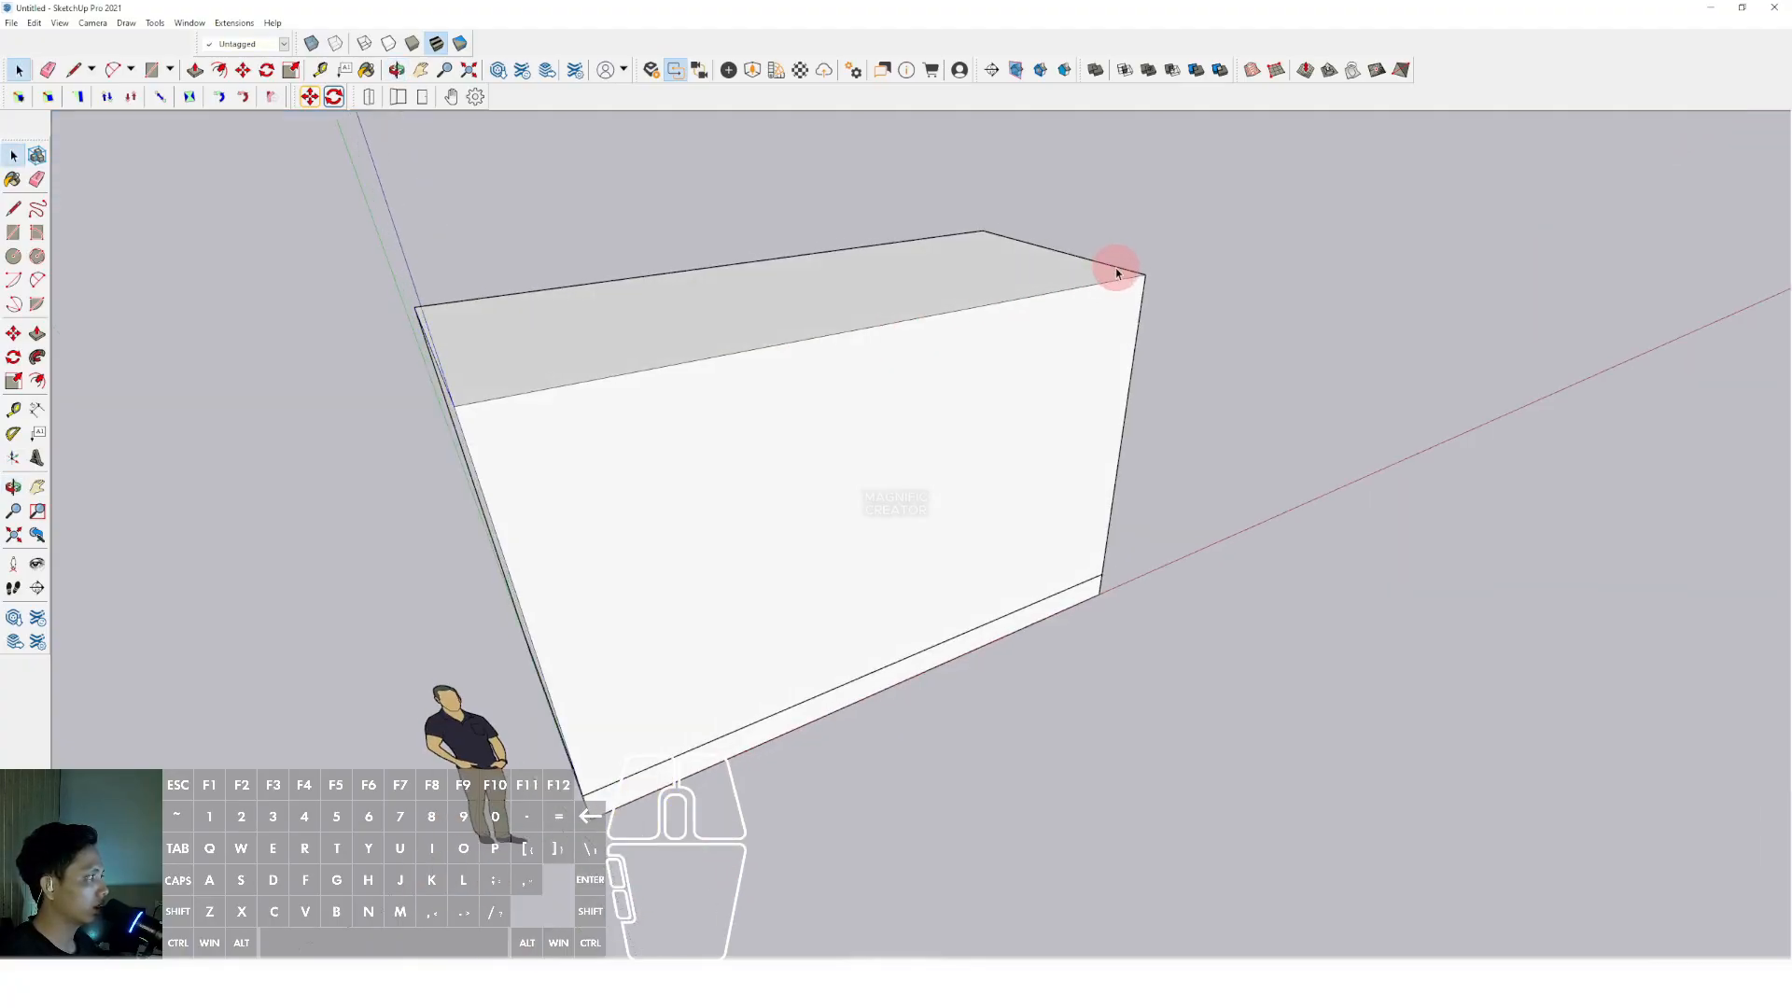
scroll(1113, 267, "up", 4)
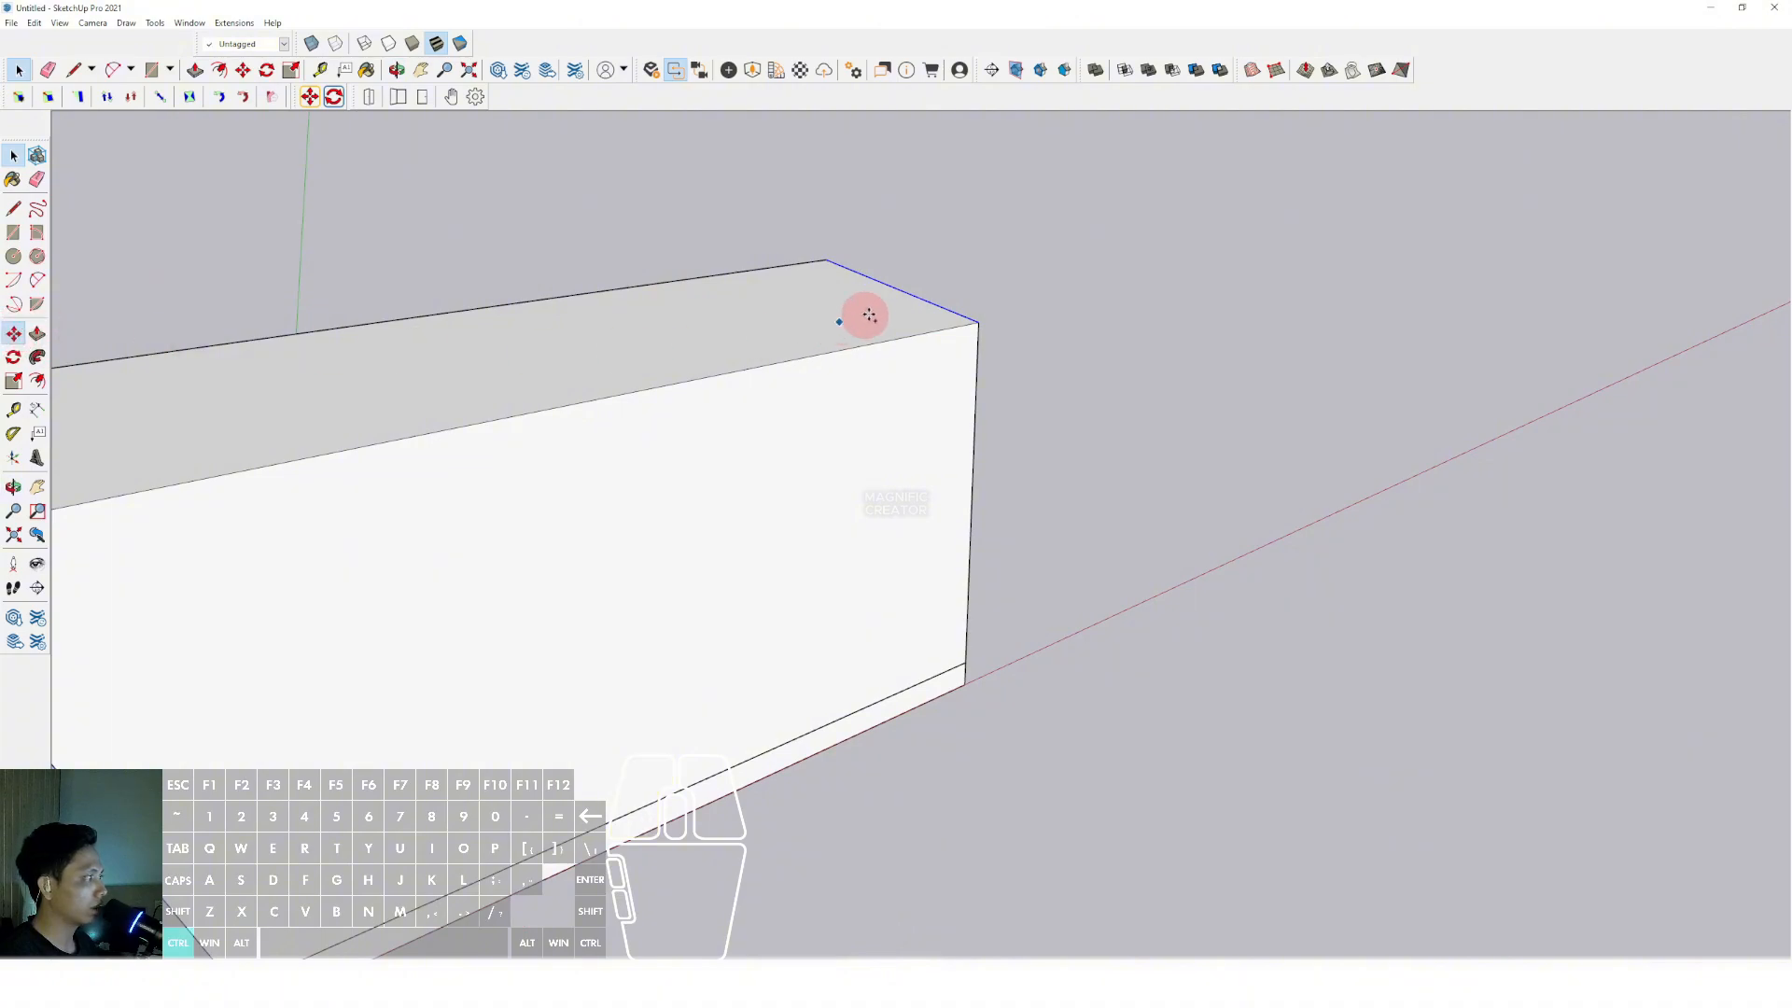
scroll(973, 325, "down", 2)
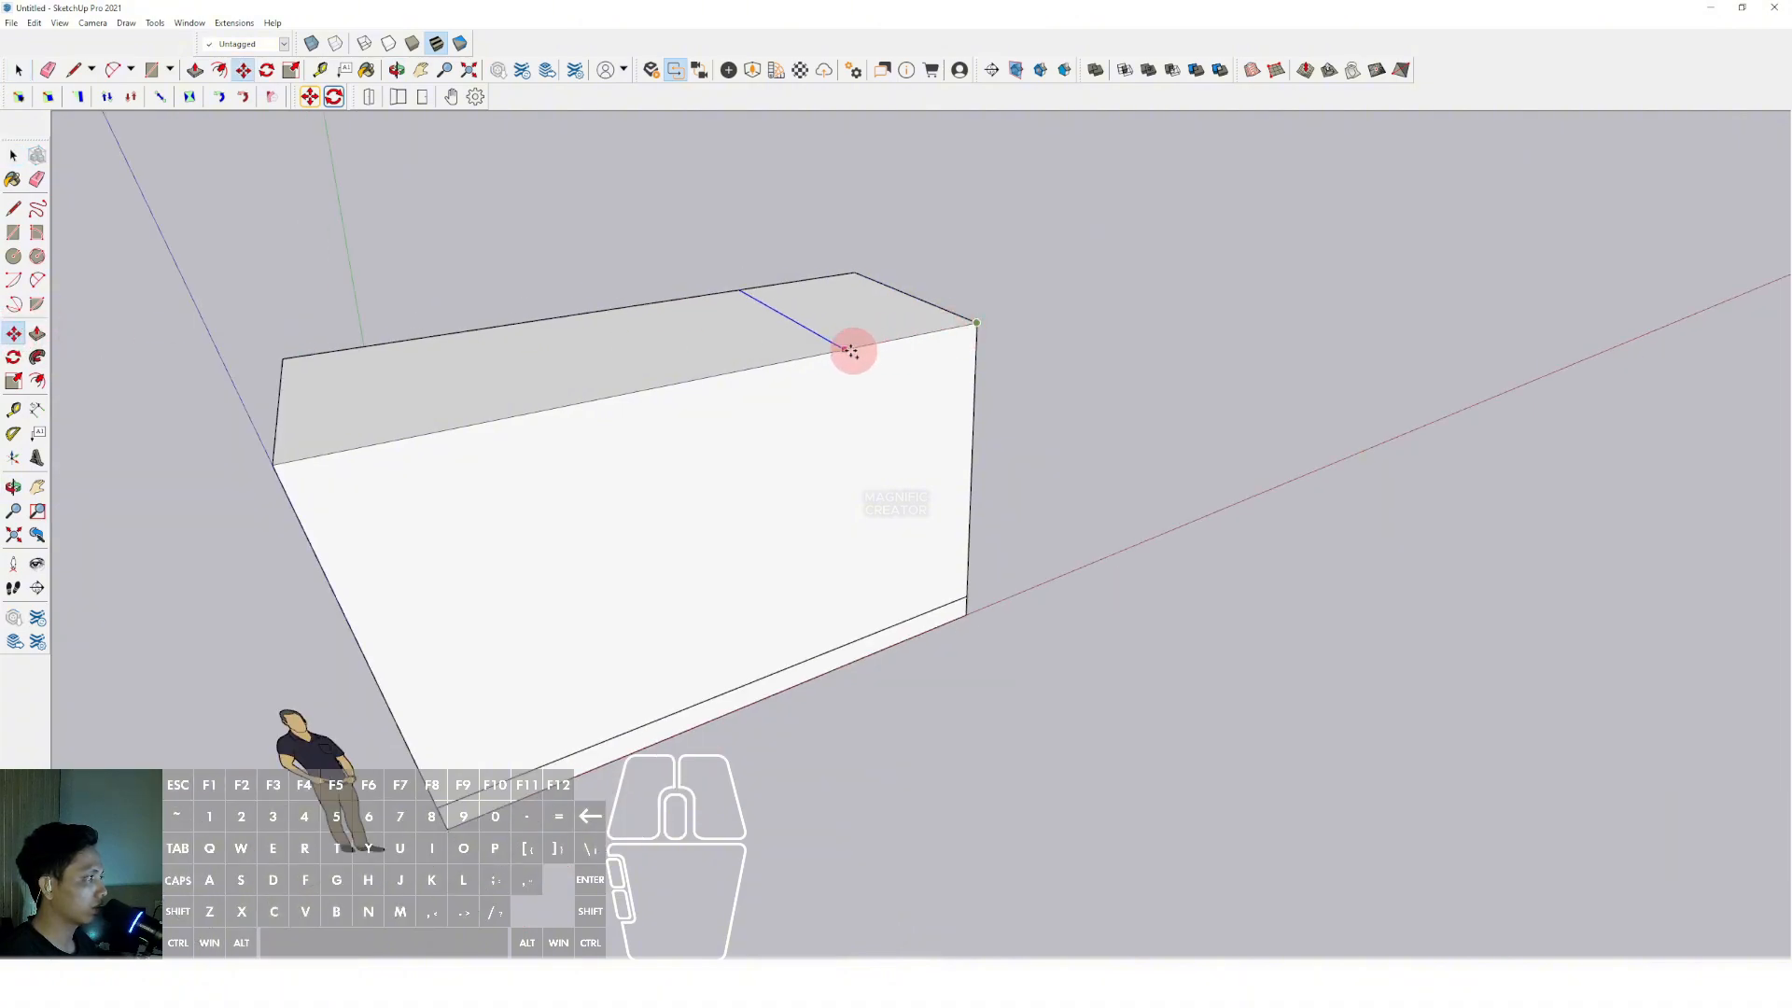
scroll(851, 352, "up", 1)
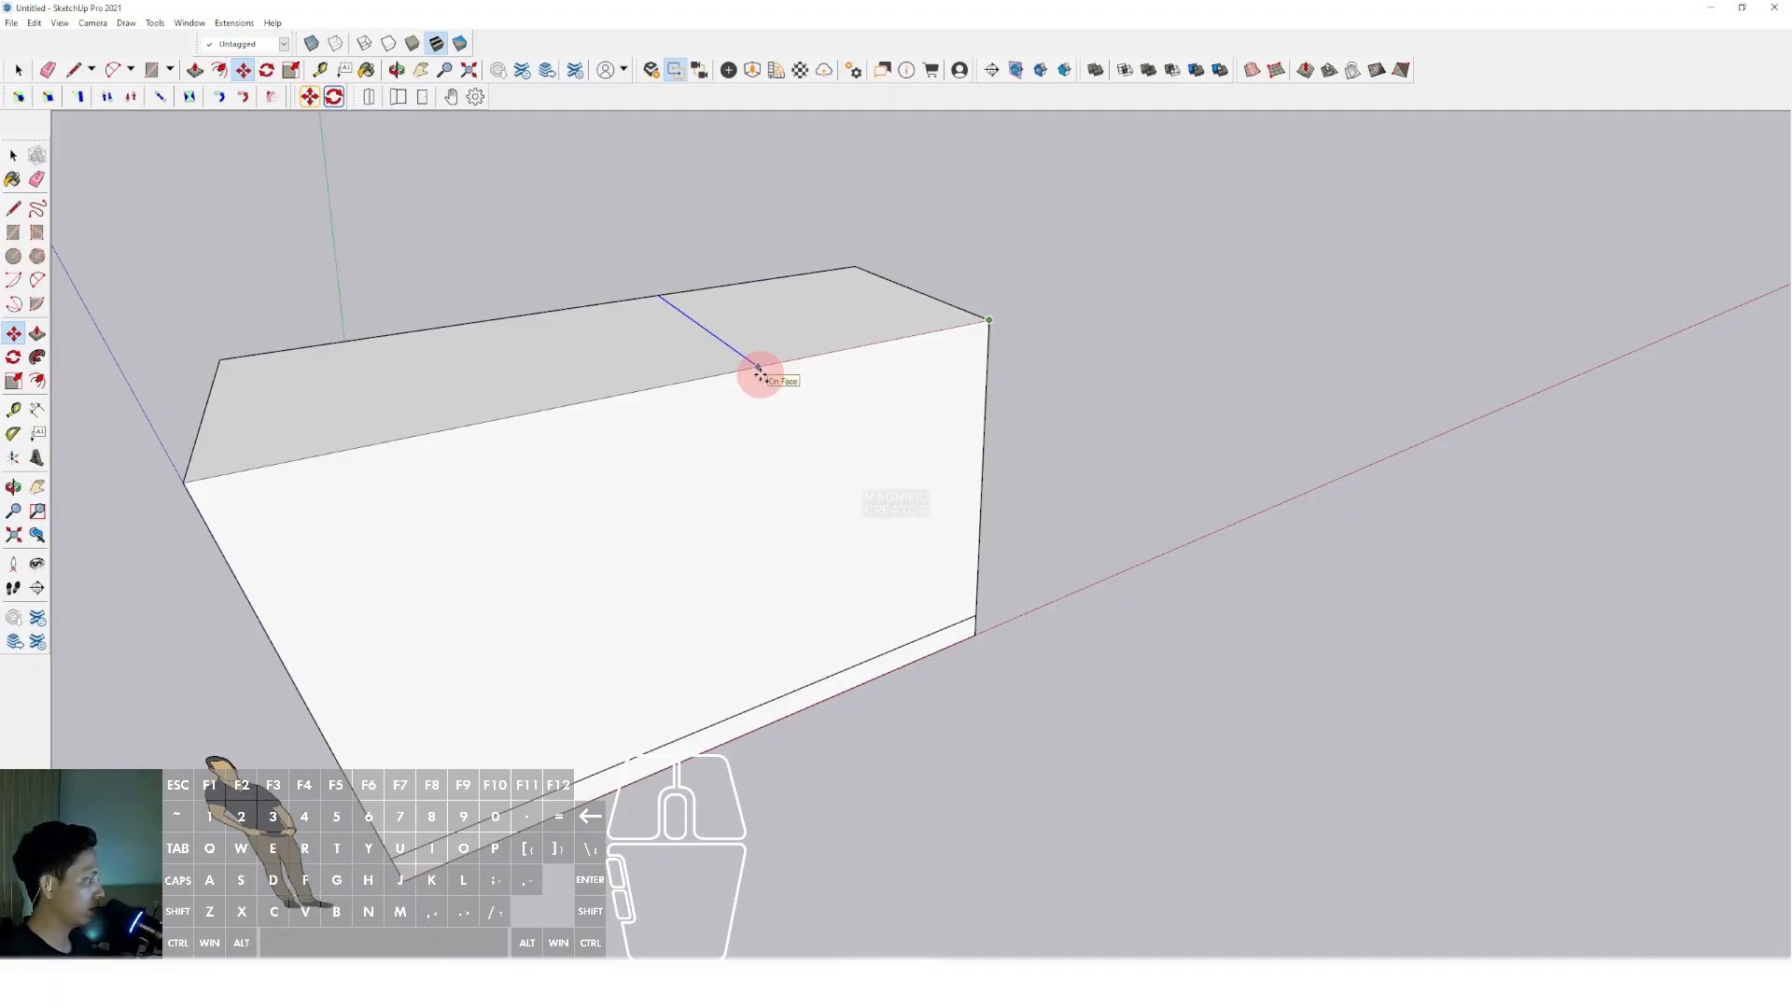
key("space")
Push the larger part of the split top face downward to create a lower roof level.
middle_click_drag(761, 373, 640, 373)
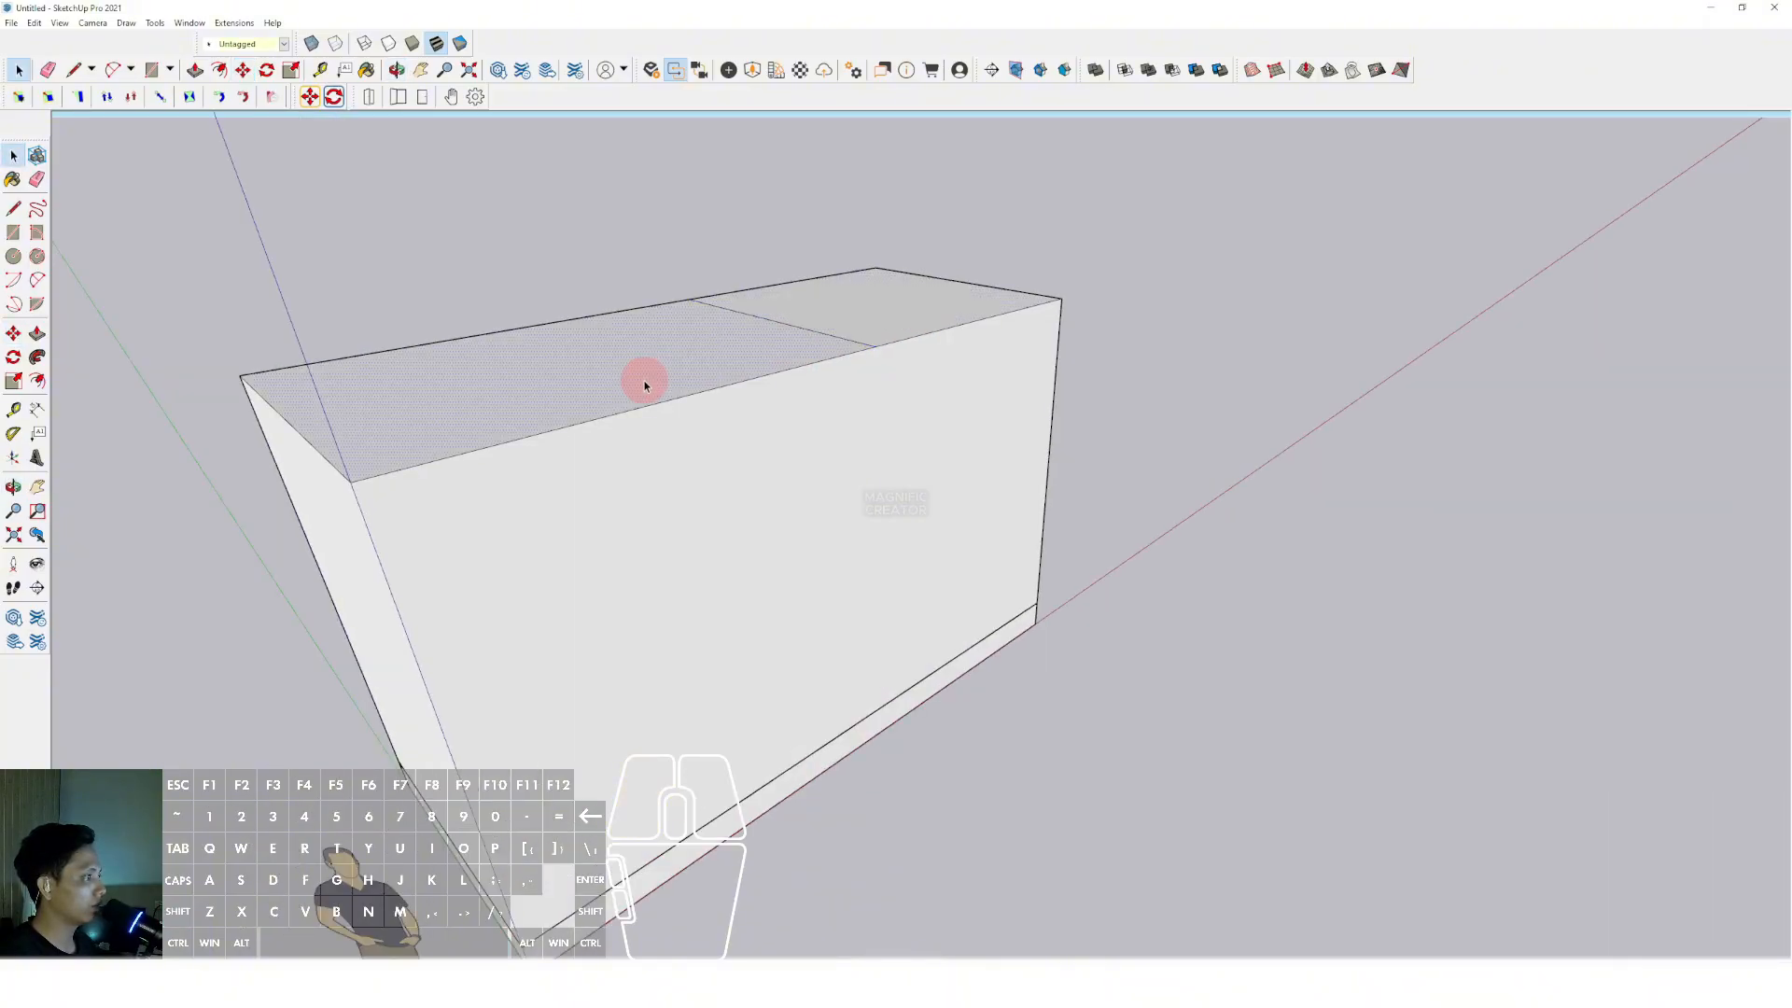
key("p")
left_click(642, 382)
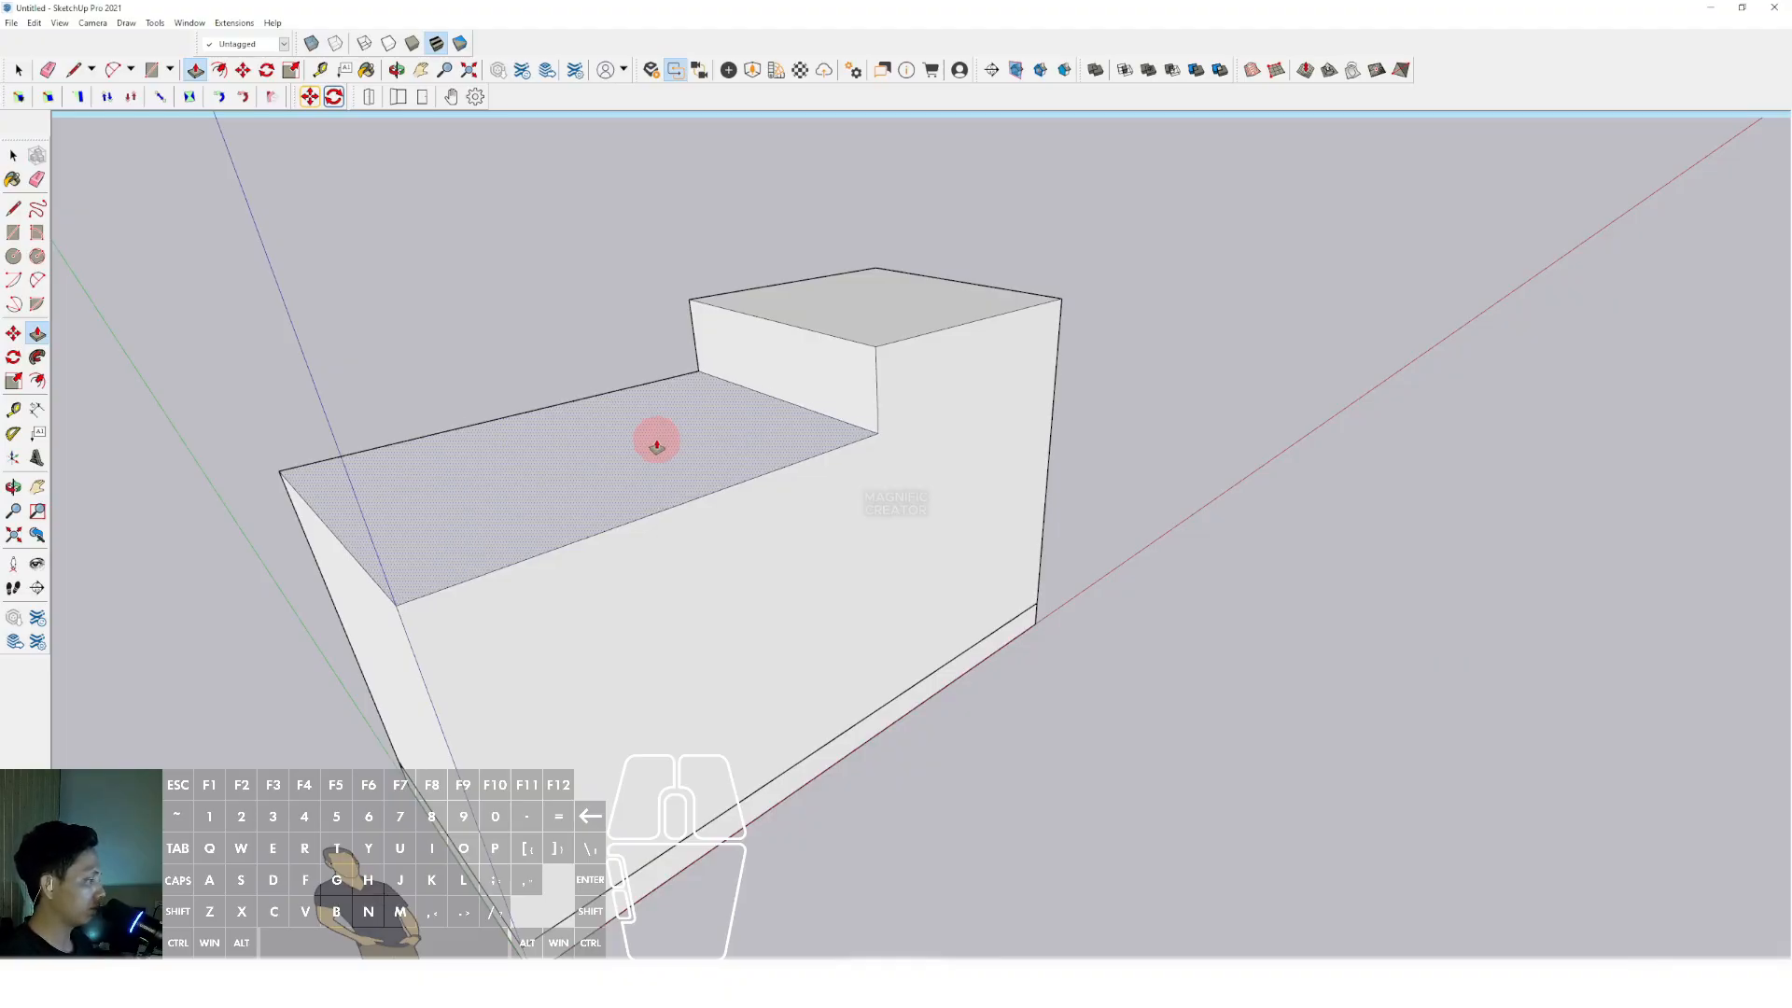
key("Return")
Select the entire stepped building block and make it a group.
middle_click_drag(679, 452, 739, 416)
triple_click(740, 417)
right_click(742, 416)
left_click(811, 532)
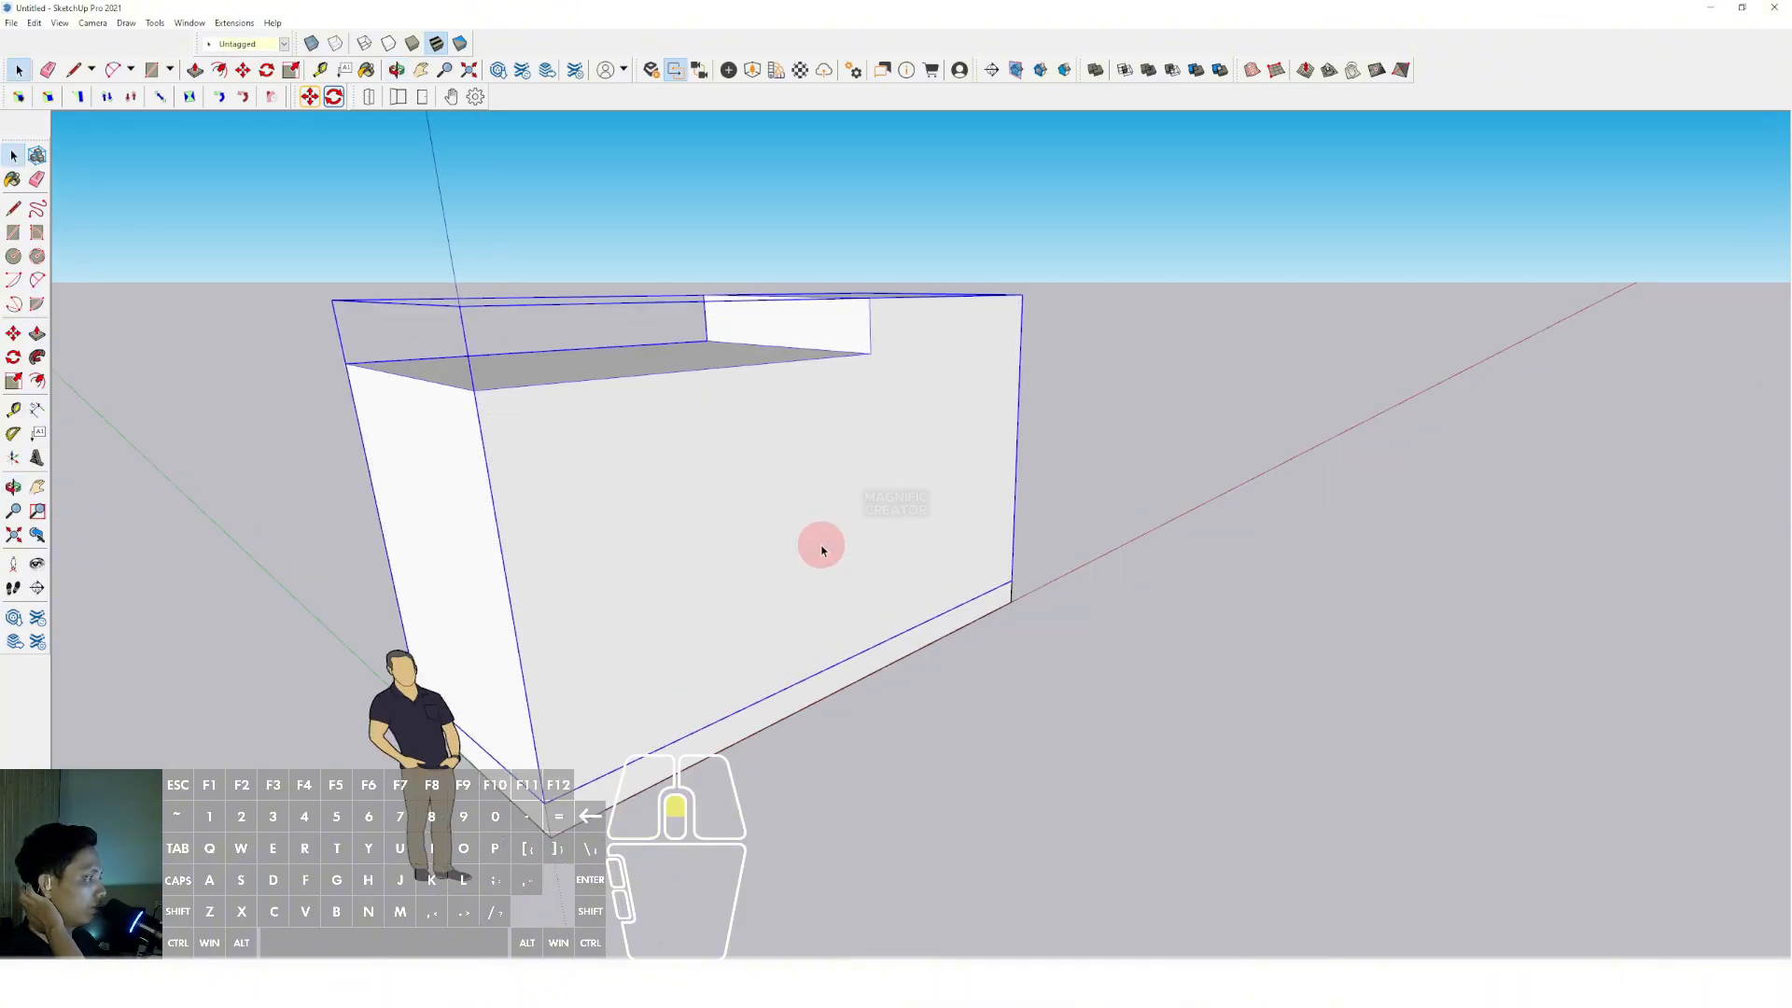
Open the building block's group for editing and erase its bottom face.
middle_click_drag(821, 551, 831, 372)
triple_click(734, 456)
left_click(684, 556)
scroll(699, 559, "up", 3)
right_click(690, 548)
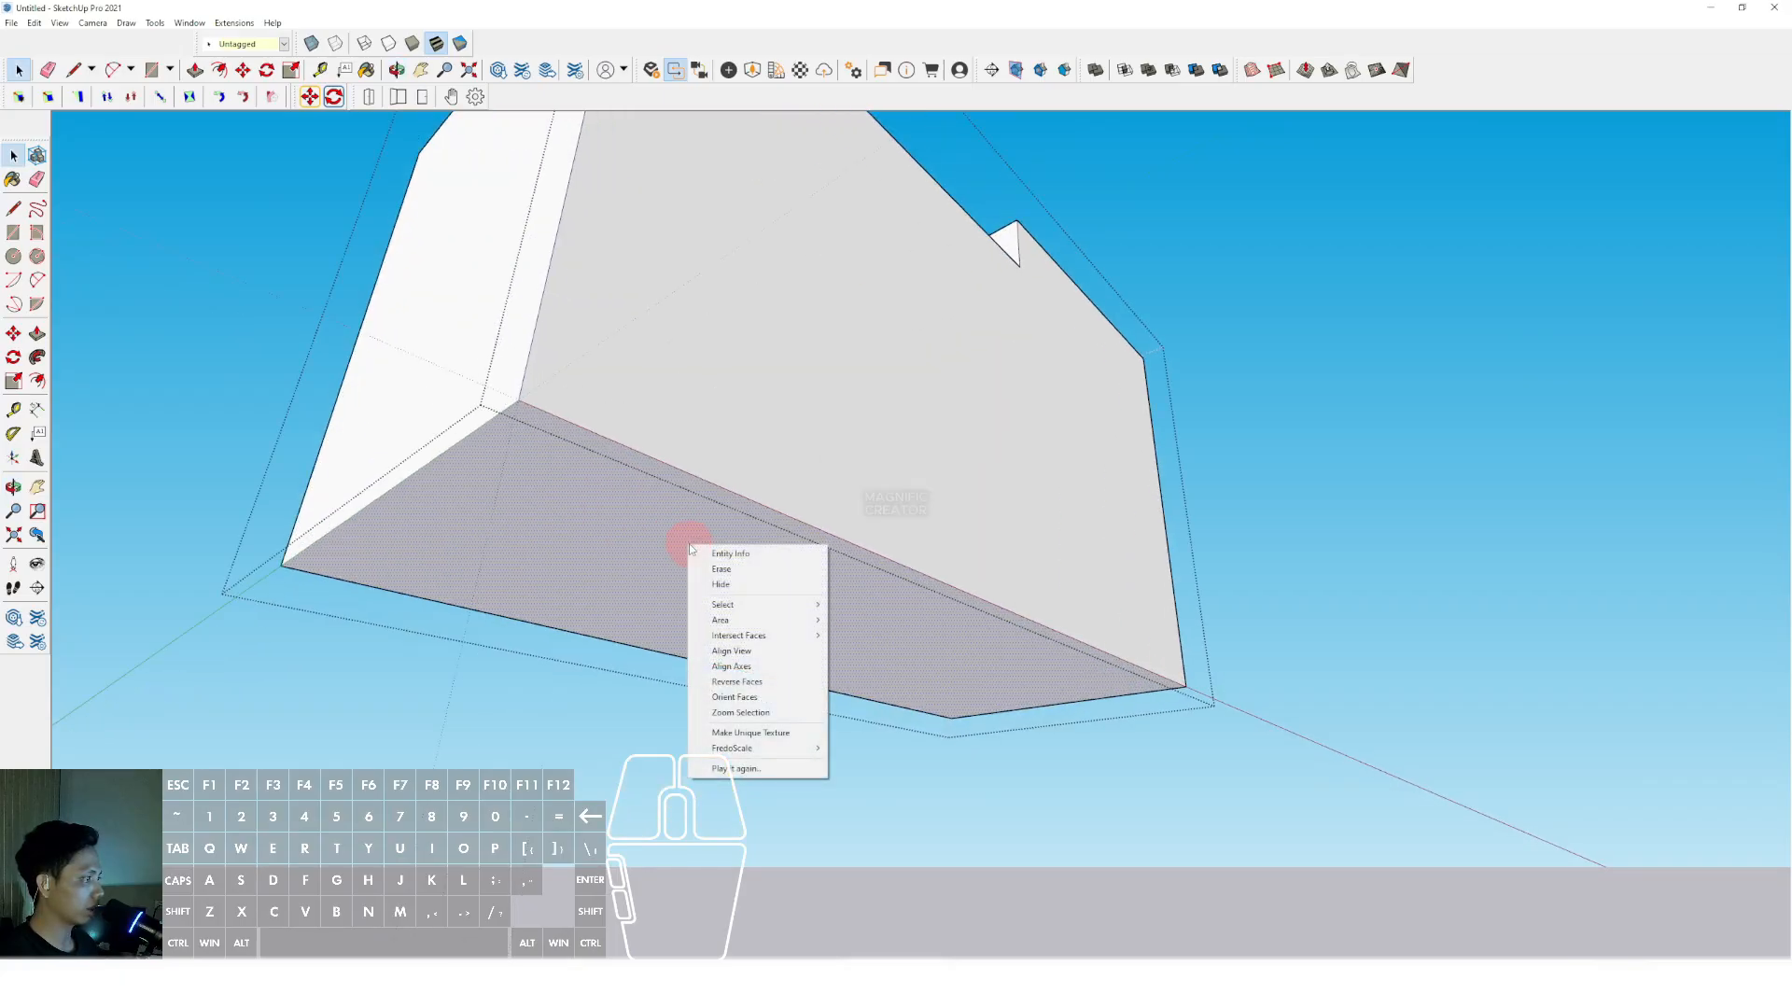
left_click(721, 568)
Draw a tall door rectangle on the long front wall, starting from the wall's bottom edge.
mouse_move(737, 523)
middle_mouse_down()
mouse_move(768, 452)
mouse_move(768, 467)
mouse_move(1097, 410)
middle_mouse_up()
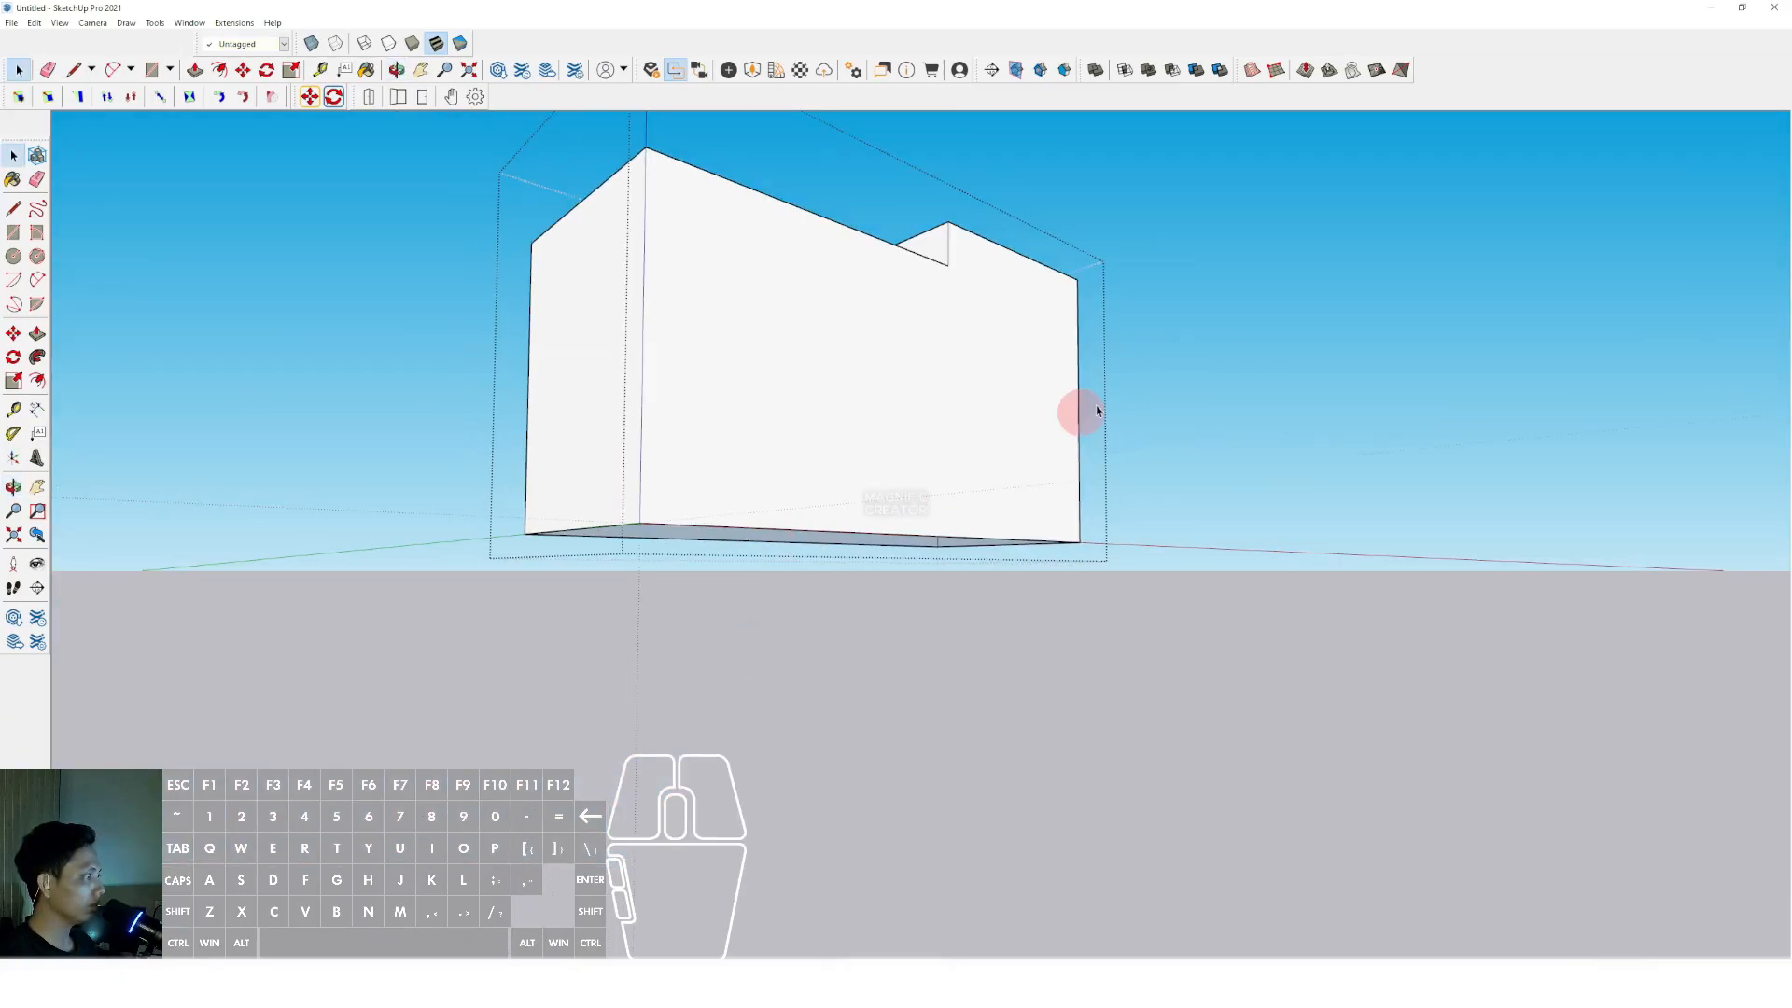
left_click(1134, 406)
middle_click_drag(808, 395, 780, 496)
triple_click(774, 427)
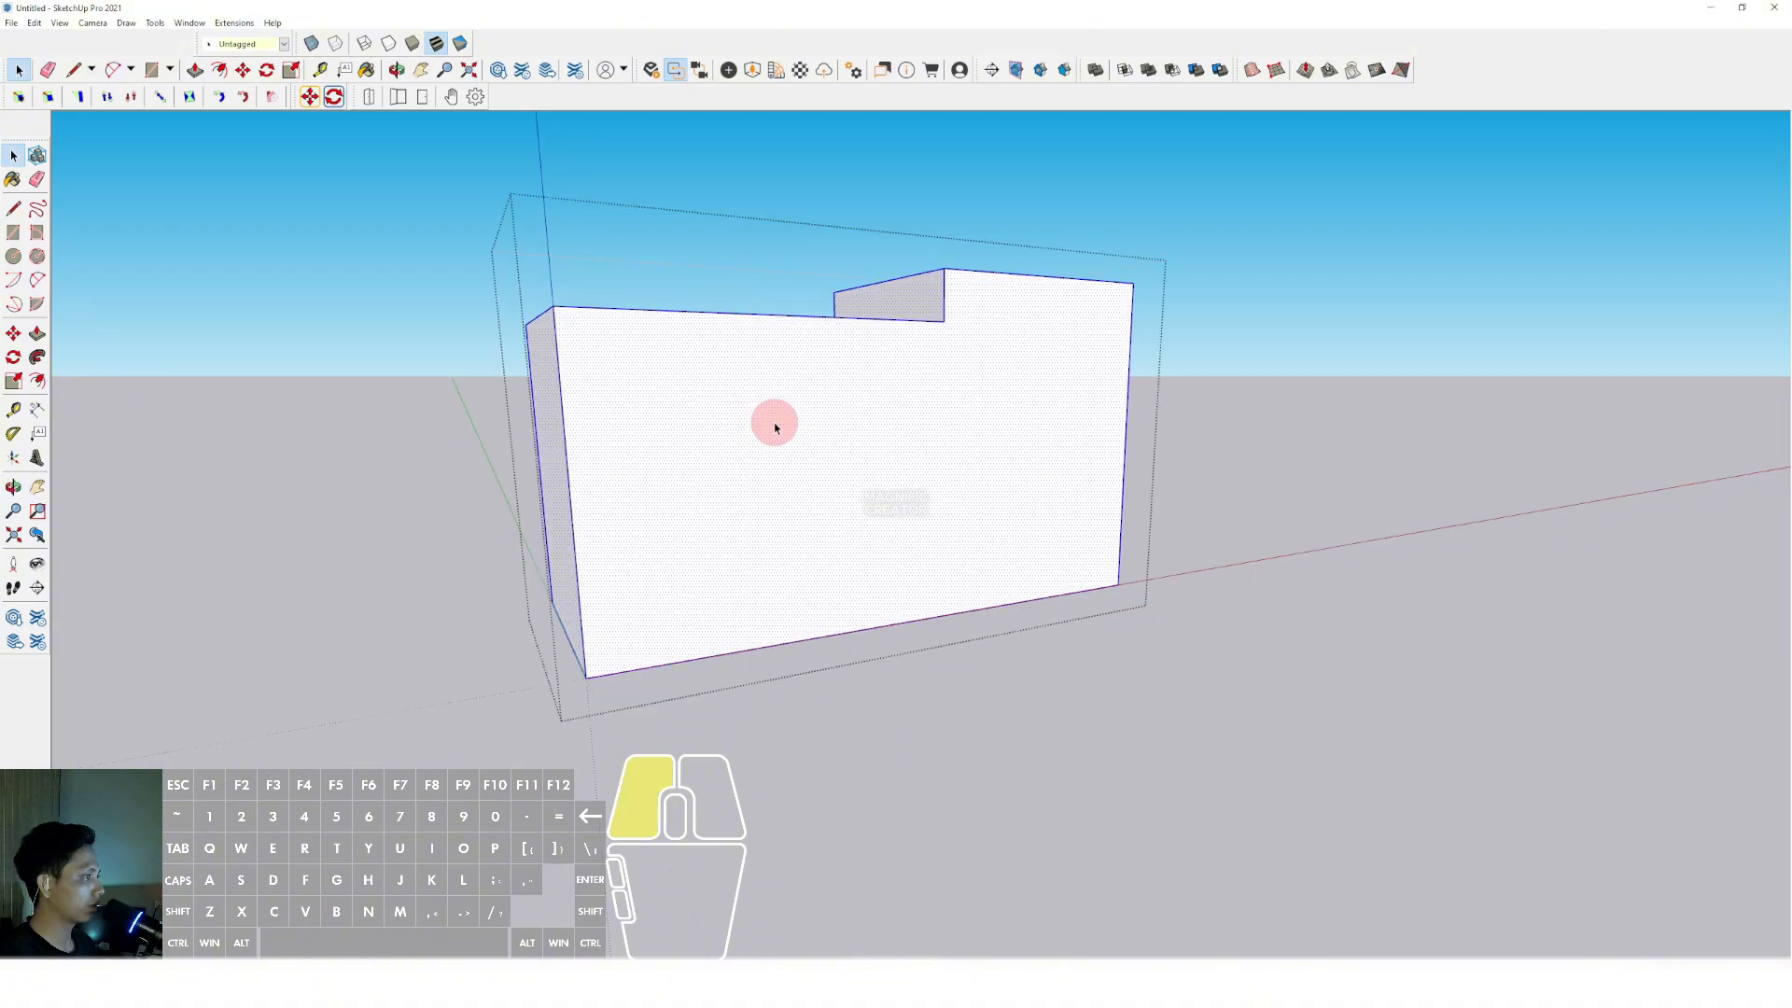
middle_click_drag(774, 427, 785, 472)
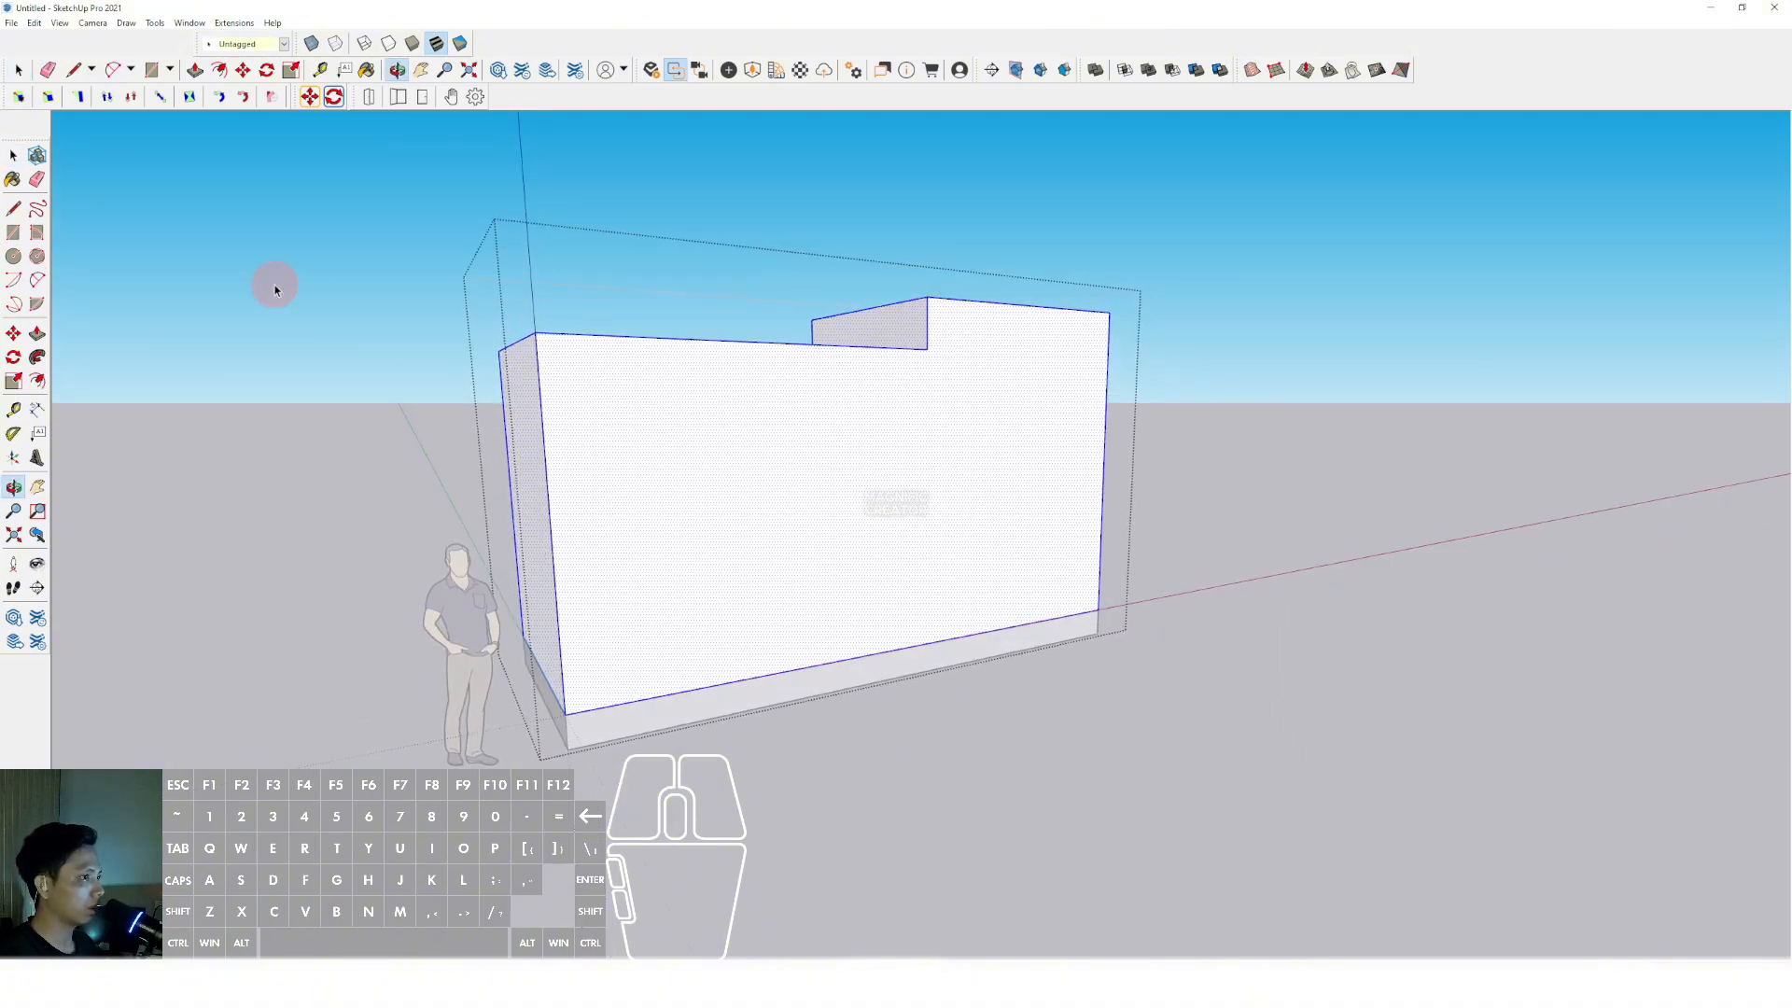
left_click(13, 232)
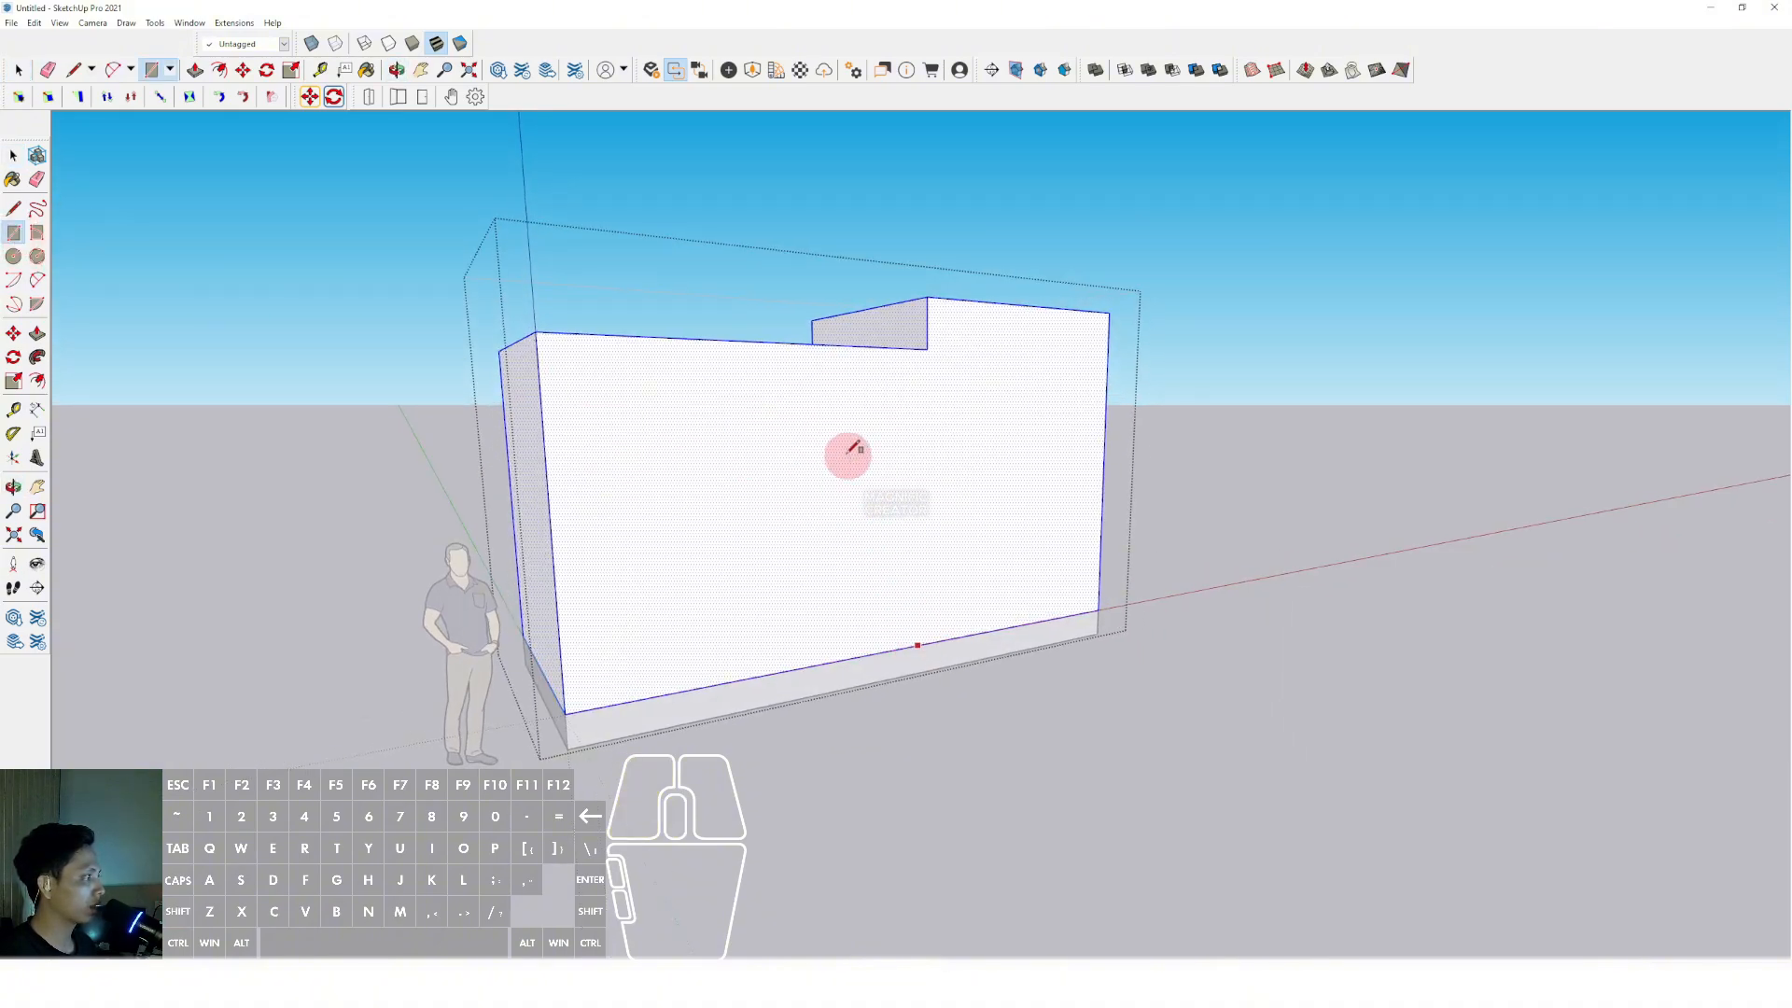
left_click(804, 396)
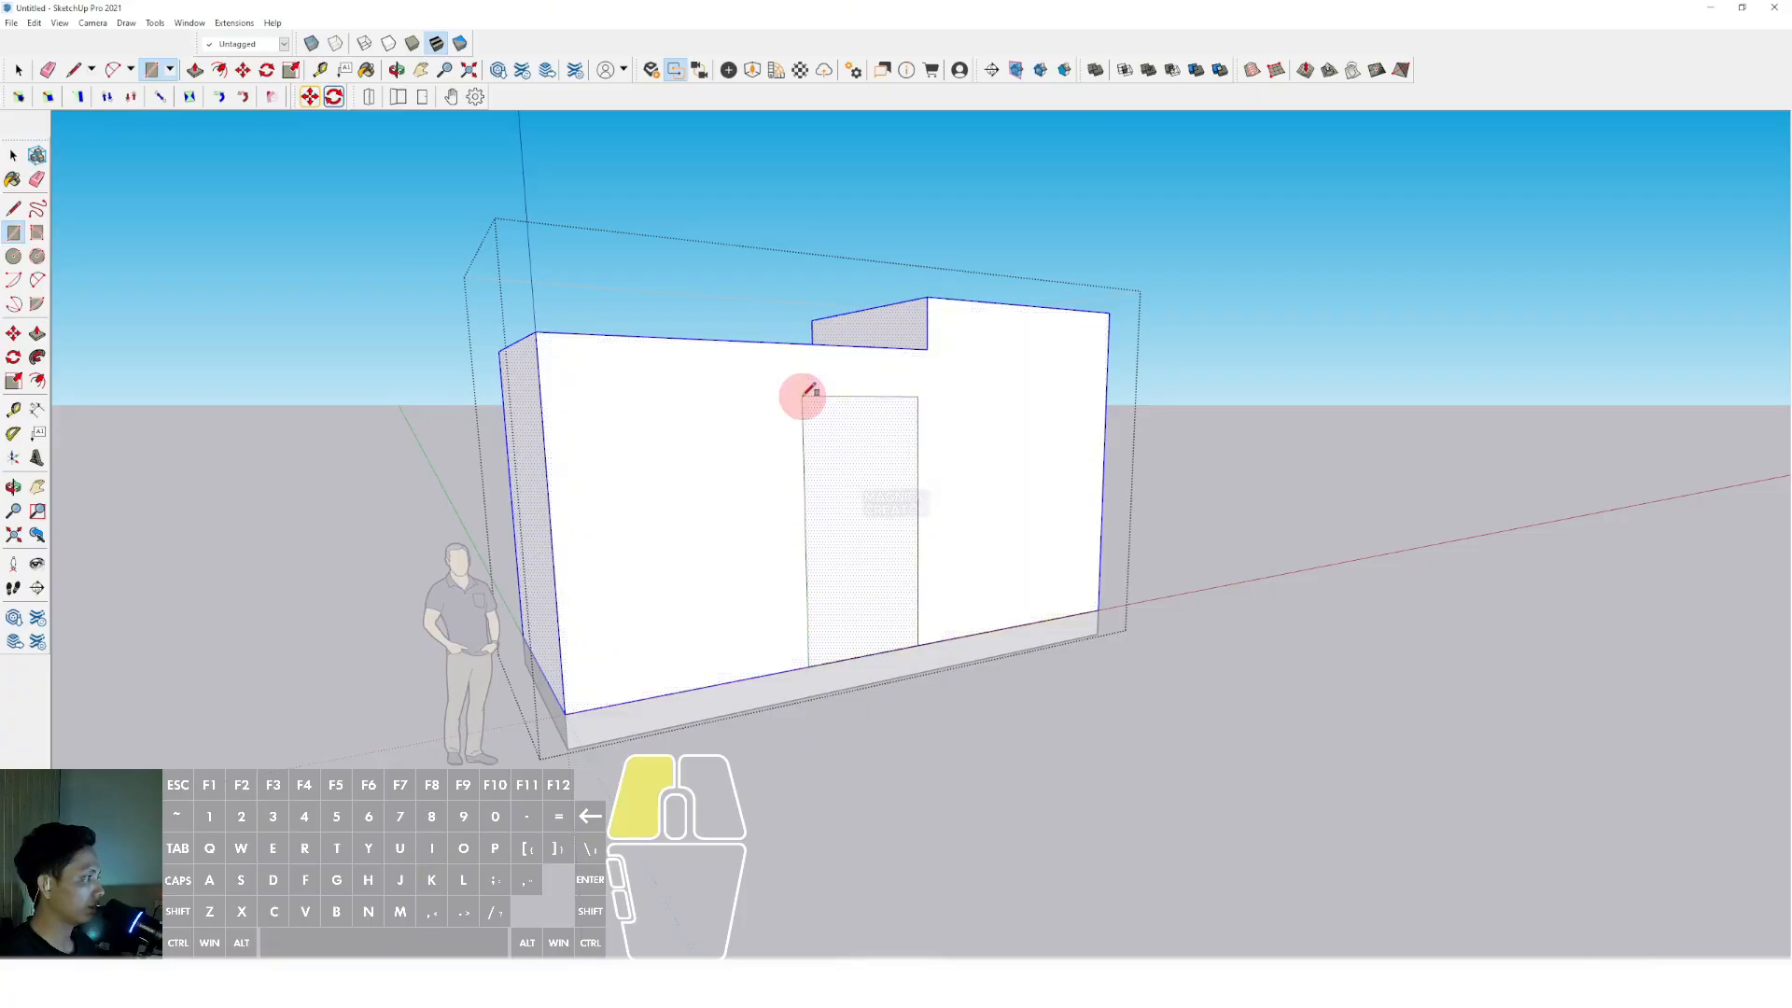
Draw a large window rectangle beside the door and a tall narrow window rectangle on the adjacent end wall.
left_click(579, 401)
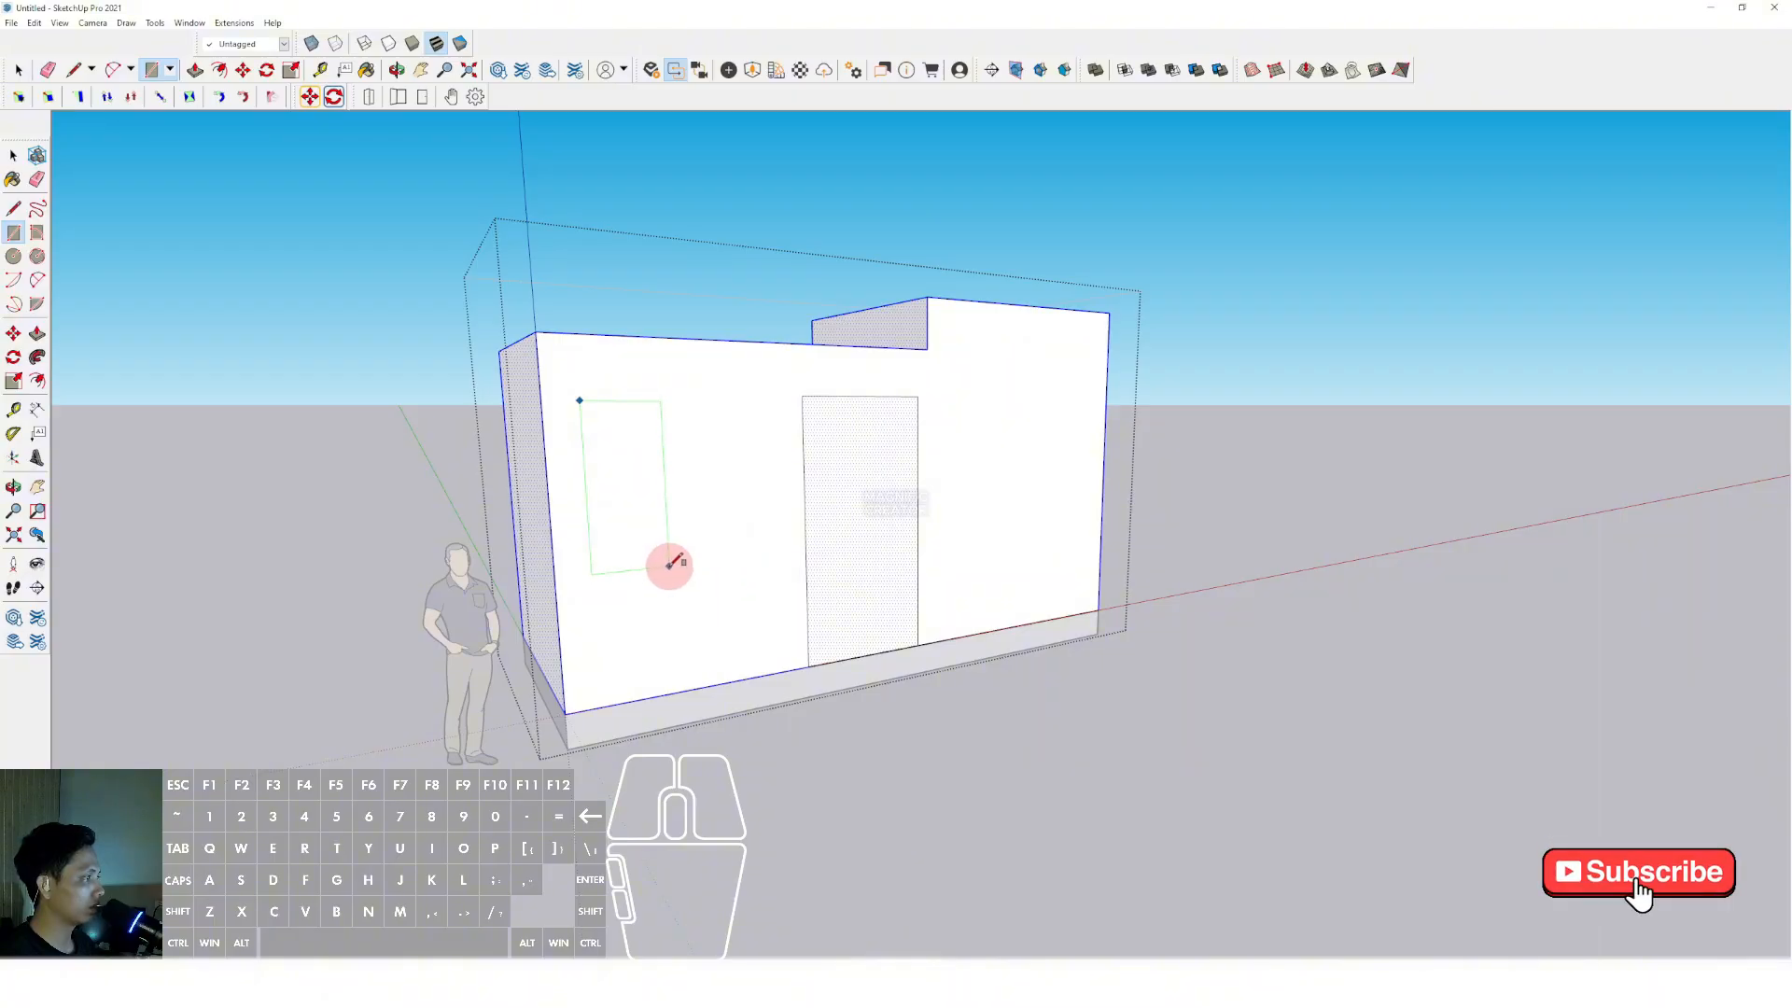
left_click(780, 646)
mouse_move(780, 646)
middle_mouse_down()
mouse_move(830, 563)
mouse_move(1039, 560)
mouse_move(736, 436)
middle_mouse_up()
left_click(464, 393)
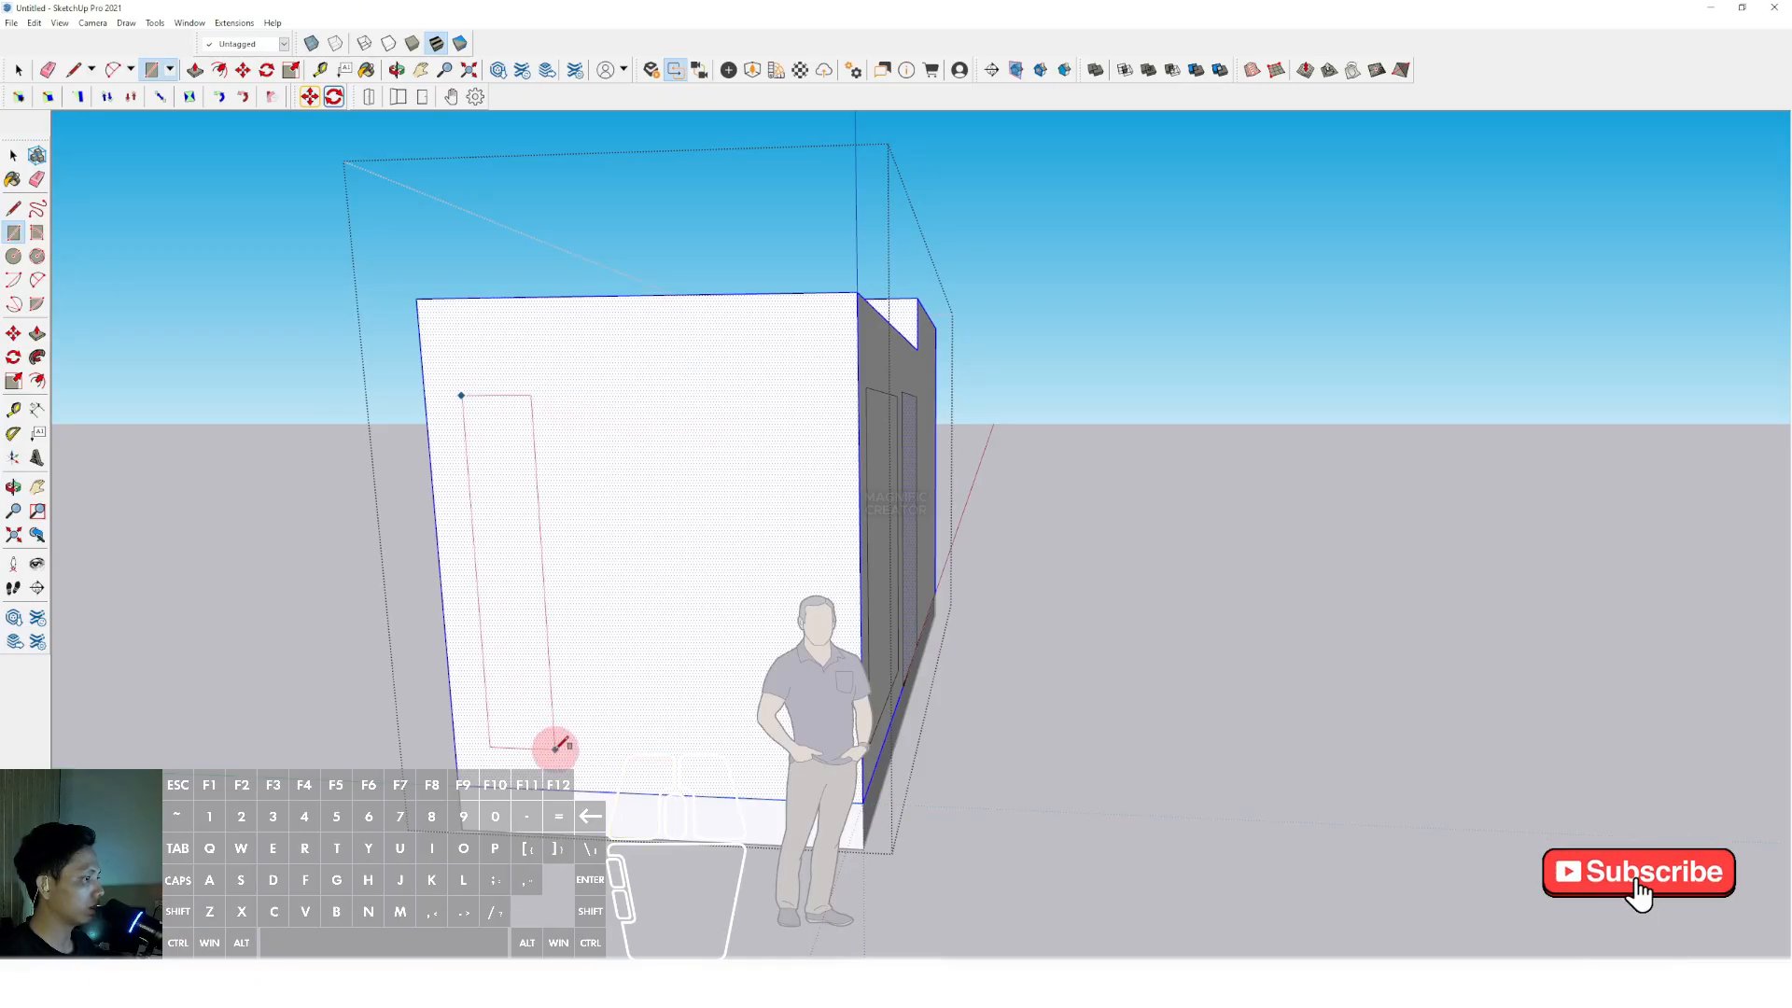
left_click(606, 752)
key("space")
Offset the outline of the large front window inward to form a narrow frame.
mouse_move(607, 751)
middle_mouse_down()
mouse_move(600, 619)
mouse_move(1013, 519)
mouse_move(740, 504)
middle_mouse_up()
scroll(1012, 519, "up", 2)
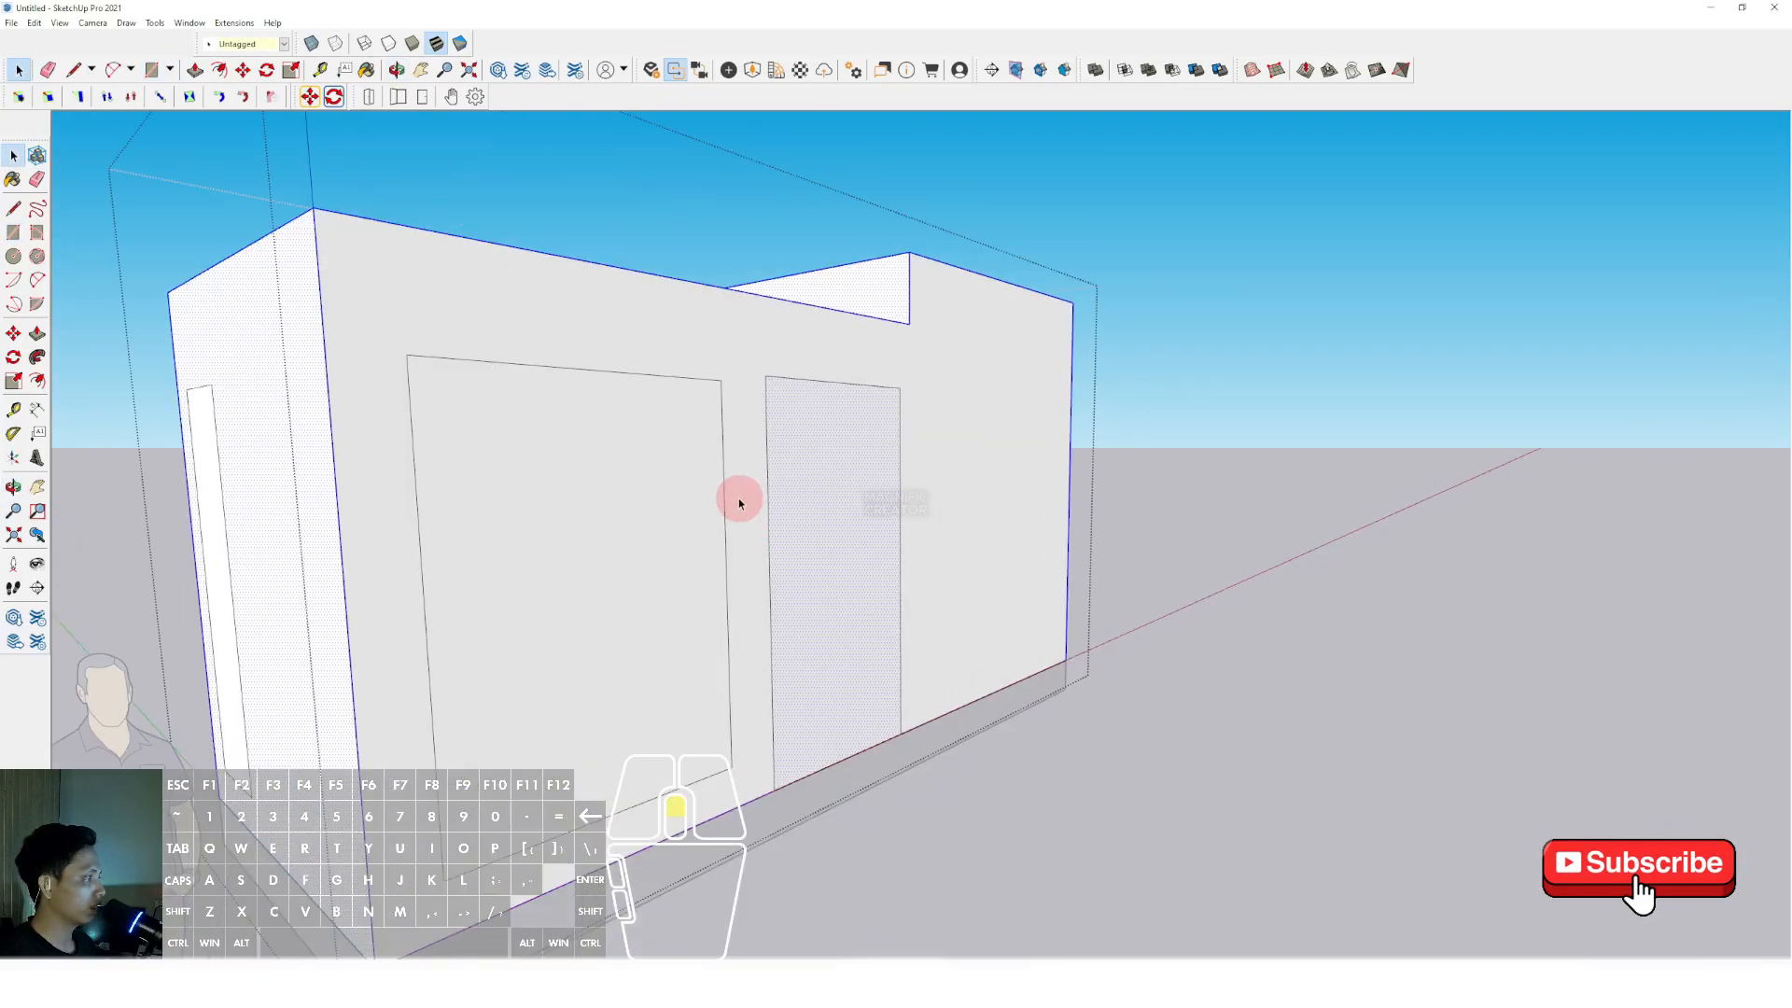
scroll(740, 503, "up", 2)
left_click(706, 449)
key("f")
left_click(712, 399)
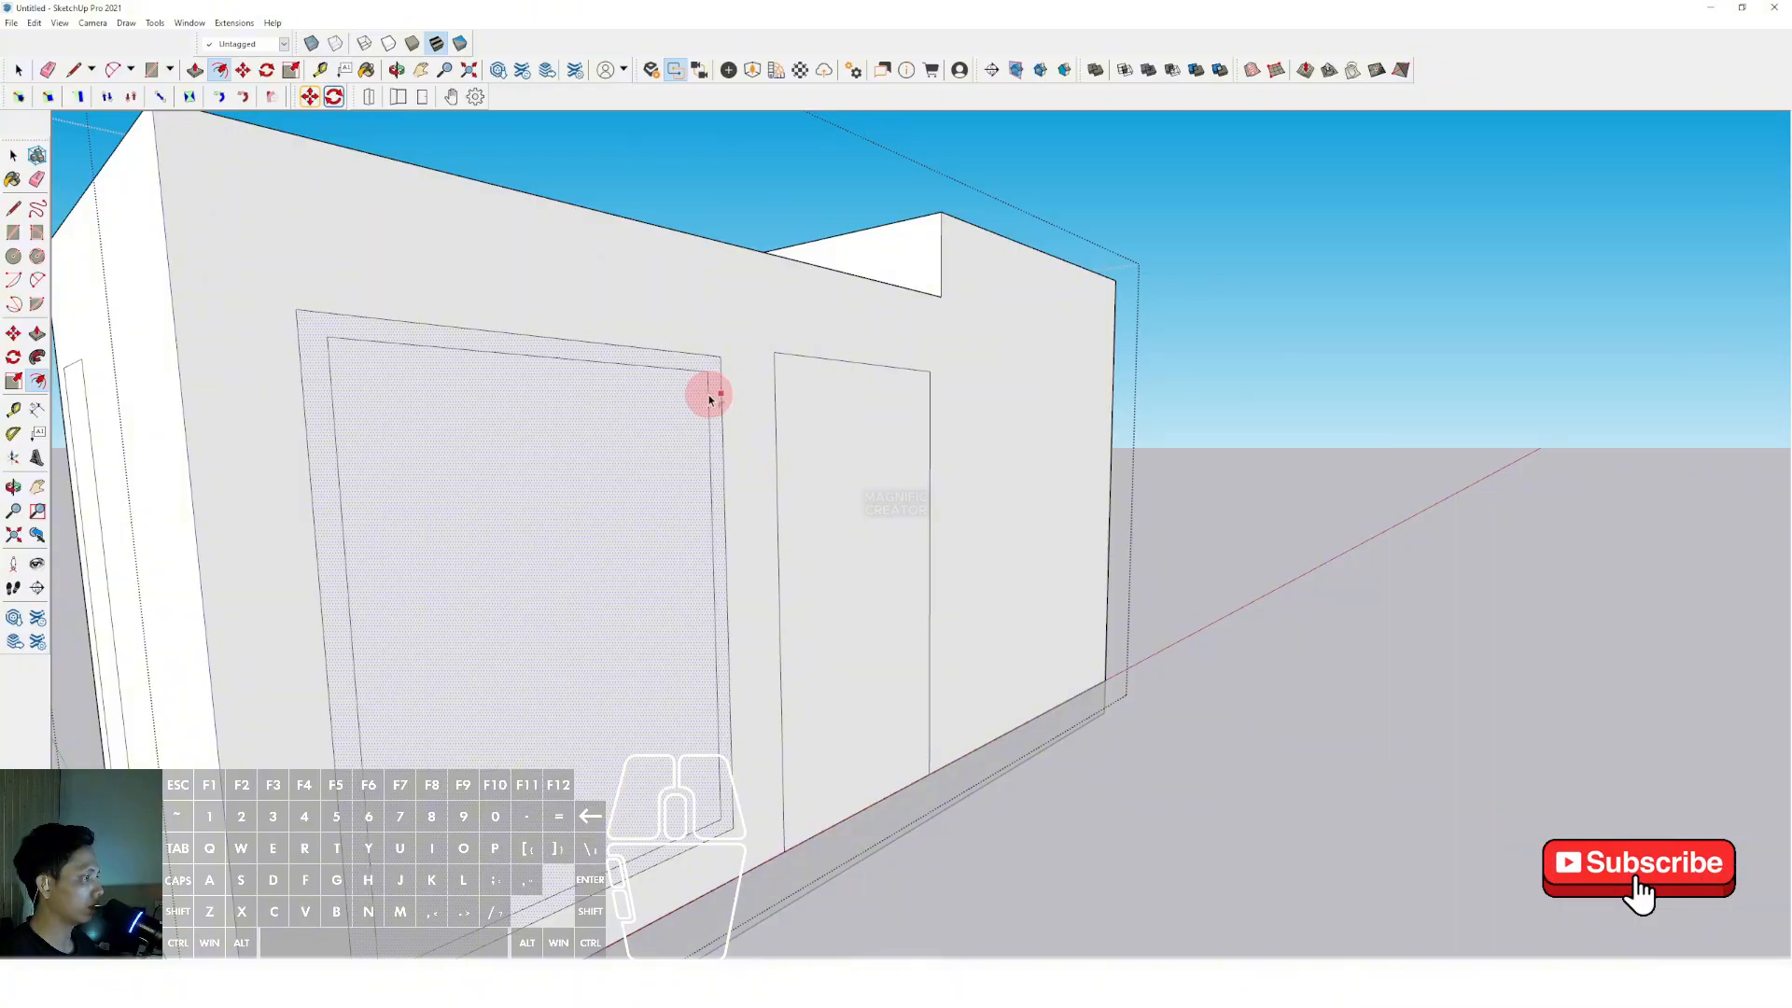
left_click(710, 392)
key("space")
Offset the side and top edges of the door outline inward to form a narrow door frame.
middle_click_drag(784, 402, 747, 432)
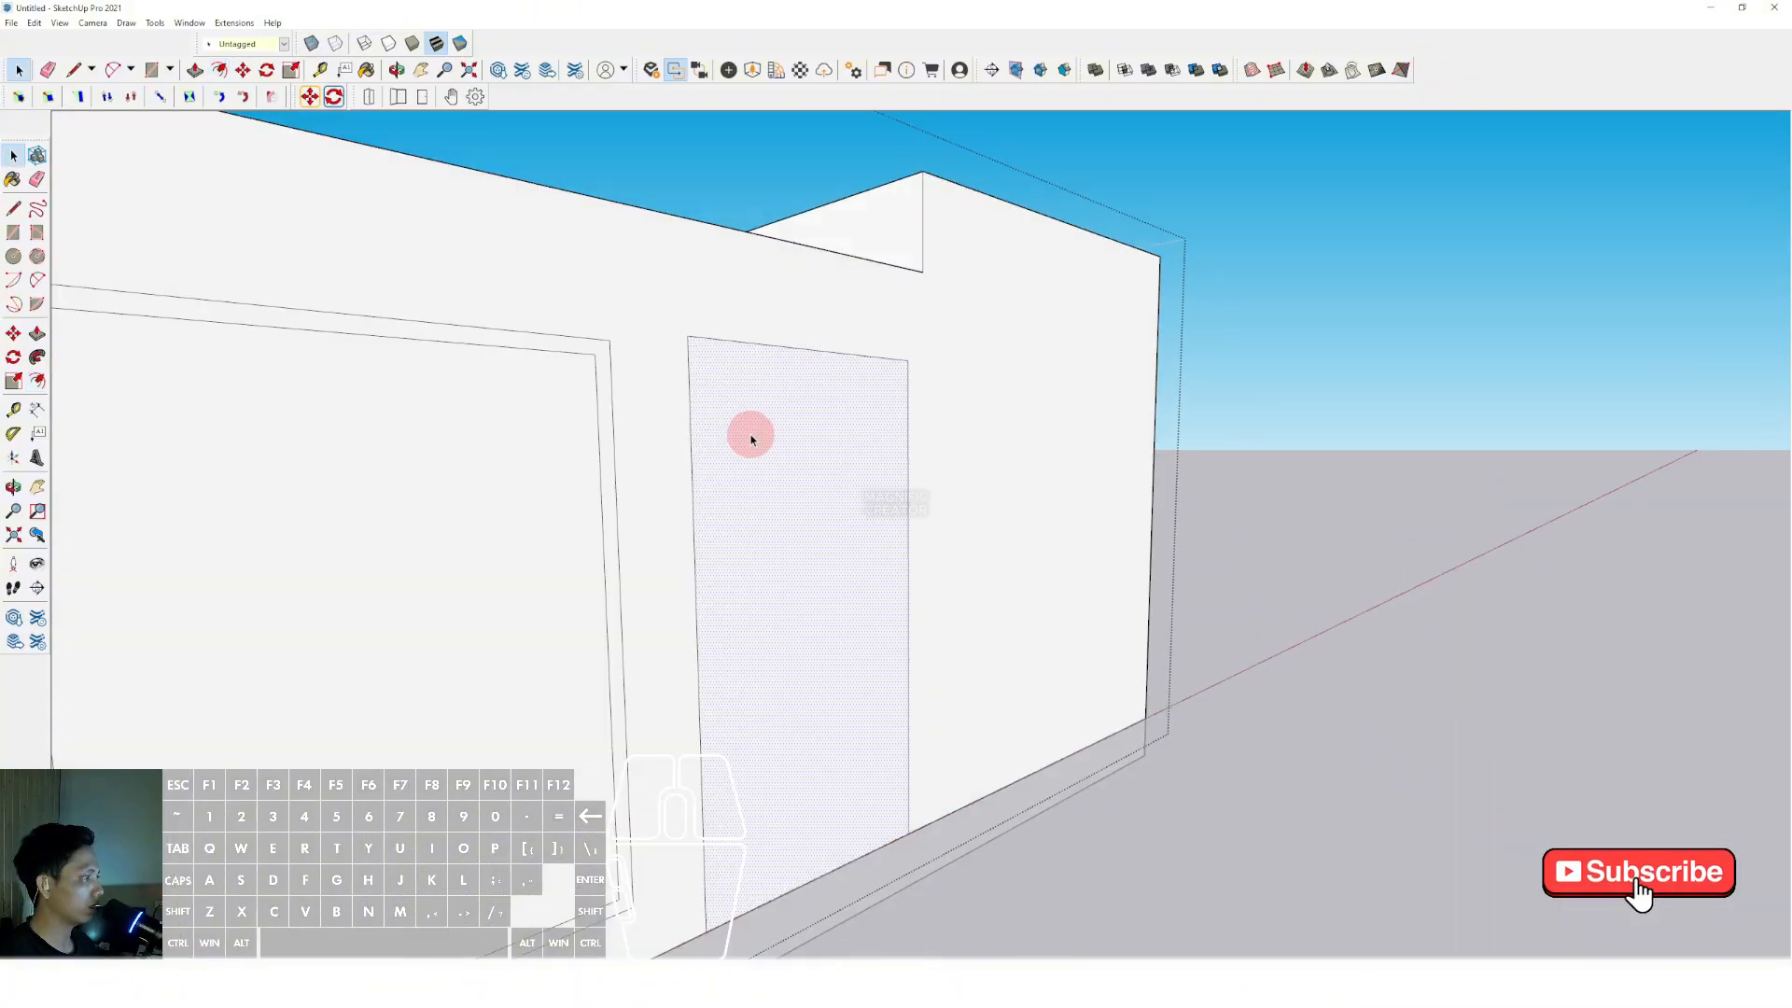
left_click(691, 406)
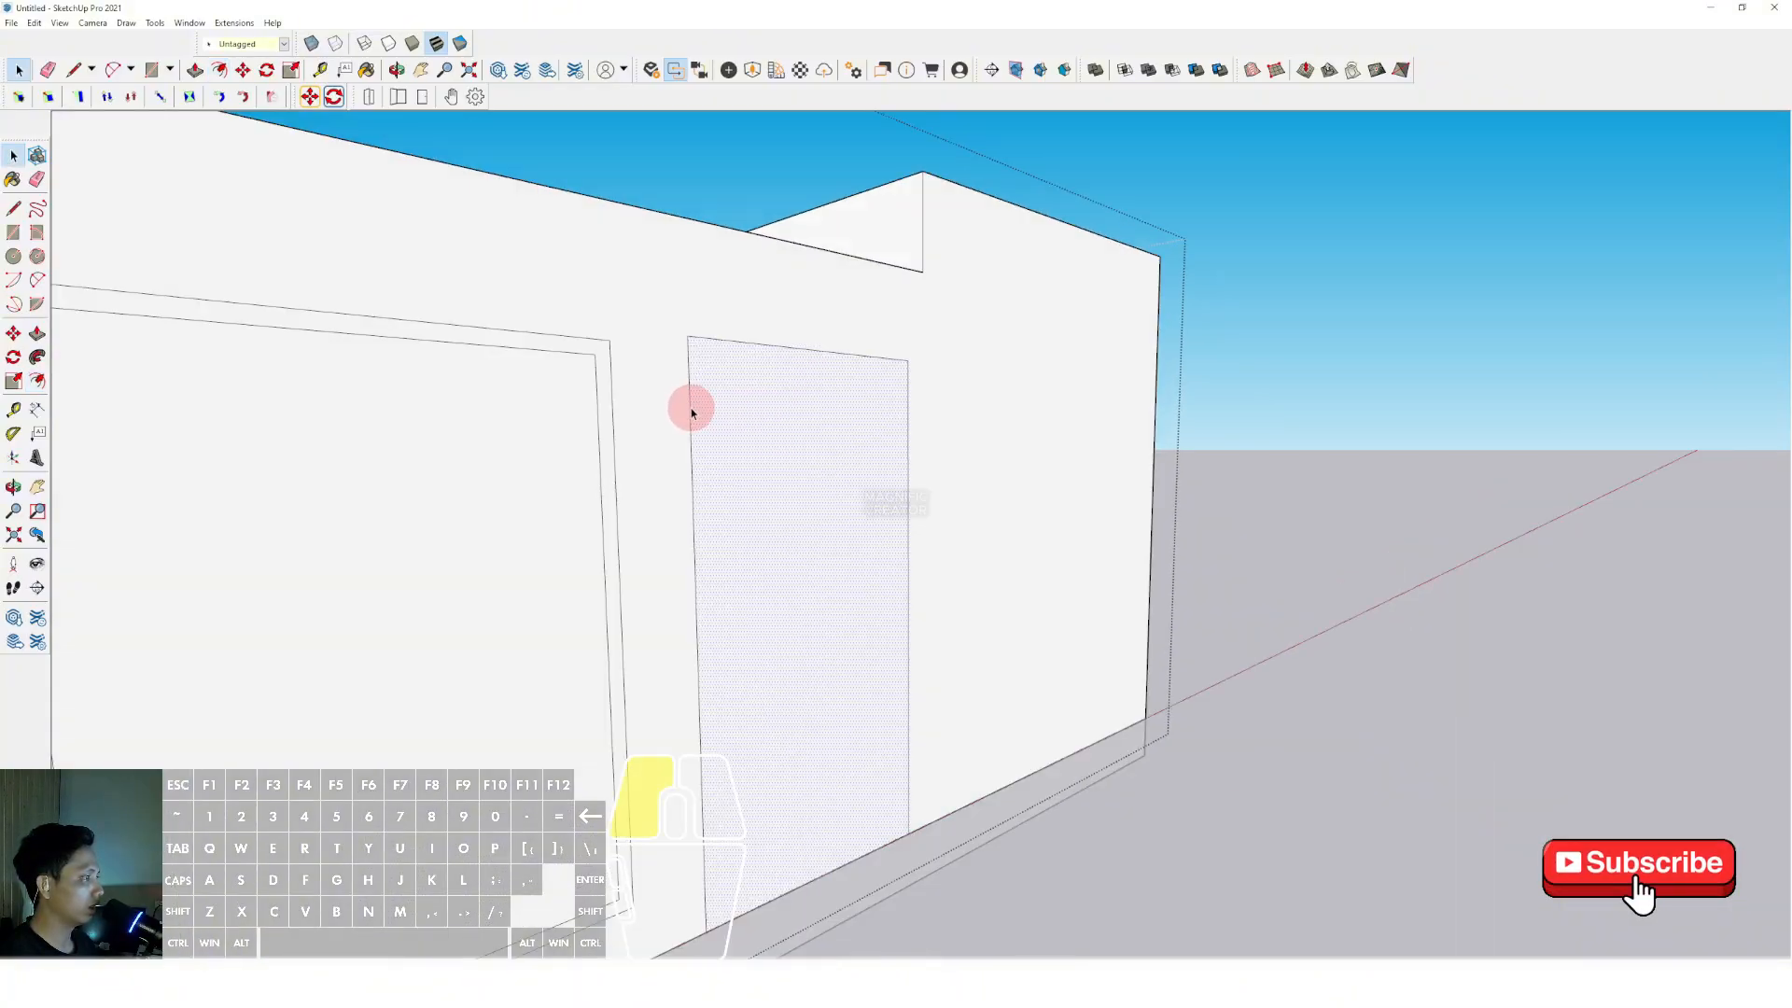
left_click(726, 342, "shift")
left_click(907, 387, "shift")
key("f")
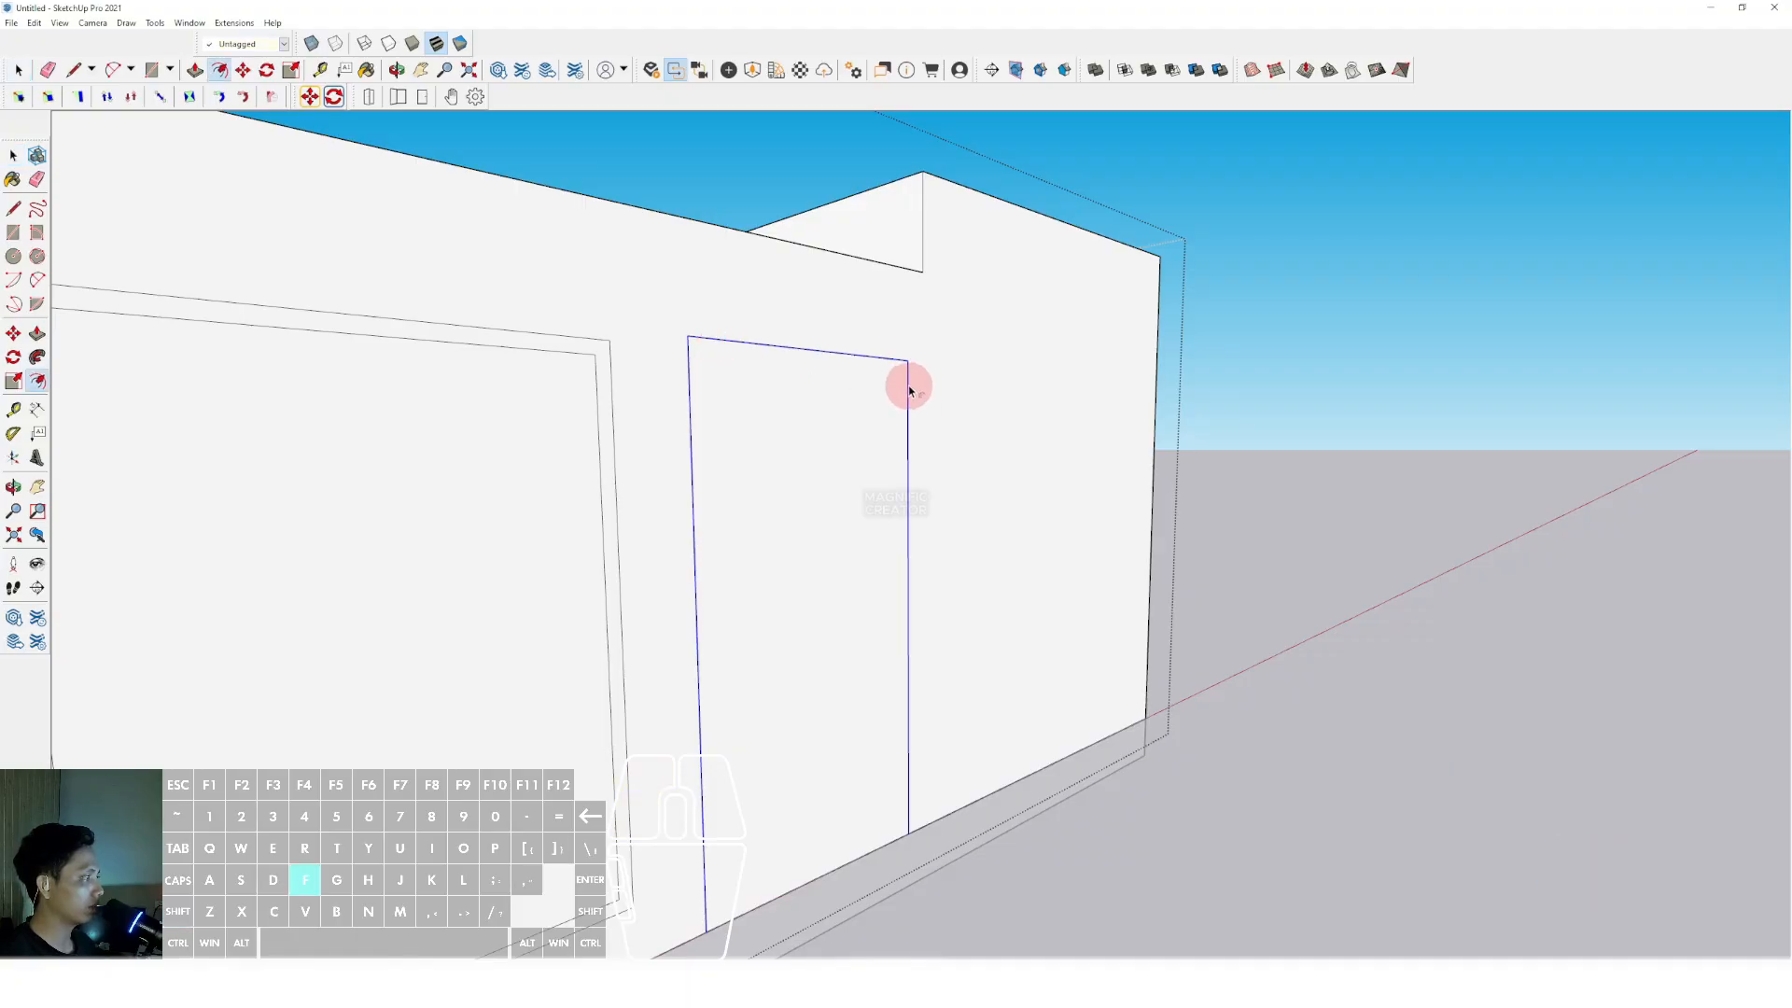
left_click(906, 387)
key("space")
Draw a vertical line from the midpoint of the inner door frame's top edge to the bottom, splitting the door into two leaves.
key("l")
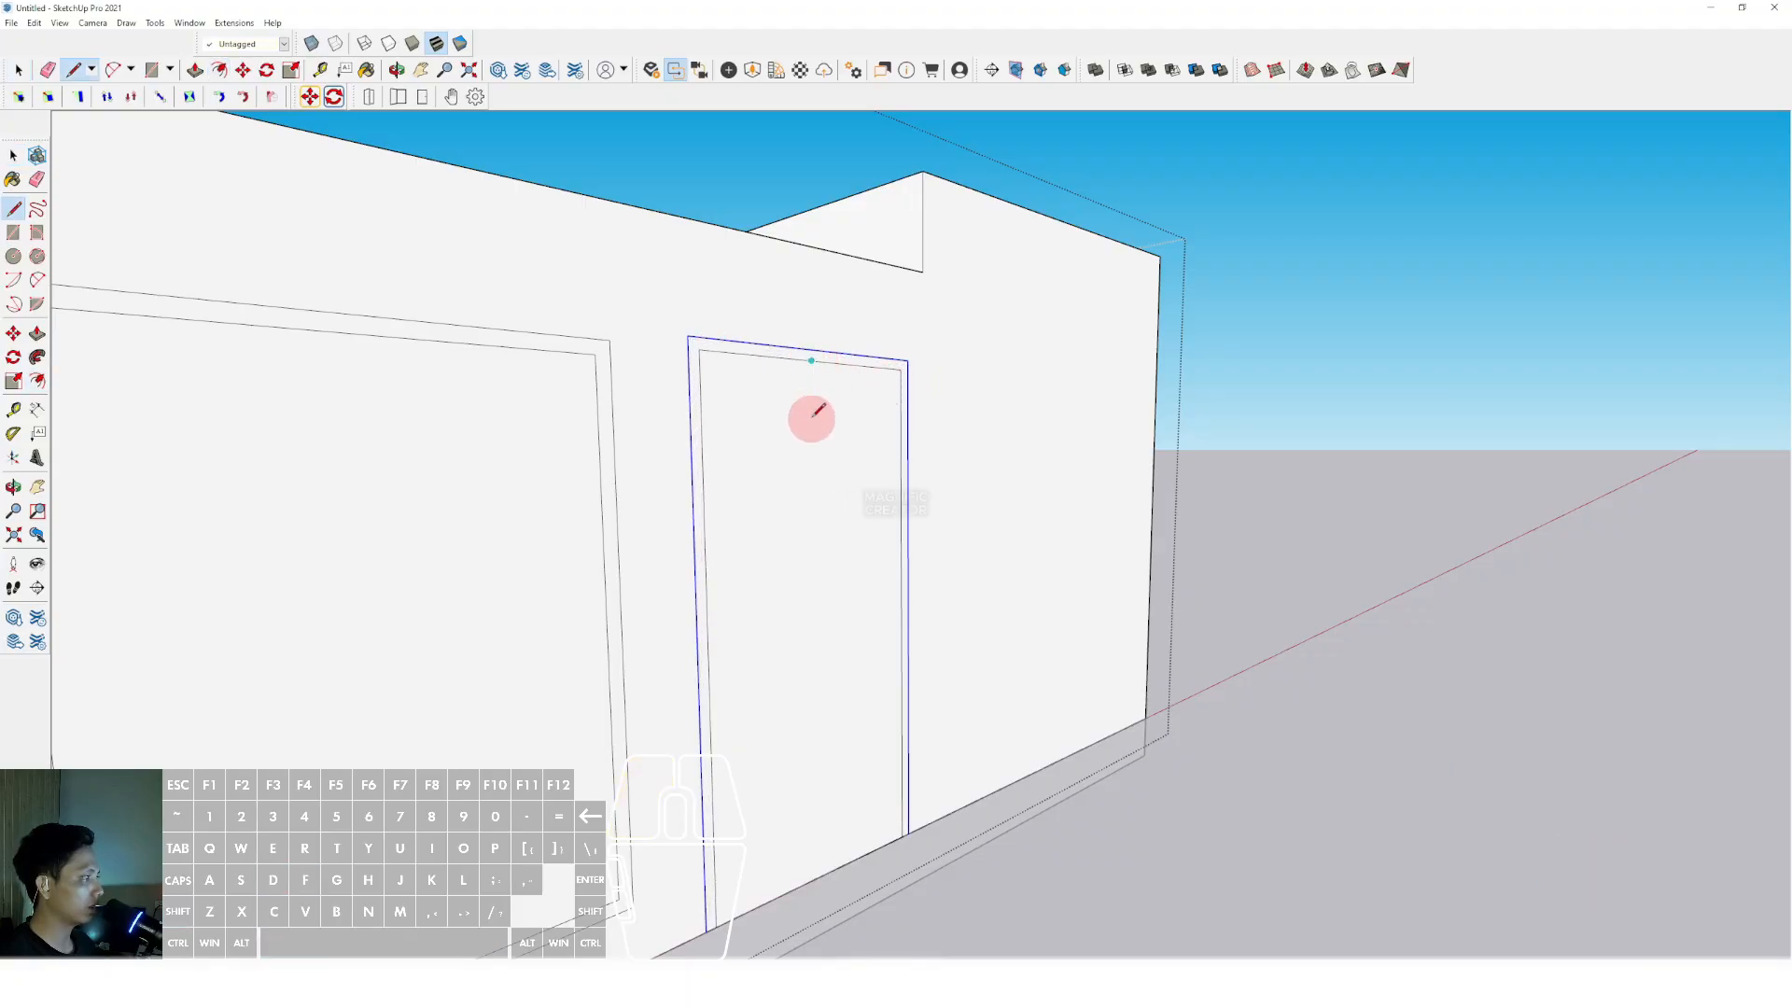
left_click(849, 844)
key("space")
Offset the outline of the tall narrow end-wall window inward to form a frame.
middle_click_drag(852, 852, 592, 454)
left_click(592, 454)
scroll(590, 446, "up", 2)
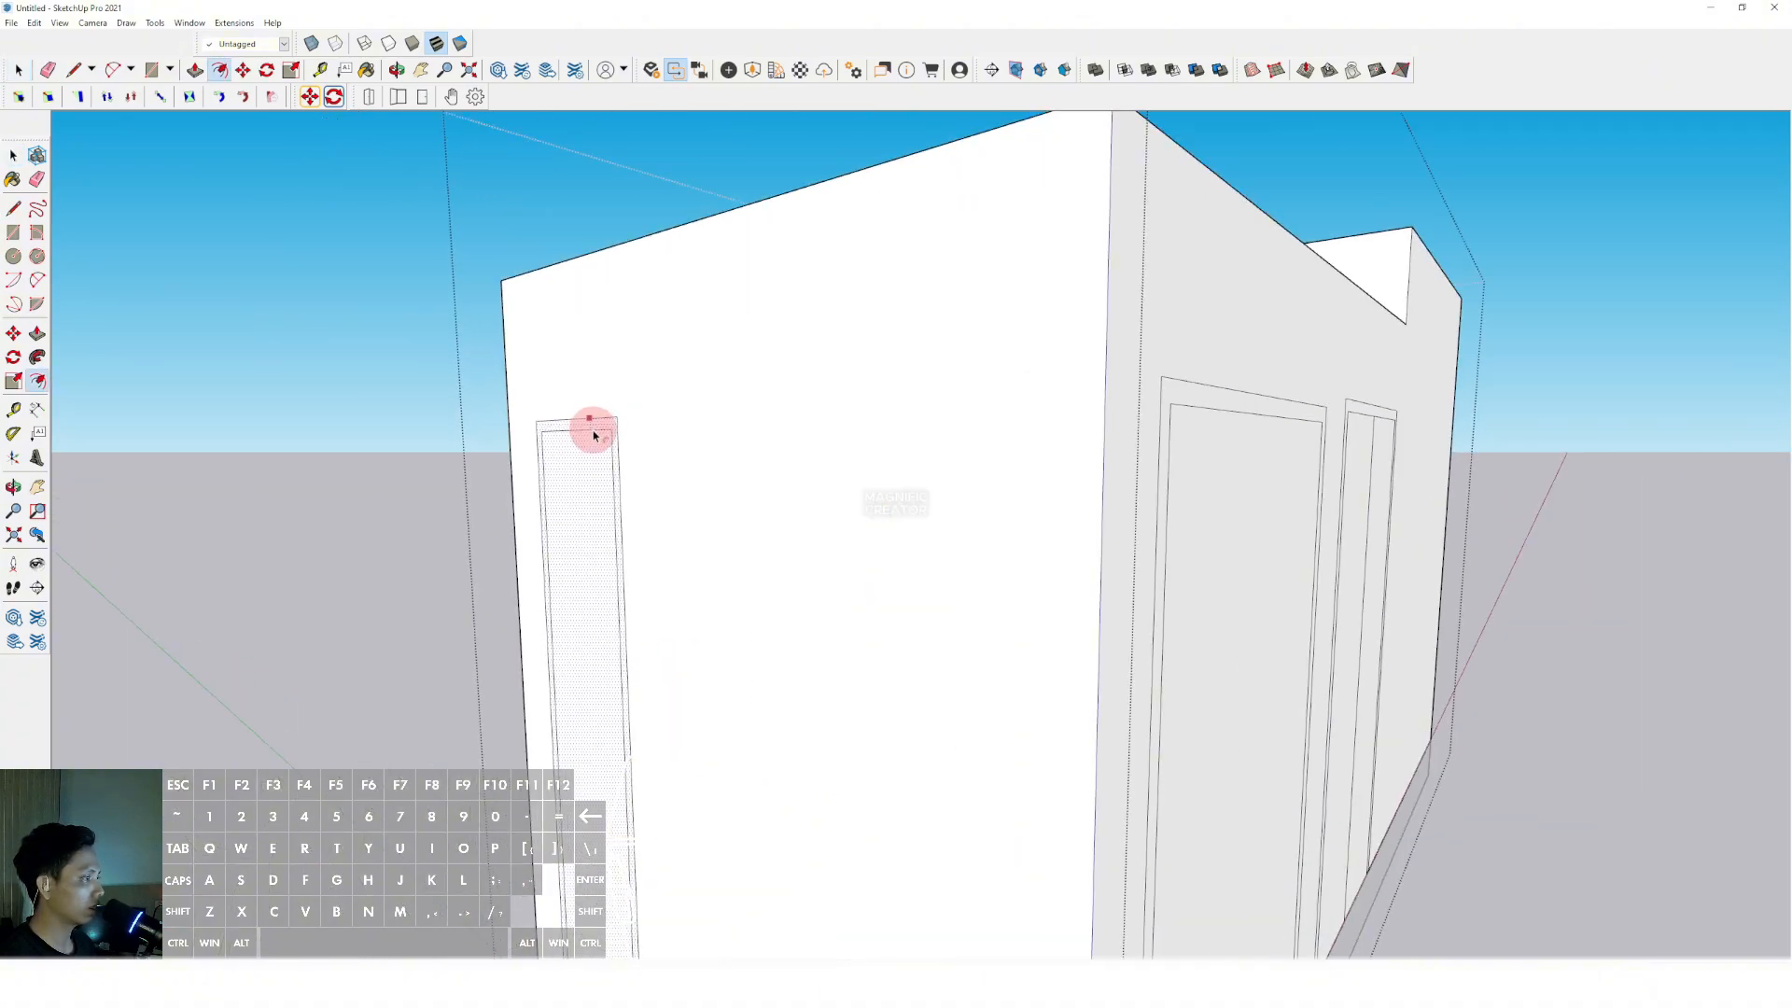
left_click(591, 428)
key("space")
Draw a wide, low window rectangle high on the taller part of the front wall and offset its outline inward.
scroll(616, 454, "down", 5)
middle_click_drag(1124, 463, 721, 443)
scroll(835, 431, "up", 2)
key("r")
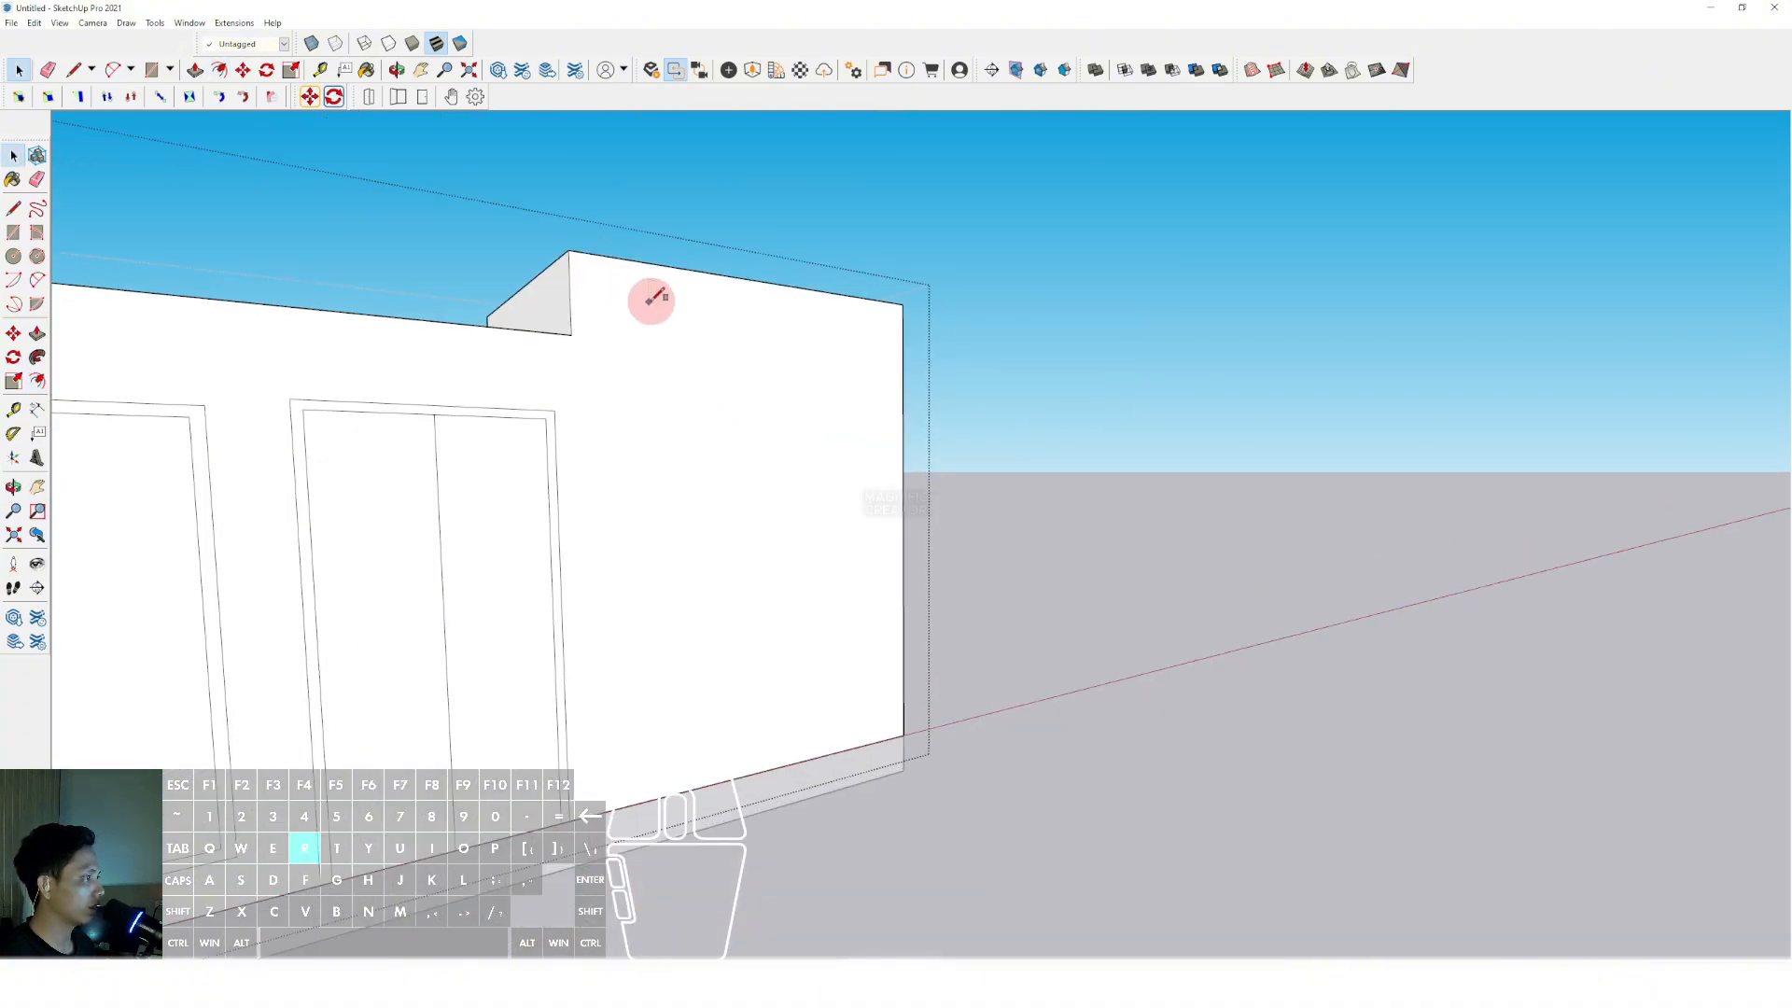
left_click(873, 369)
scroll(681, 316, "up", 3)
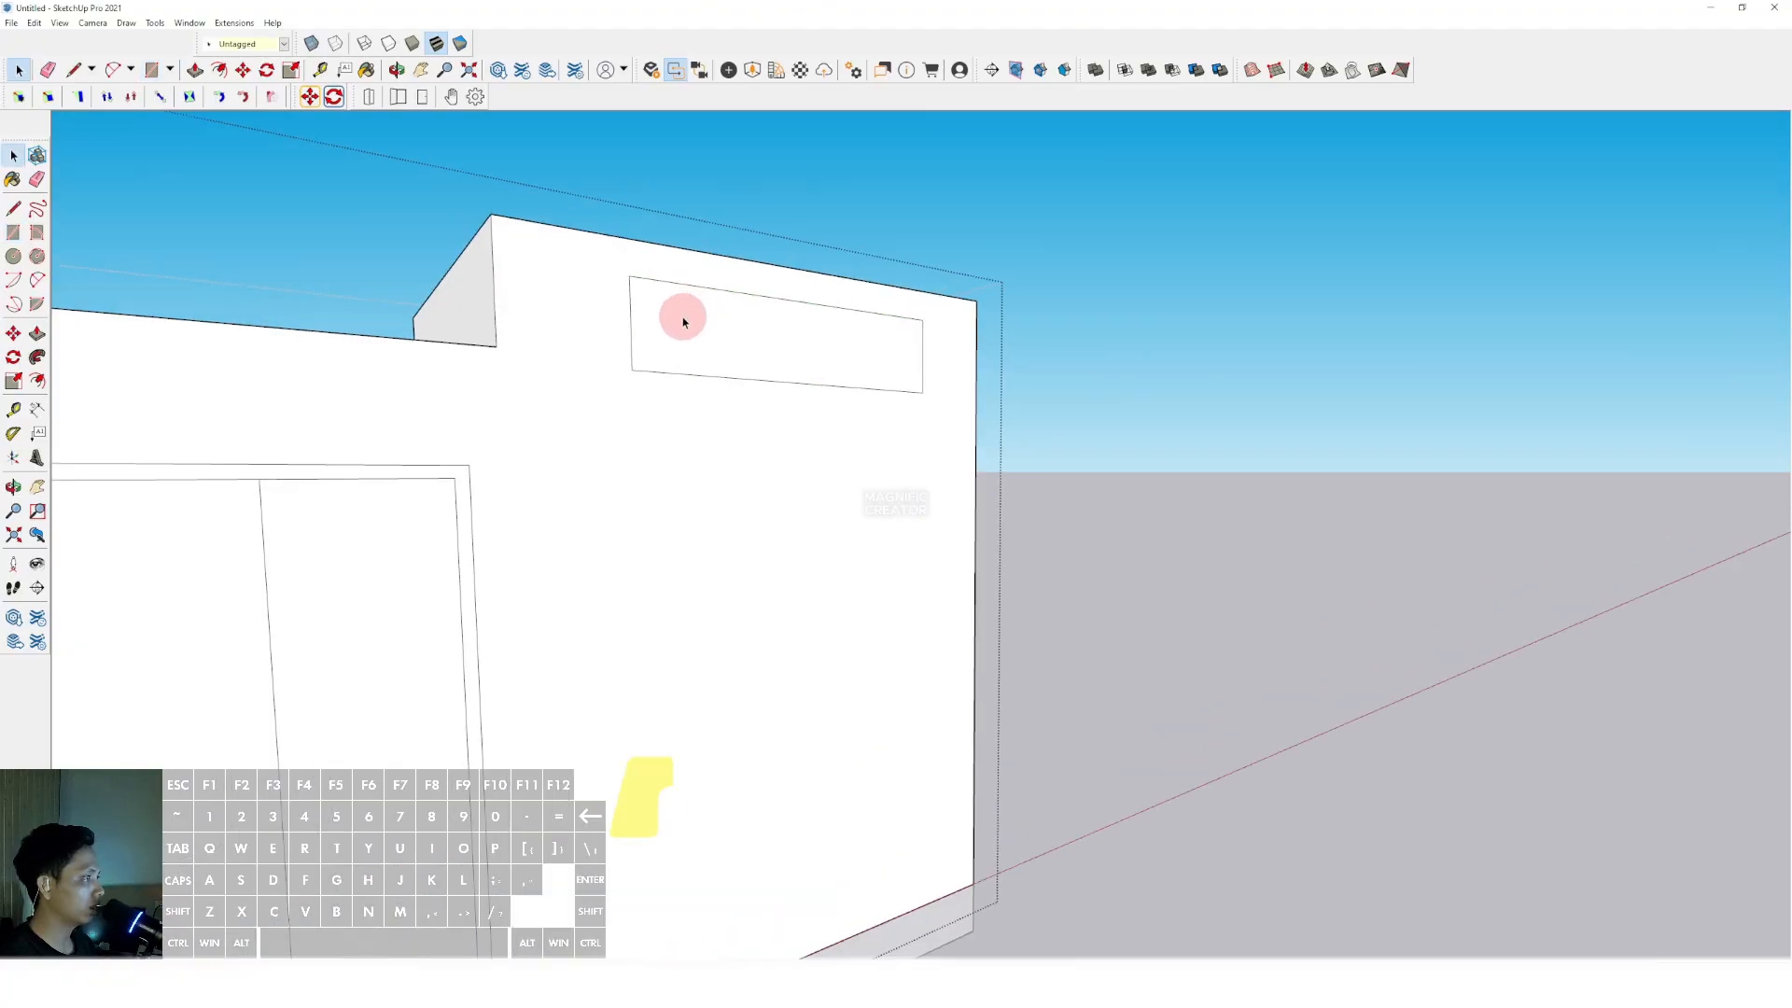
key("p")
left_click(684, 297)
key("space")
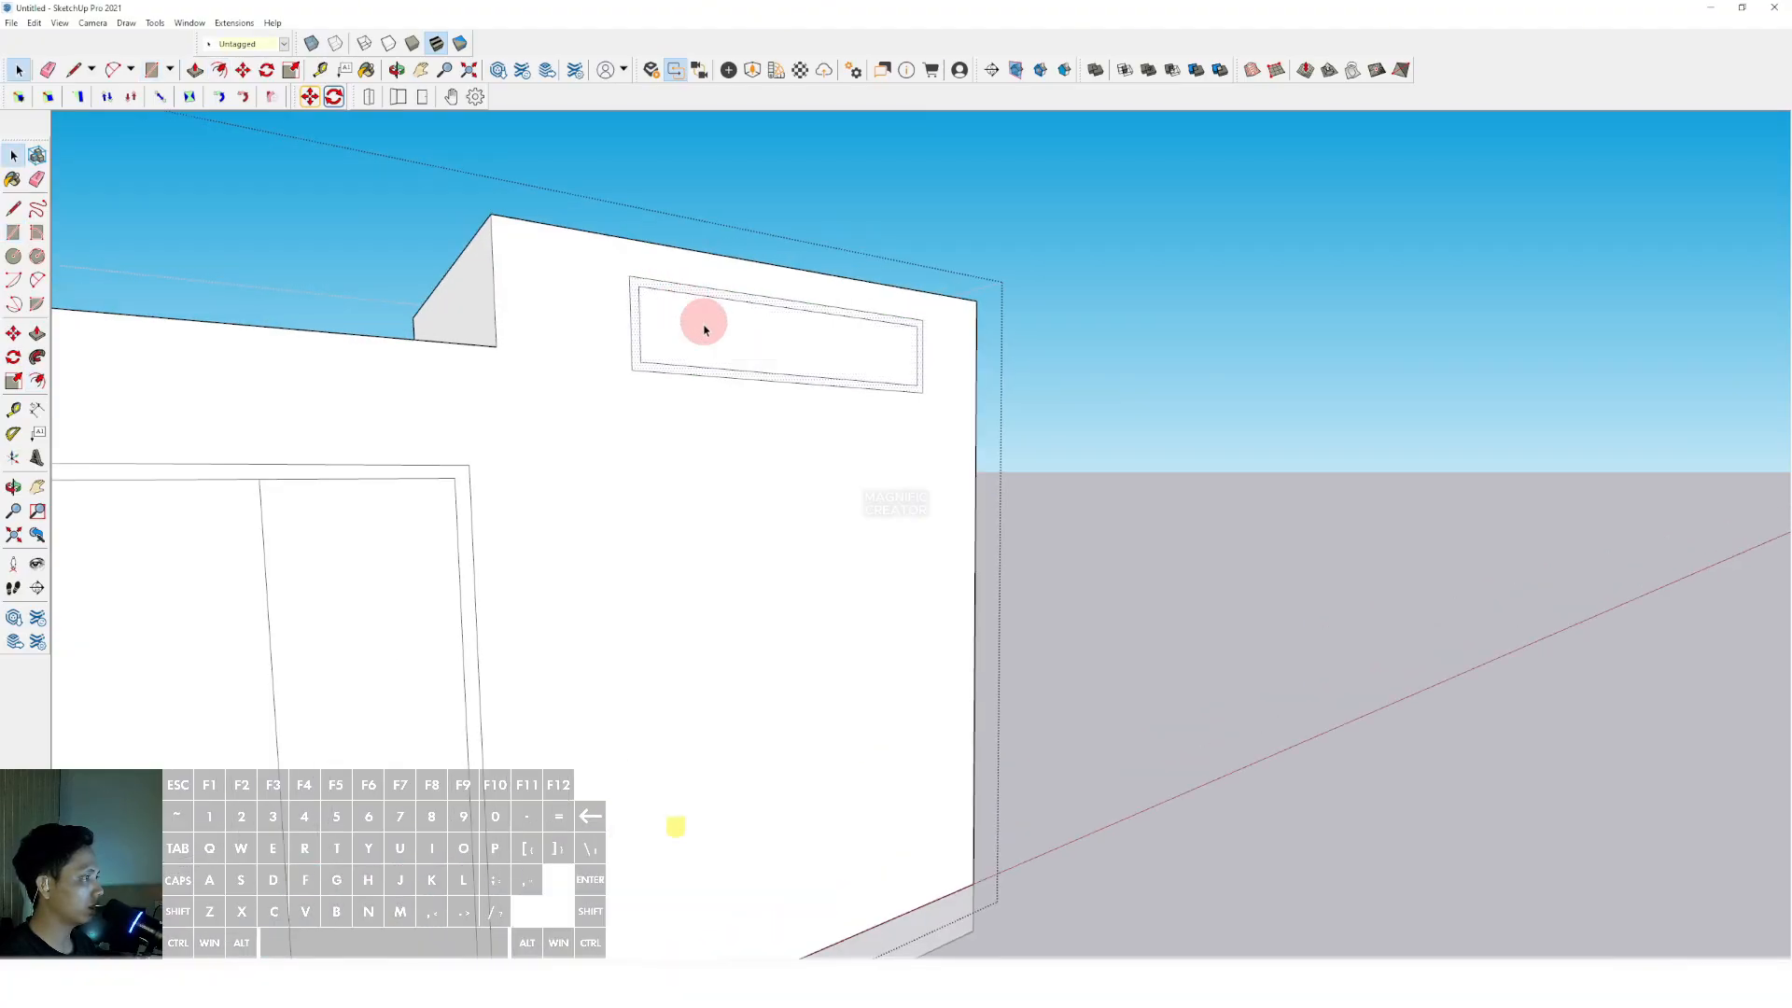
Draw a second wide window rectangle below the high one on the front wall and offset its outline inward.
scroll(703, 327, "down", 1)
key("r")
left_click(651, 458)
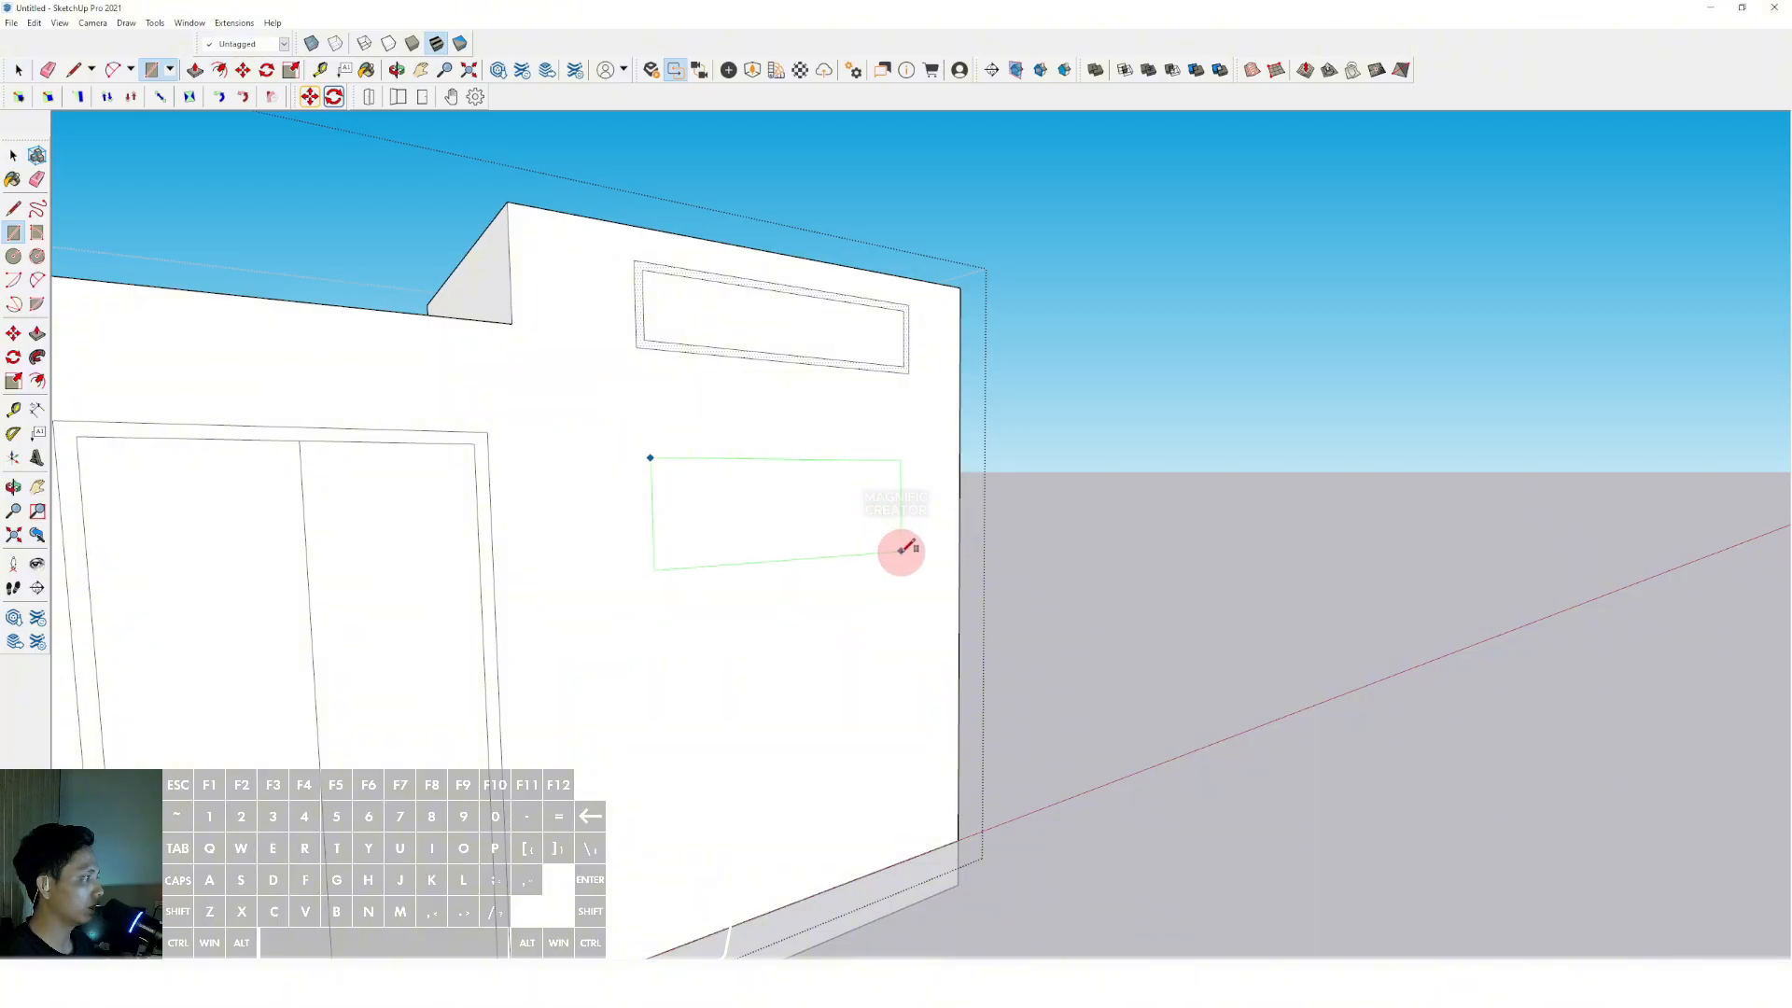
left_click(905, 555)
key("space")
key("f")
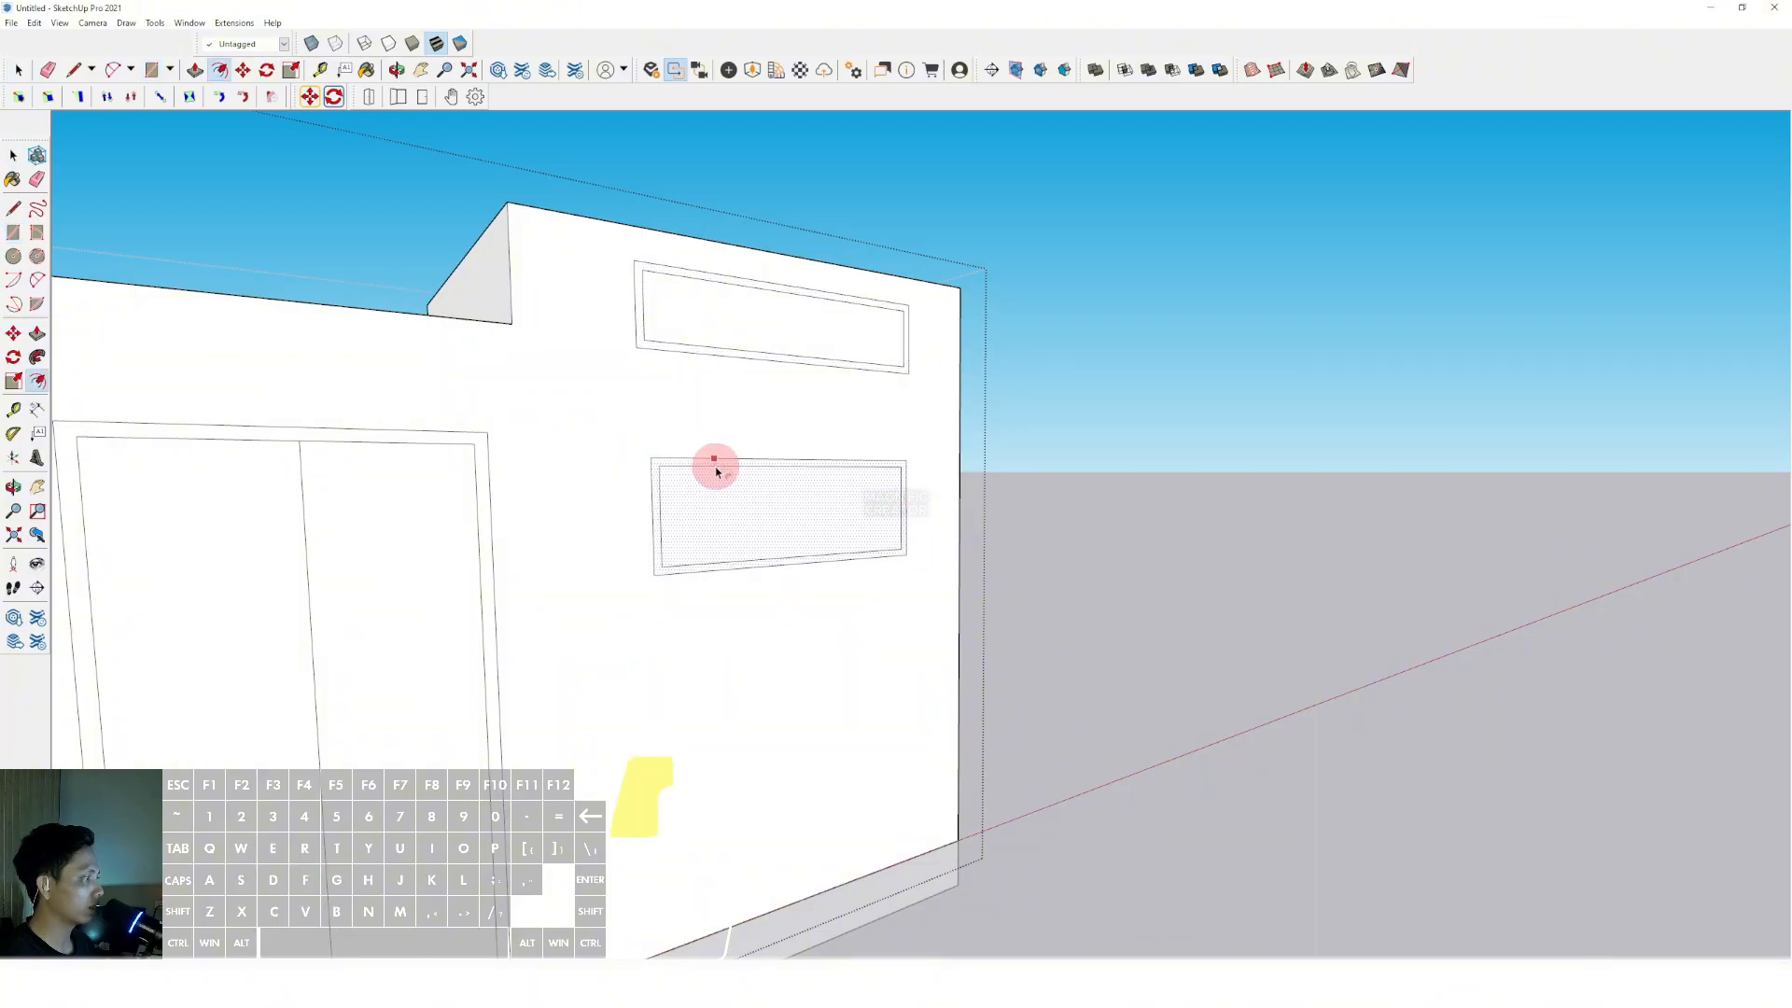
Look through the material collections and pick the current light wood texture for painting.
scroll(716, 469, "down", 6)
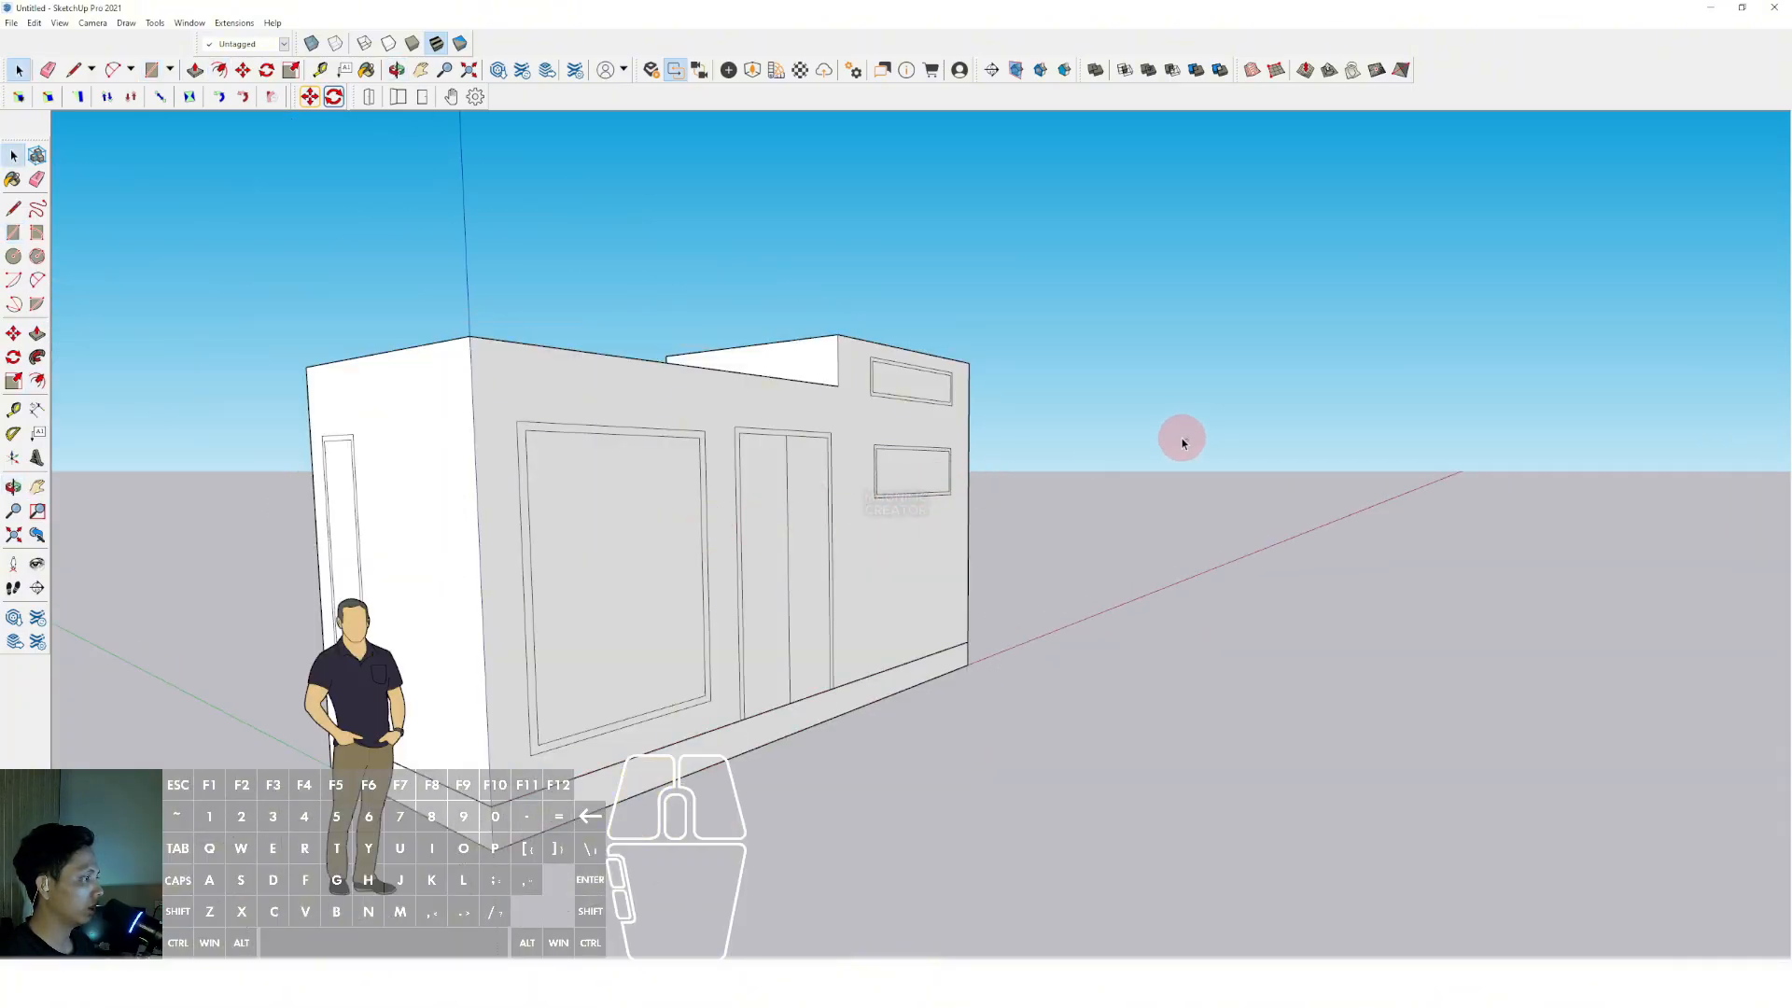
scroll(731, 507, "up", 2, "shift")
key("b")
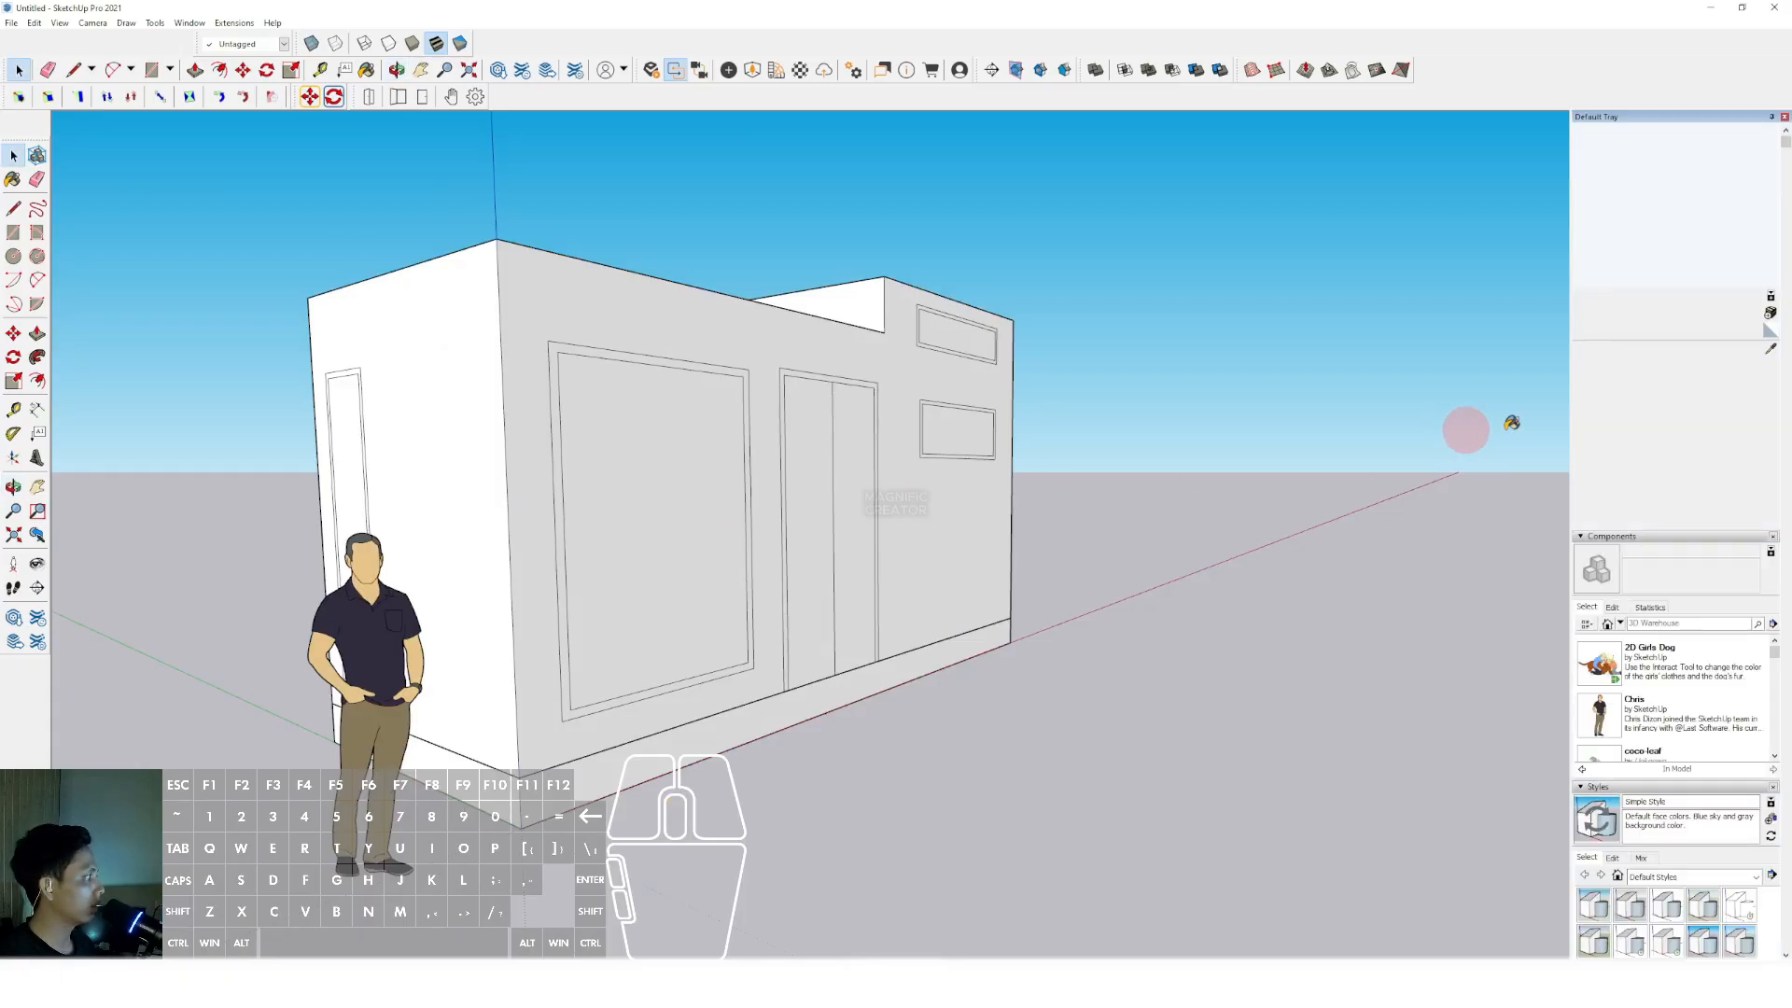
left_click(1754, 370)
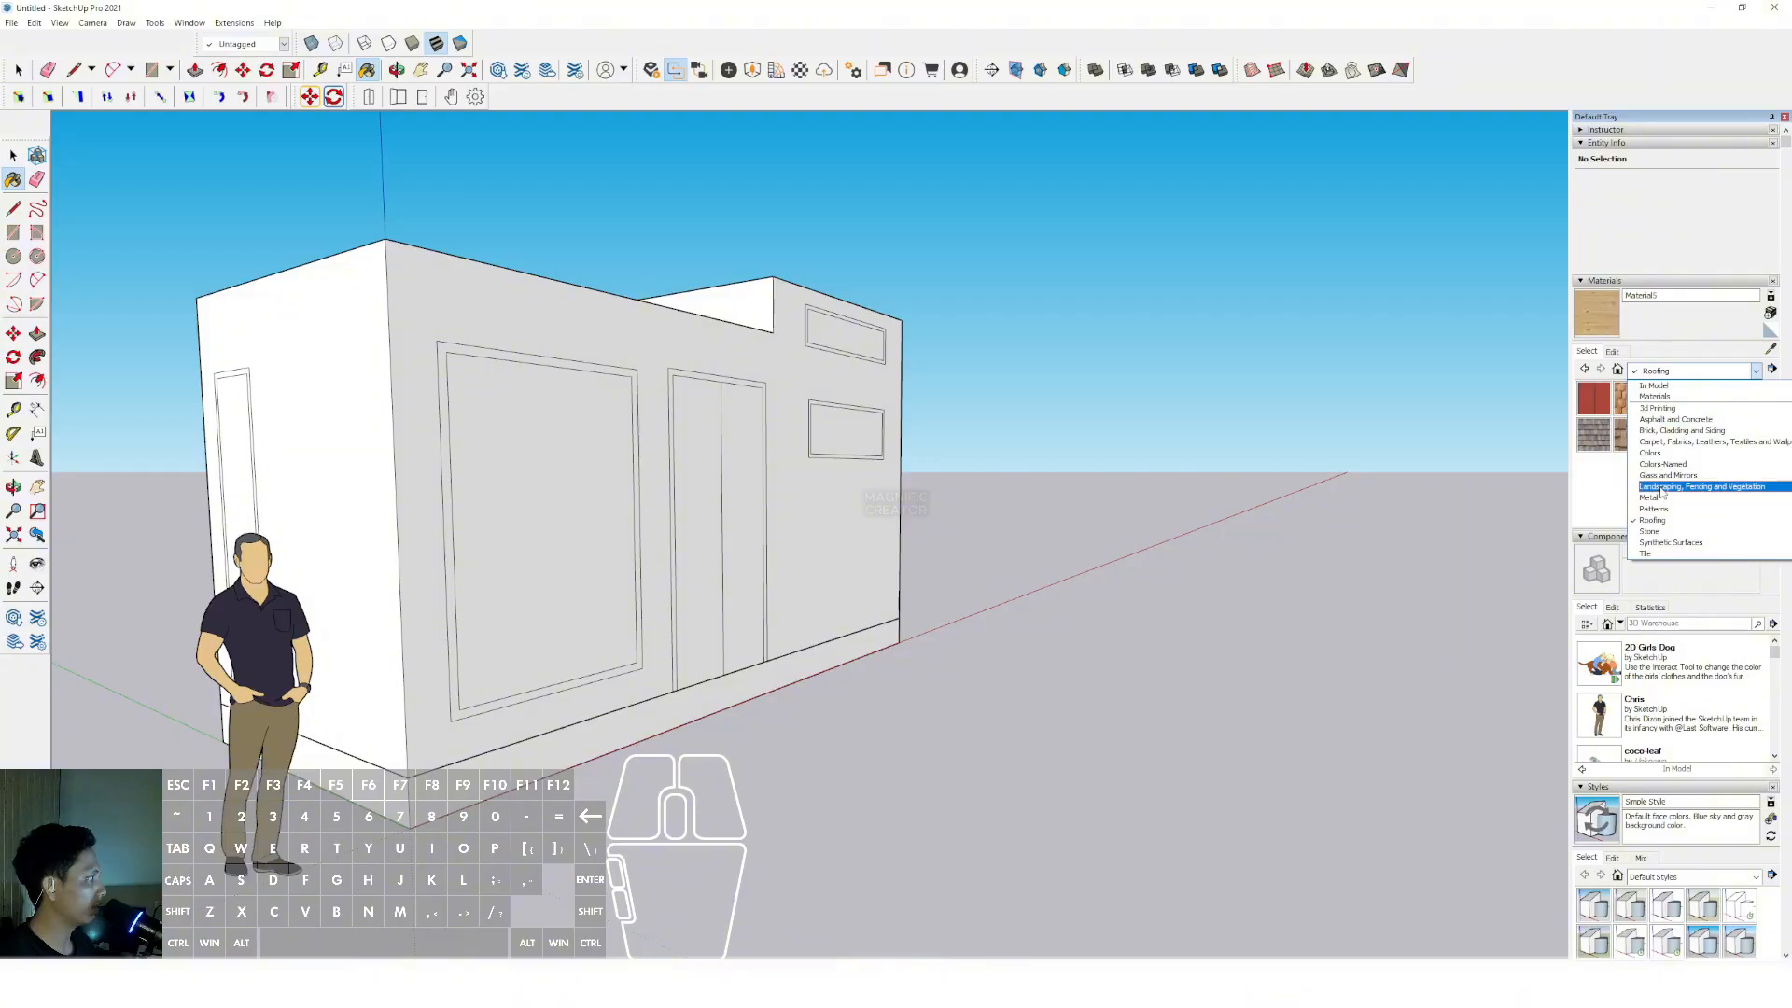
left_click(1611, 478)
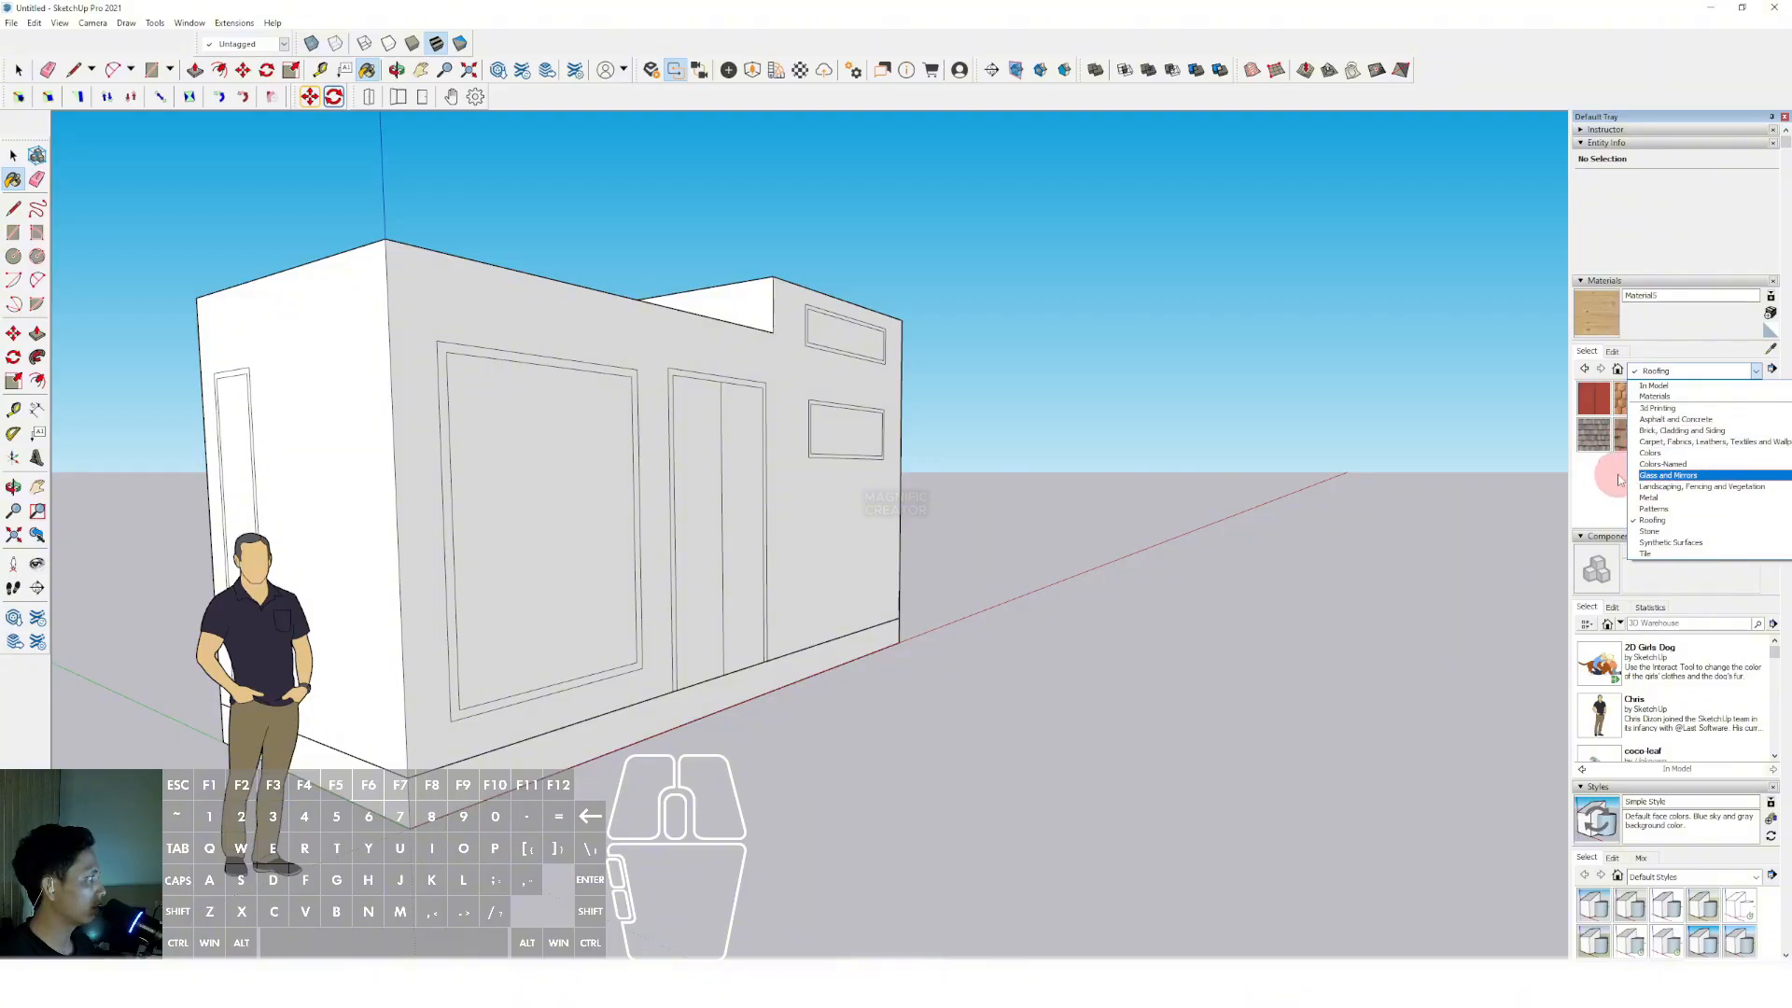
left_click(1754, 370)
left_click(1755, 374)
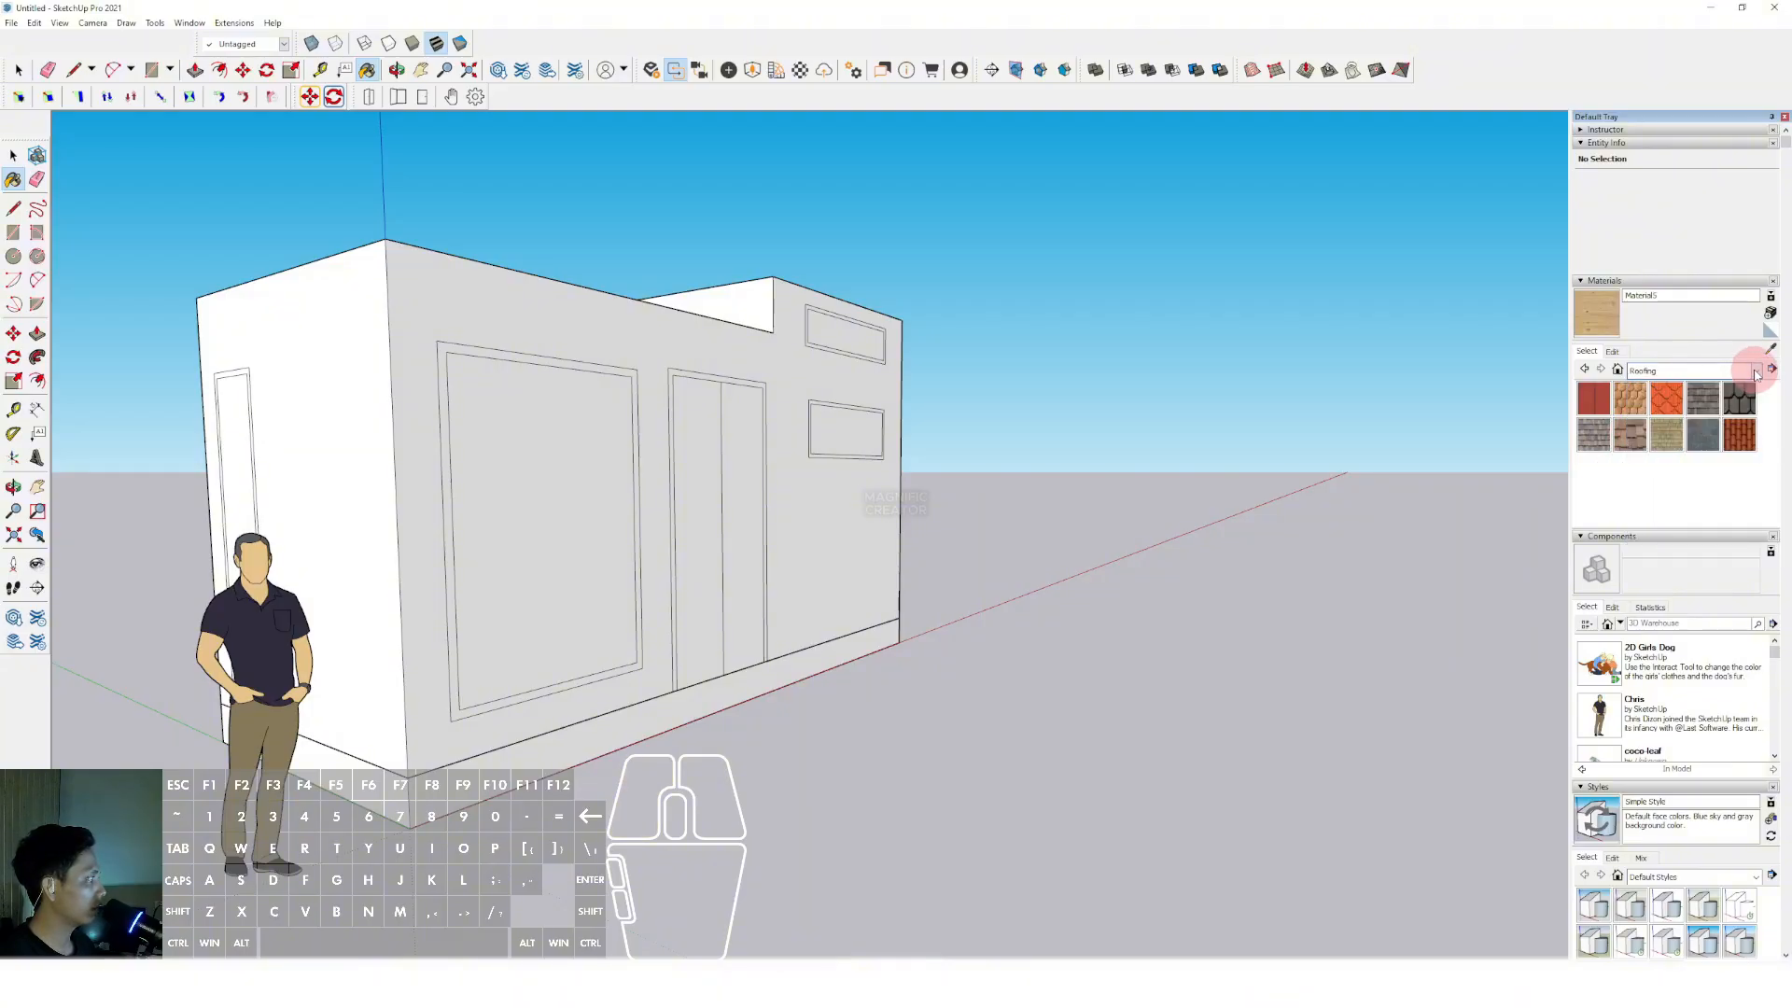
left_click(1599, 305)
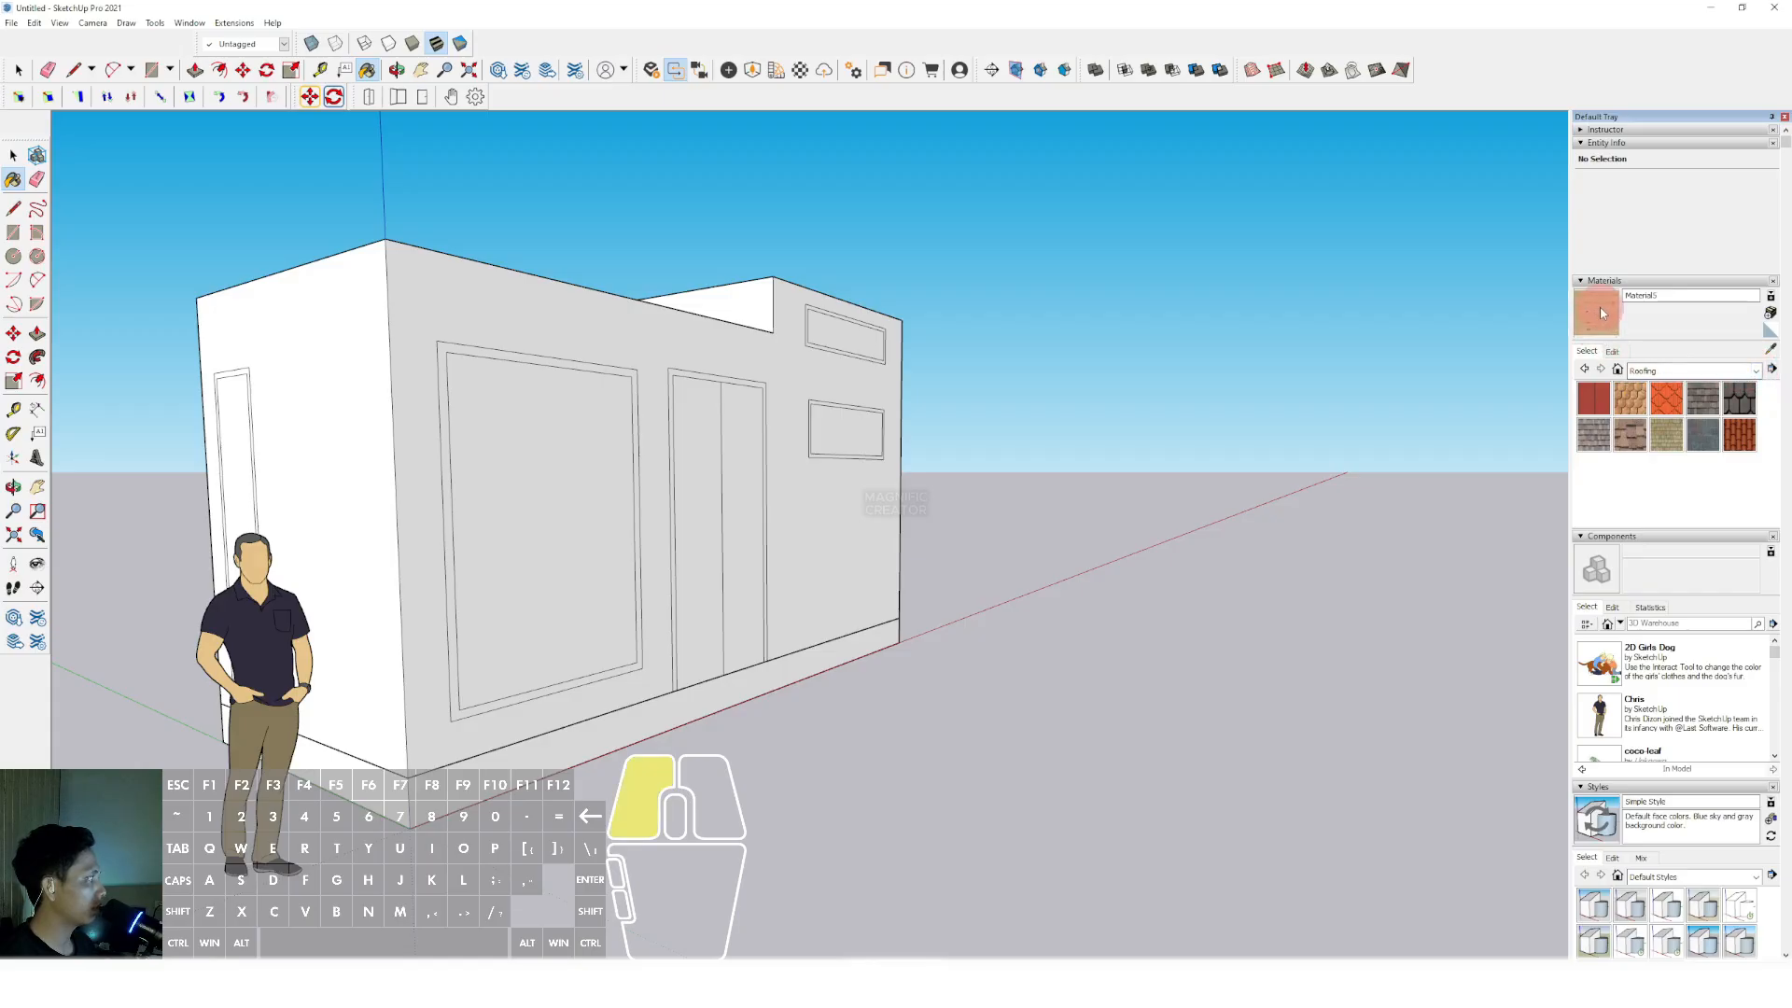
Paint the building's interior faces with the light wood texture and leave the group.
scroll(752, 476, "up", 8)
middle_click_drag(819, 464, 1017, 489)
left_click(1017, 489)
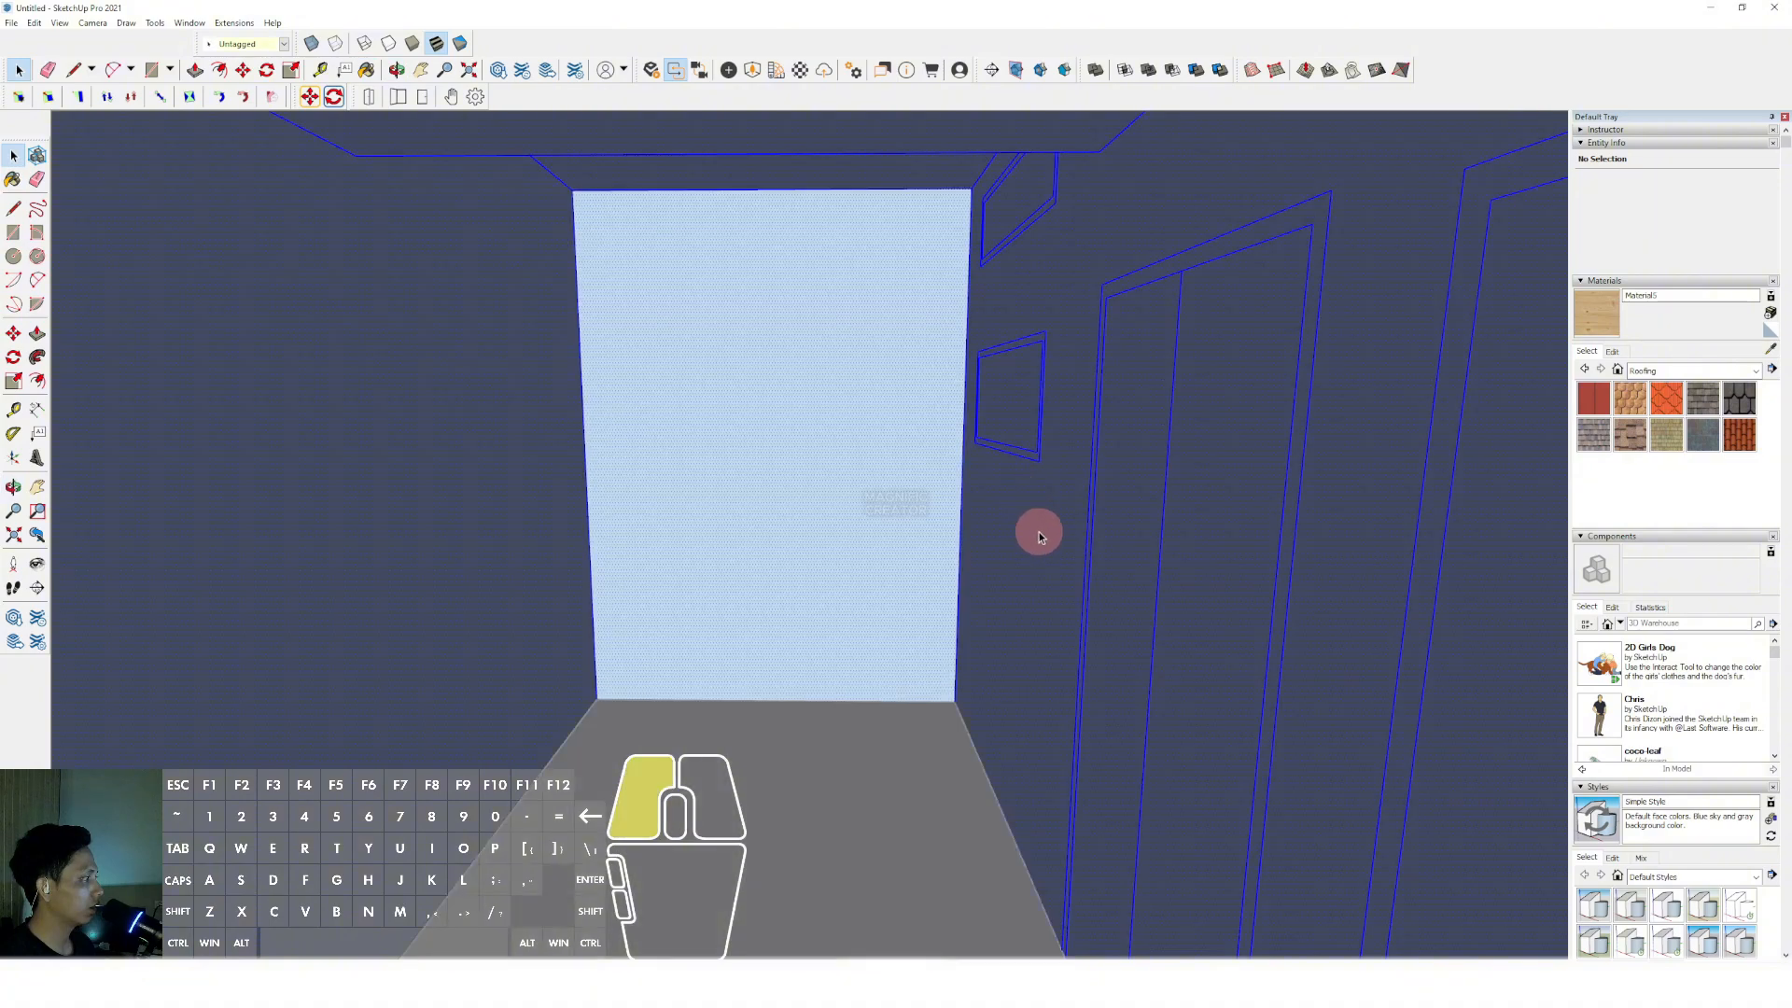
key("b")
left_click(999, 513)
left_click(800, 457)
left_click(458, 522)
mouse_move(457, 523)
middle_mouse_down()
mouse_move(688, 519)
mouse_move(805, 428)
mouse_move(786, 210)
middle_mouse_up()
middle_click_drag(864, 342, 724, 507)
scroll(821, 502, "down", 5)
key("space")
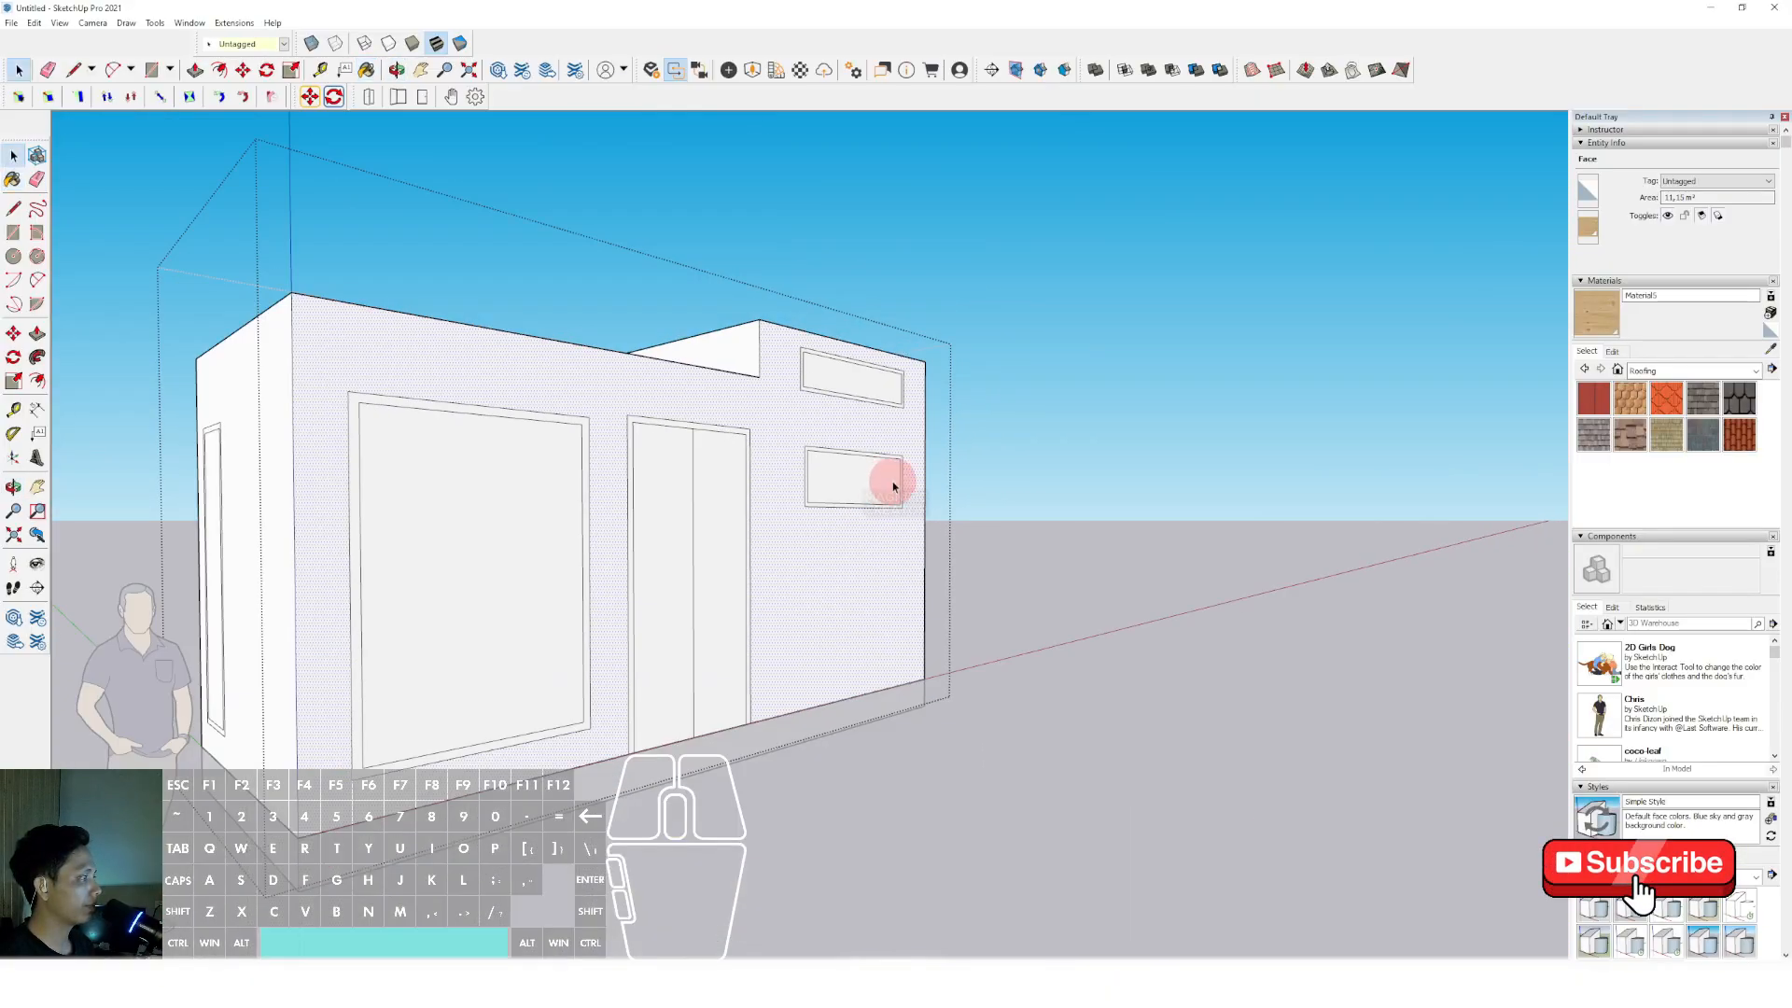
left_click(1223, 436)
Paint the frames of the large front window and the door with dark grey Color M07 from the Colors collection.
left_click(1741, 374)
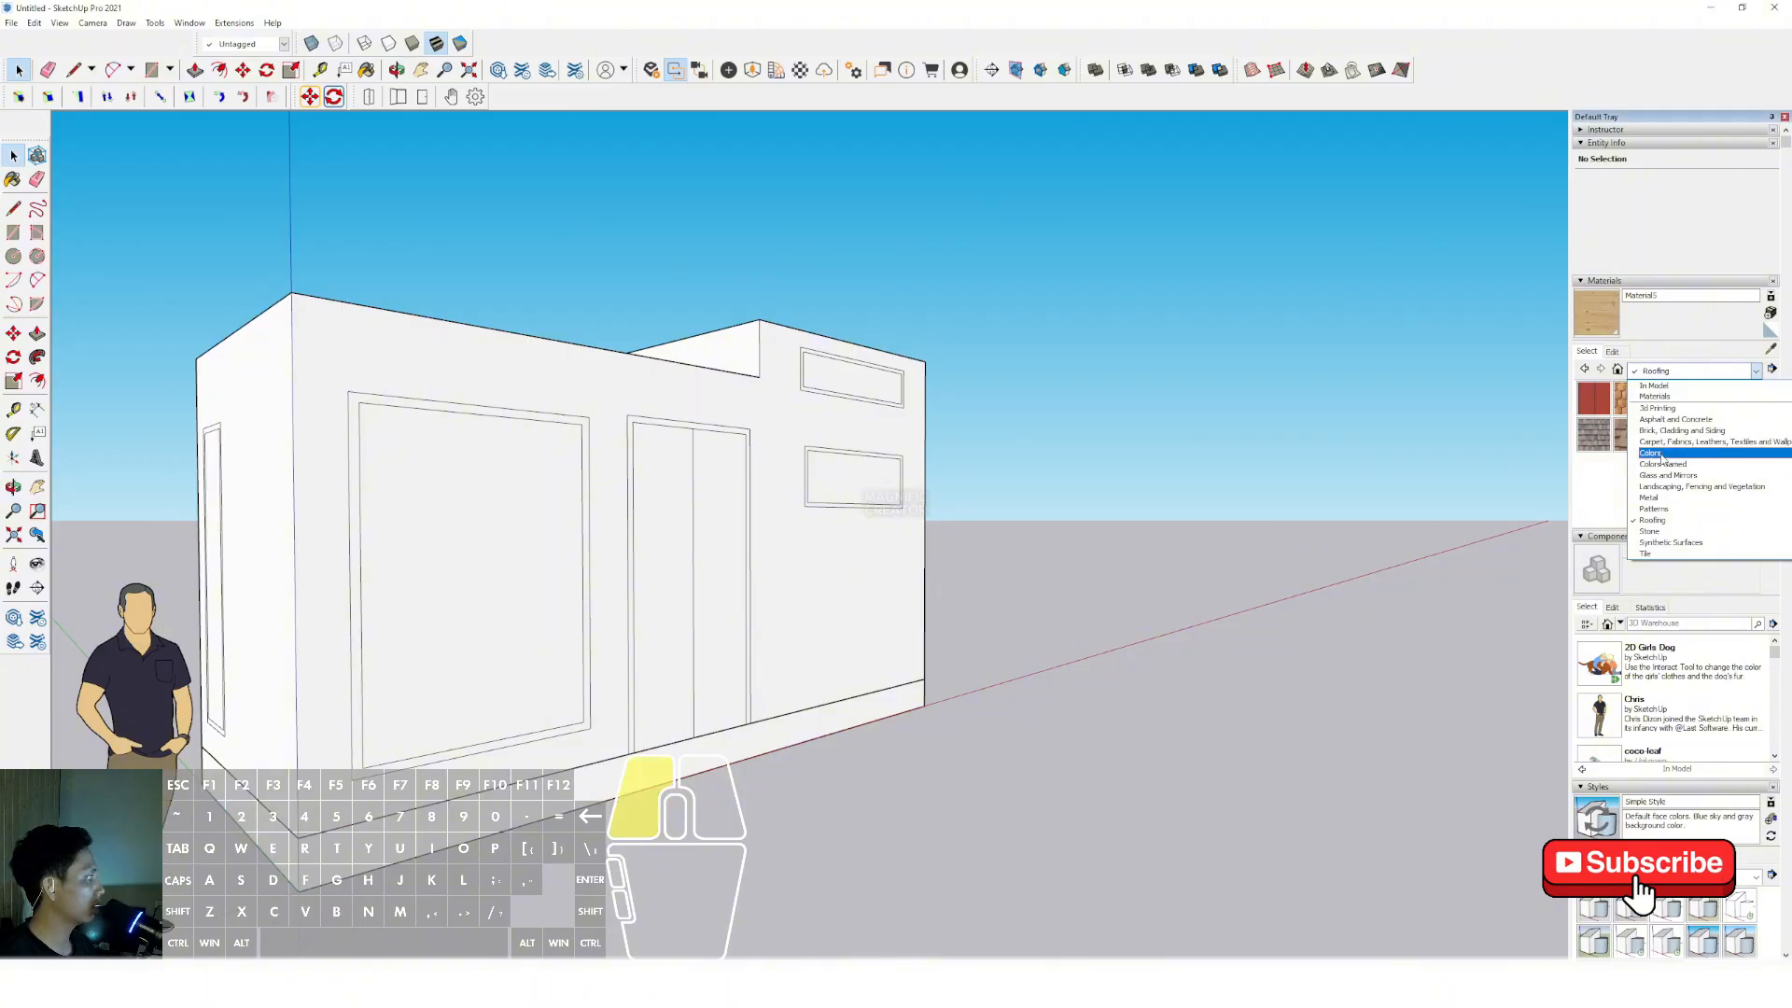
left_click(1667, 457)
scroll(1651, 472, "down", 10)
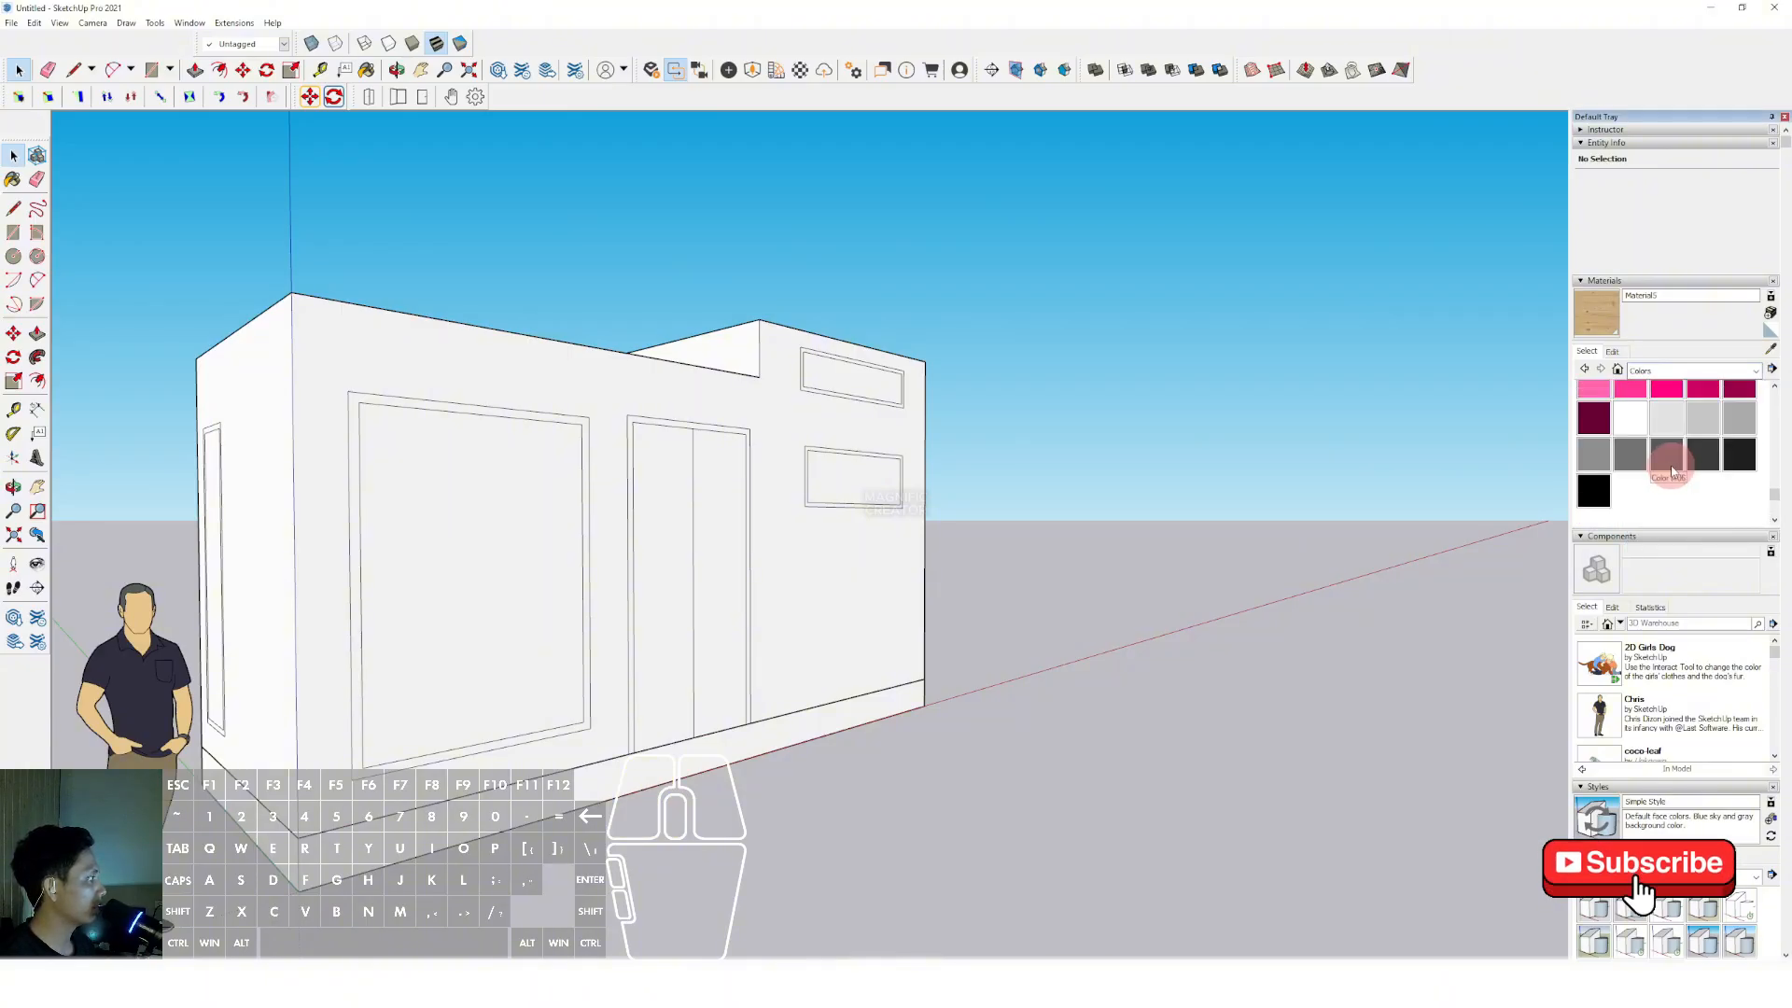
left_click(1703, 455)
scroll(661, 478, "up", 3)
middle_click_drag(661, 478, 482, 307)
left_click(606, 329)
scroll(832, 361, "up", 5)
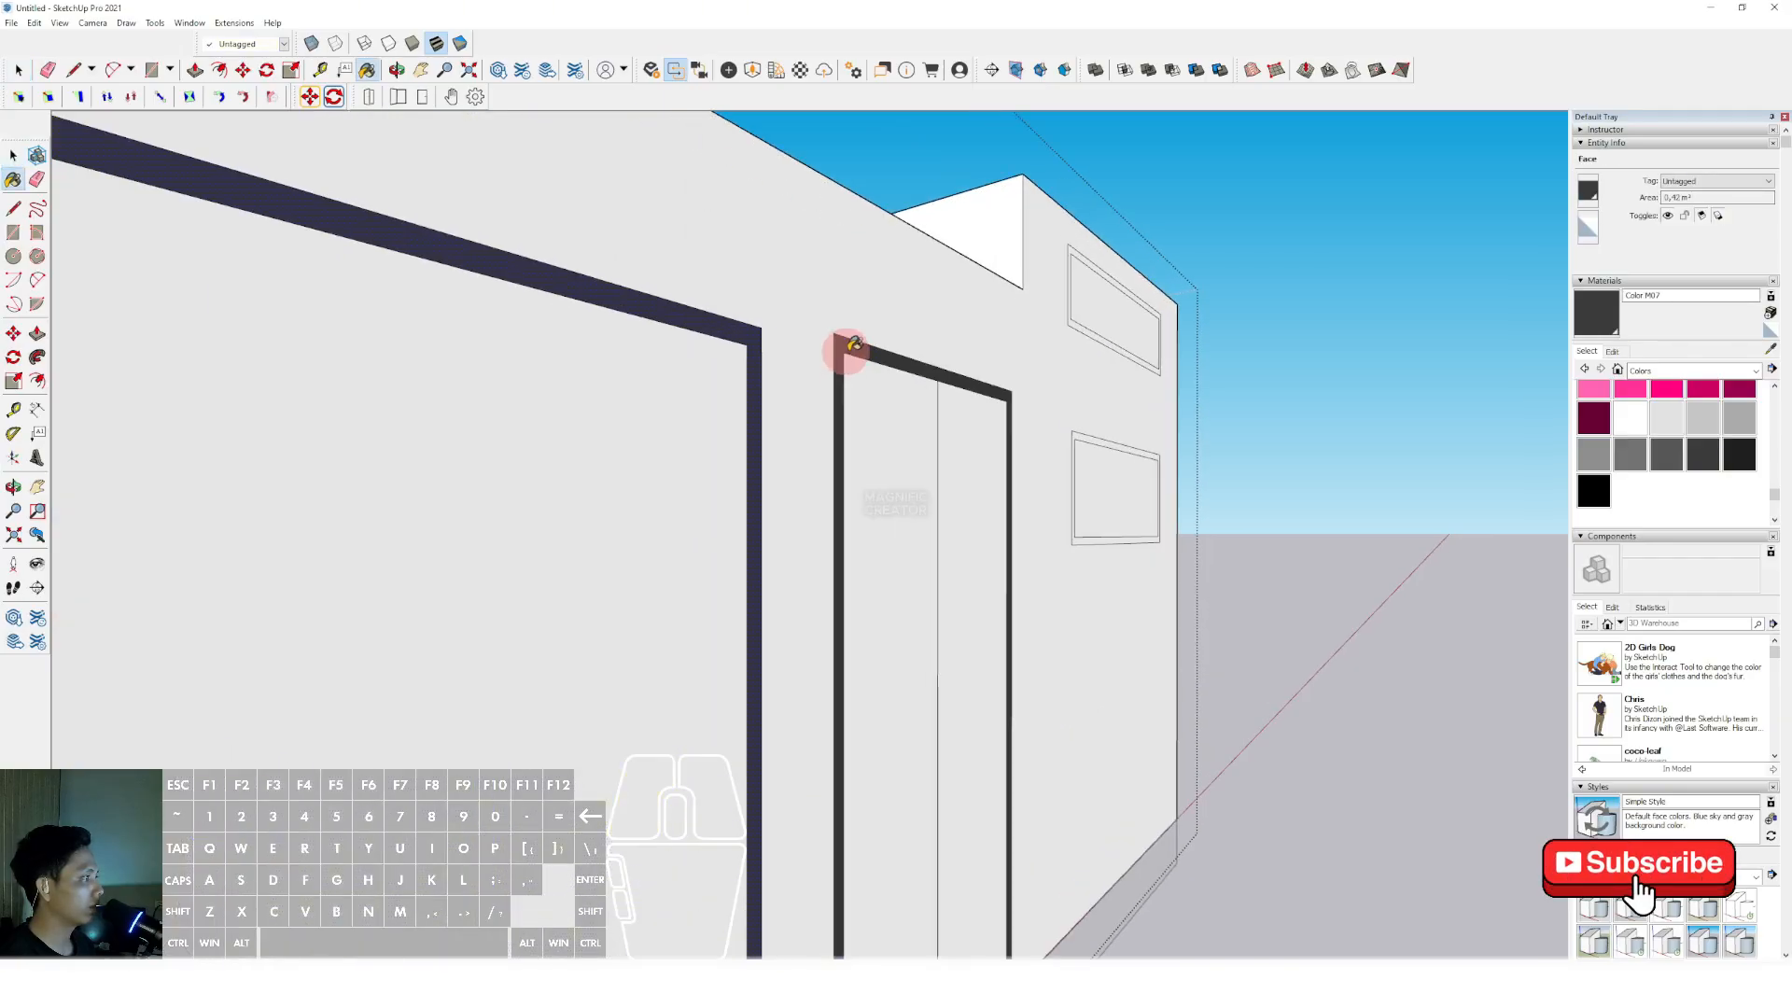
Paint the frames of the two small front windows and the narrow end-wall window with Color M07.
left_click(1078, 339)
scroll(1075, 515, "up", 2)
left_click(1072, 507)
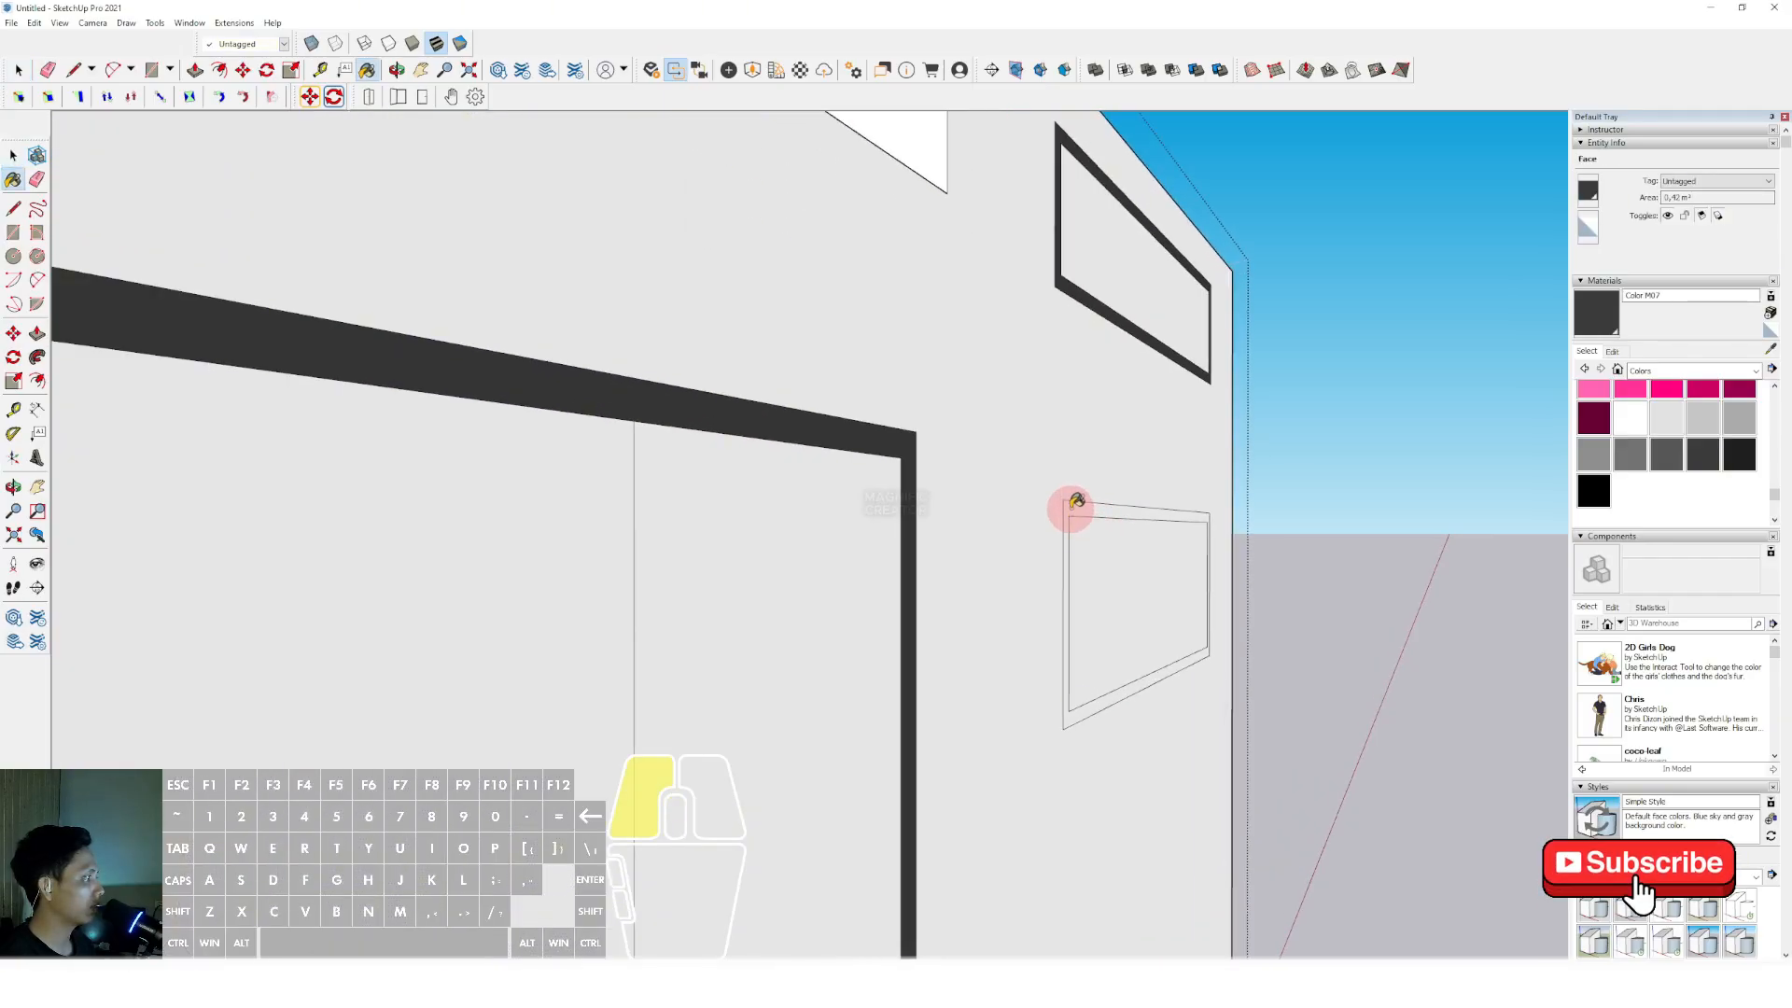
scroll(1231, 420, "down", 6)
scroll(515, 412, "up", 5)
left_click(497, 411)
scroll(500, 412, "down", 5)
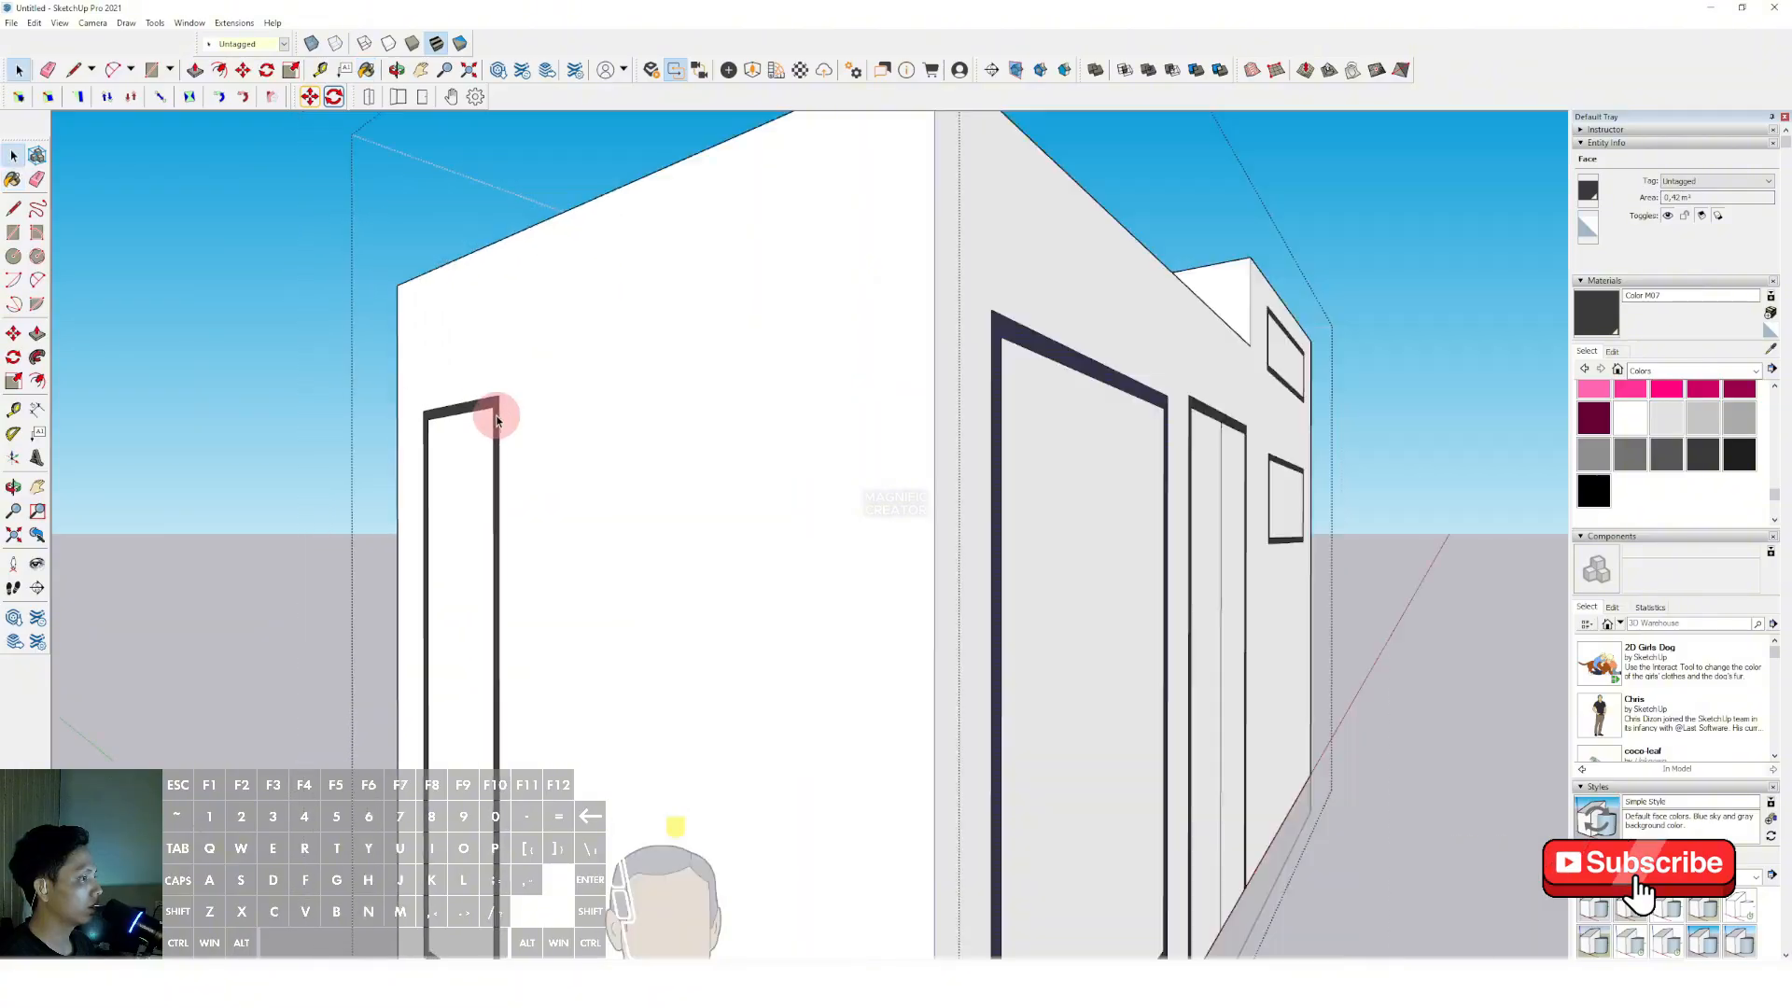
key("space")
Paint the panes of the end-wall window and the large front window with Translucent Glass Gray from Glass and Mirrors.
left_click(1702, 370)
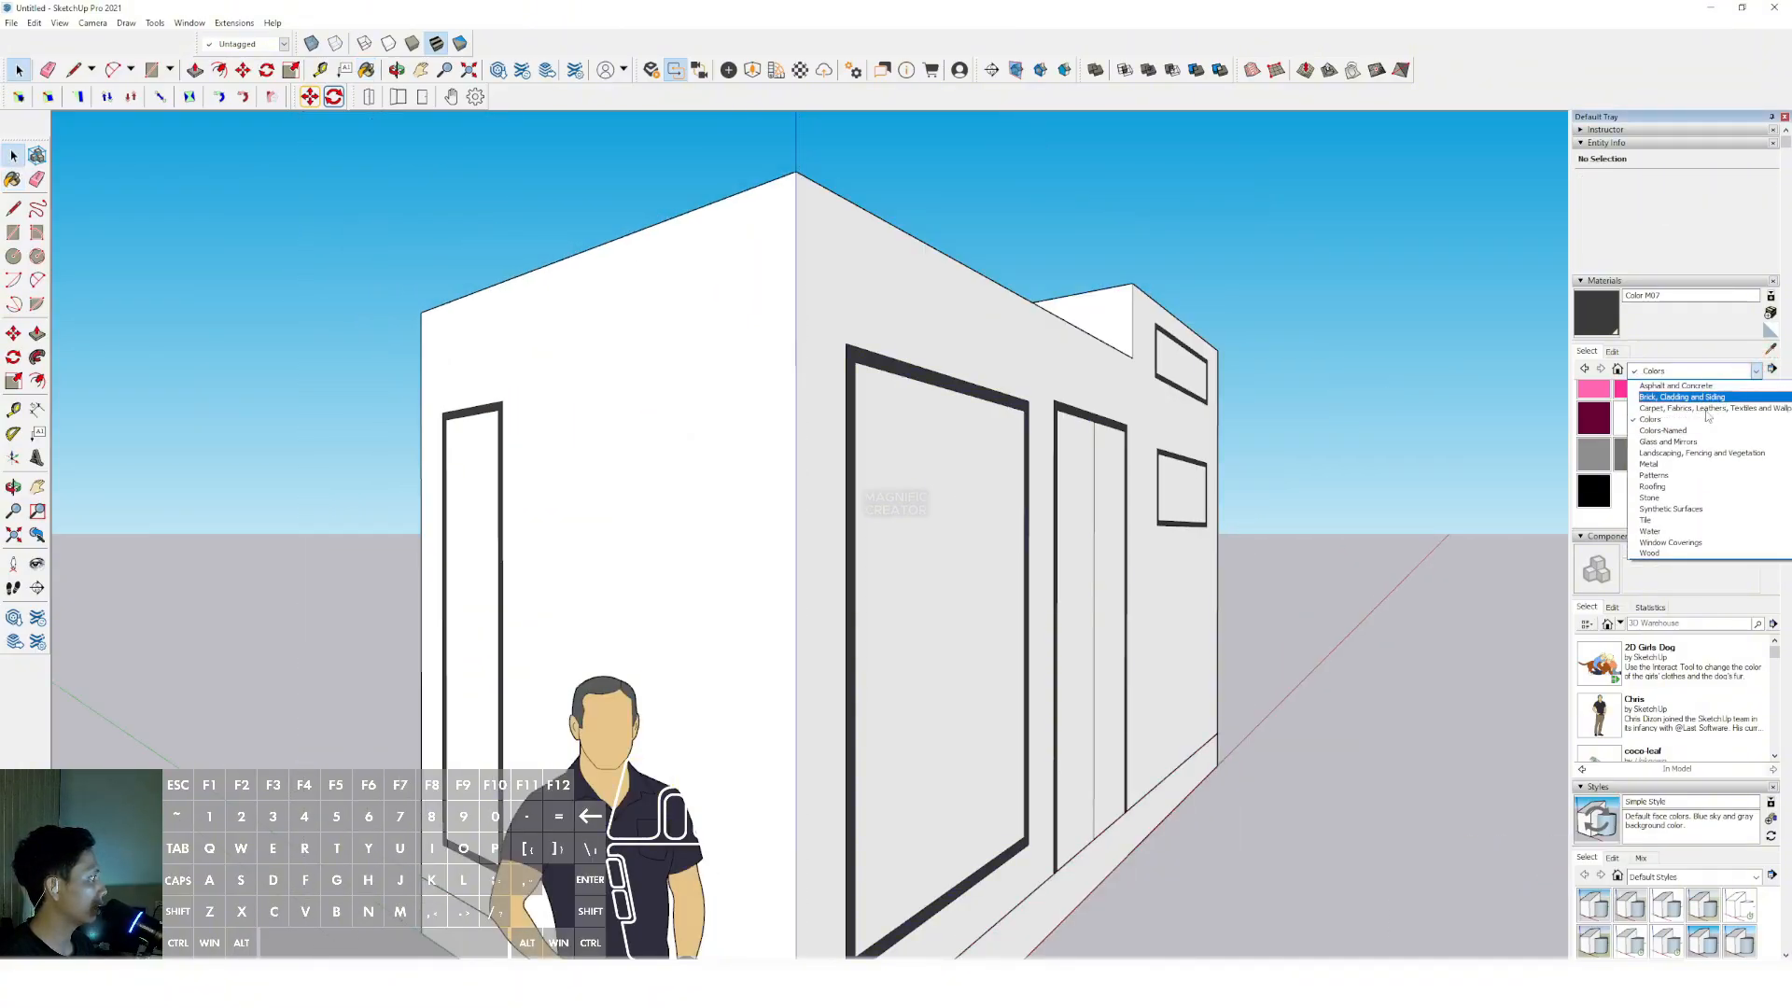
left_click(1649, 442)
left_click(1667, 443)
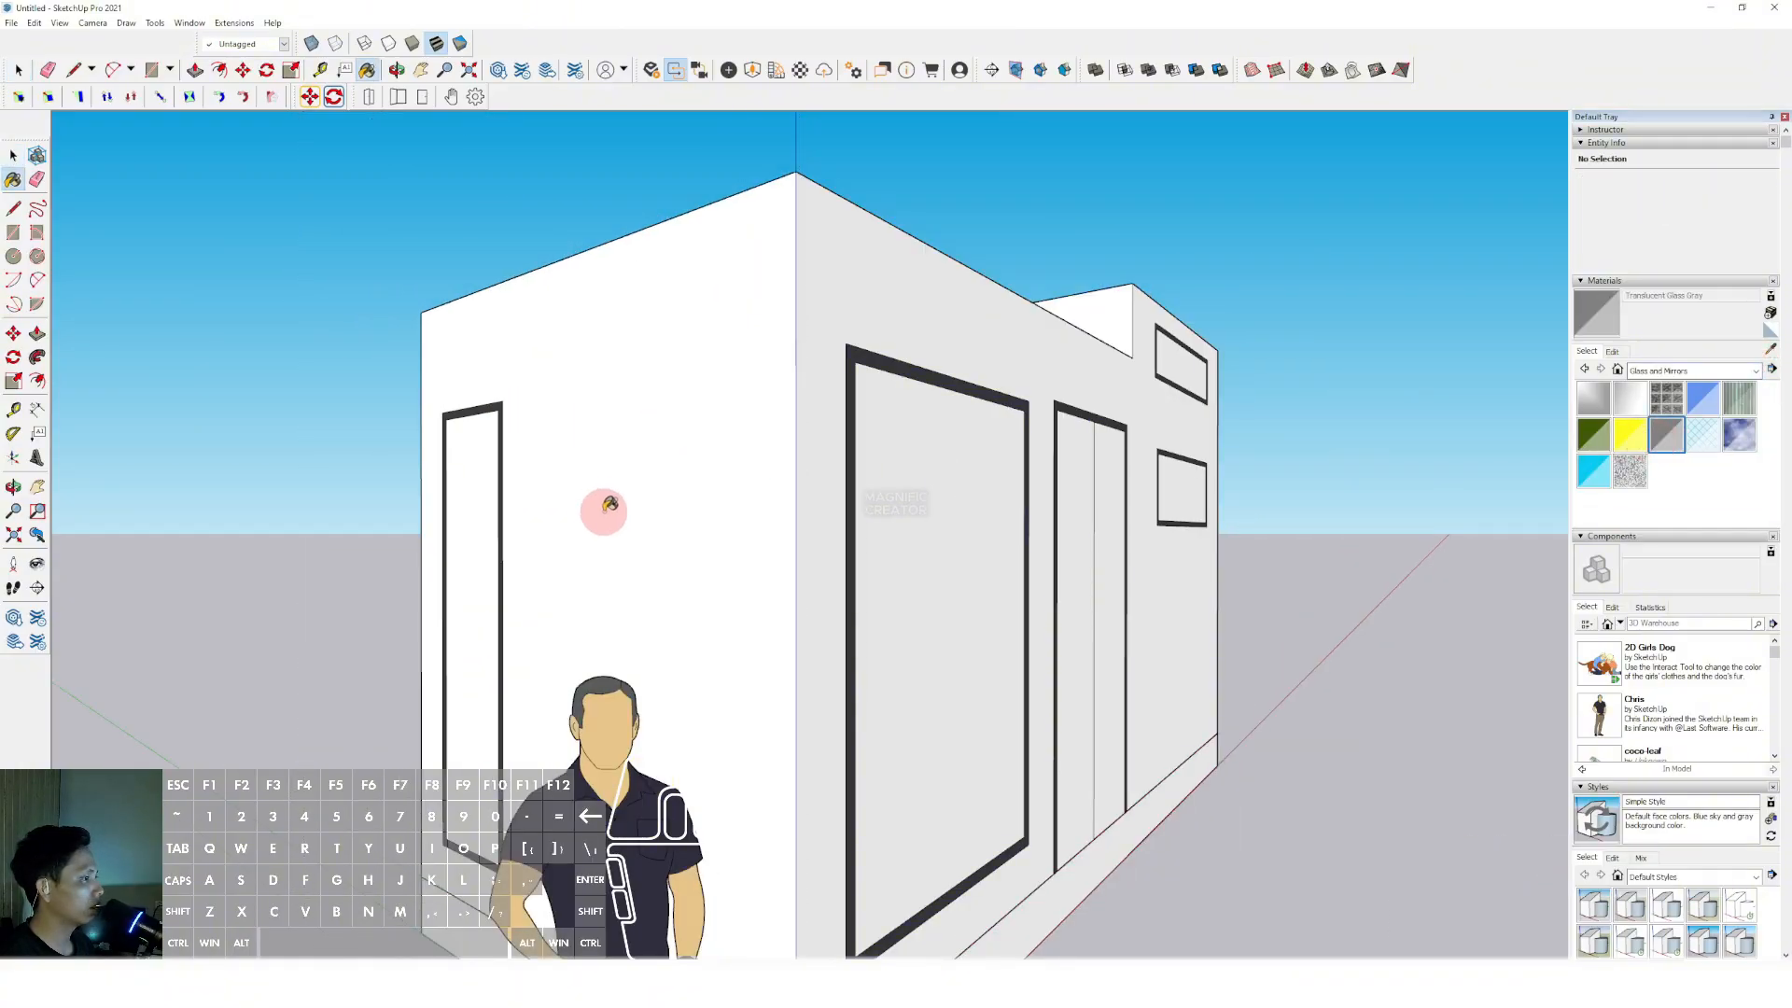
middle_click_drag(477, 477, 472, 490)
key("space")
triple_click(468, 472)
left_click(469, 470)
key("b")
left_click(479, 432)
left_click(1012, 469)
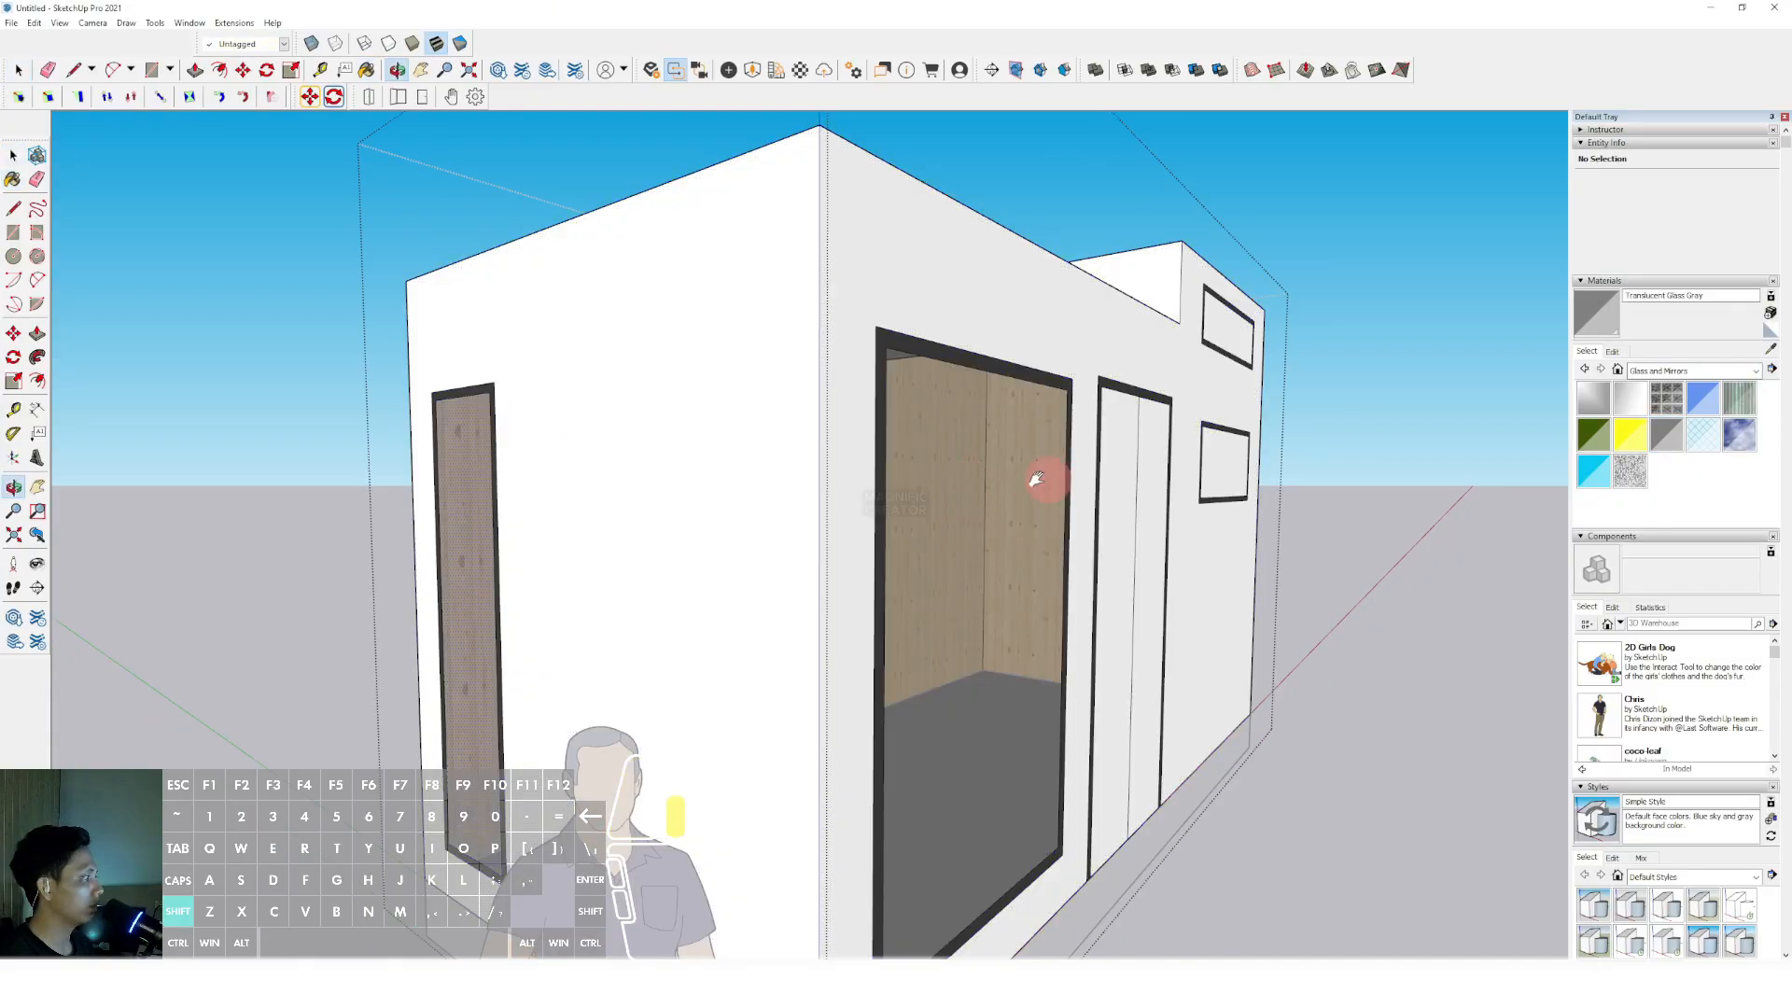
Paint both door leaves and the panes of the two small front windows with Translucent Glass Gray.
middle_click_drag(1047, 476, 900, 470, "shift")
scroll(1030, 461, "up", 3)
left_click(982, 453)
left_click(1046, 450)
left_click(1162, 457)
left_click(1149, 304)
key("space")
scroll(1150, 304, "down", 3)
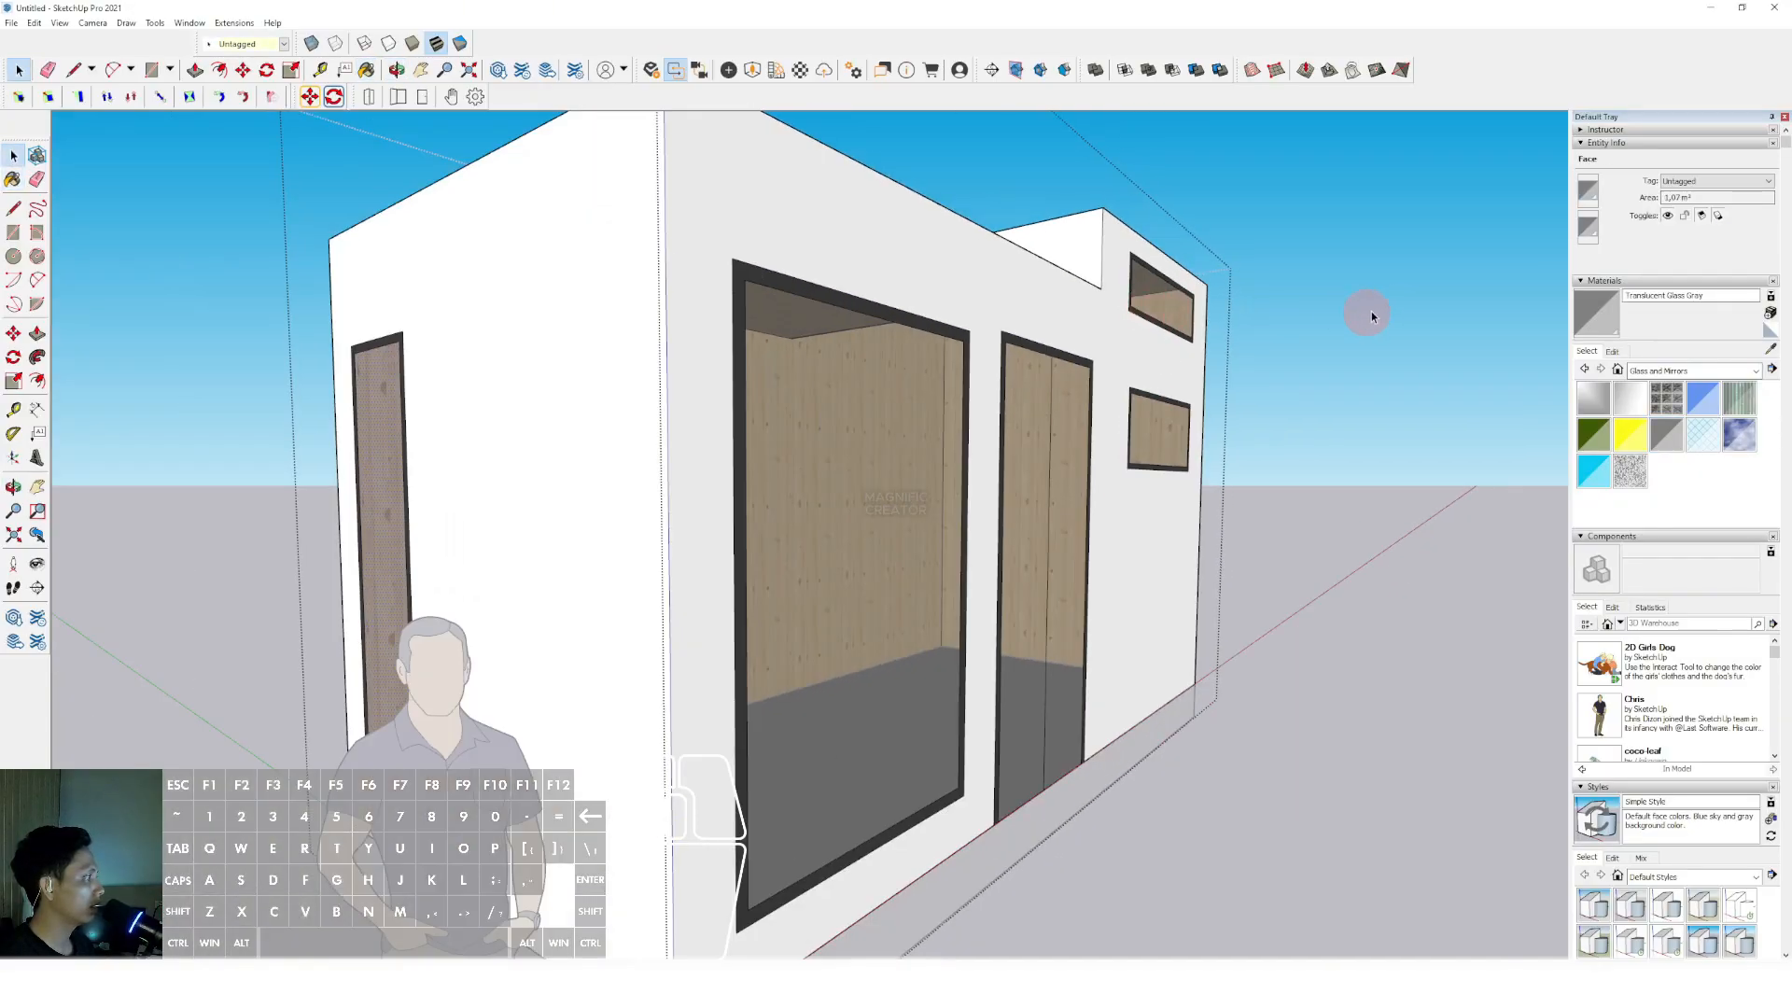
left_click(1363, 312)
Paint the building's outer walls with the Beadboard material from the Brick, Cladding and Siding collection.
scroll(1151, 473, "down", 2)
middle_click_drag(1292, 476, 901, 548)
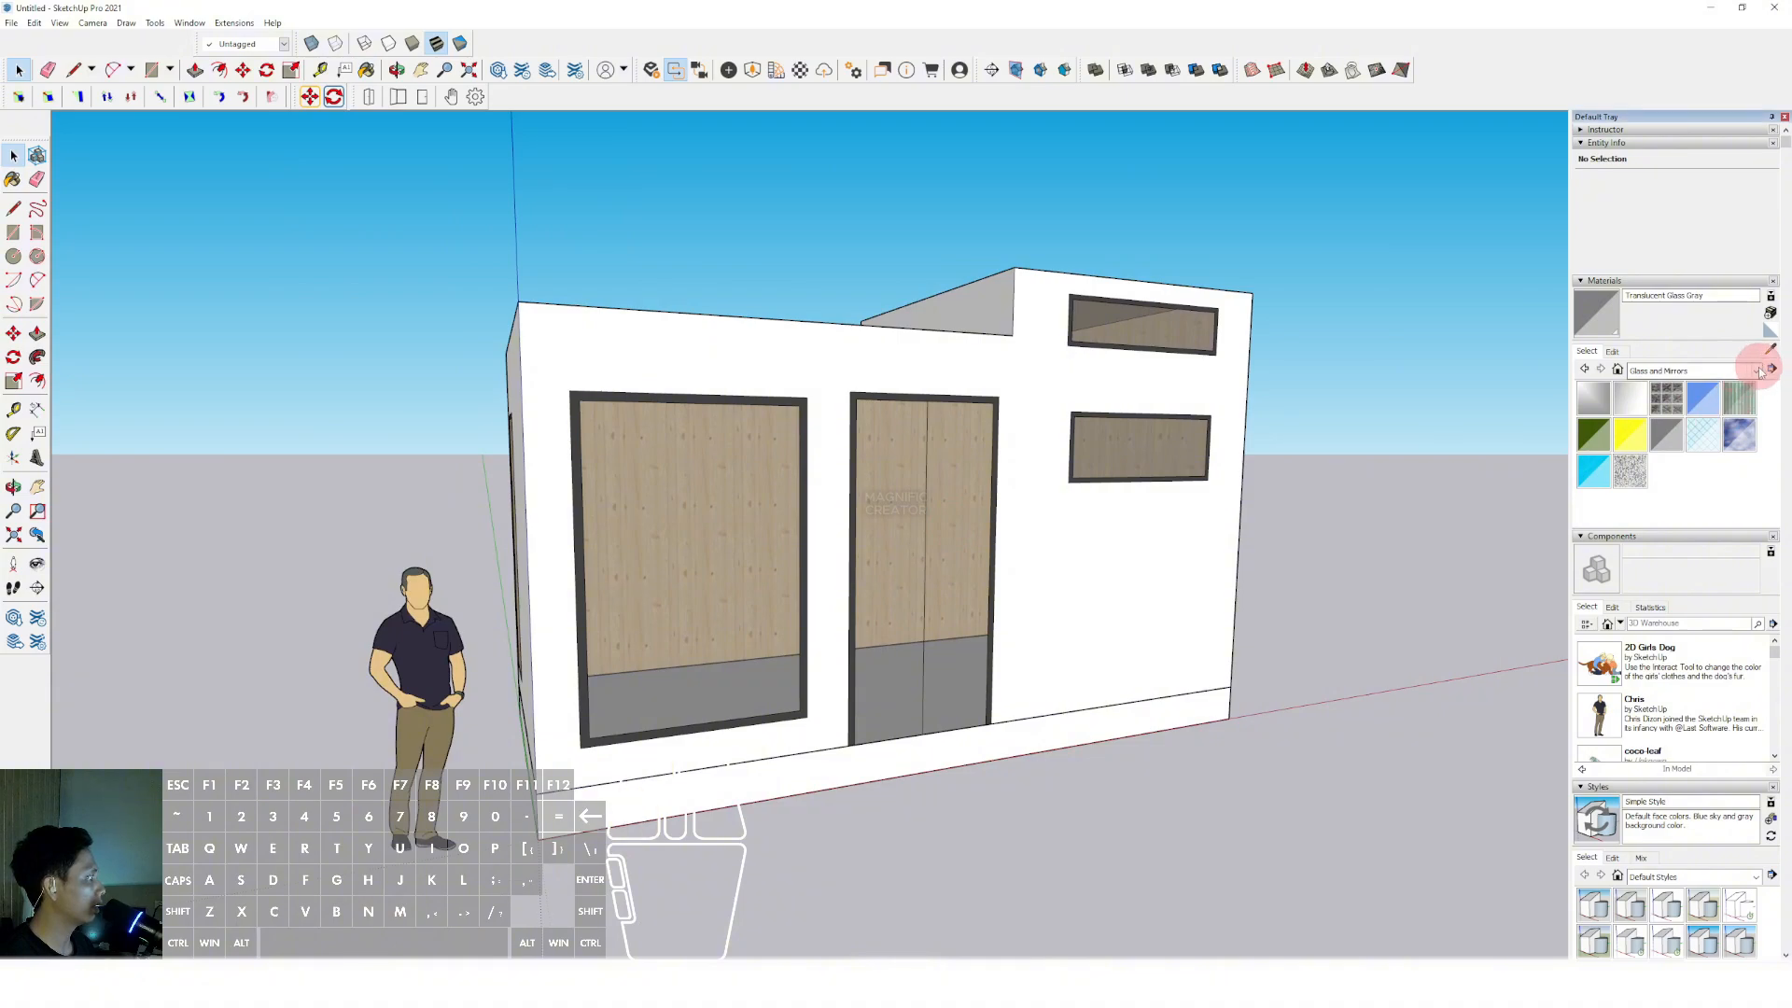
left_click(1756, 372)
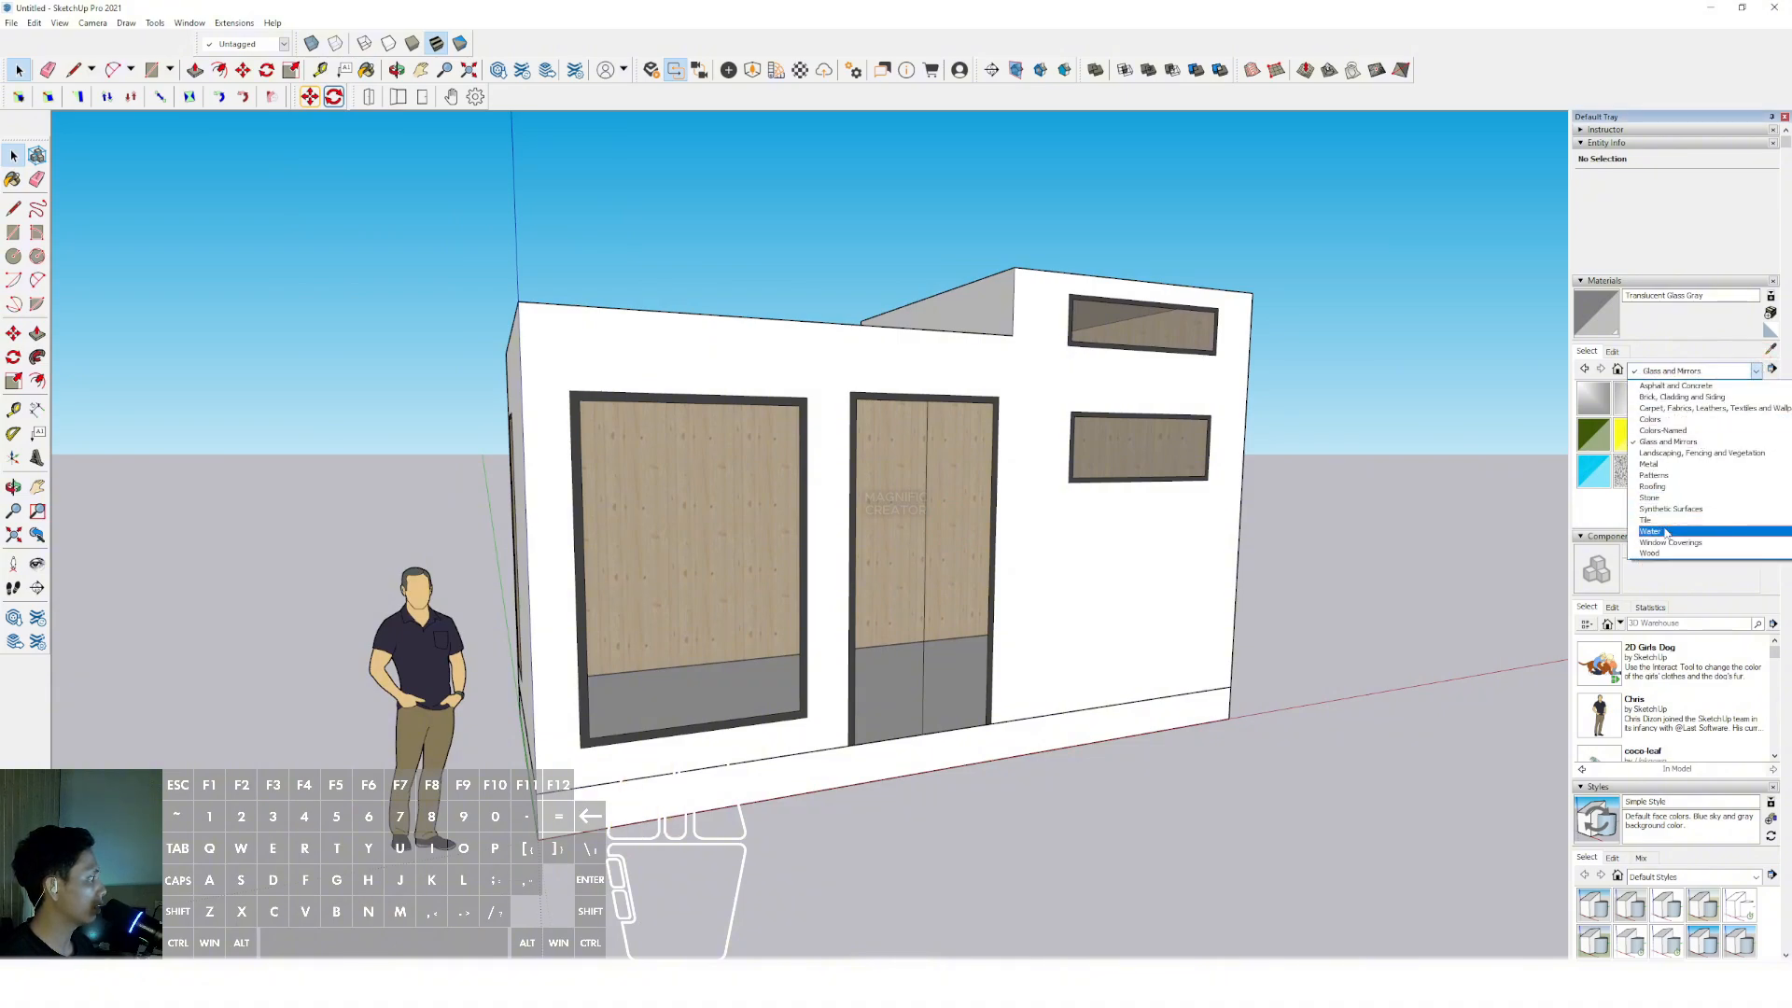
left_click(1652, 552)
left_click(1756, 371)
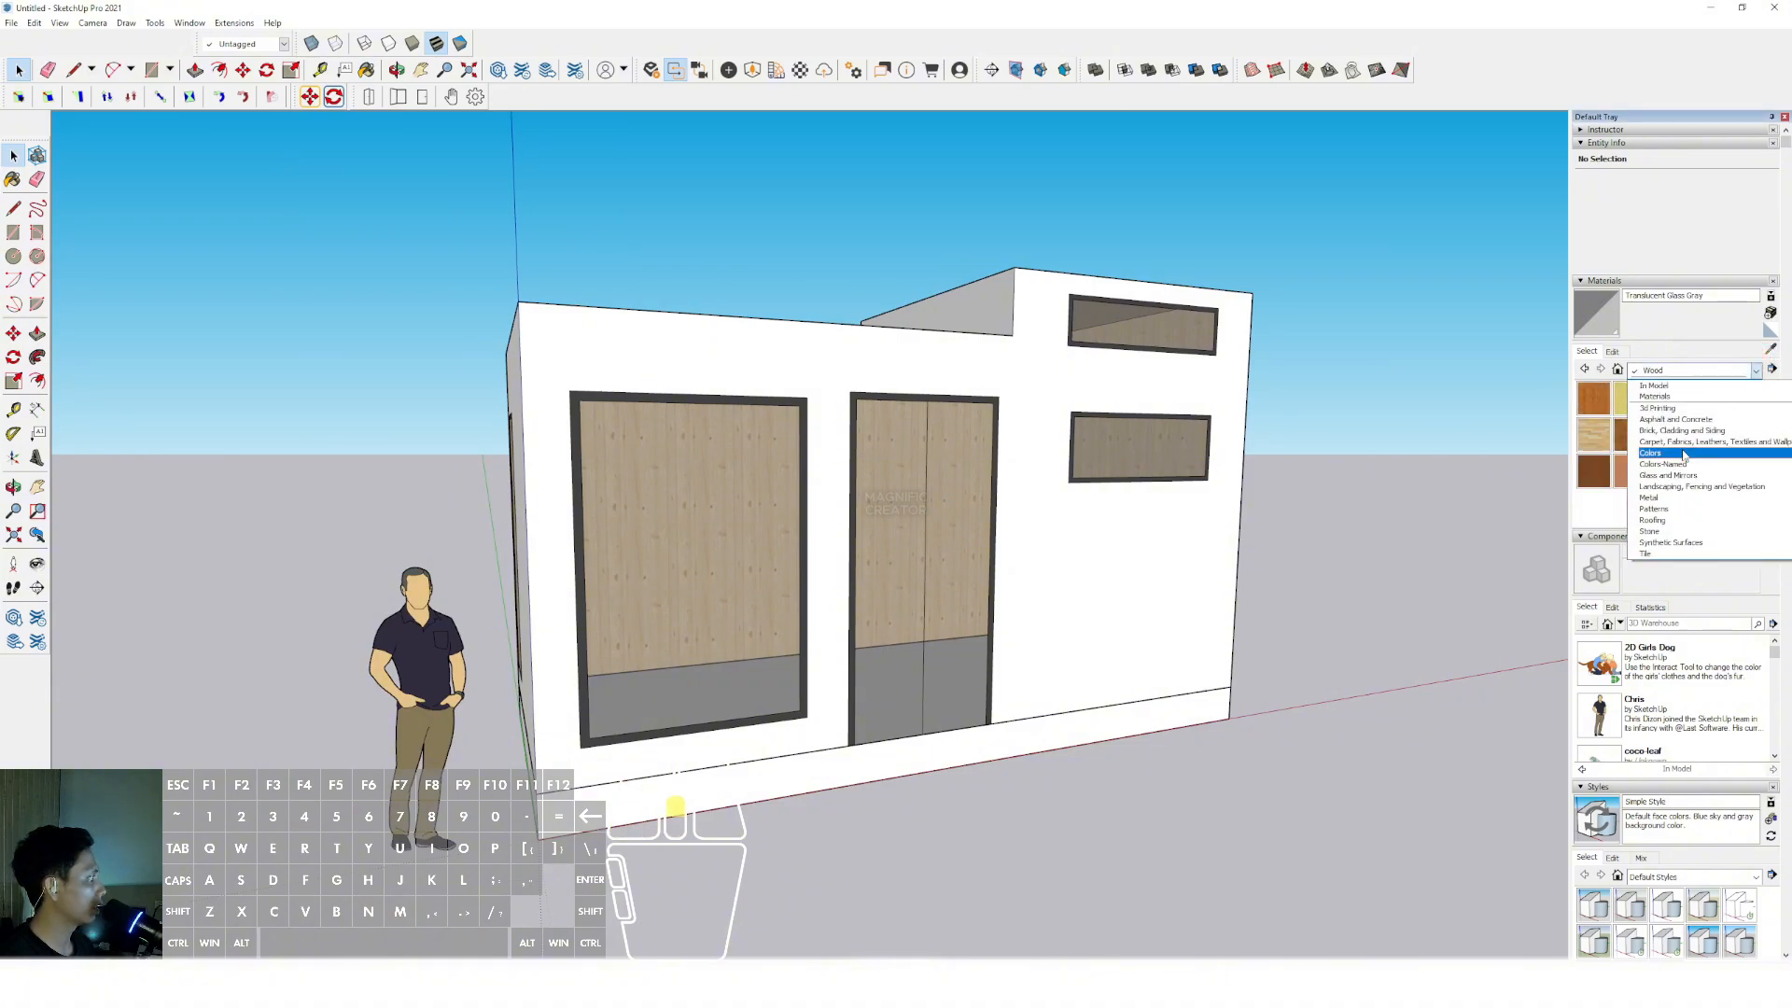
left_click(1669, 431)
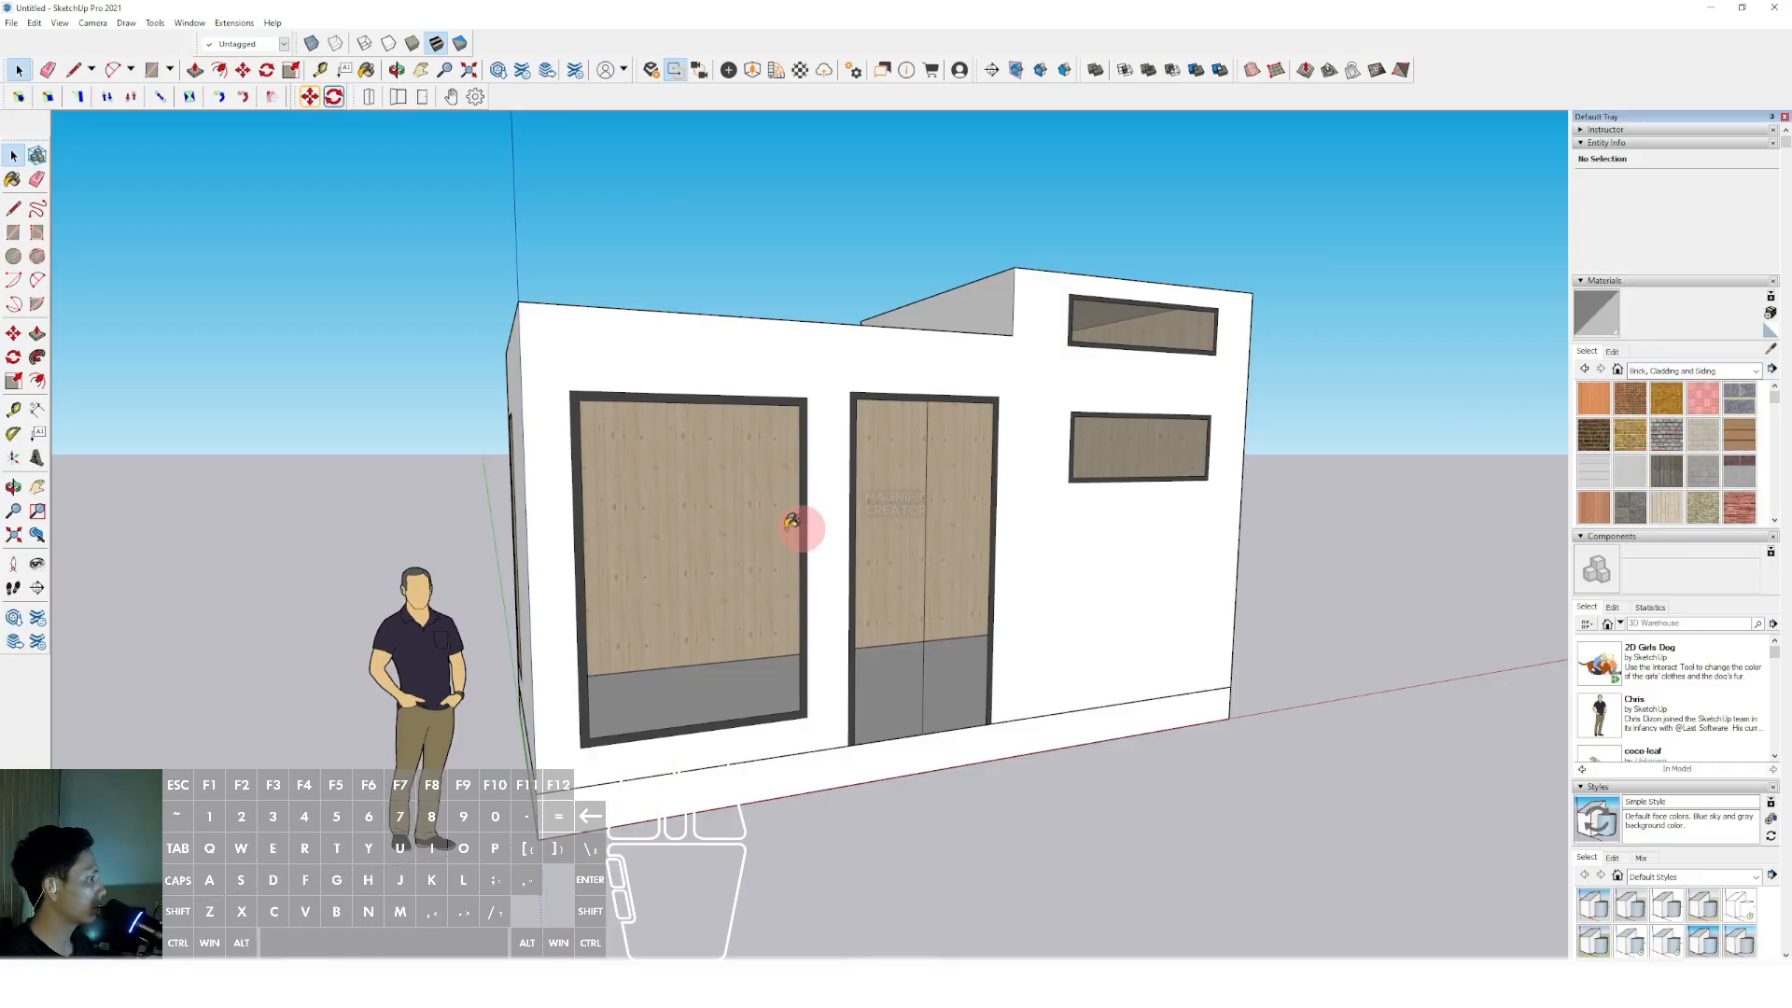
middle_click_drag(792, 520, 956, 495)
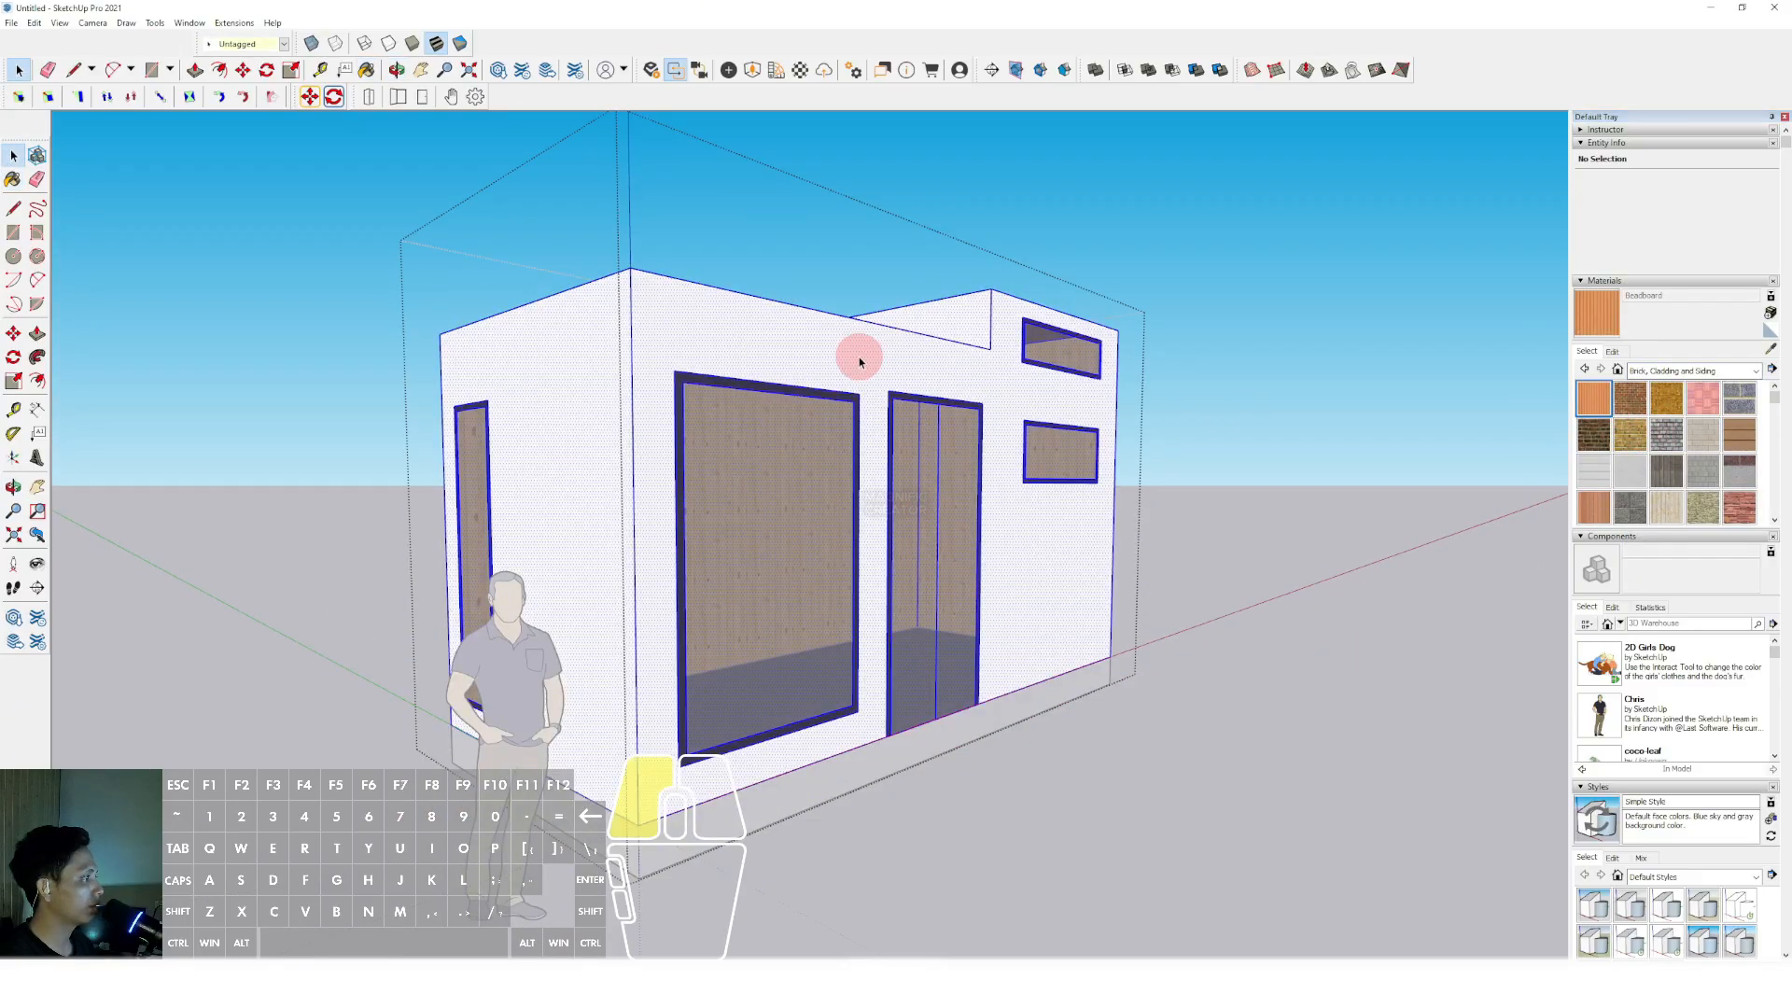
left_click(674, 383)
mouse_move(675, 384)
middle_mouse_down()
mouse_move(771, 480)
mouse_move(1213, 488)
mouse_move(628, 528)
middle_mouse_up()
left_click(405, 564)
middle_click_drag(405, 564, 1154, 465)
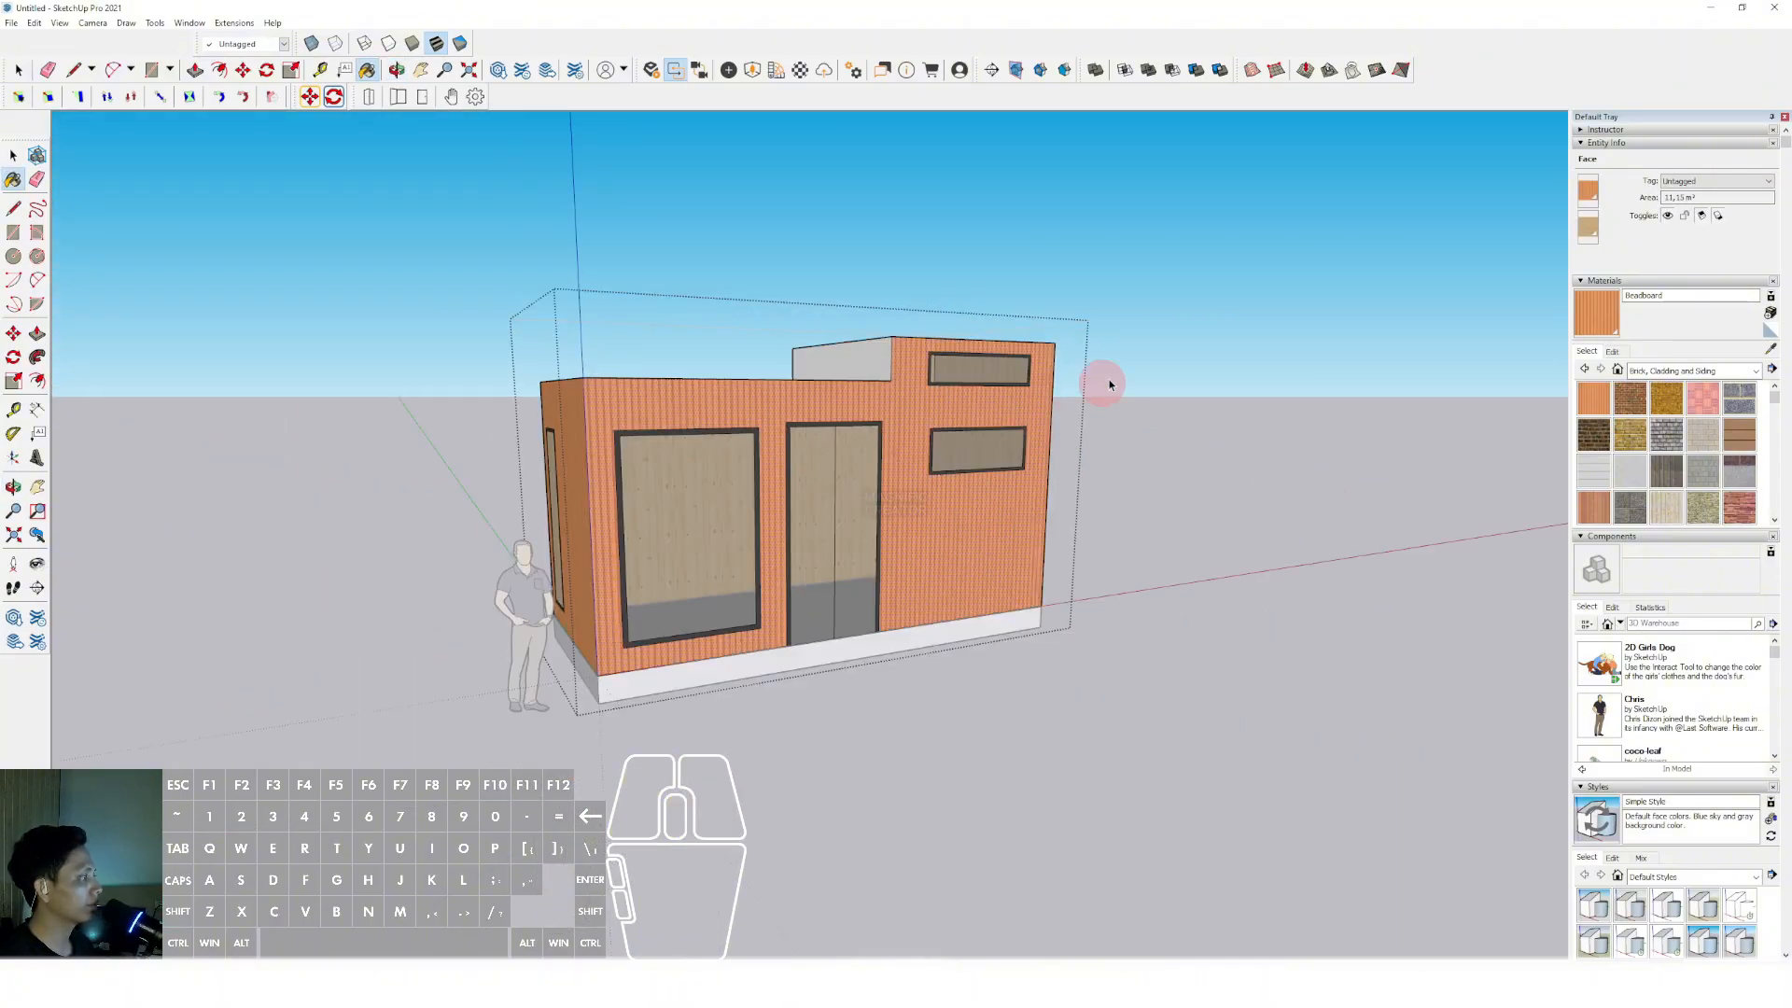
key("space")
left_click(1169, 334)
Paint the short step wall between the lower roof and the taller section with Beadboard.
scroll(899, 388, "up", 1)
middle_click_drag(899, 388, 926, 519)
scroll(843, 379, "up", 1)
scroll(842, 383, "down", 1)
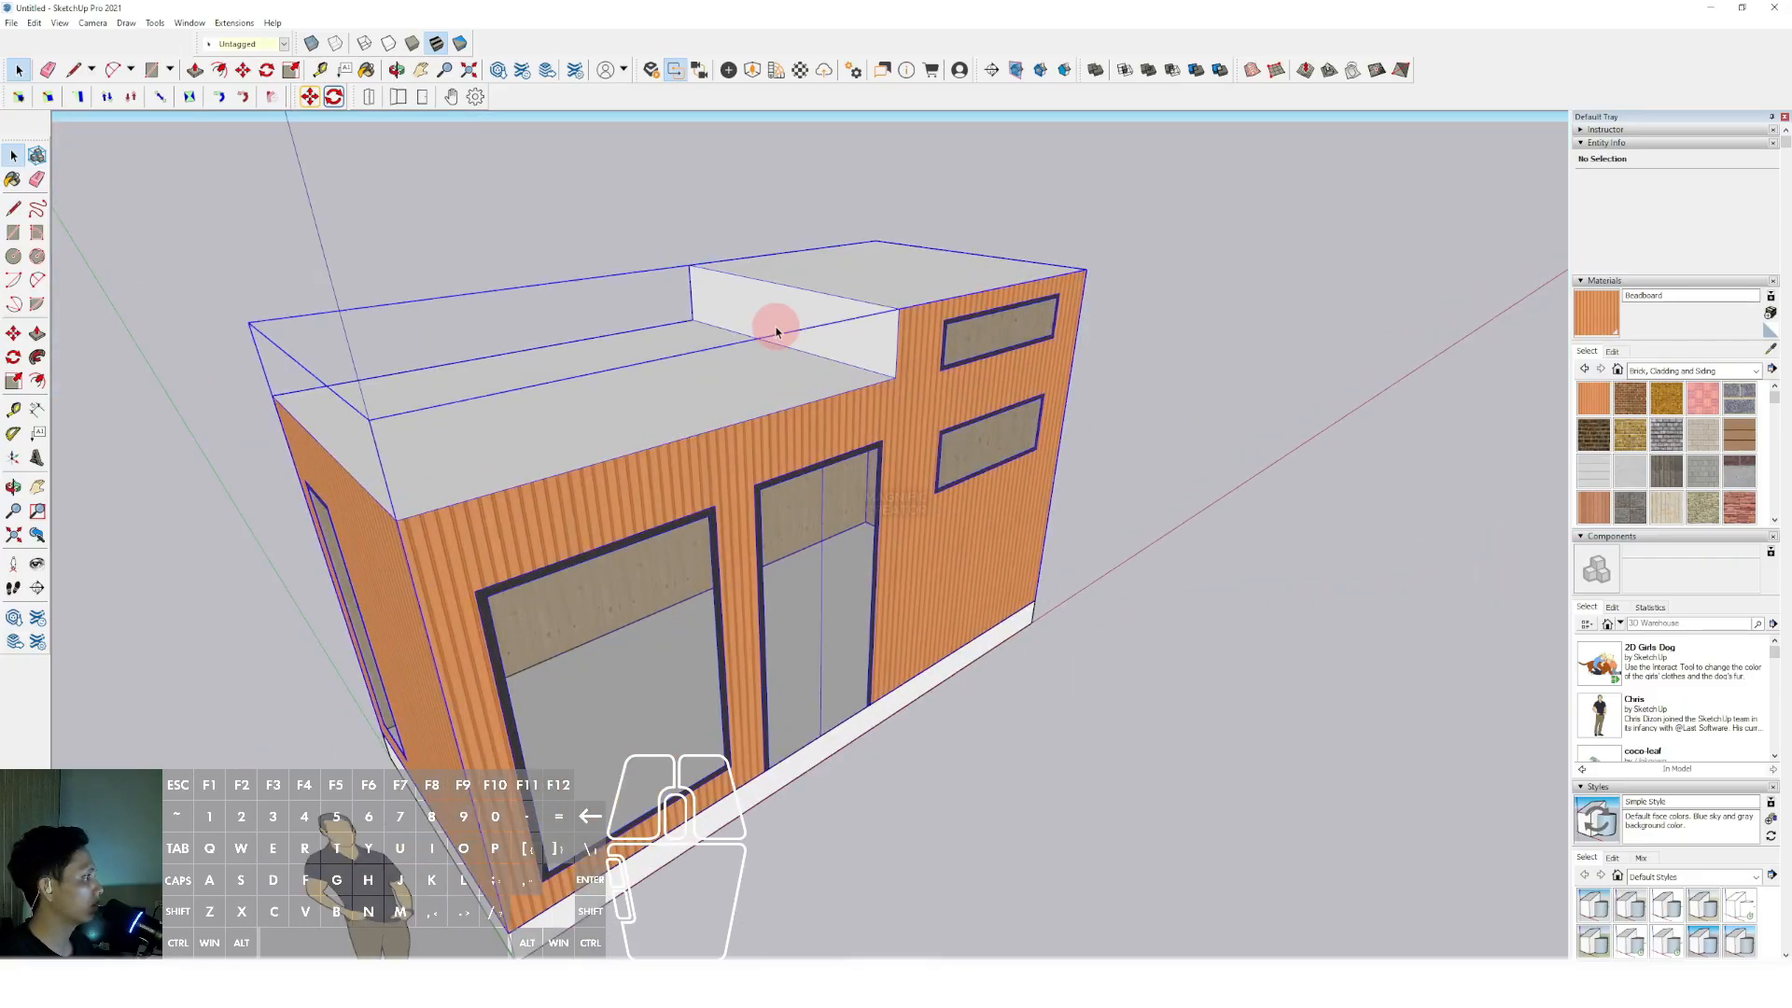
double_click(773, 321)
key("b")
left_click(821, 332)
key("space")
left_click(1316, 321)
Paint the lower roof and the taller section's roof with Metal Standing Seam Red from the Roofing collection.
left_click(1720, 371)
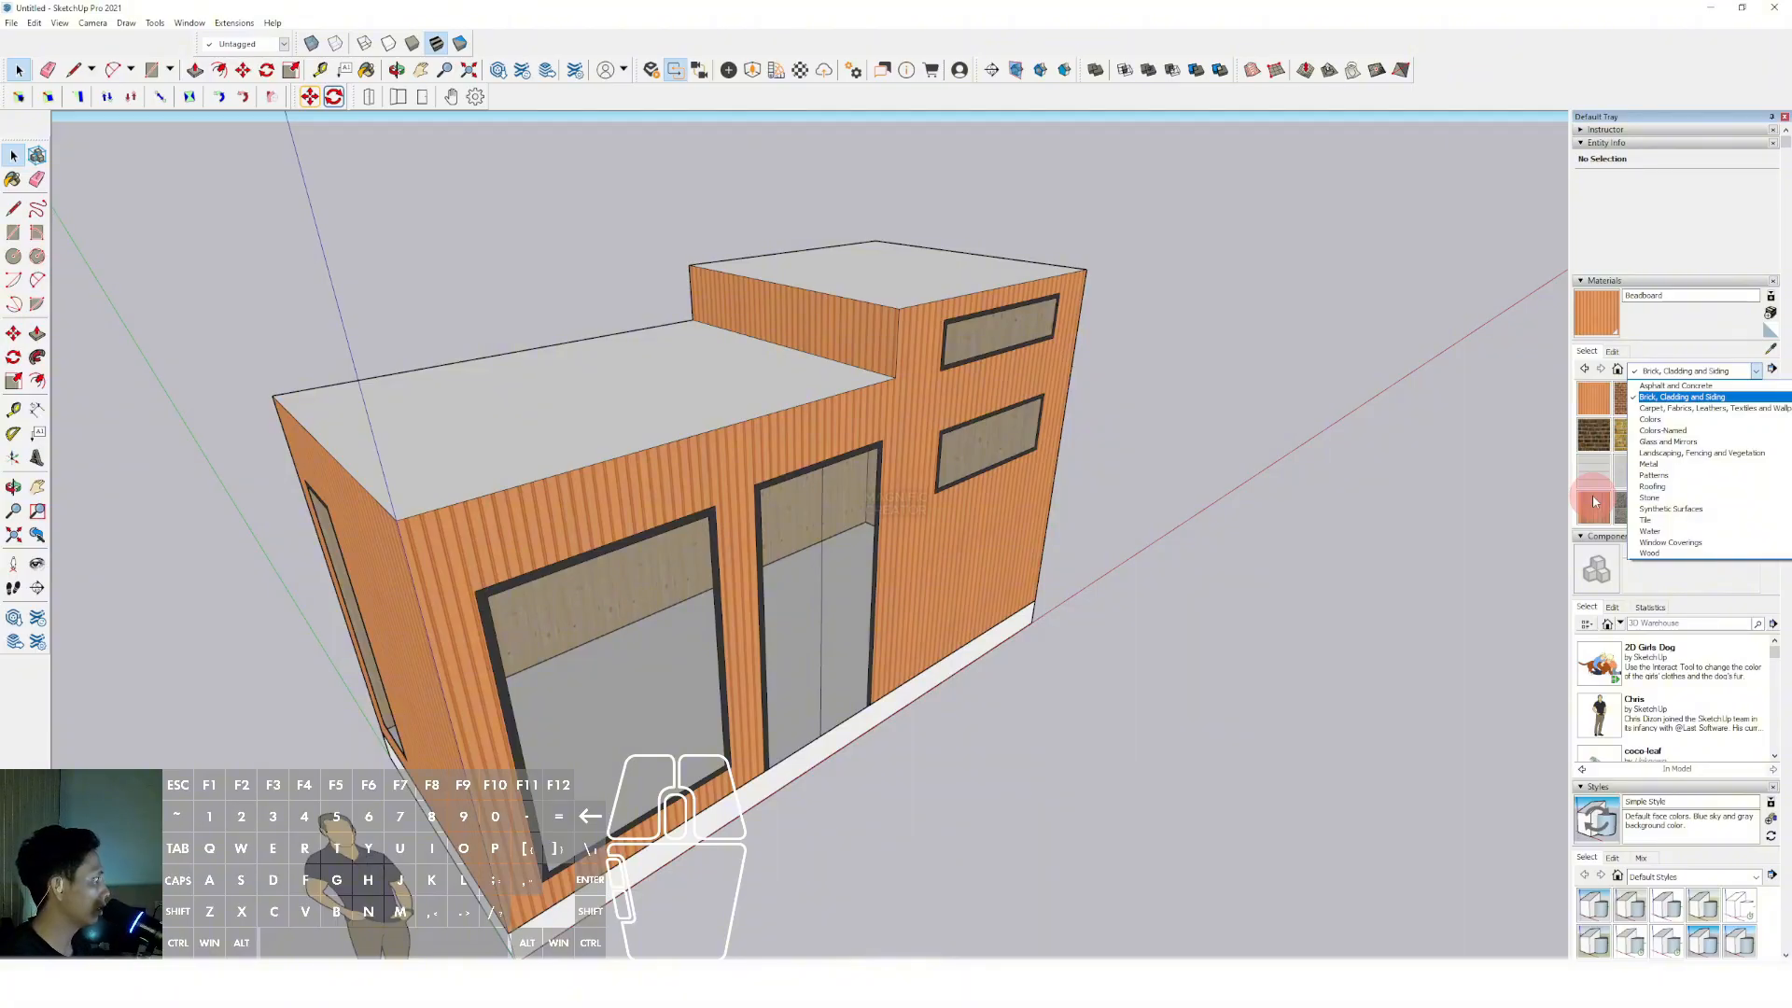
left_click(1651, 486)
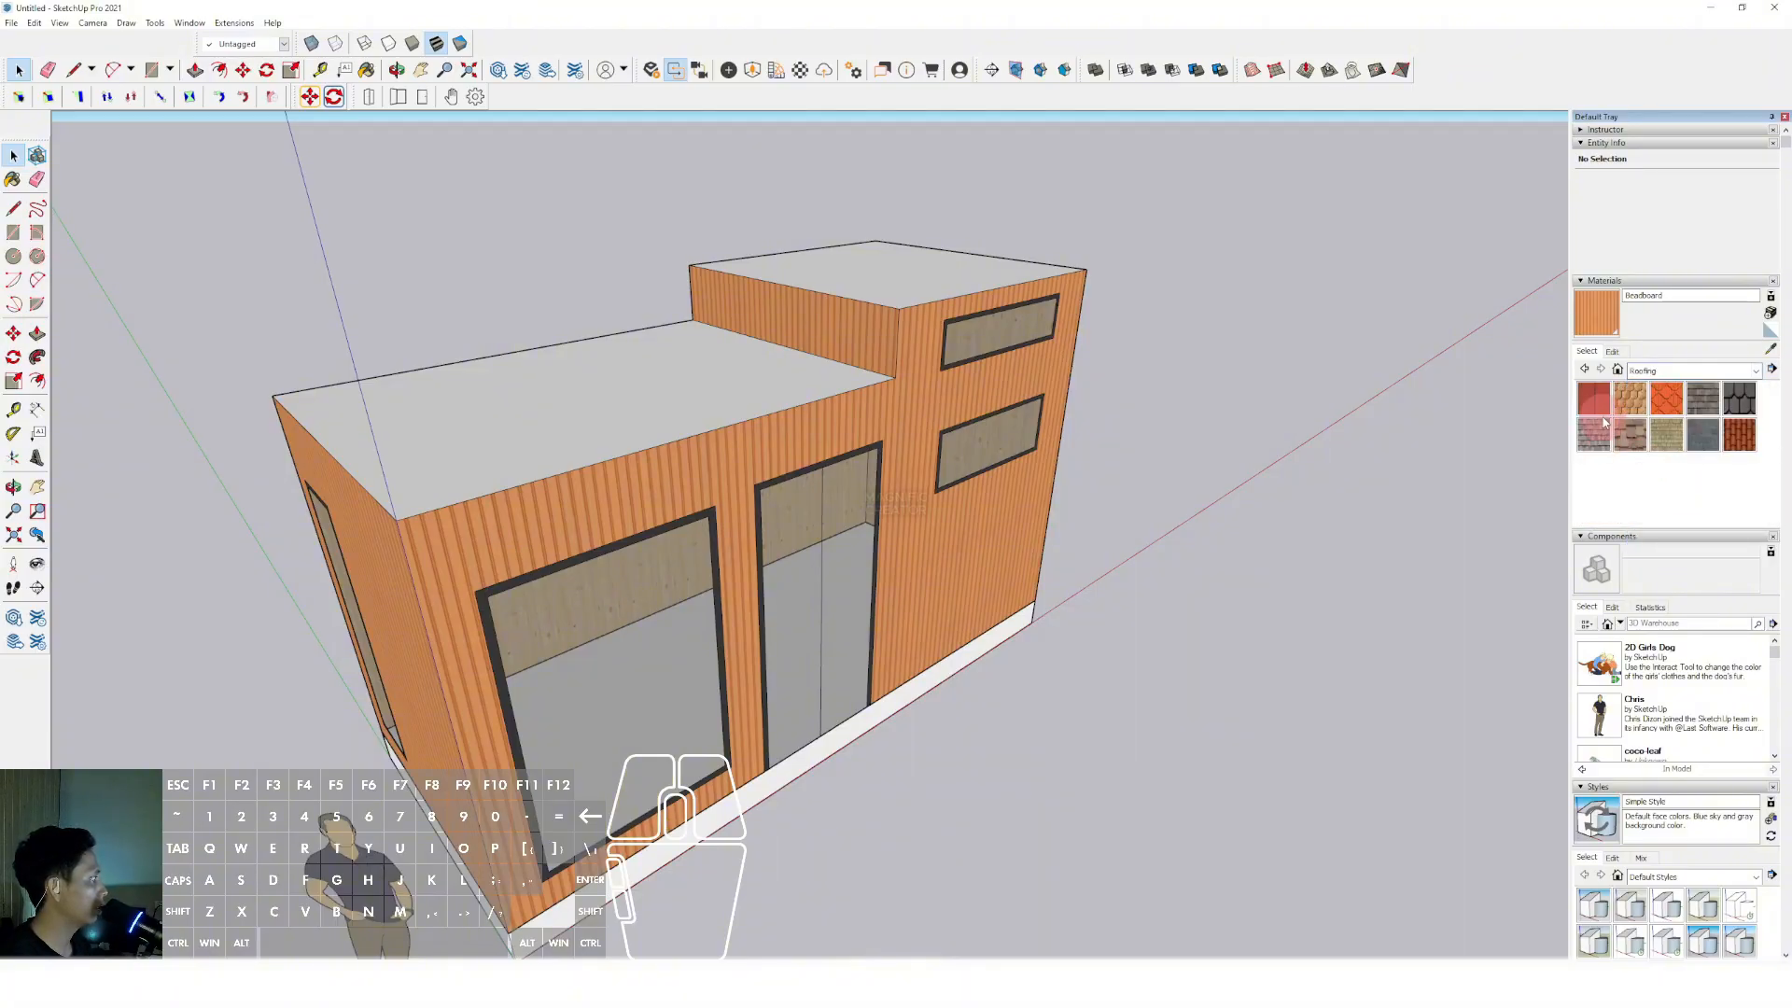
left_click(1595, 402)
middle_click_drag(795, 394, 696, 408)
key("space")
double_click(696, 405)
key("b")
left_click(708, 373)
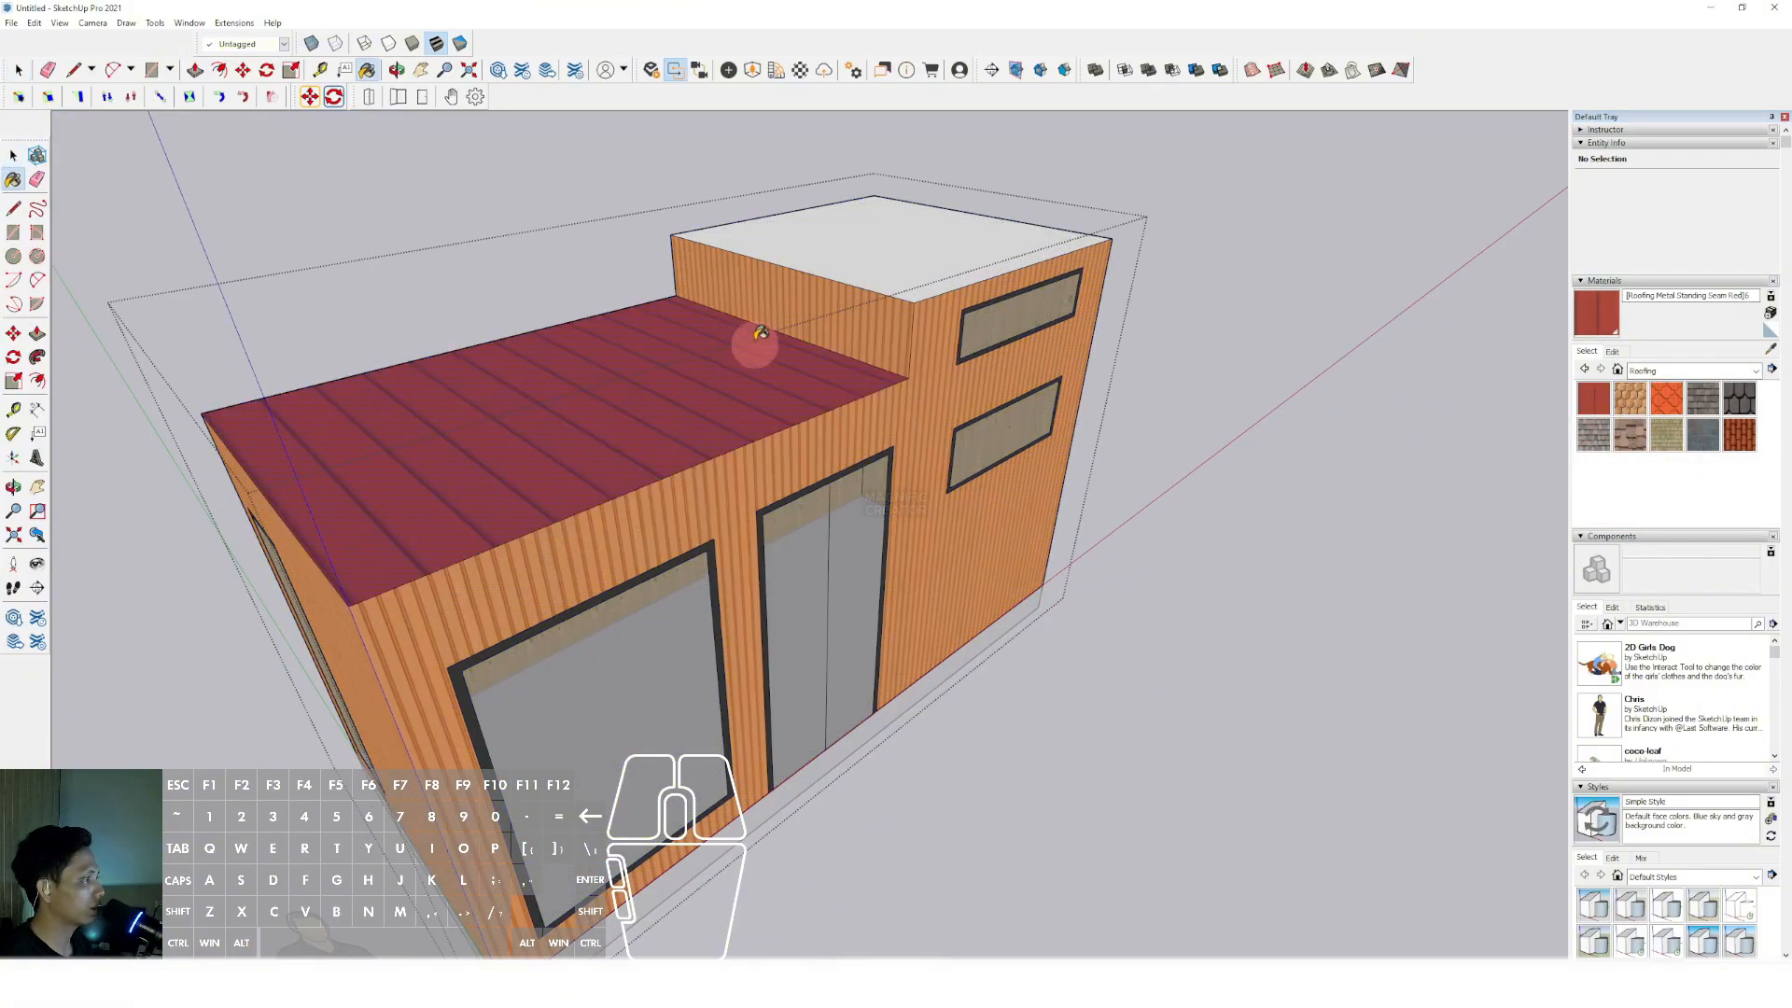
left_click(912, 264)
key("space")
middle_click_drag(911, 264, 960, 268)
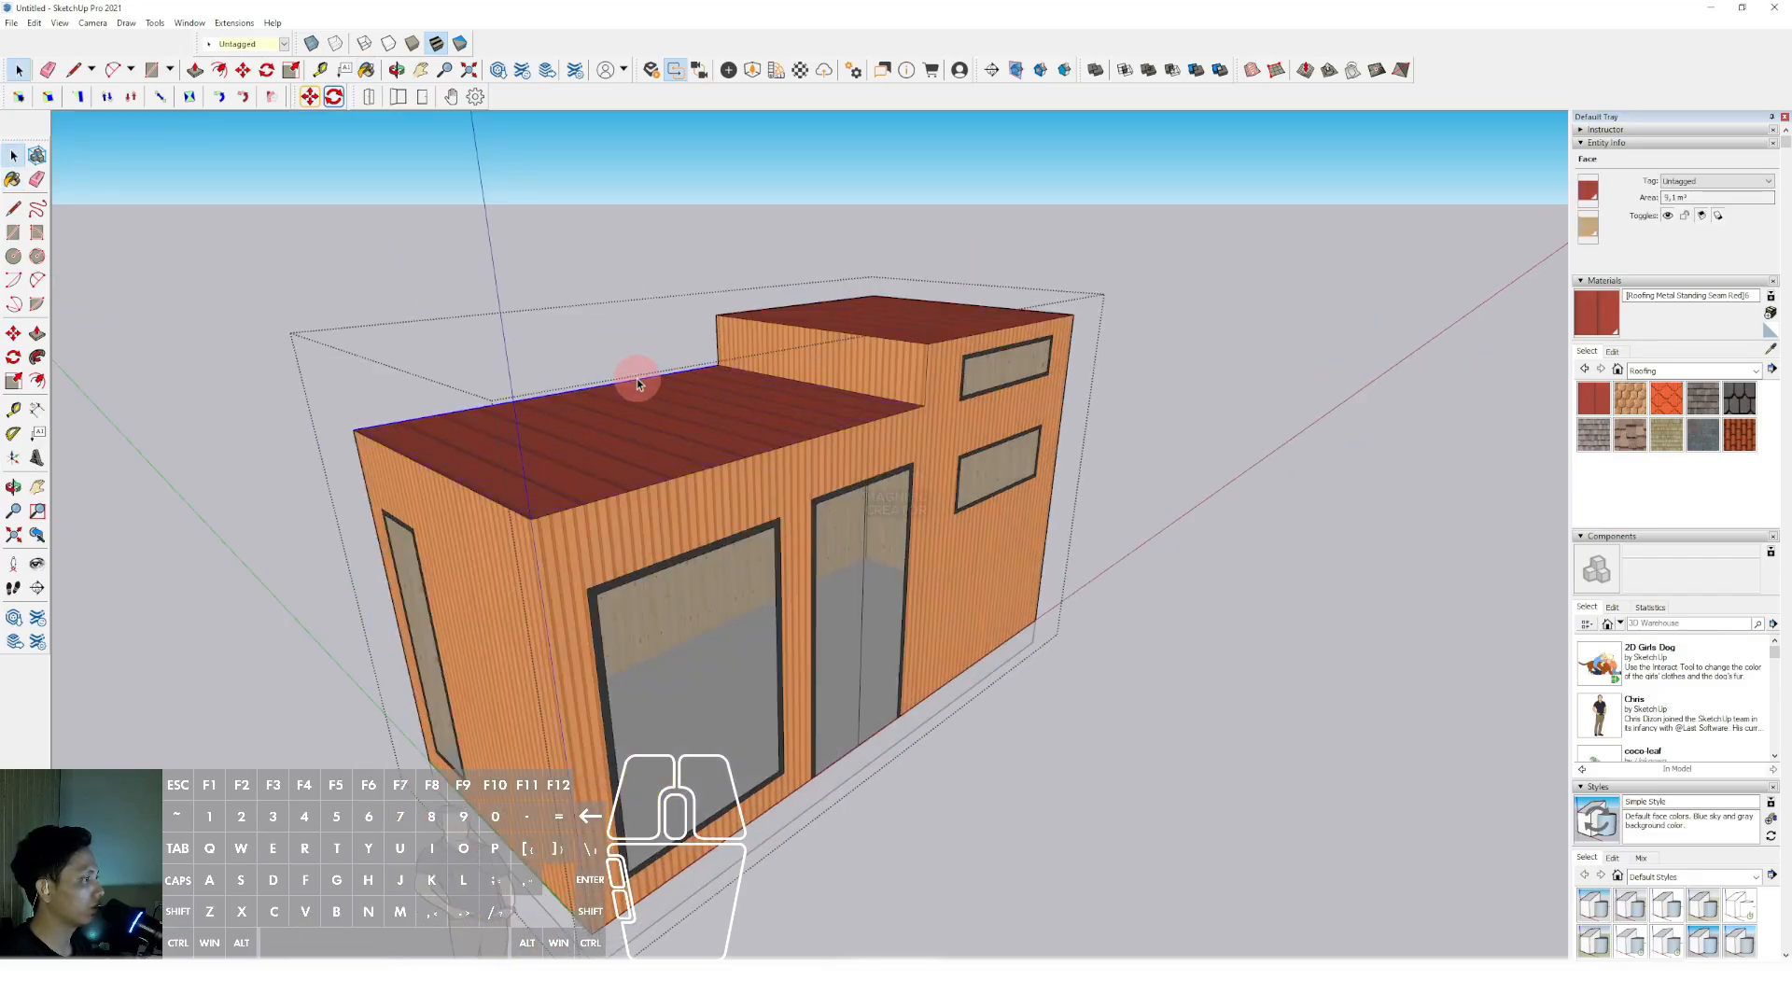
Raise the rear edge of the lower roof vertically so the roof slopes toward the front.
scroll(719, 369, "up", 3)
left_click(715, 367)
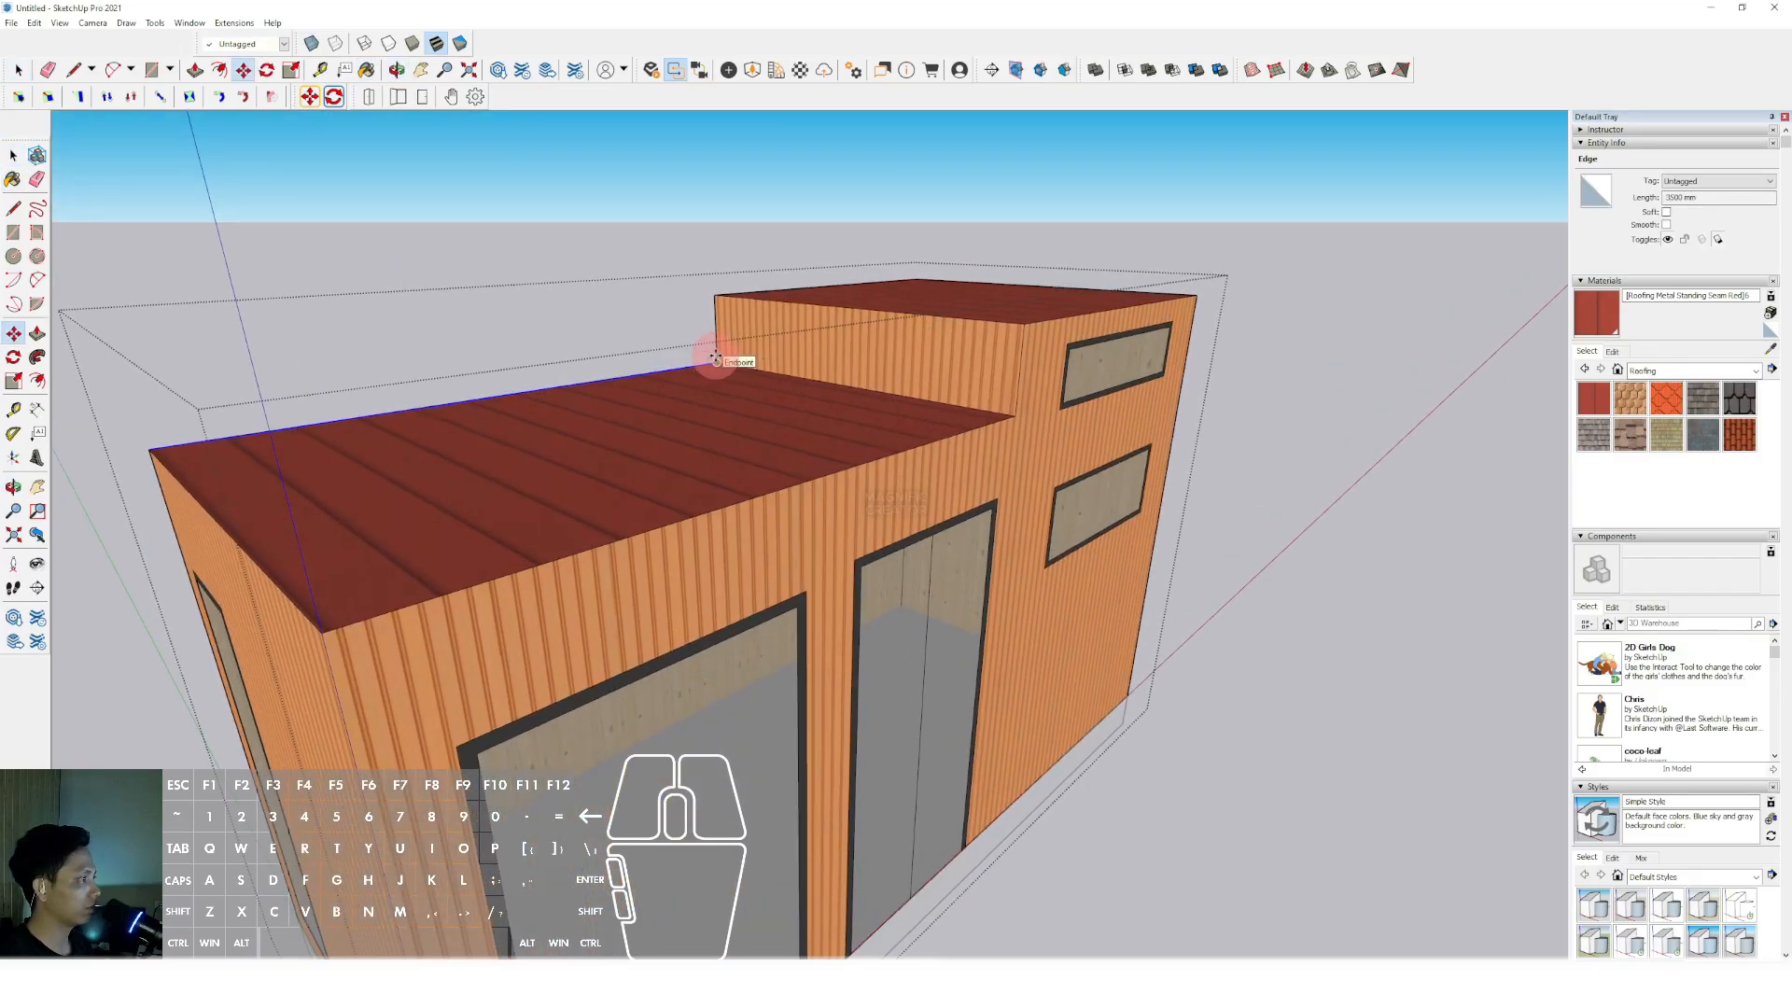
left_click(714, 358)
left_click(715, 329)
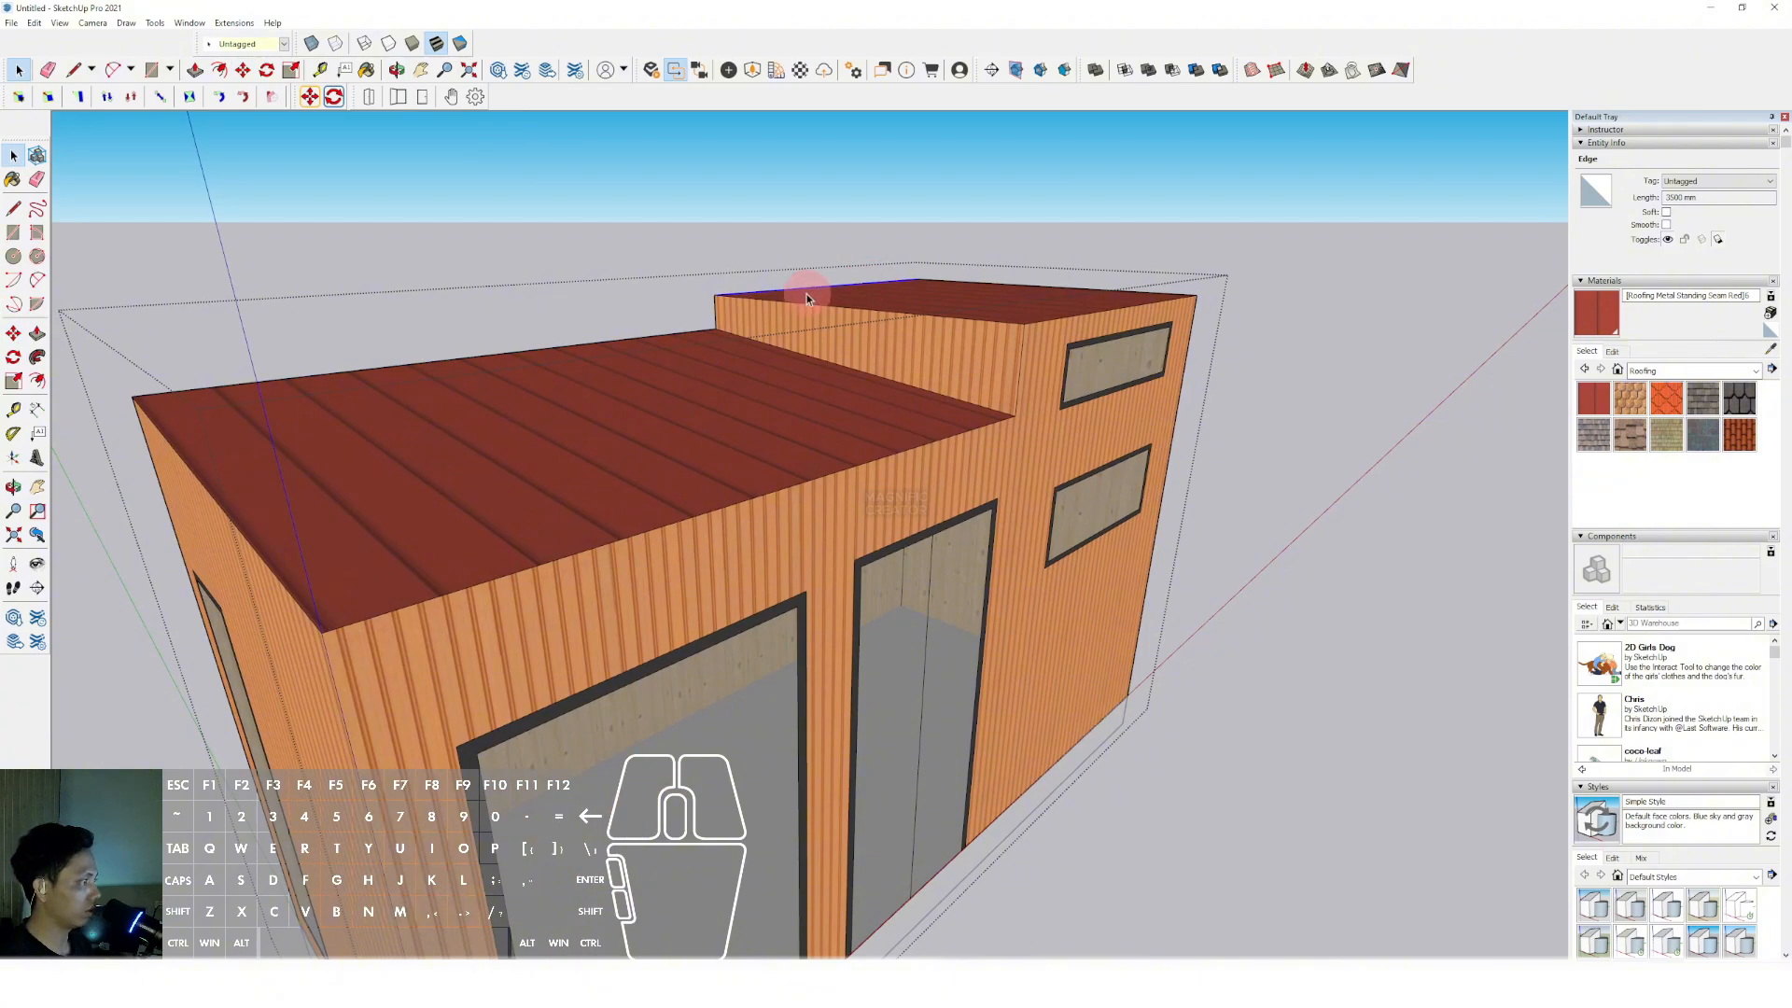
Raise the rear edge of the taller section's roof vertically to slope it toward the front, then leave group editing.
left_click(718, 297)
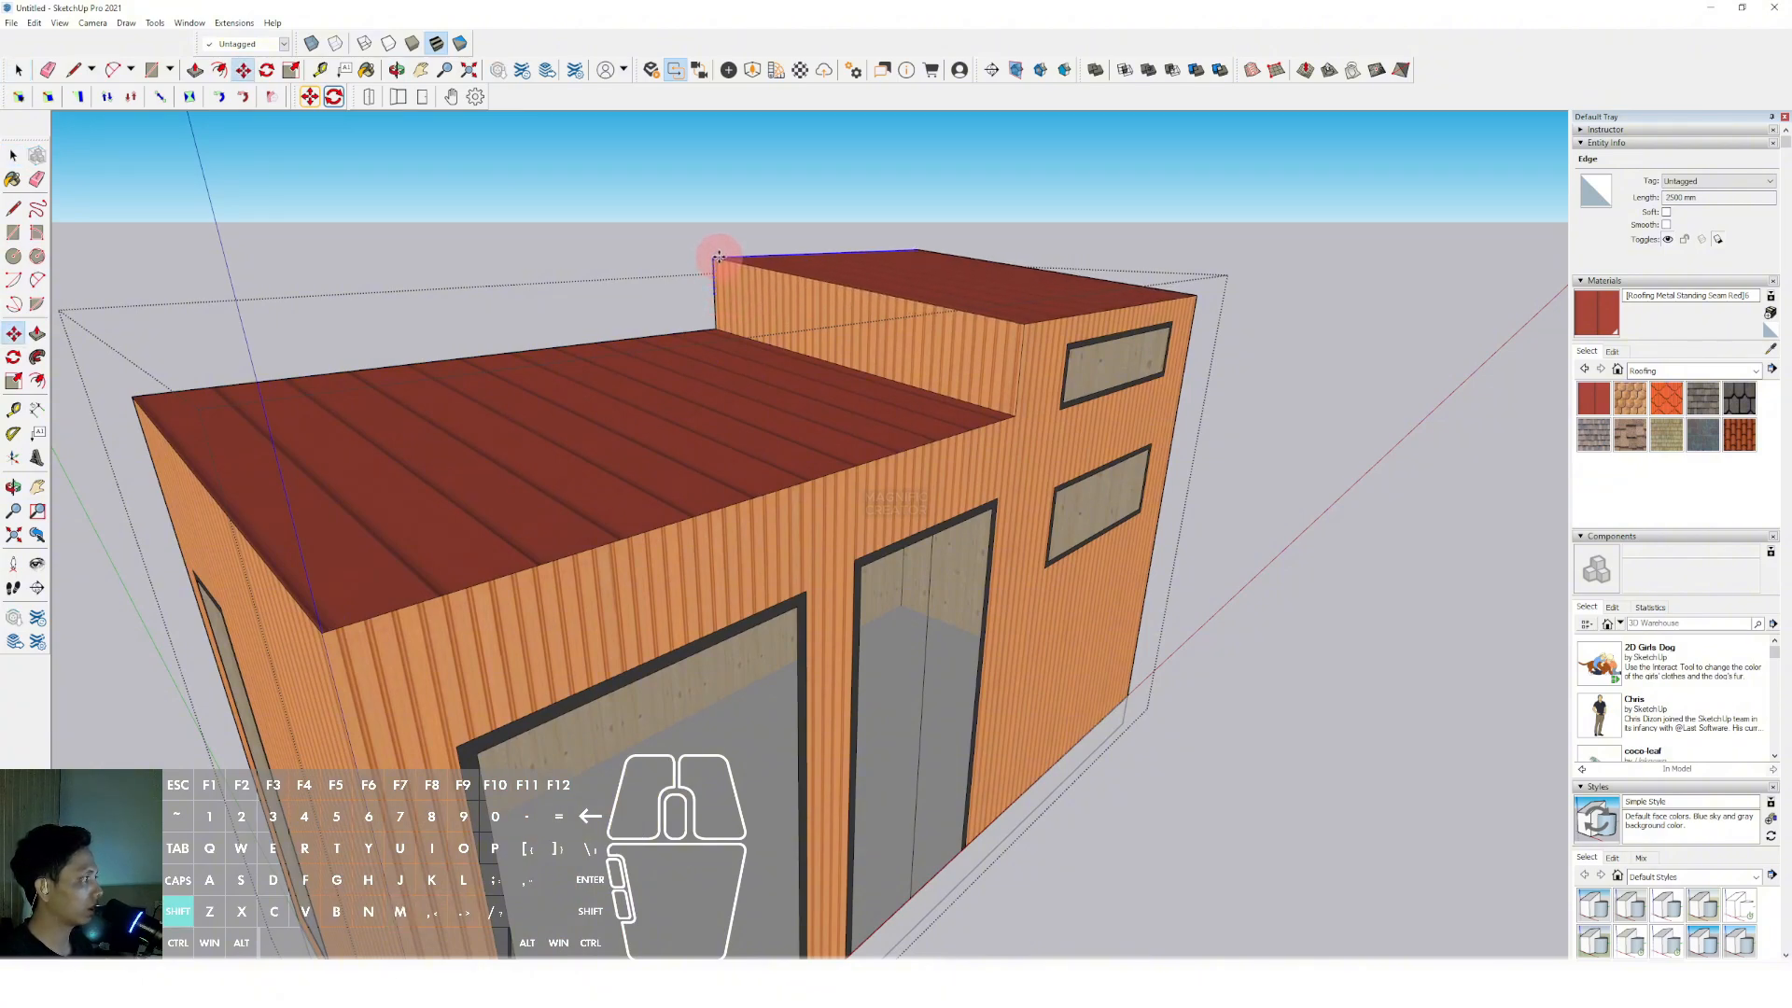
left_click(719, 255, "shift")
key("space")
scroll(720, 257, "down", 2)
middle_click_drag(723, 265, 779, 290)
left_click(1313, 385)
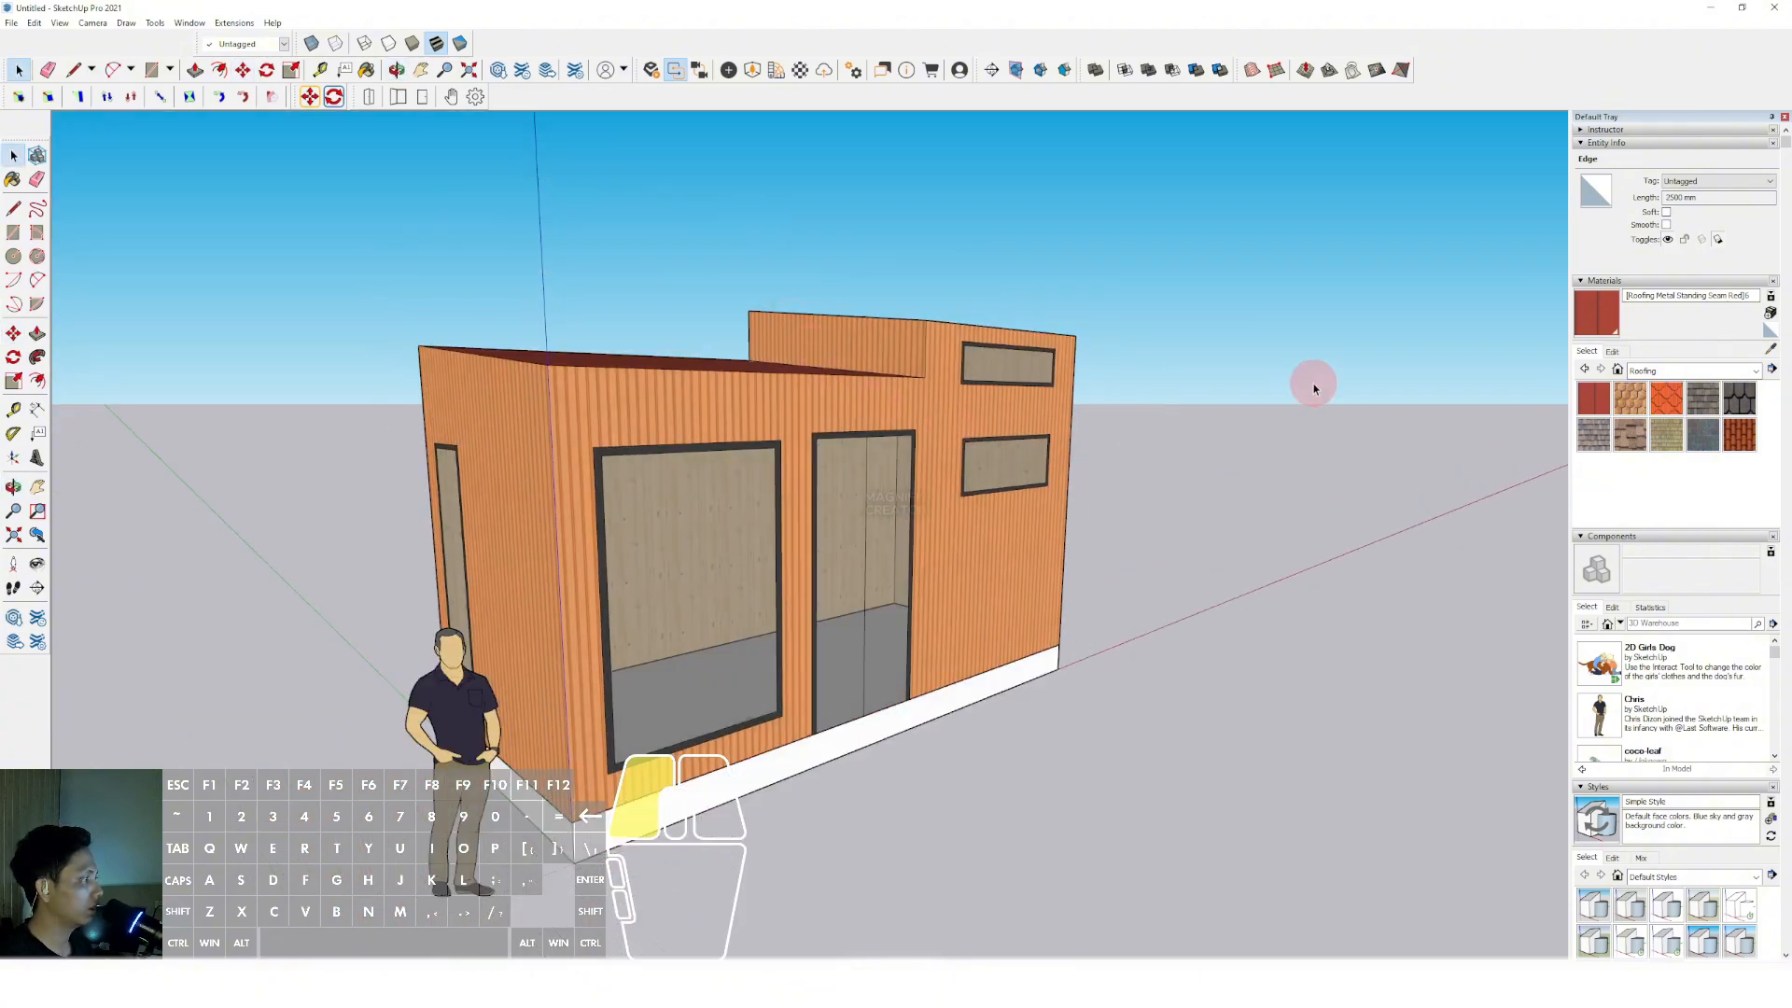
Widen the camera's field of view for working on the building's interior.
scroll(810, 527, "up", 1)
middle_click_drag(810, 532, 787, 443)
scroll(938, 601, "up", 3)
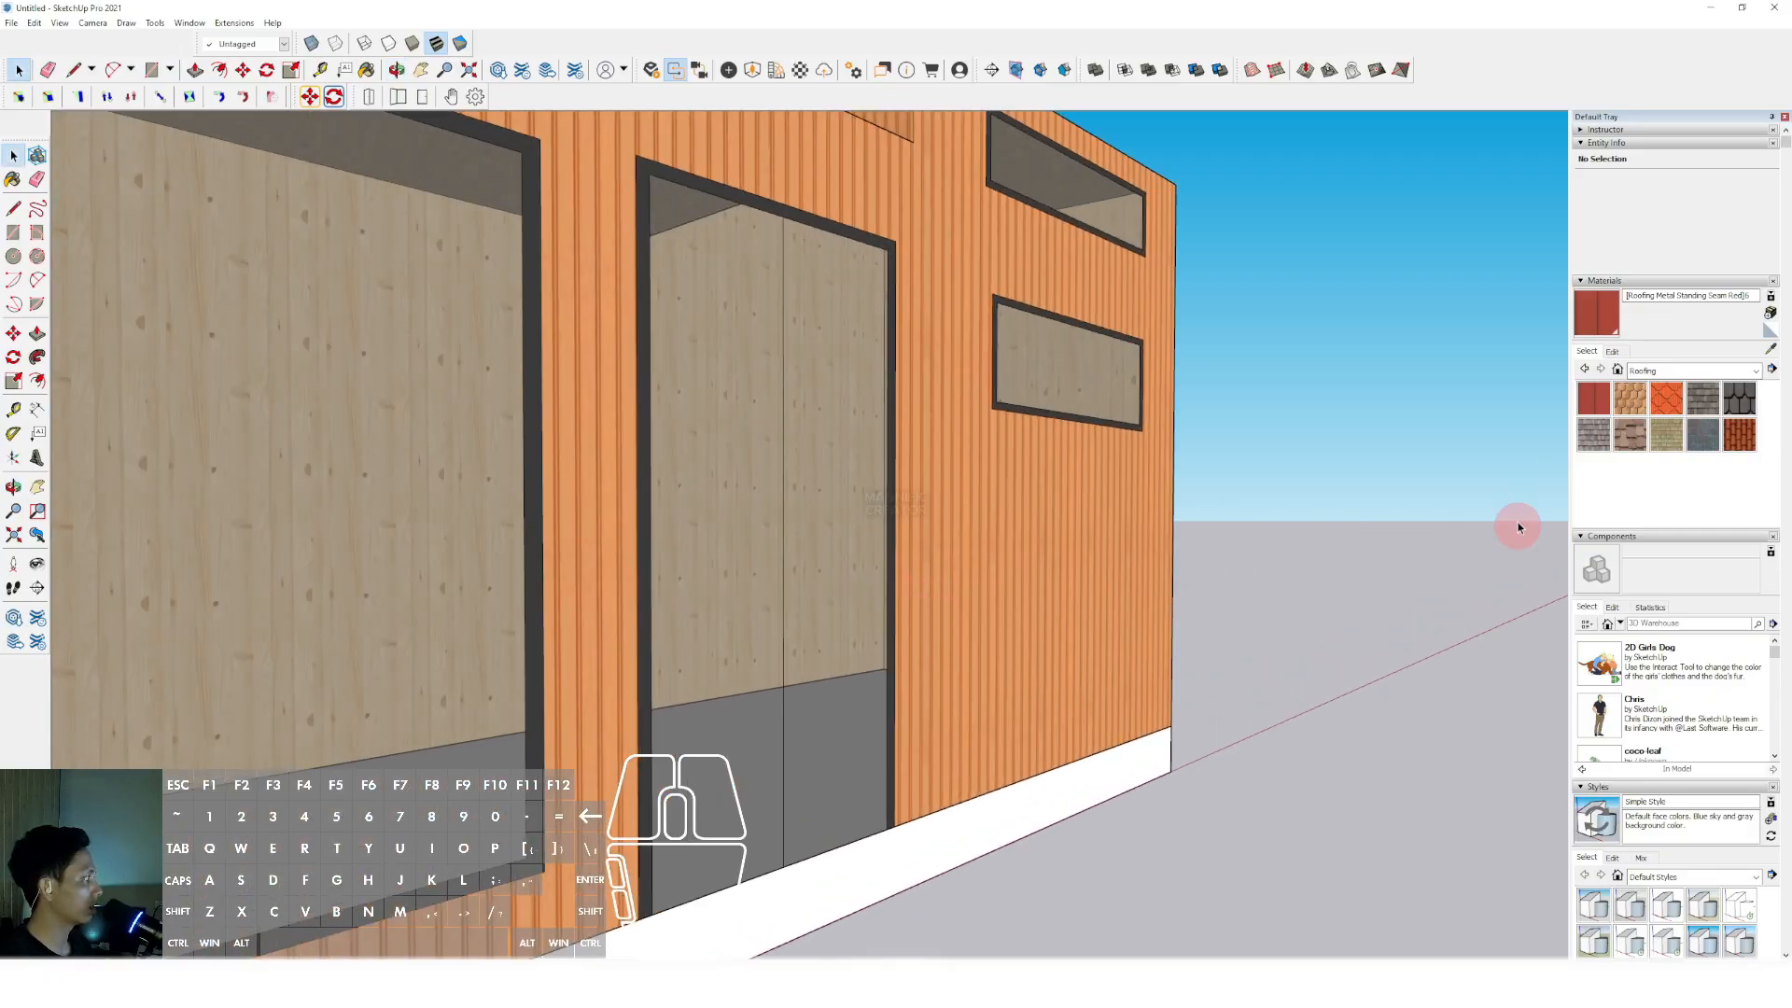
middle_click_drag(1504, 424, 744, 584)
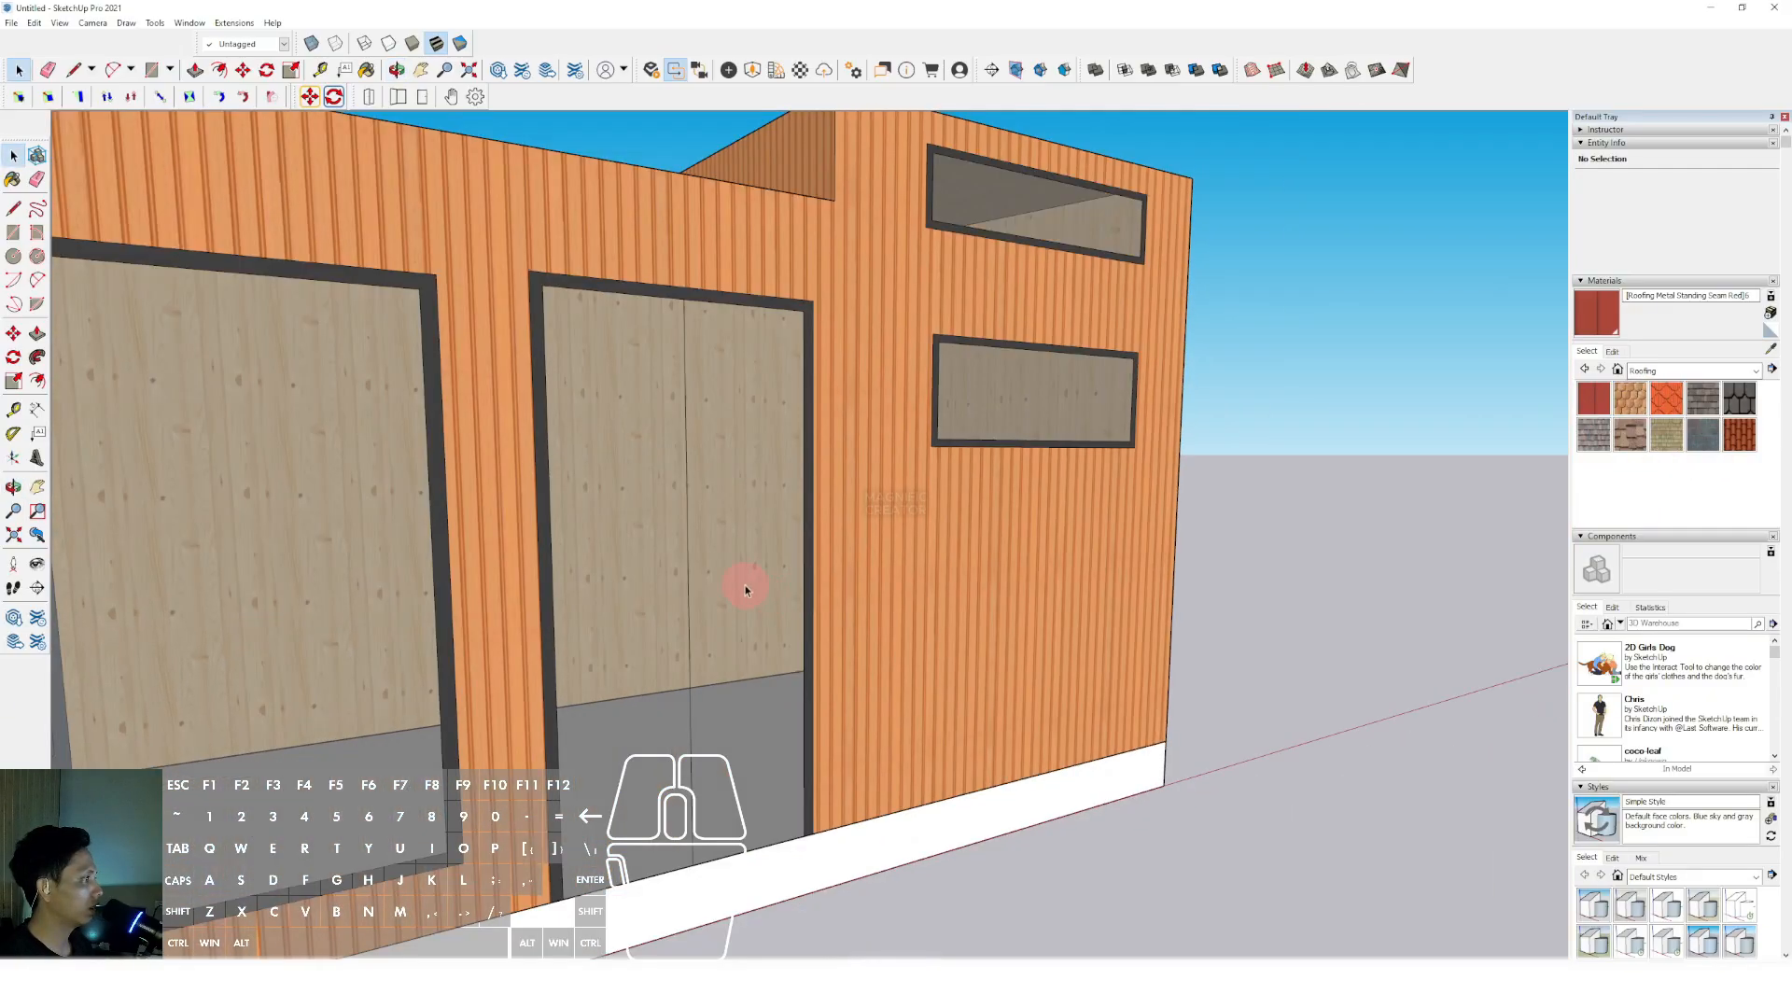
left_click(92, 23)
left_click(121, 215)
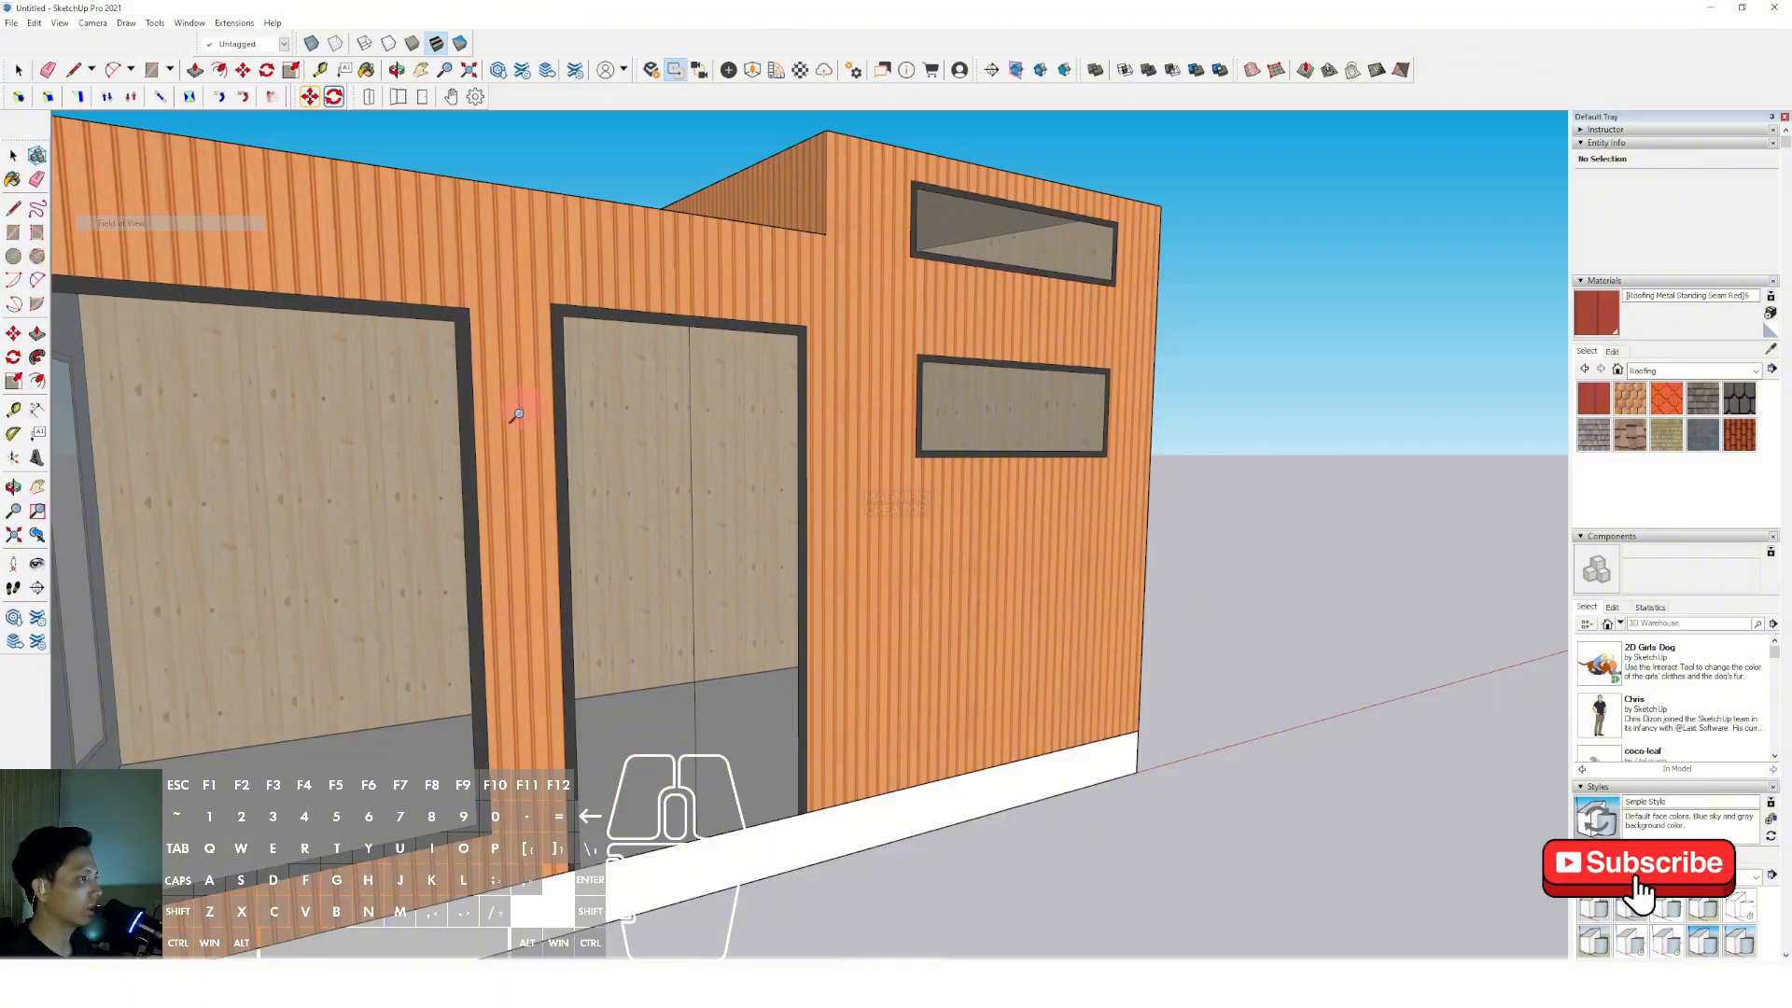
left_click_drag(513, 399, 619, 557)
key("space")
Sample the wood Material1 from the interior long wall and paint the inner face of the windowed end wall with it.
middle_click_drag(620, 556, 289, 485)
scroll(796, 516, "up", 5)
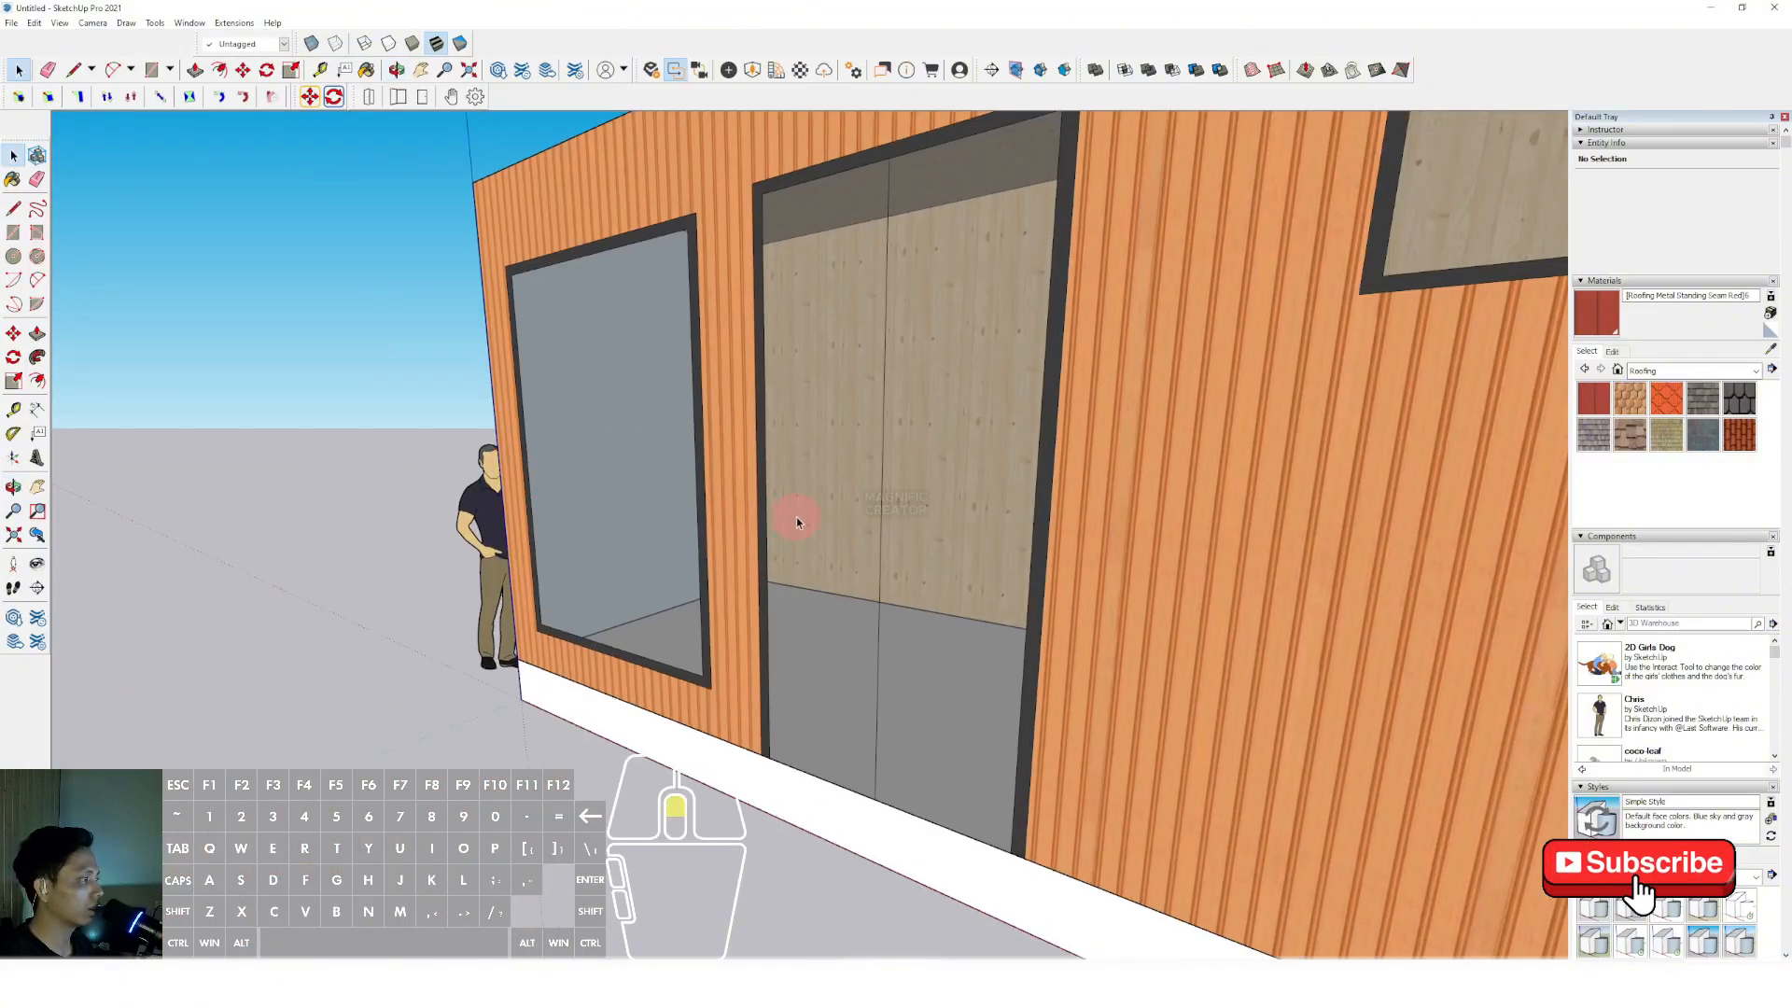
middle_click_drag(1008, 514, 764, 498)
scroll(1017, 471, "up", 1)
middle_click_drag(1017, 471, 967, 480, "shift")
left_click(1765, 351)
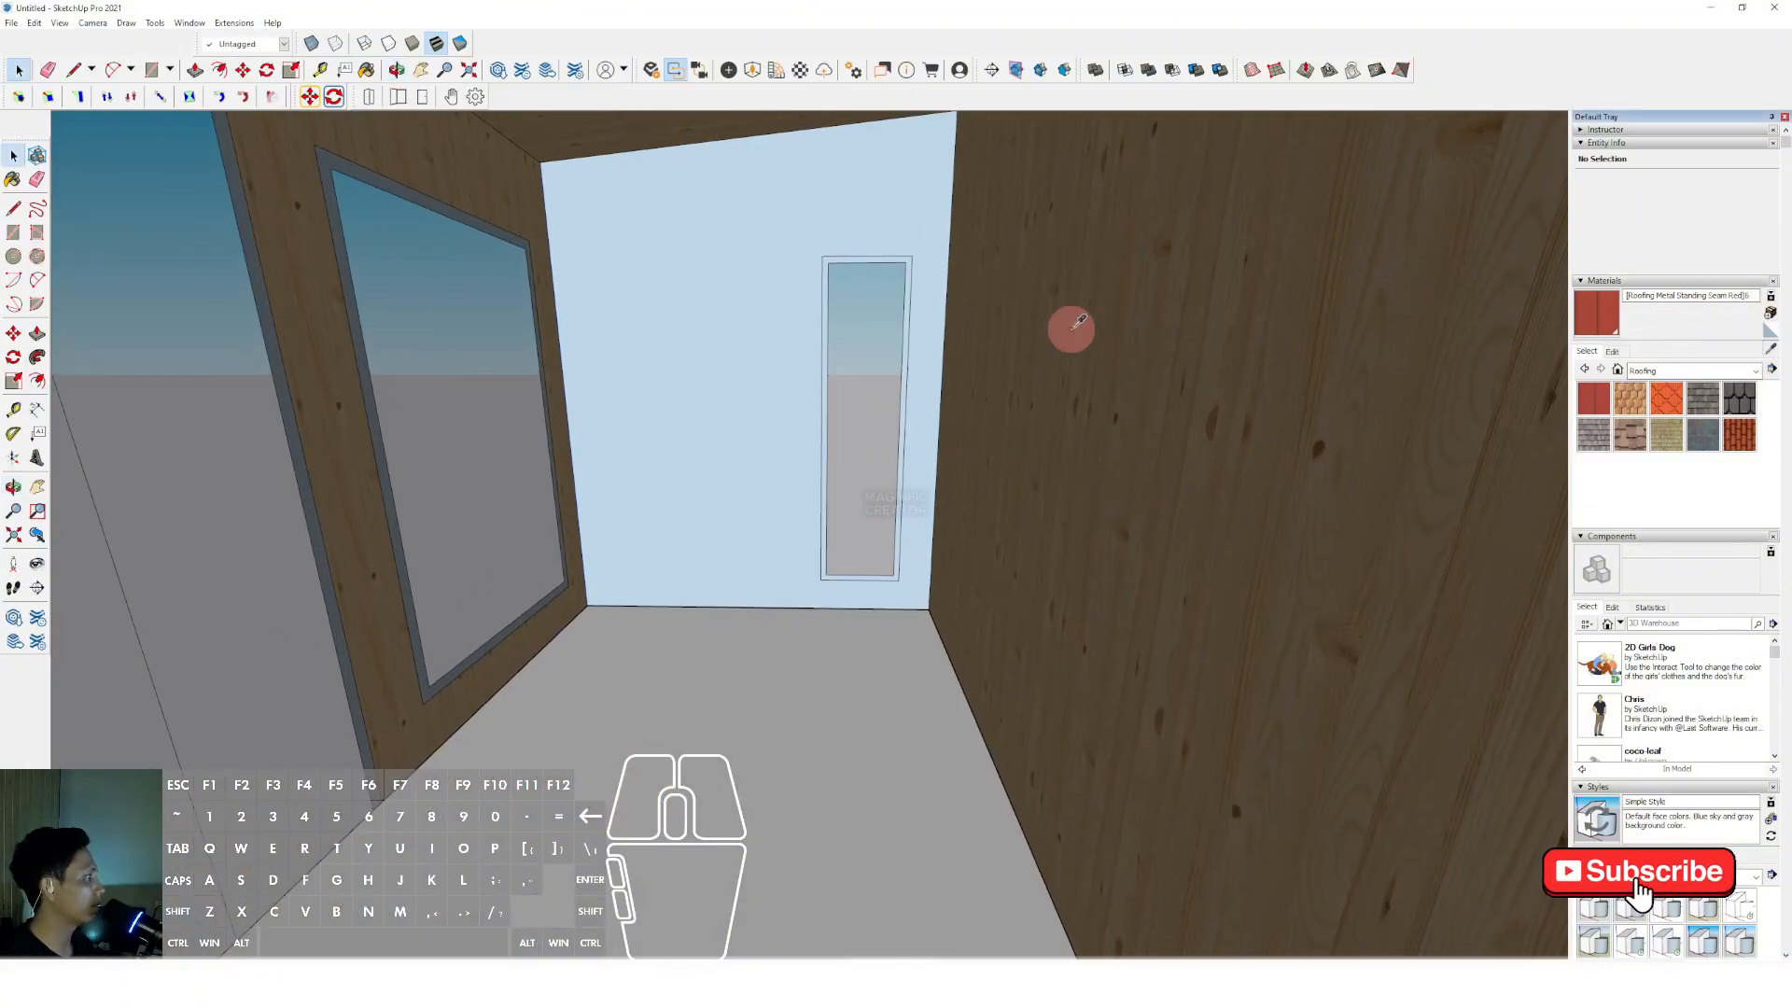
left_click(1071, 329)
key("space")
triple_click(635, 301)
left_click(676, 310)
key("b")
left_click(653, 280)
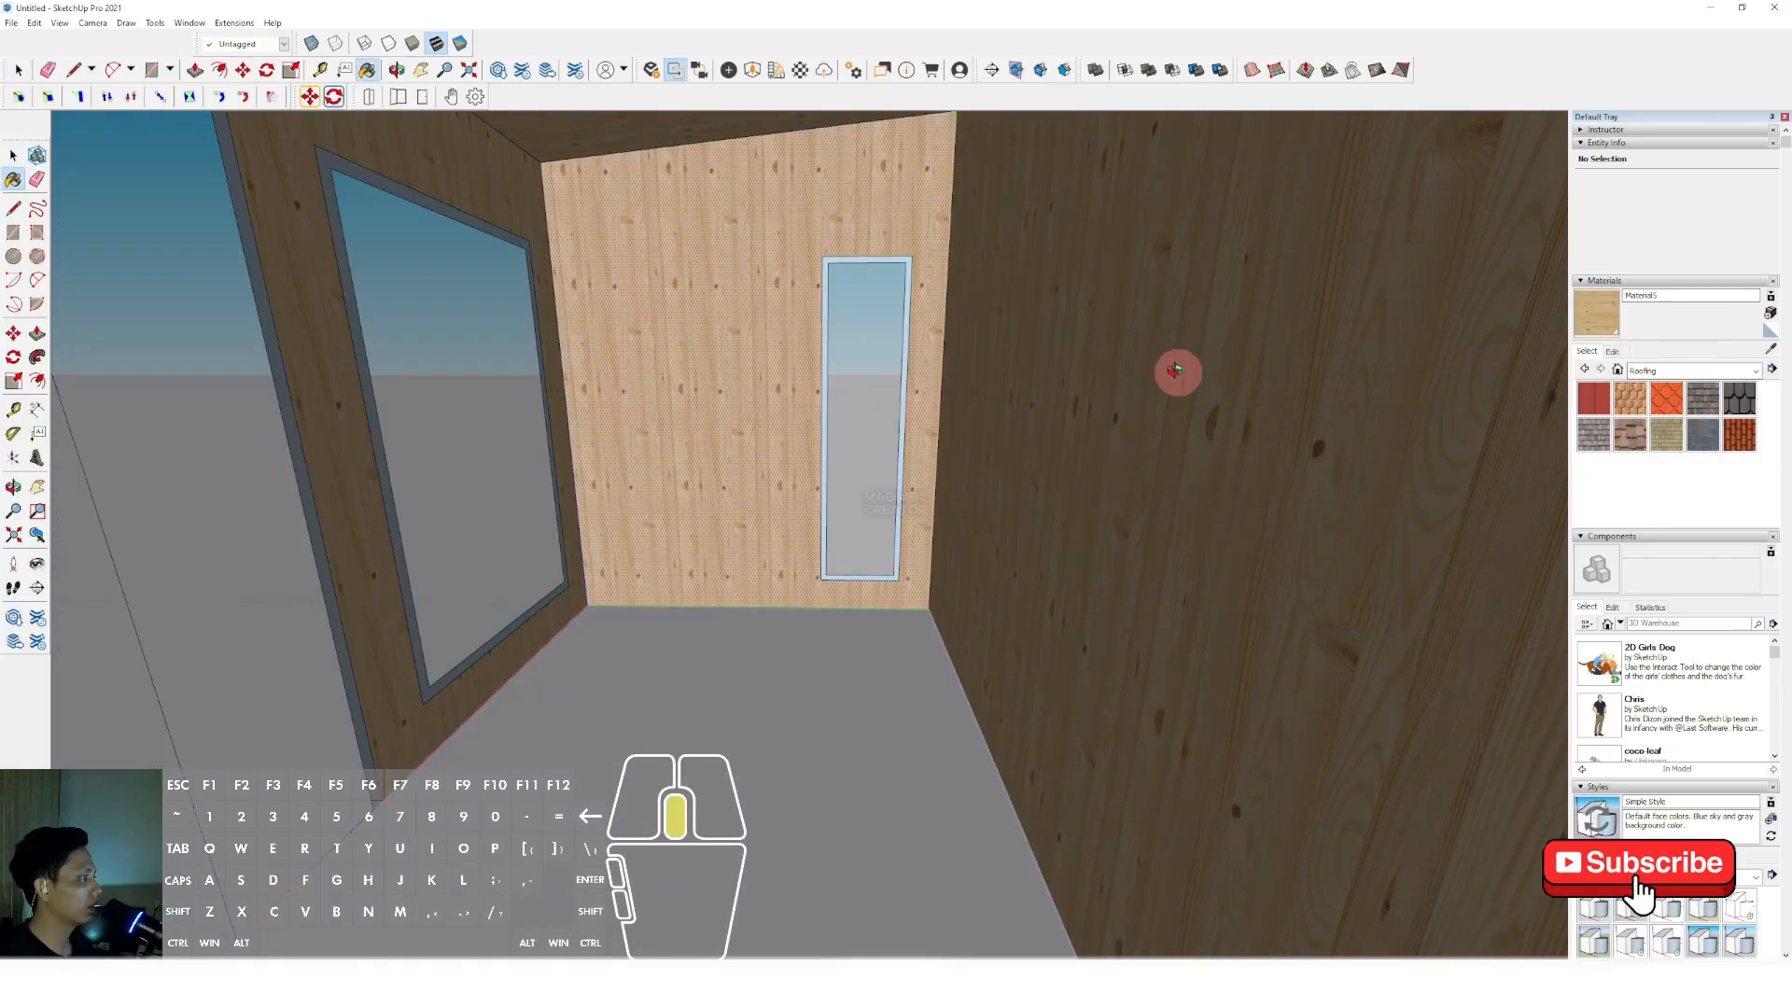
Sample the dark Color M07 from the exterior door frame and paint the end-wall window's inner frame with it.
middle_click_drag(1177, 372, 606, 395)
key("space")
left_click(603, 400)
left_click(1766, 351)
scroll(1136, 368, "up", 2)
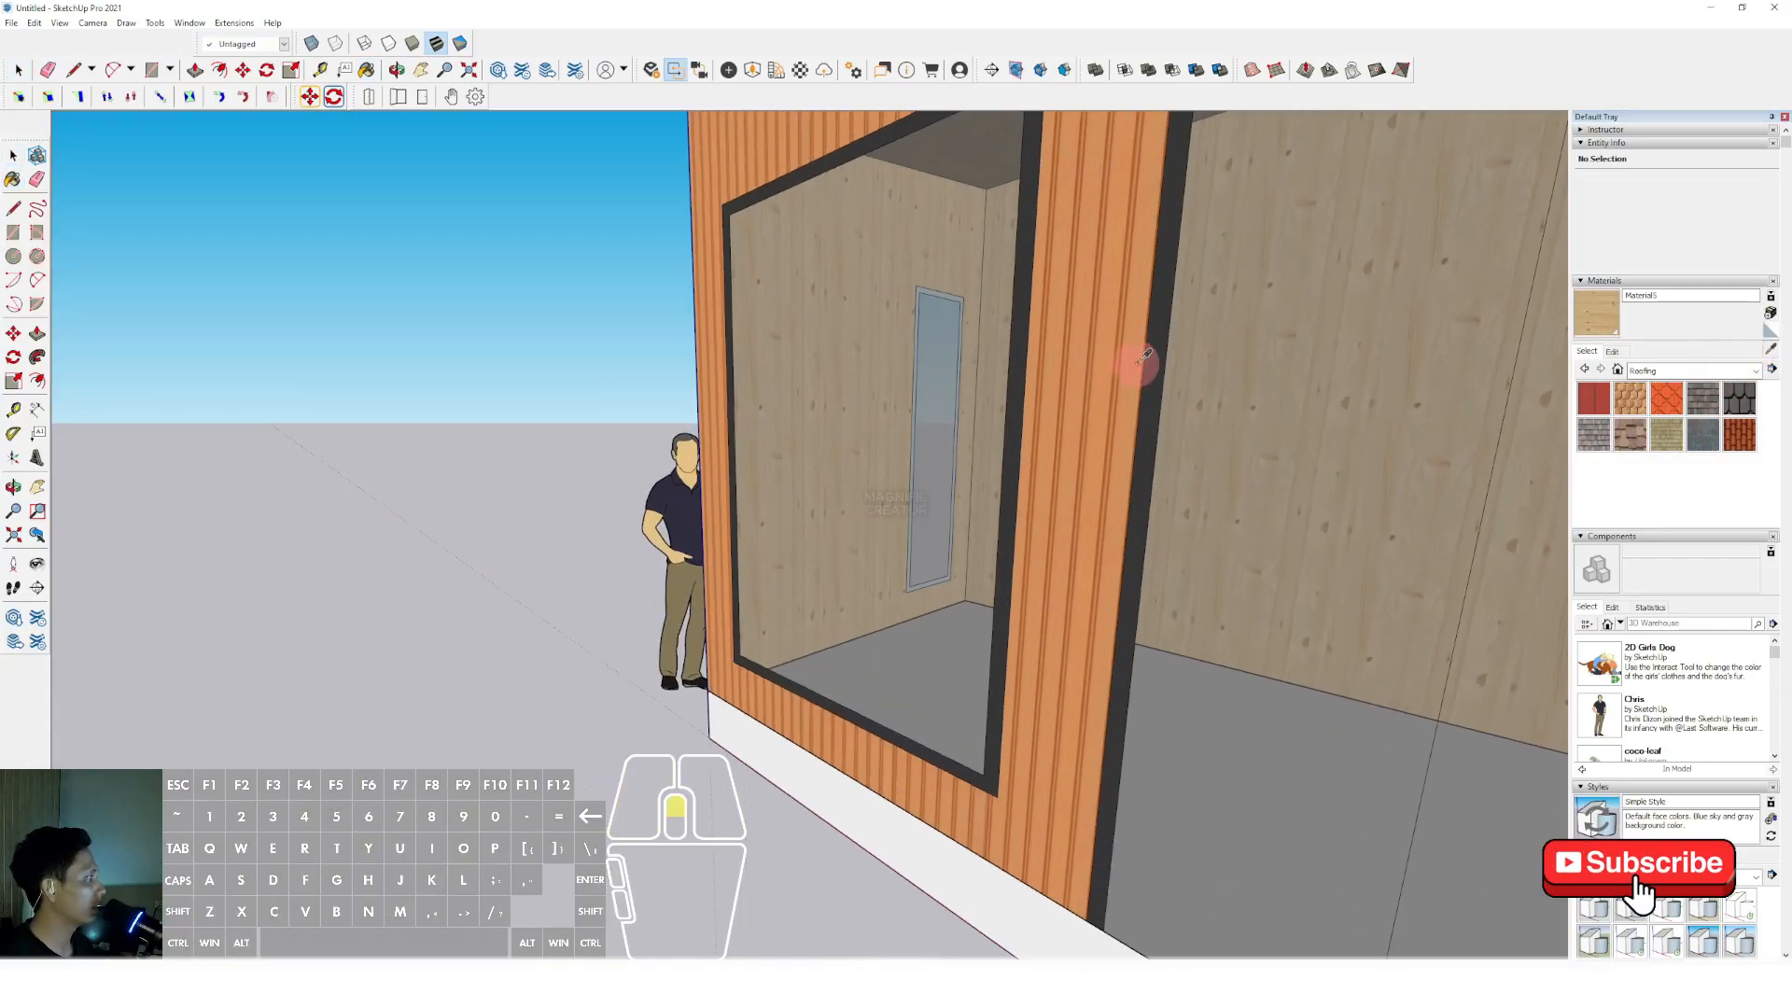
left_click(1177, 417)
middle_click_drag(1172, 425, 697, 439)
middle_click_drag(1223, 508, 699, 472)
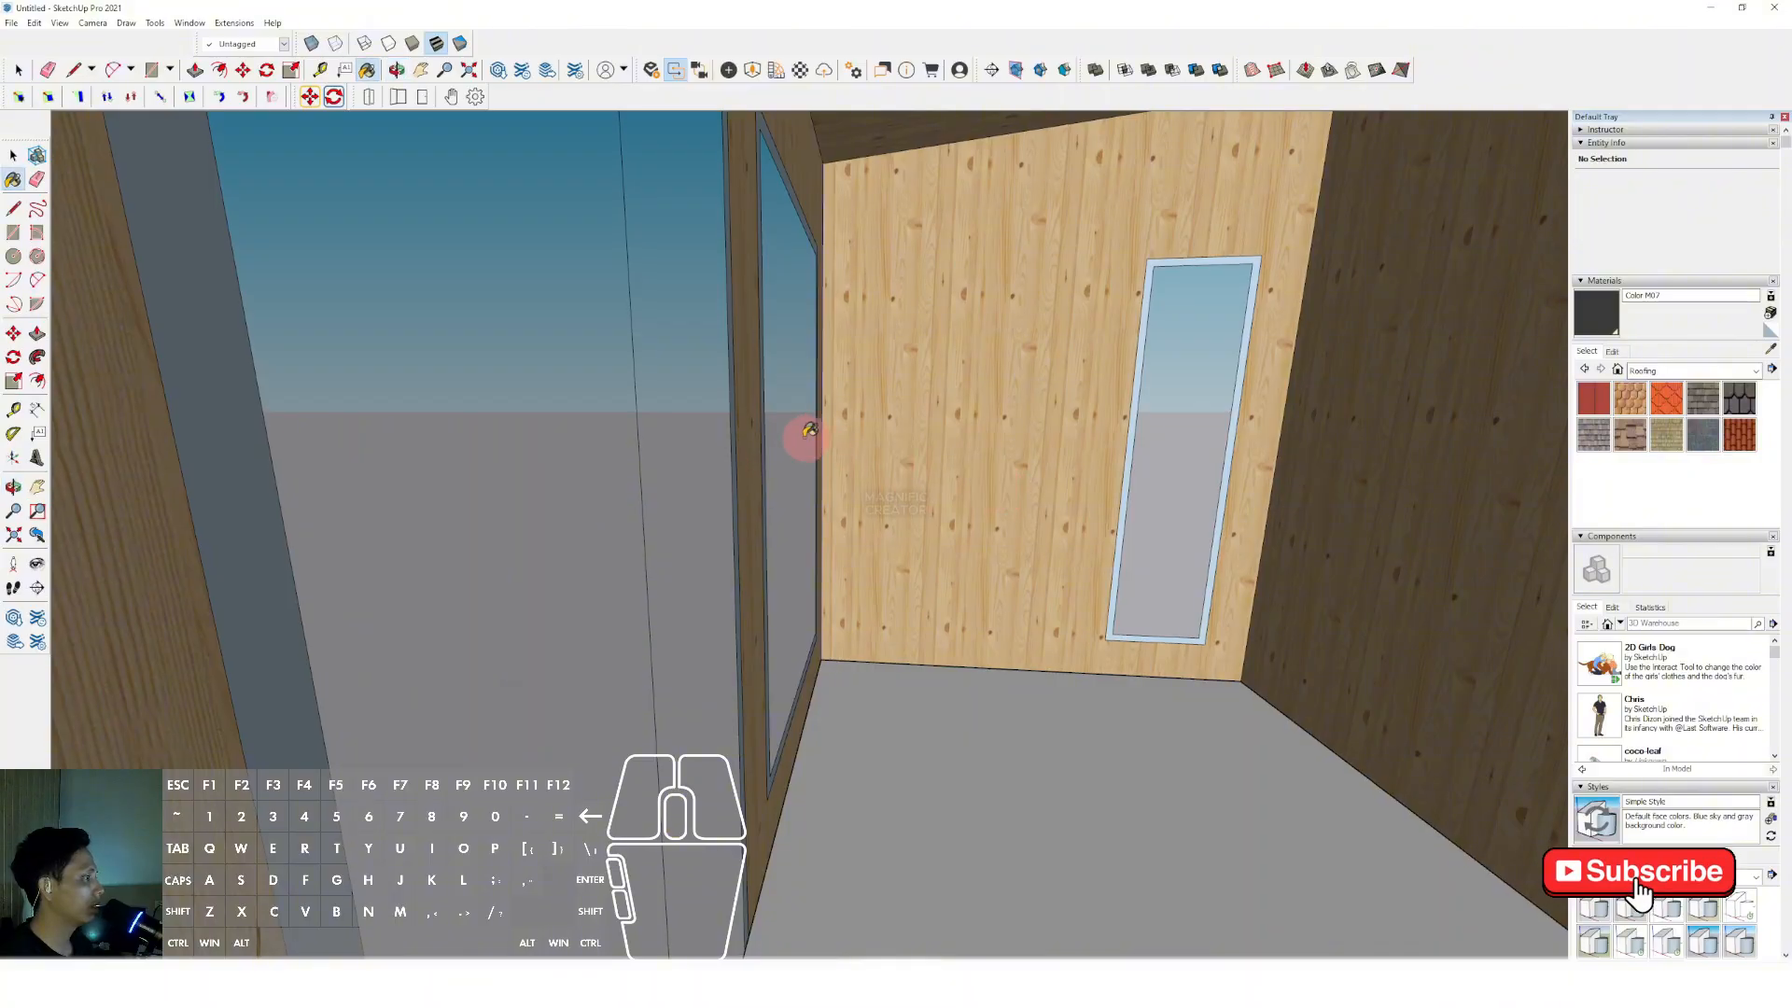
middle_click_drag(803, 439, 597, 410)
key("space")
scroll(1119, 455, "up", 2)
scroll(1119, 454, "up", 1)
triple_click(1131, 429)
left_click(1133, 414)
key("b")
left_click(1131, 413)
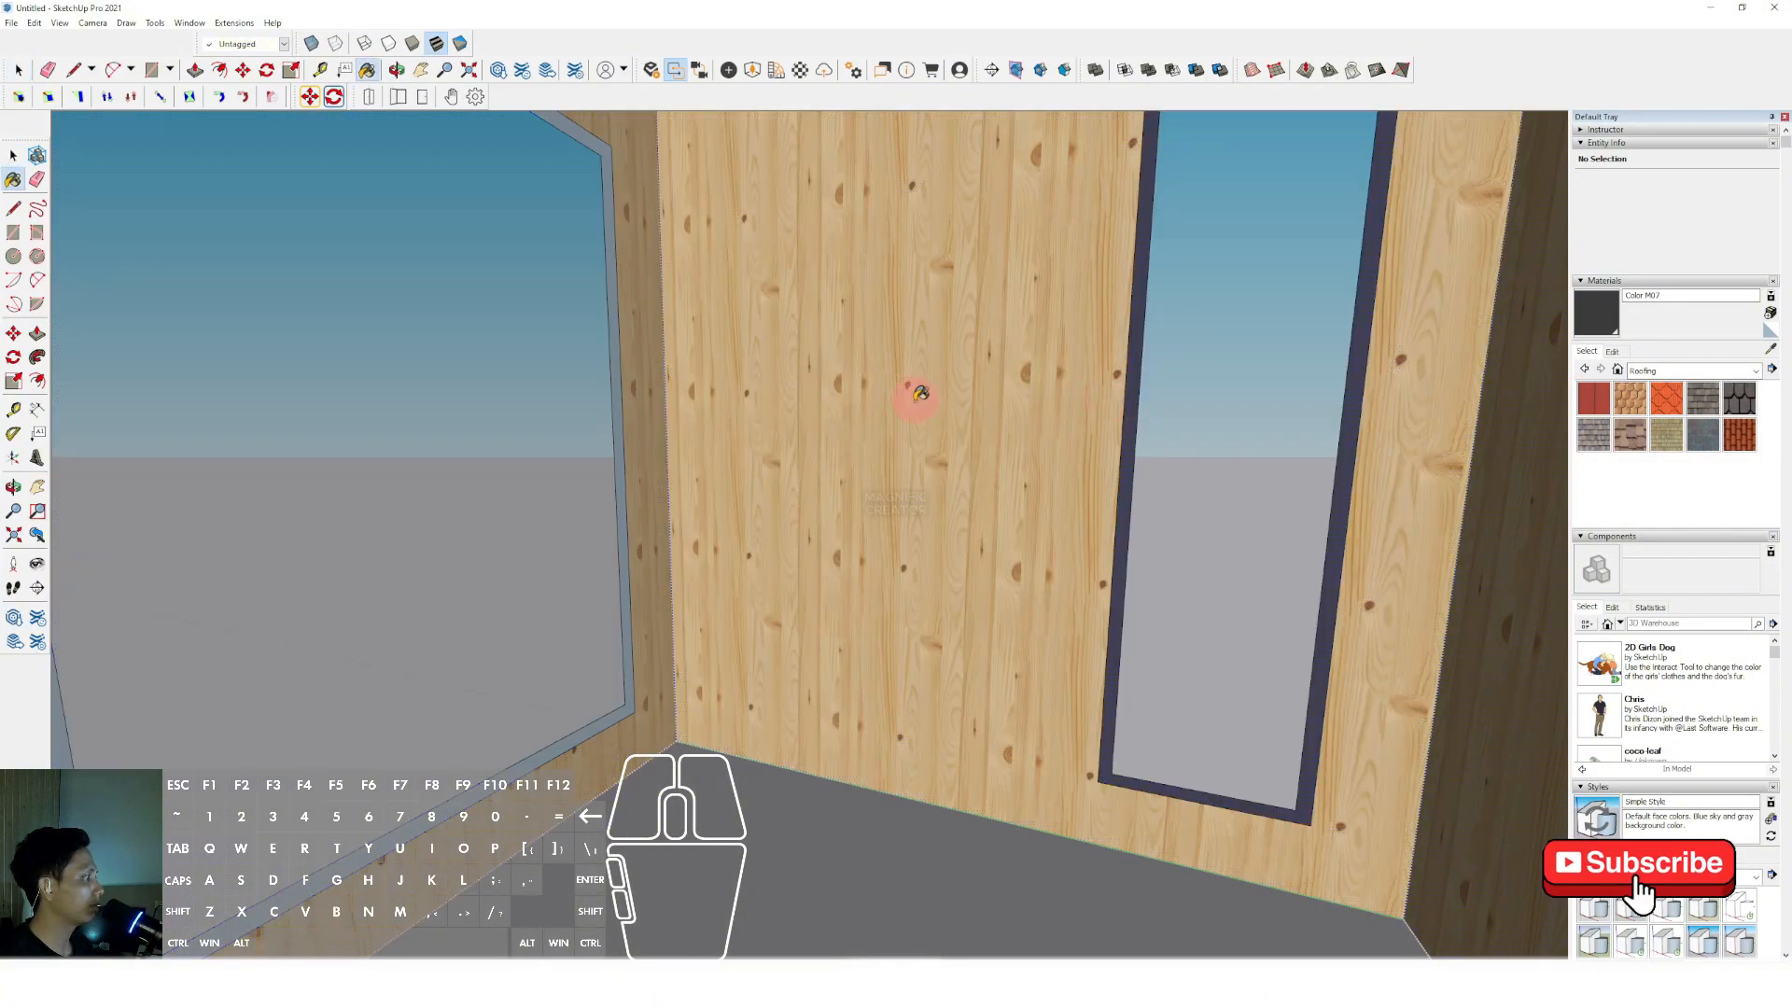
Paint the inner frames of the large front window and the door with Color M07.
scroll(625, 421, "up", 2)
scroll(622, 425, "up", 1)
left_click(620, 417)
scroll(747, 420, "down", 4)
middle_click_drag(747, 420, 768, 416, "shift")
scroll(768, 416, "down", 1)
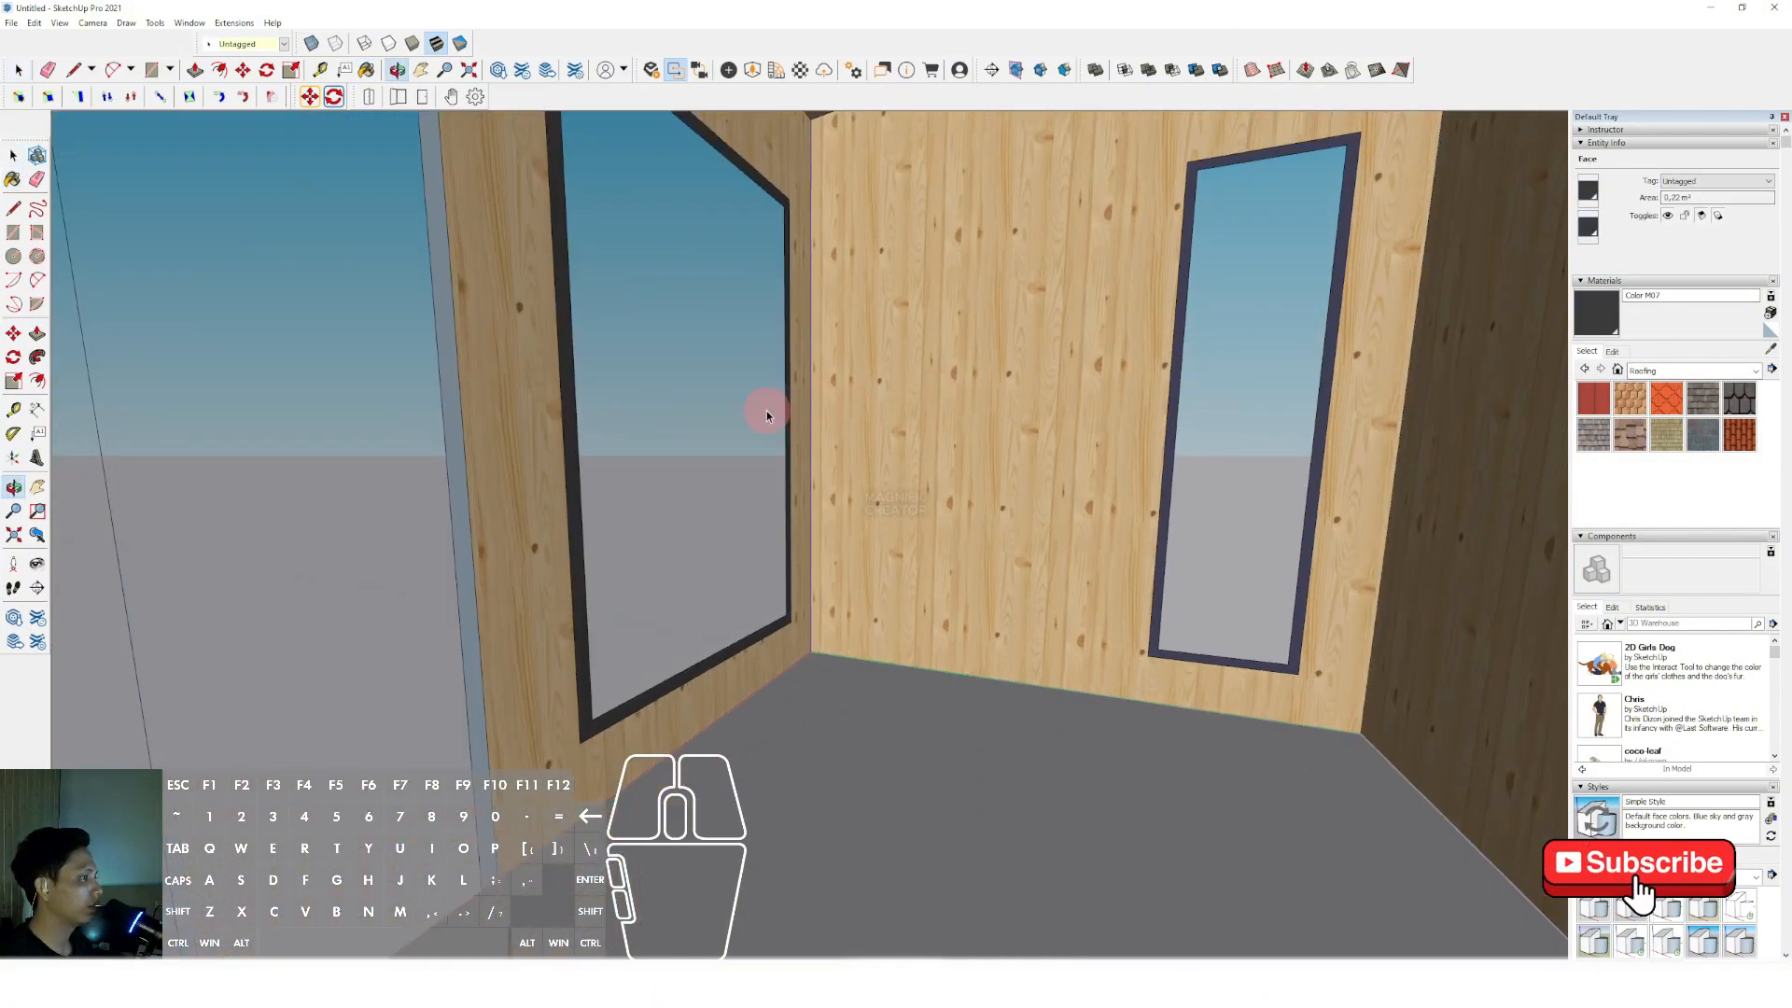
scroll(768, 416, "up", 1)
key("space")
left_click(399, 451)
Paint the inner frames of the two small front windows with Color M07.
mouse_move(399, 451)
middle_mouse_down()
mouse_move(588, 451)
mouse_move(440, 500)
mouse_move(236, 505)
middle_mouse_up()
middle_click_drag(236, 505, 402, 602, "shift")
scroll(602, 401, "up", 3)
key("b")
left_click(678, 387)
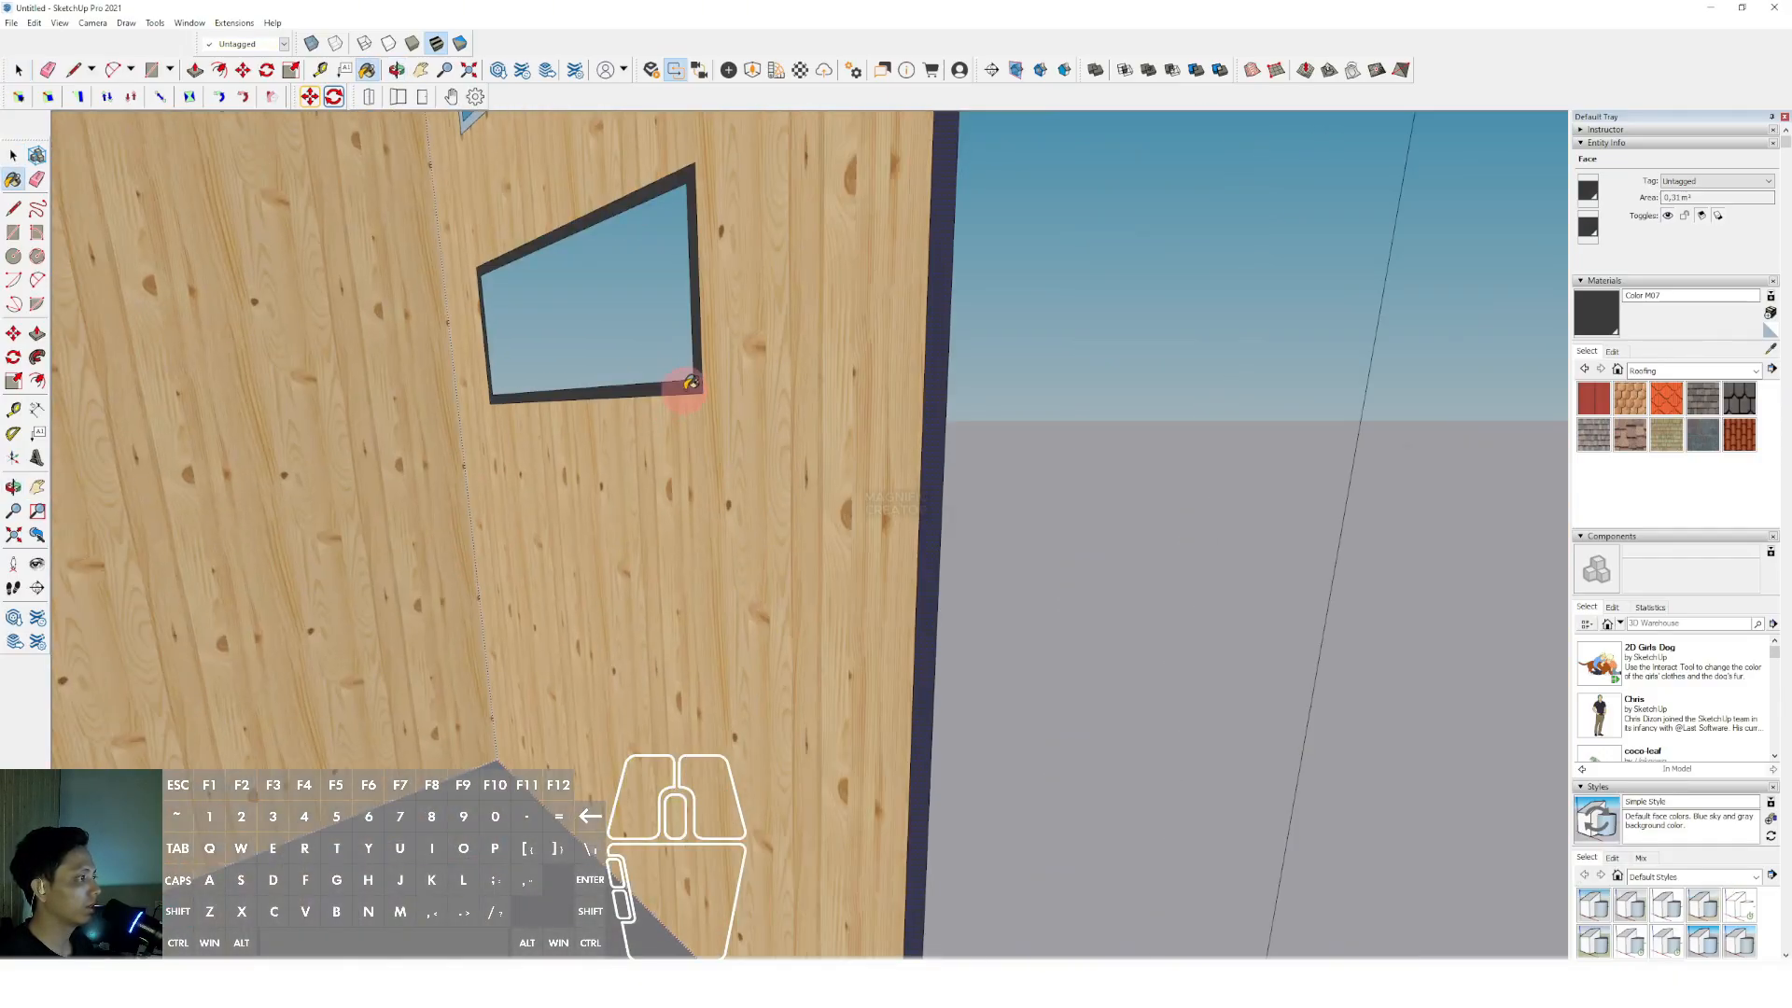
scroll(679, 387, "down", 2)
middle_click_drag(678, 387, 679, 487, "shift")
middle_click_drag(667, 240, 669, 276, "shift")
left_click(669, 167)
key("space")
Copy the floor's end edge inward to divide off a floor strip in line with the small windows' inner side.
scroll(668, 167, "down", 2)
mouse_move(621, 406)
middle_mouse_down("shift")
mouse_move(488, 502)
mouse_move(883, 472)
middle_mouse_up("shift")
mouse_move(439, 509)
middle_mouse_down("shift")
mouse_move(597, 519)
mouse_move(616, 556)
middle_mouse_up("shift")
double_click(708, 618)
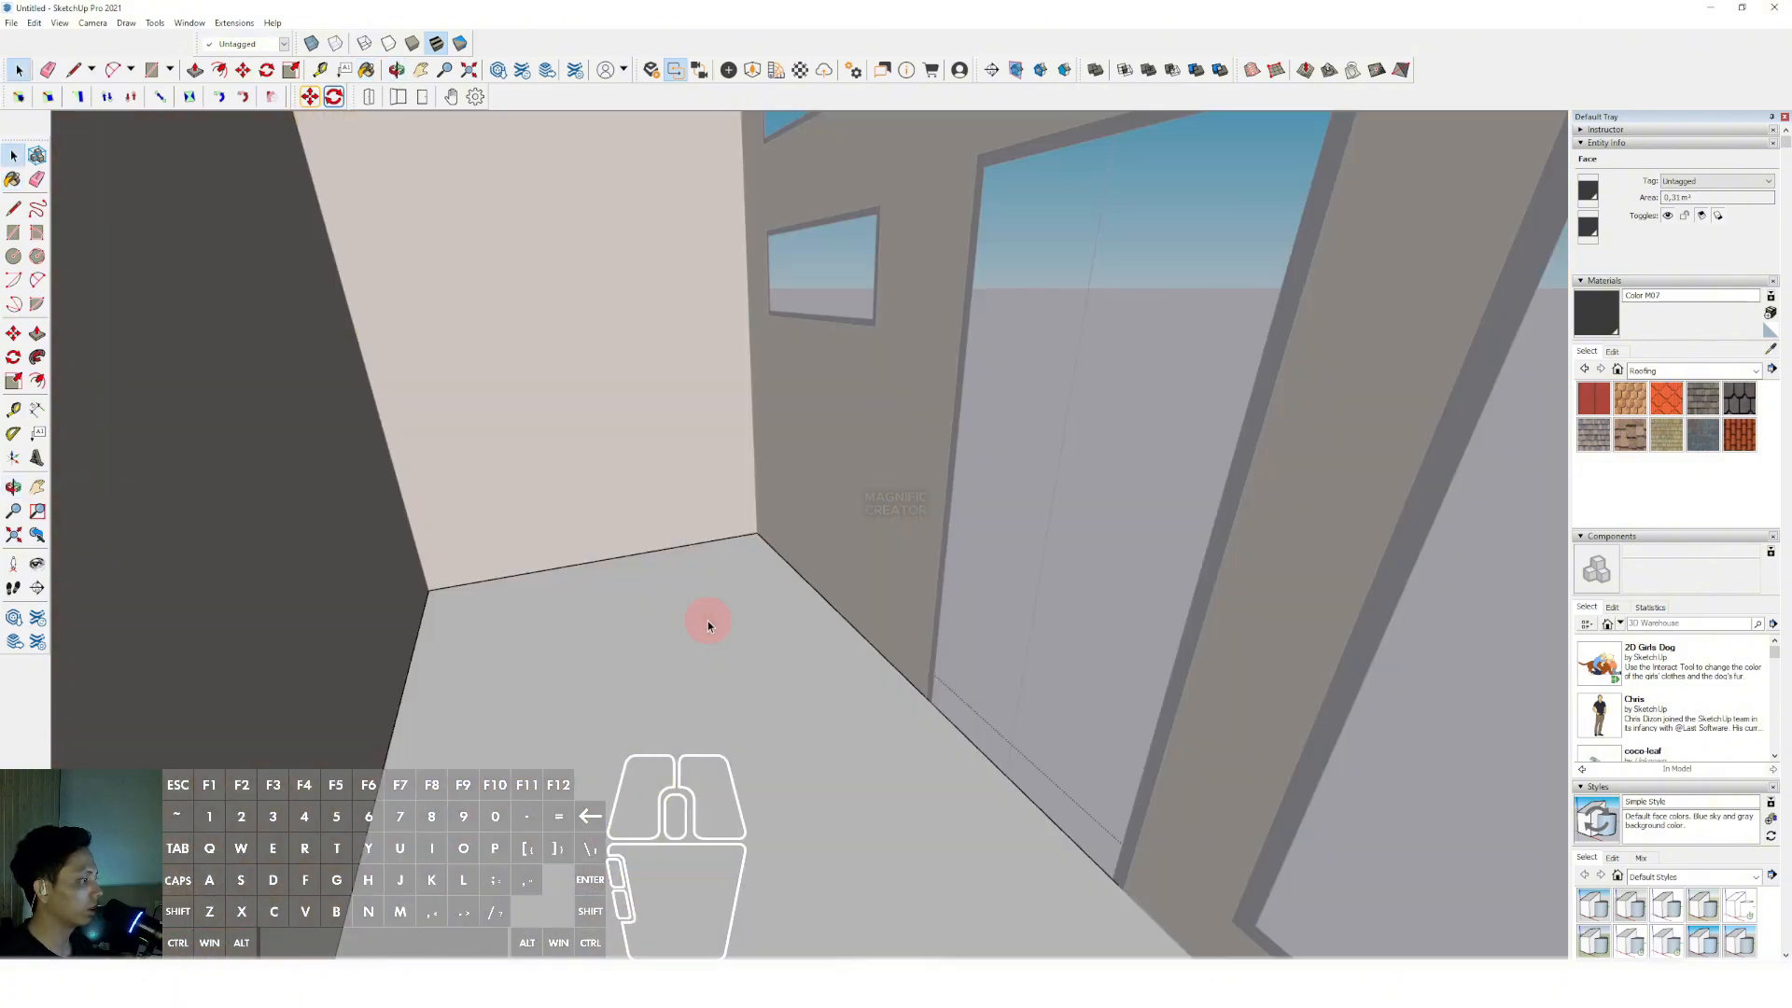
triple_click(707, 618)
left_click(732, 539)
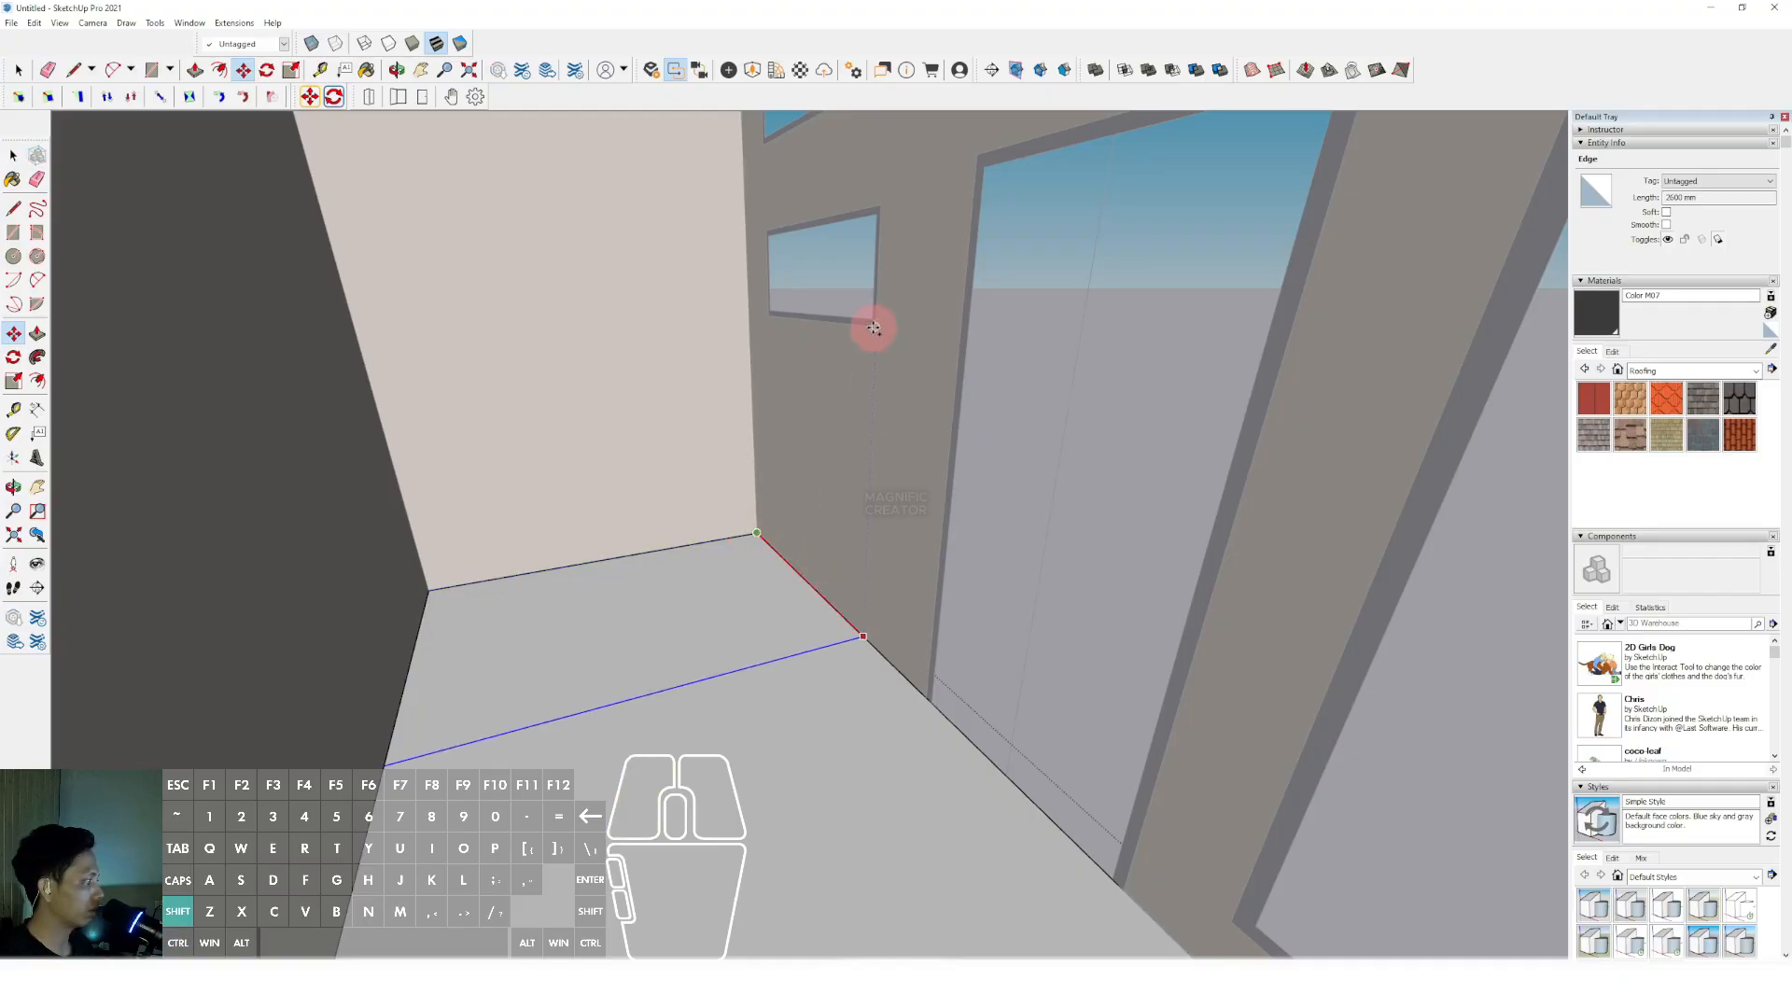
key("l")
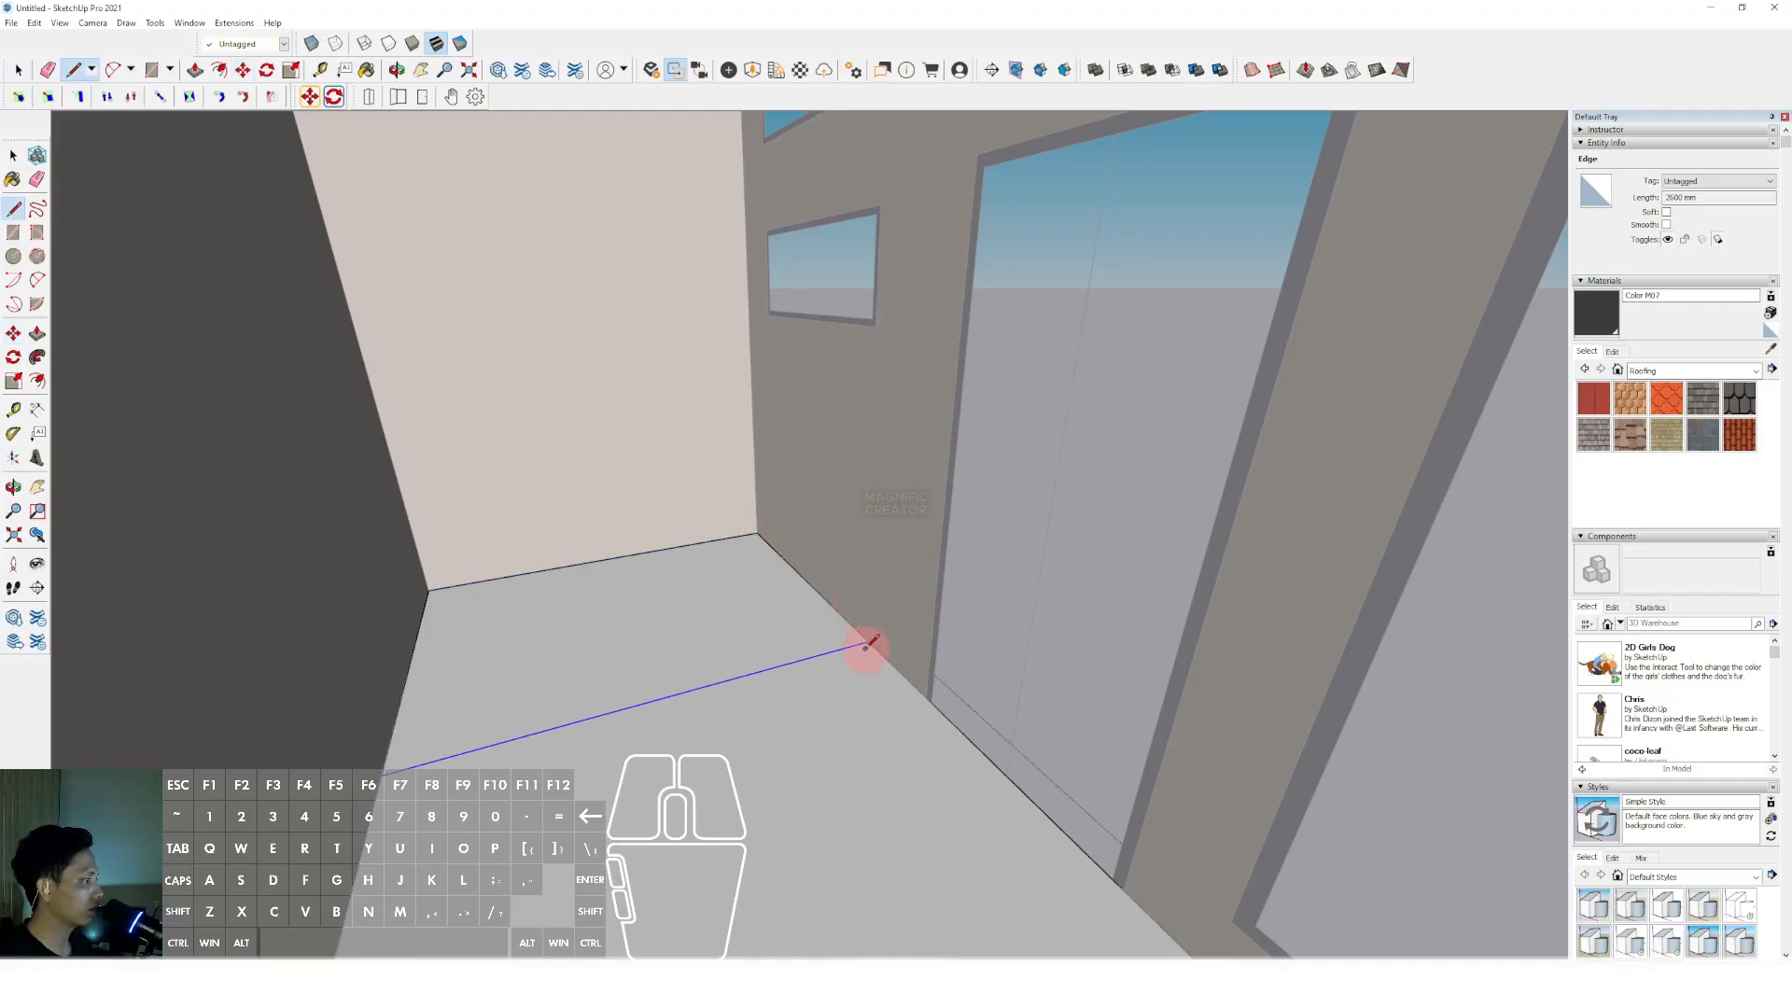
left_click(868, 642)
middle_click_drag(868, 641, 901, 282)
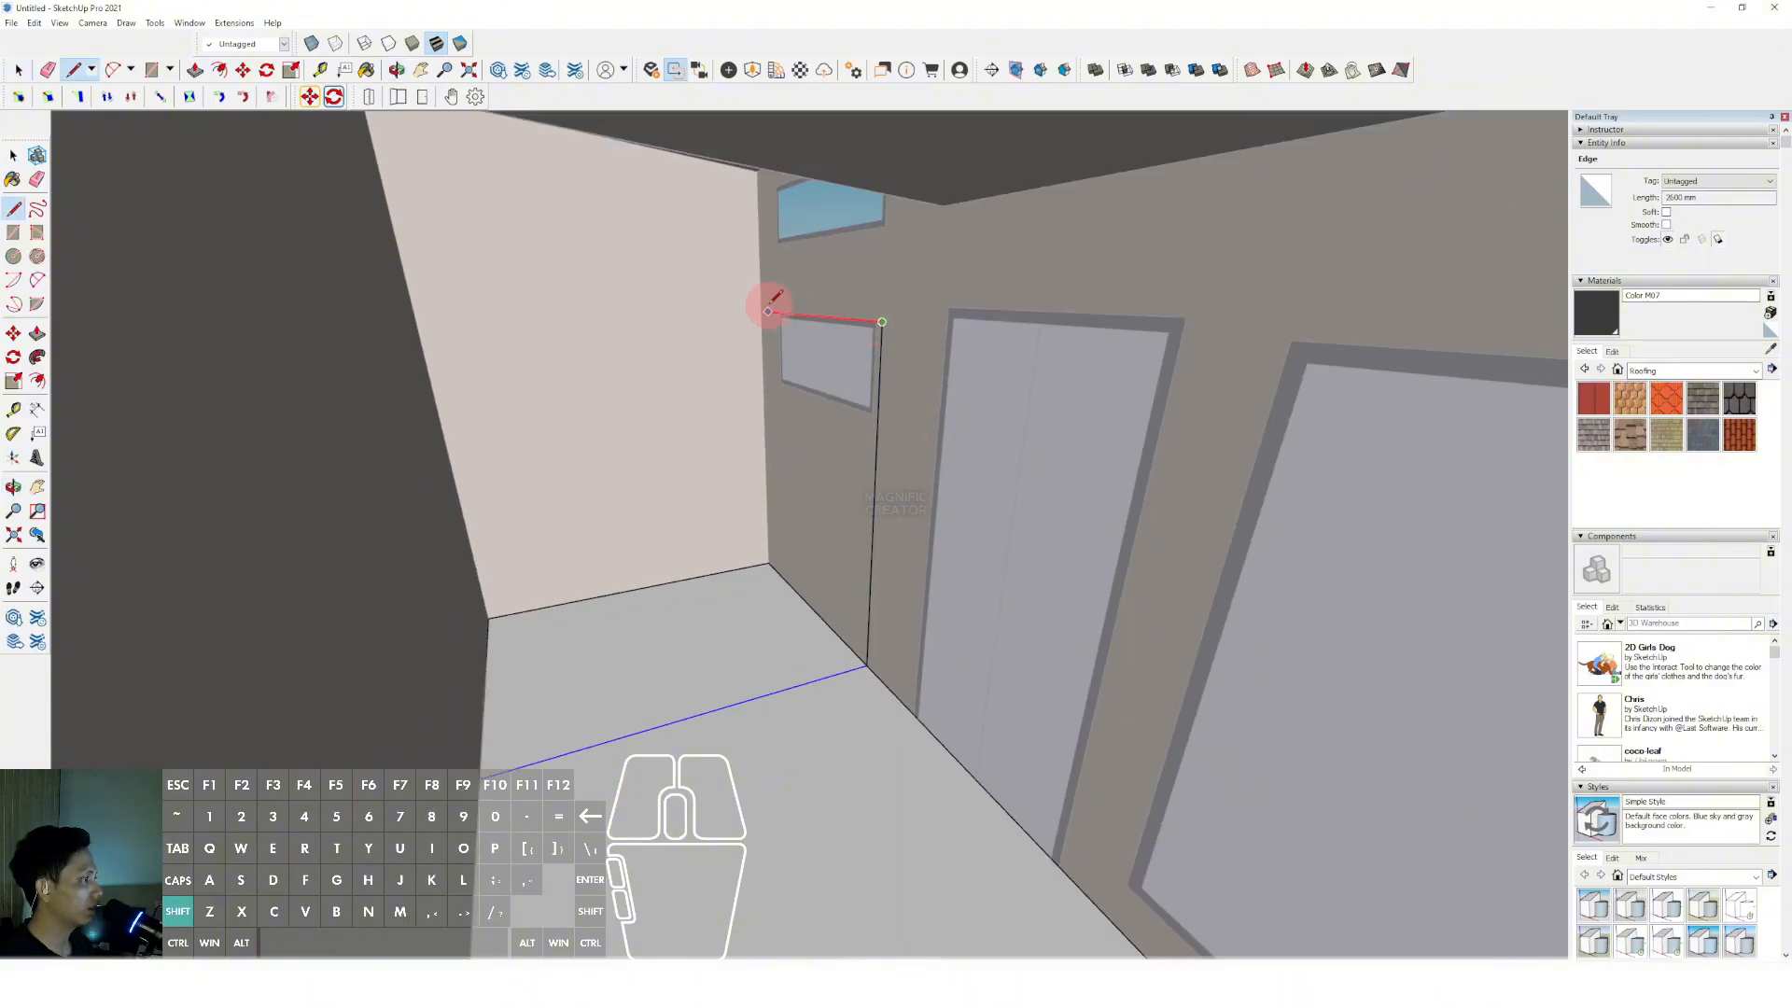
Inside the wall group, draw a line from the floor divider up the front wall and across to the end-wall corner above the lower window.
triple_click(900, 479)
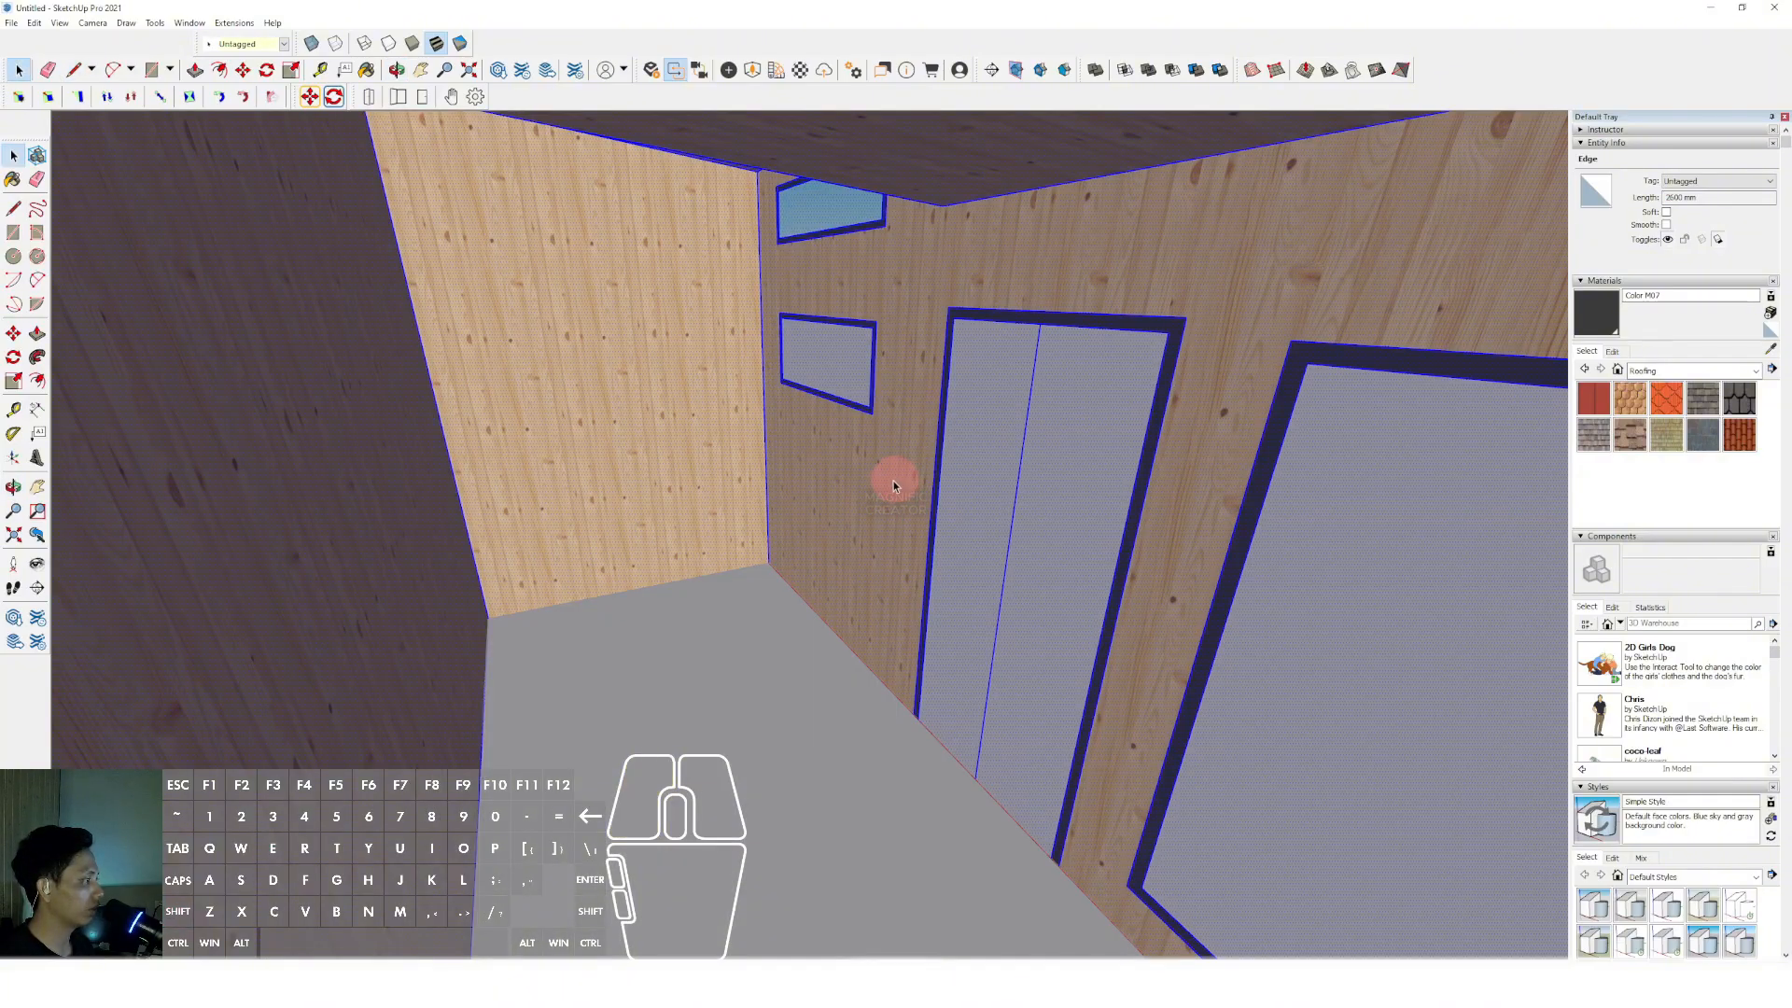
key("d")
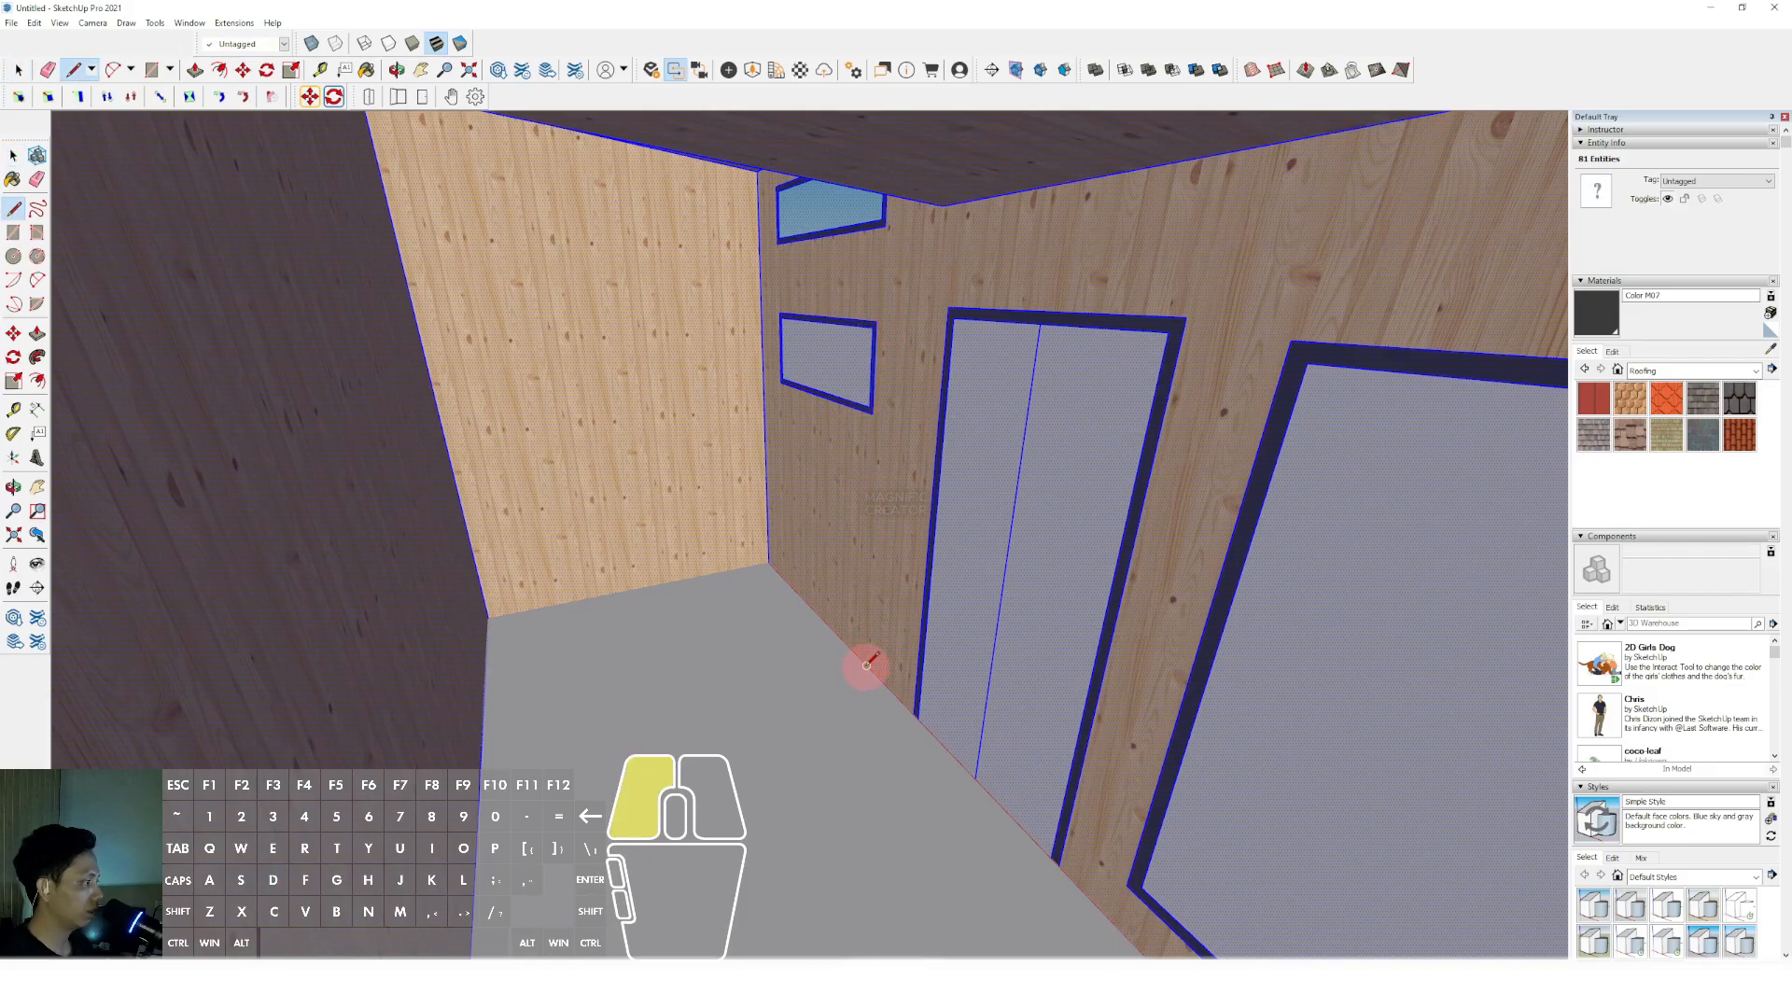
left_click(867, 664)
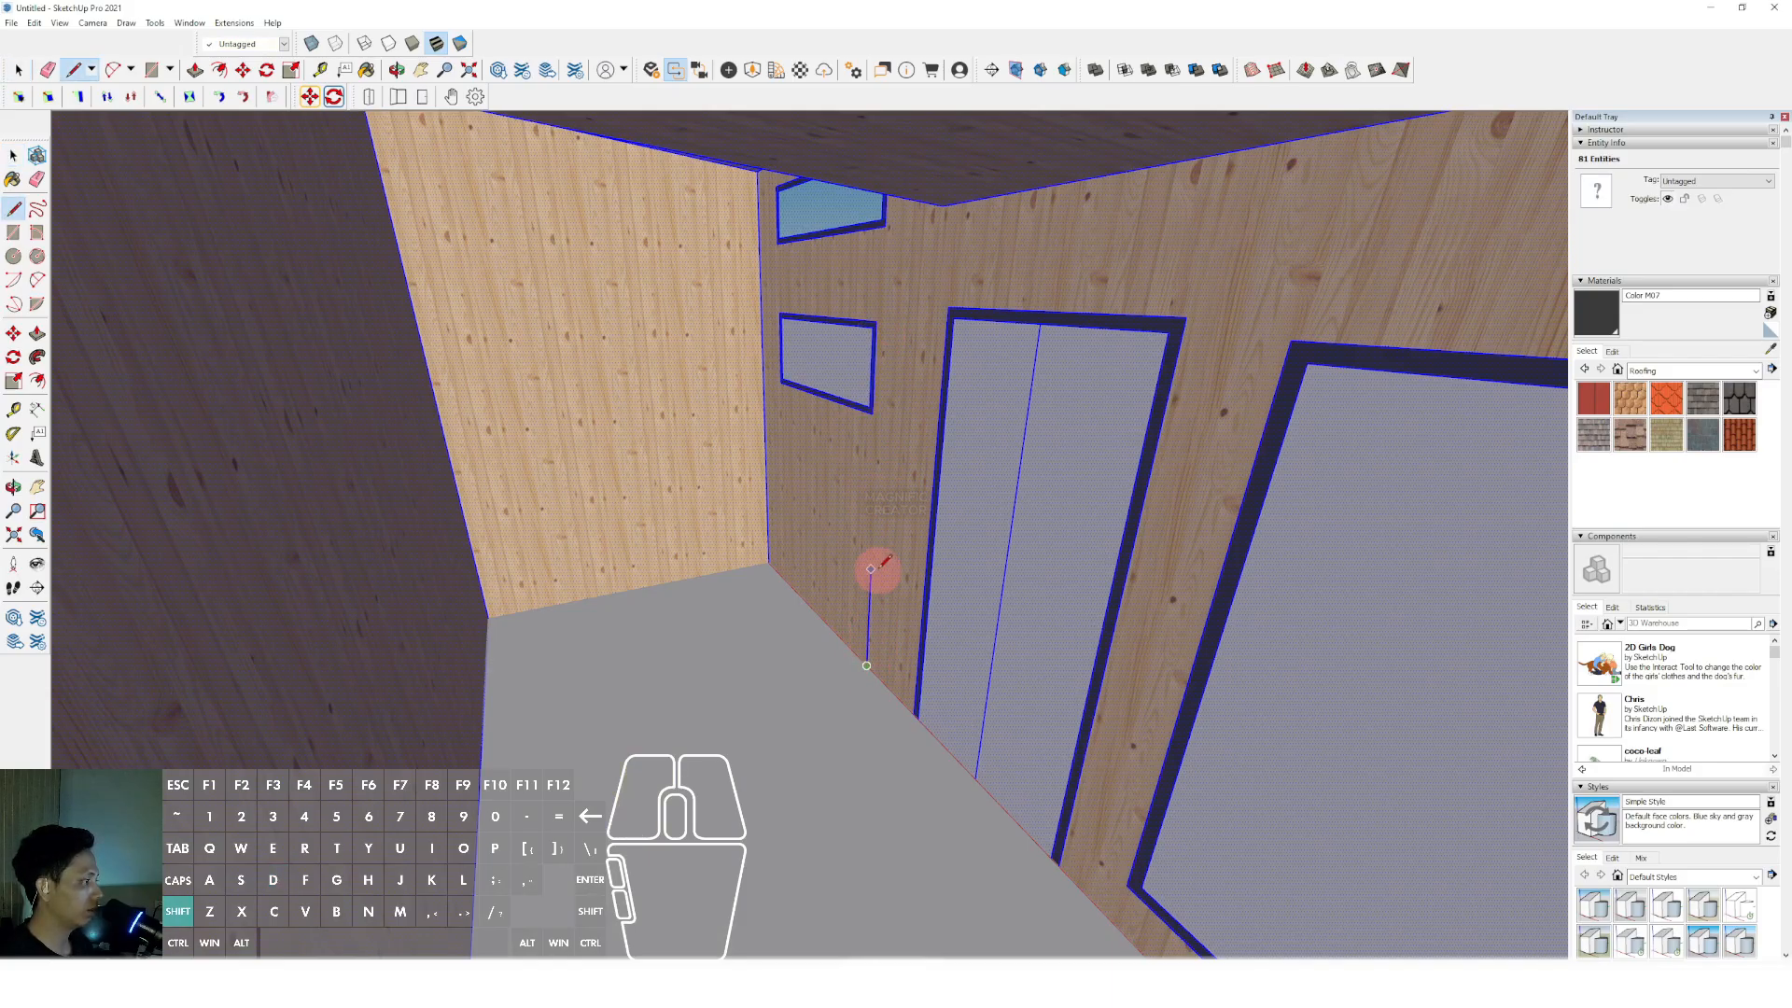
left_click(764, 310, "shift")
key("space")
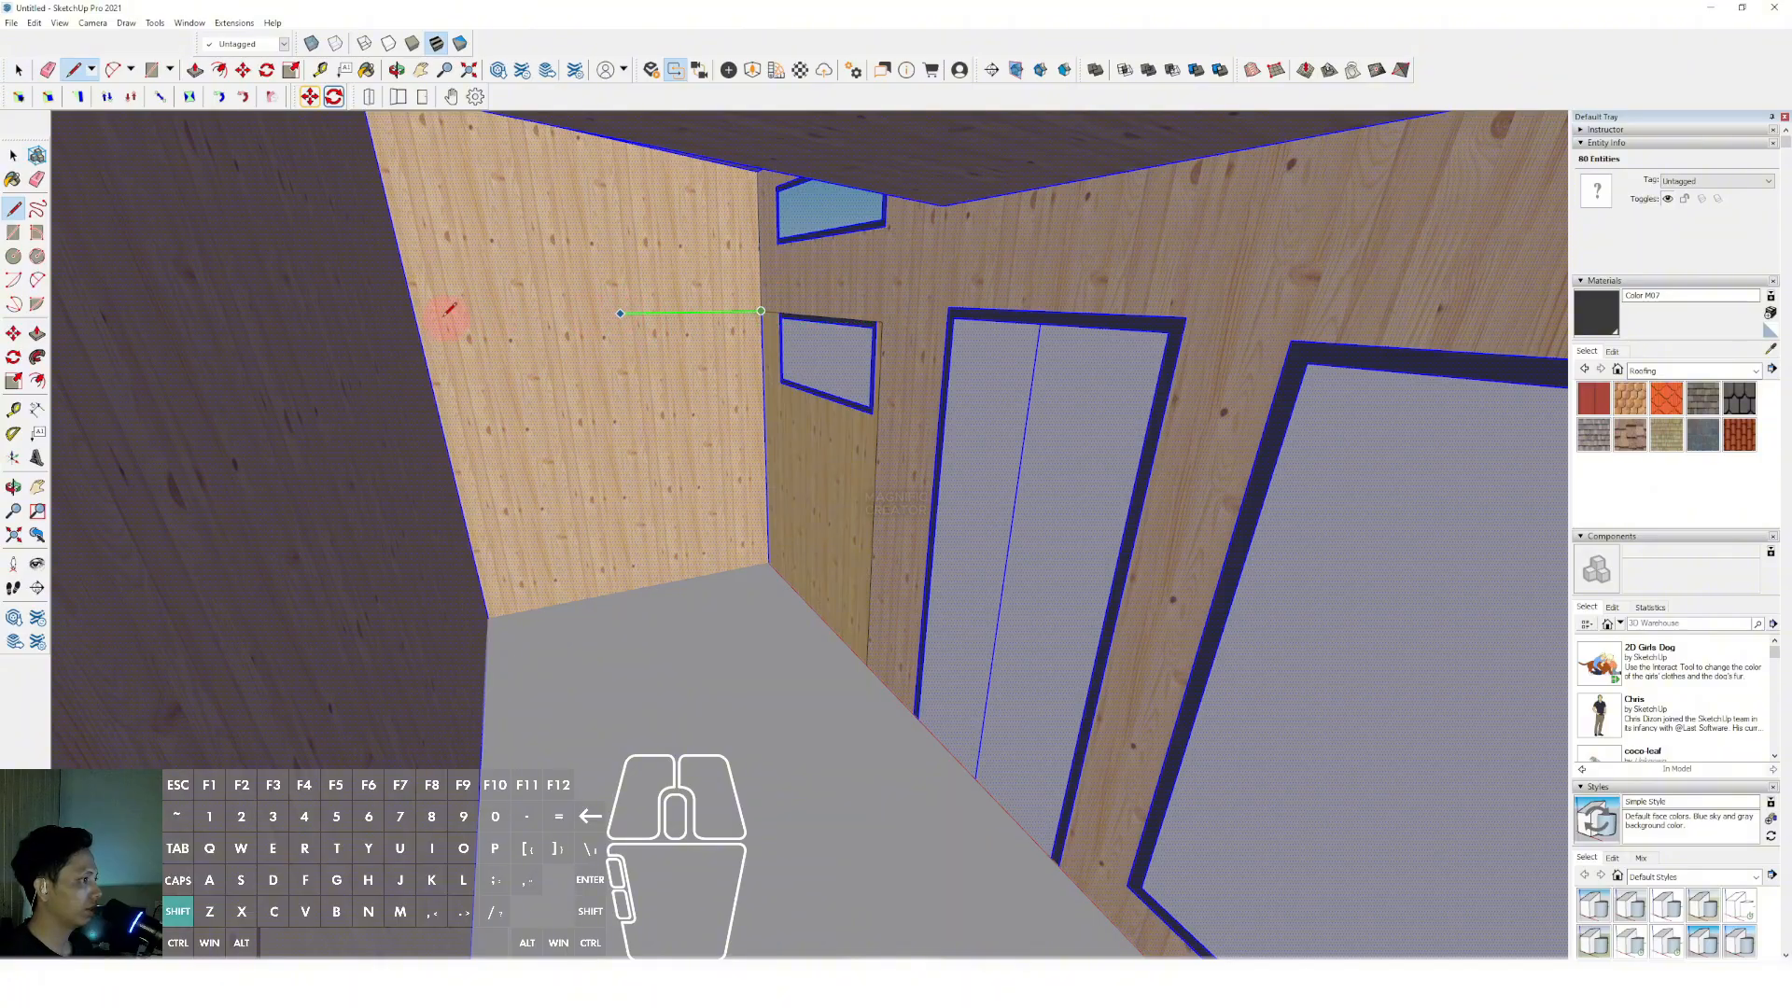
Continue the outline level across the end wall and along the rear wall, then down to the floor divider.
left_click(410, 315)
mouse_move(410, 315)
middle_mouse_down()
mouse_move(199, 320)
mouse_move(560, 320)
mouse_move(532, 292)
mouse_move(422, 320)
middle_mouse_up()
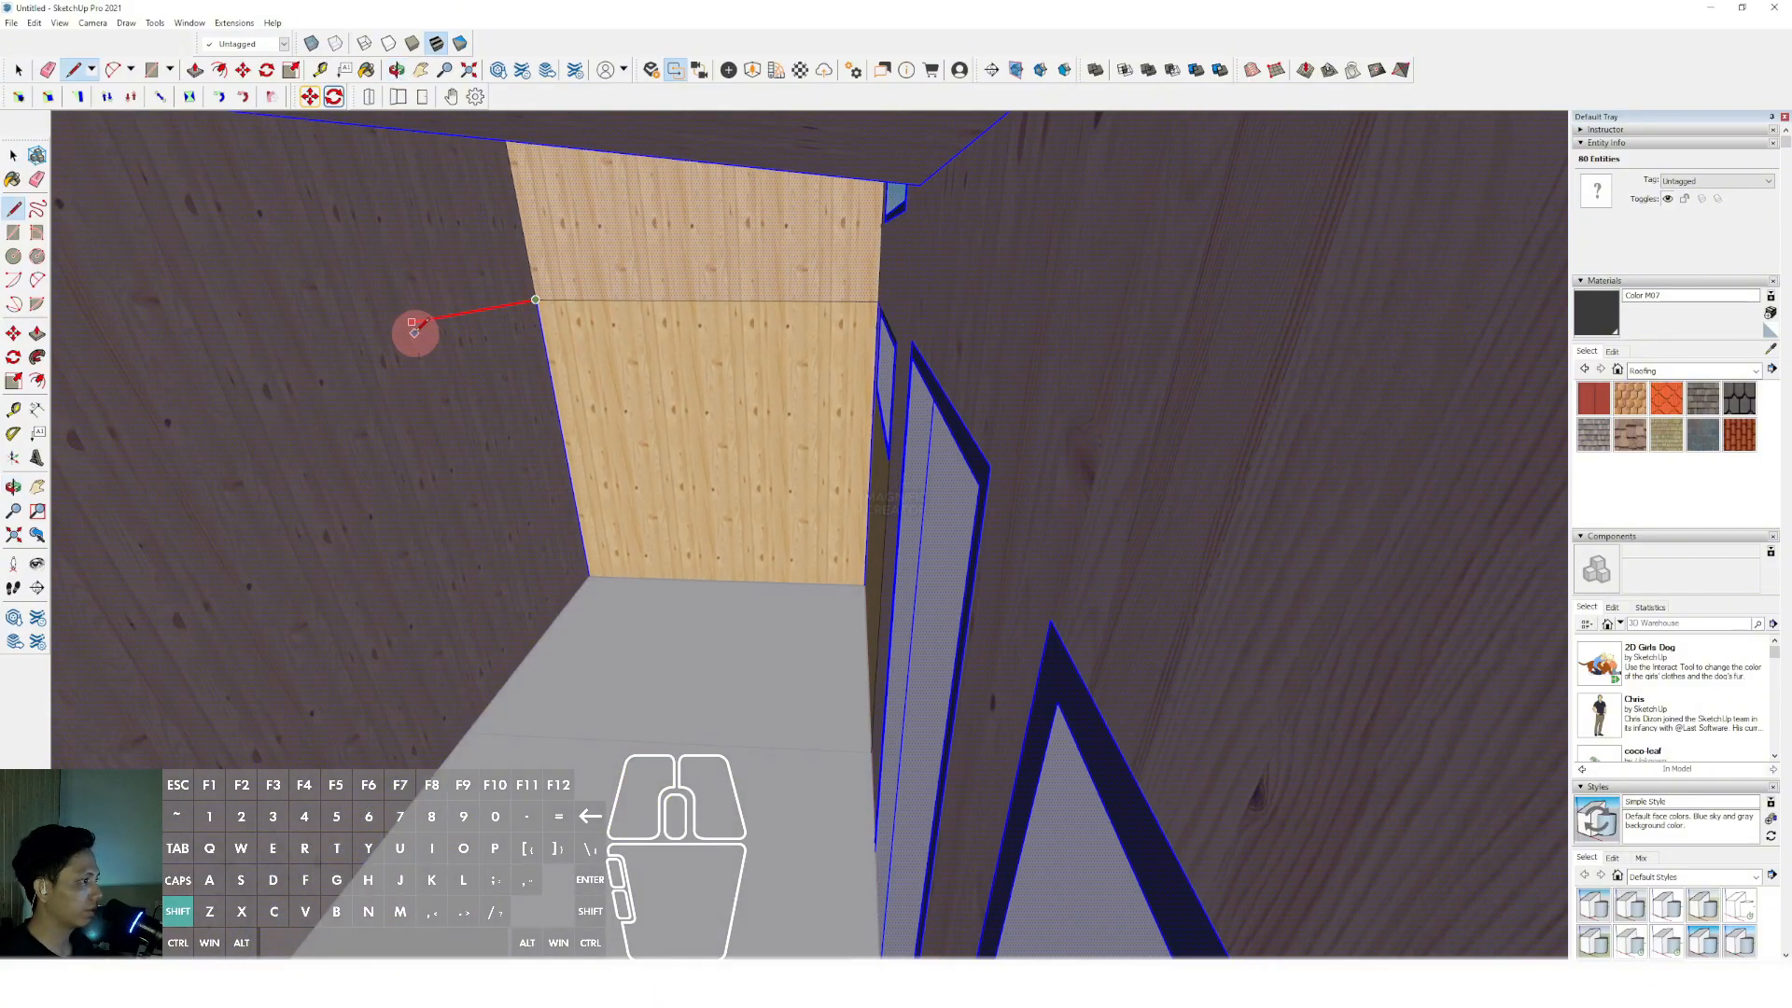
left_click(471, 730, "shift")
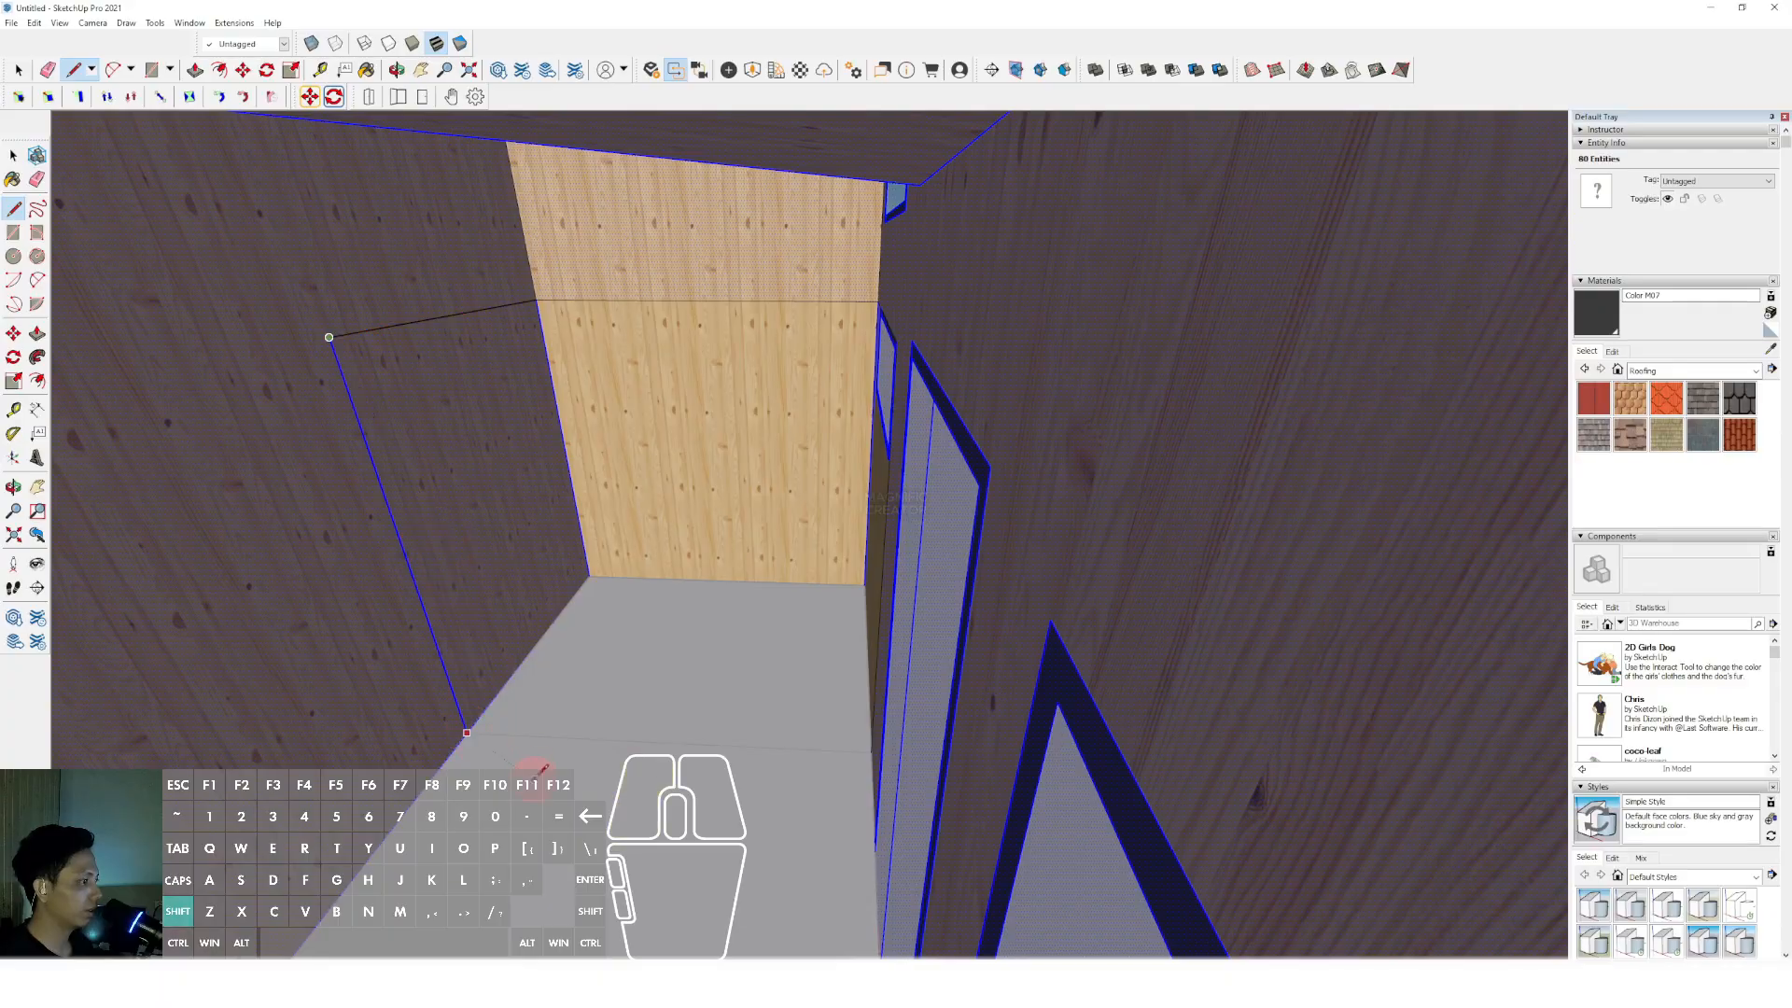
middle_click_drag(531, 560, 547, 551)
Paint the divided-off floor strip with Travertine Small Tile from the Tile collection.
left_click(532, 523)
left_click(1756, 371)
scroll(1715, 414, "down", 1)
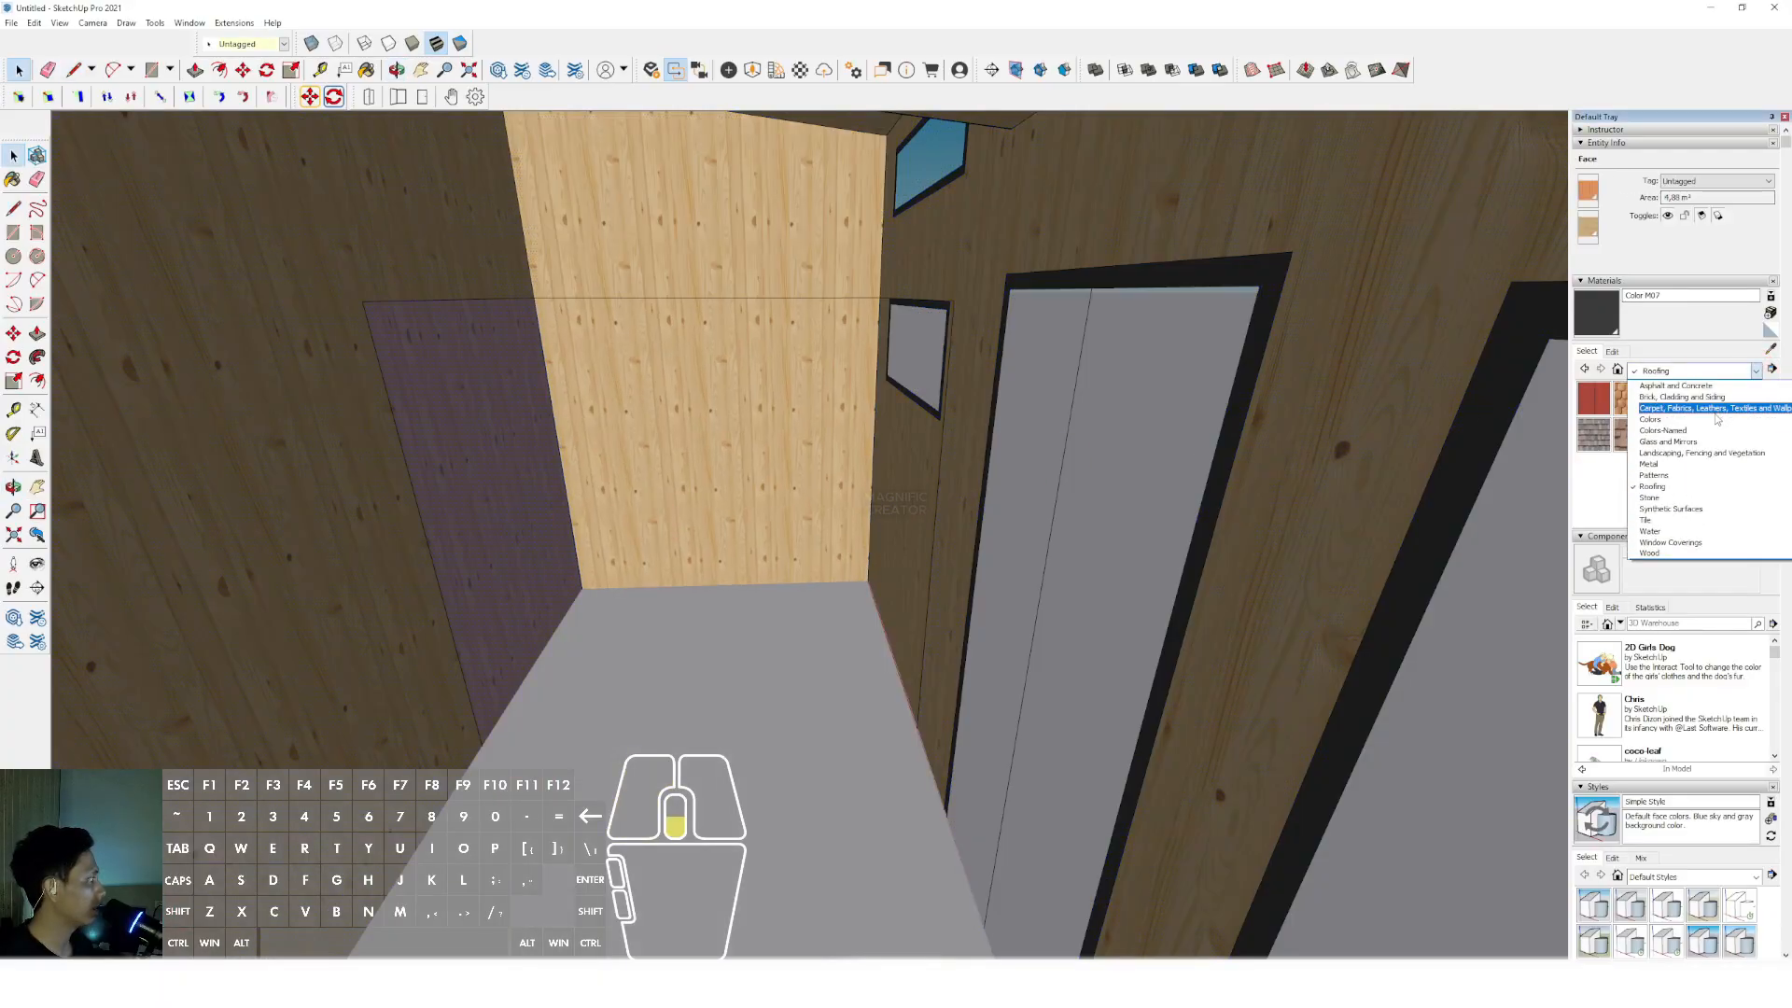
left_click(1647, 520)
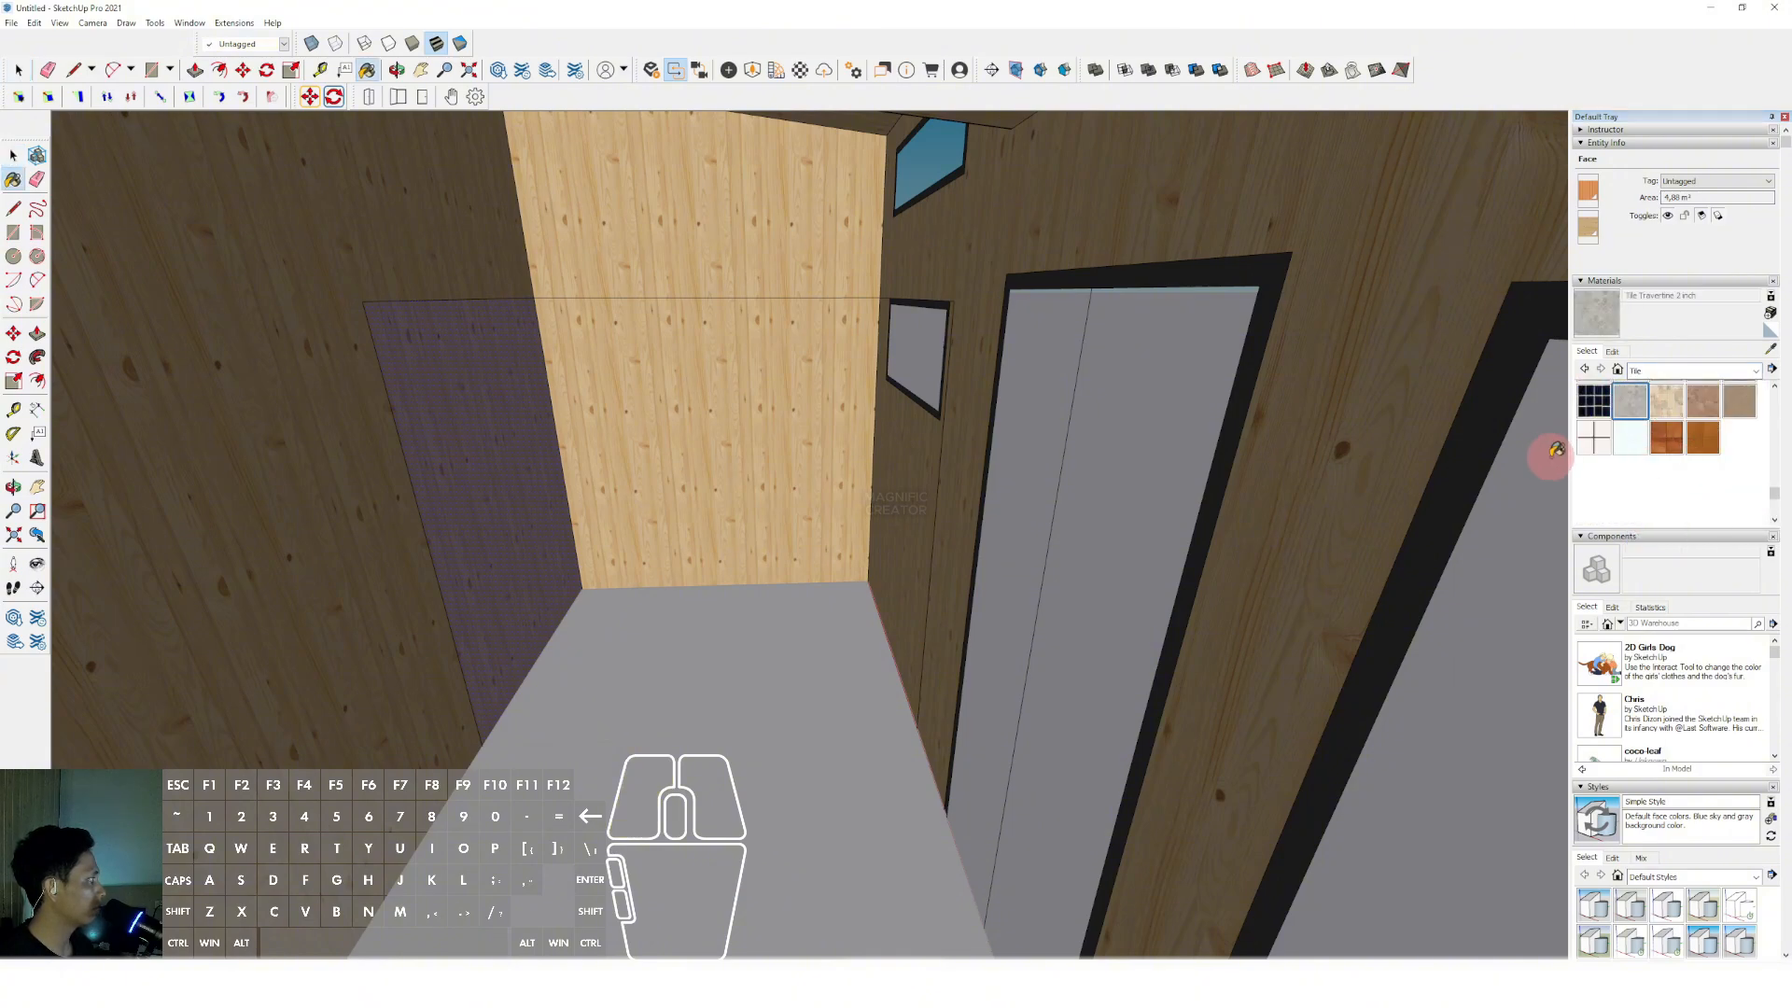
left_click(1739, 400)
middle_click_drag(574, 602, 539, 654)
key("space")
double_click(772, 676)
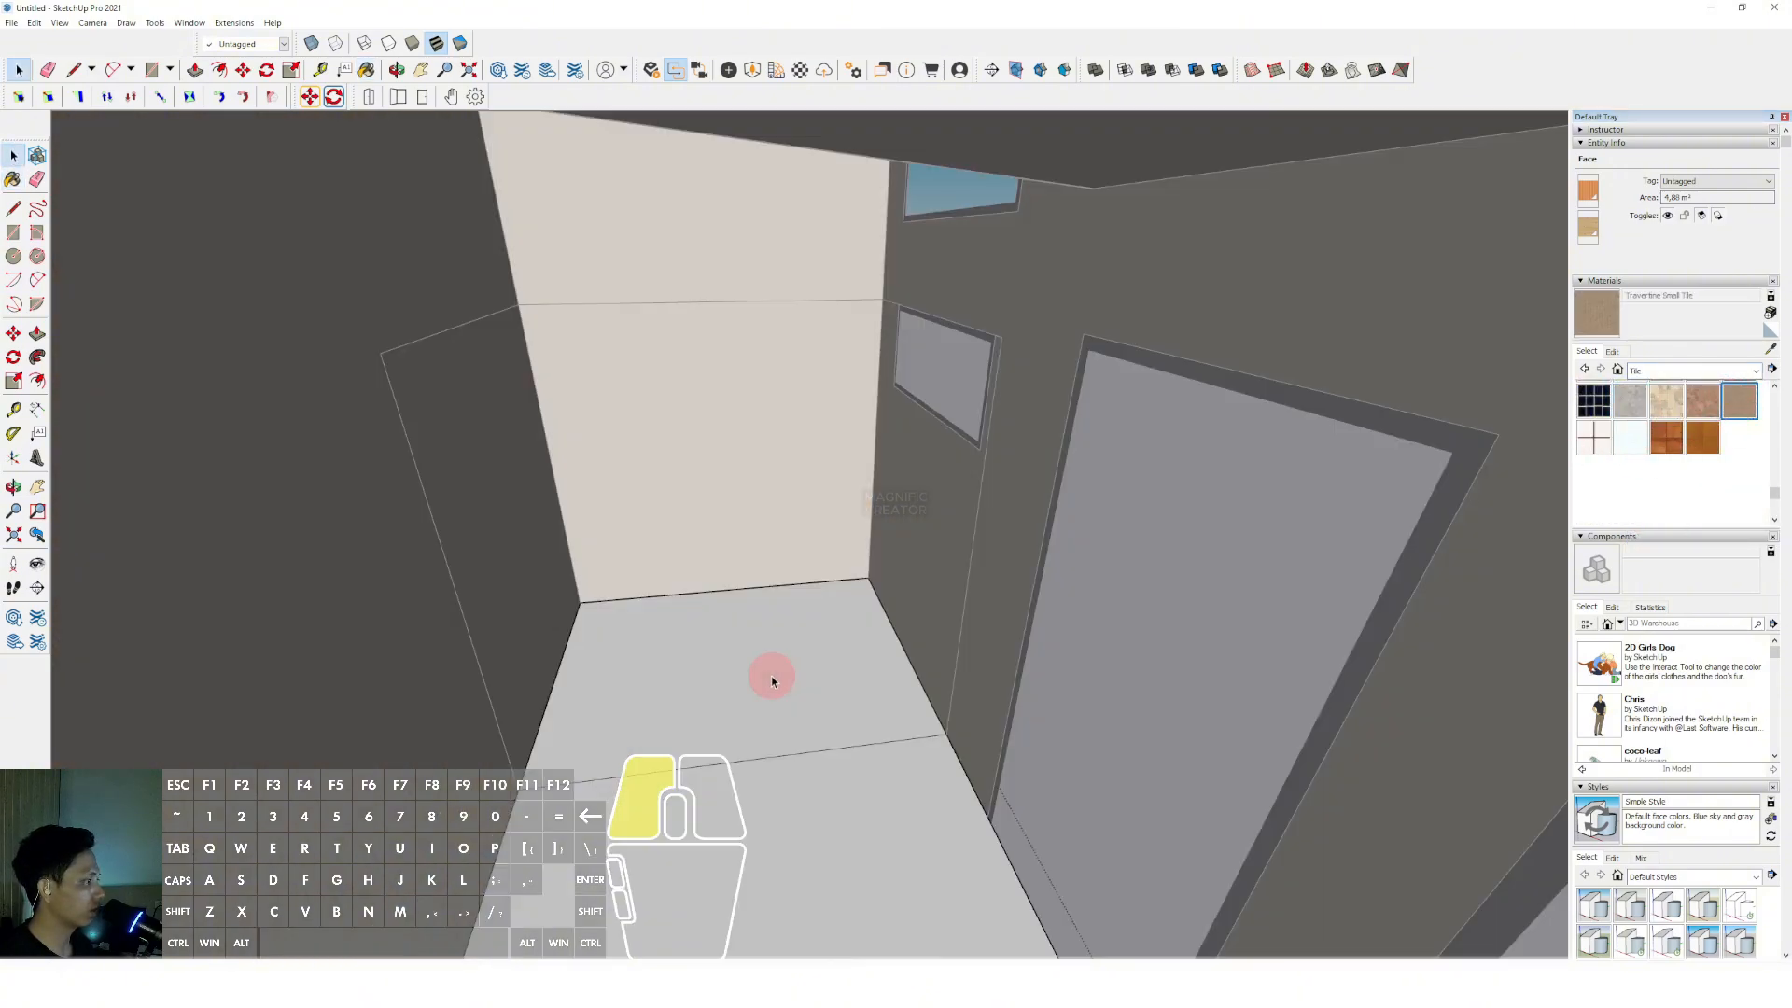
key("b")
left_click(794, 647)
Lighten the Travertine Small Tile material by setting its lightness to 79.
key("space")
scroll(794, 650, "up", 3)
mouse_move(794, 650)
middle_mouse_down()
mouse_move(836, 712)
mouse_move(789, 669)
middle_mouse_up()
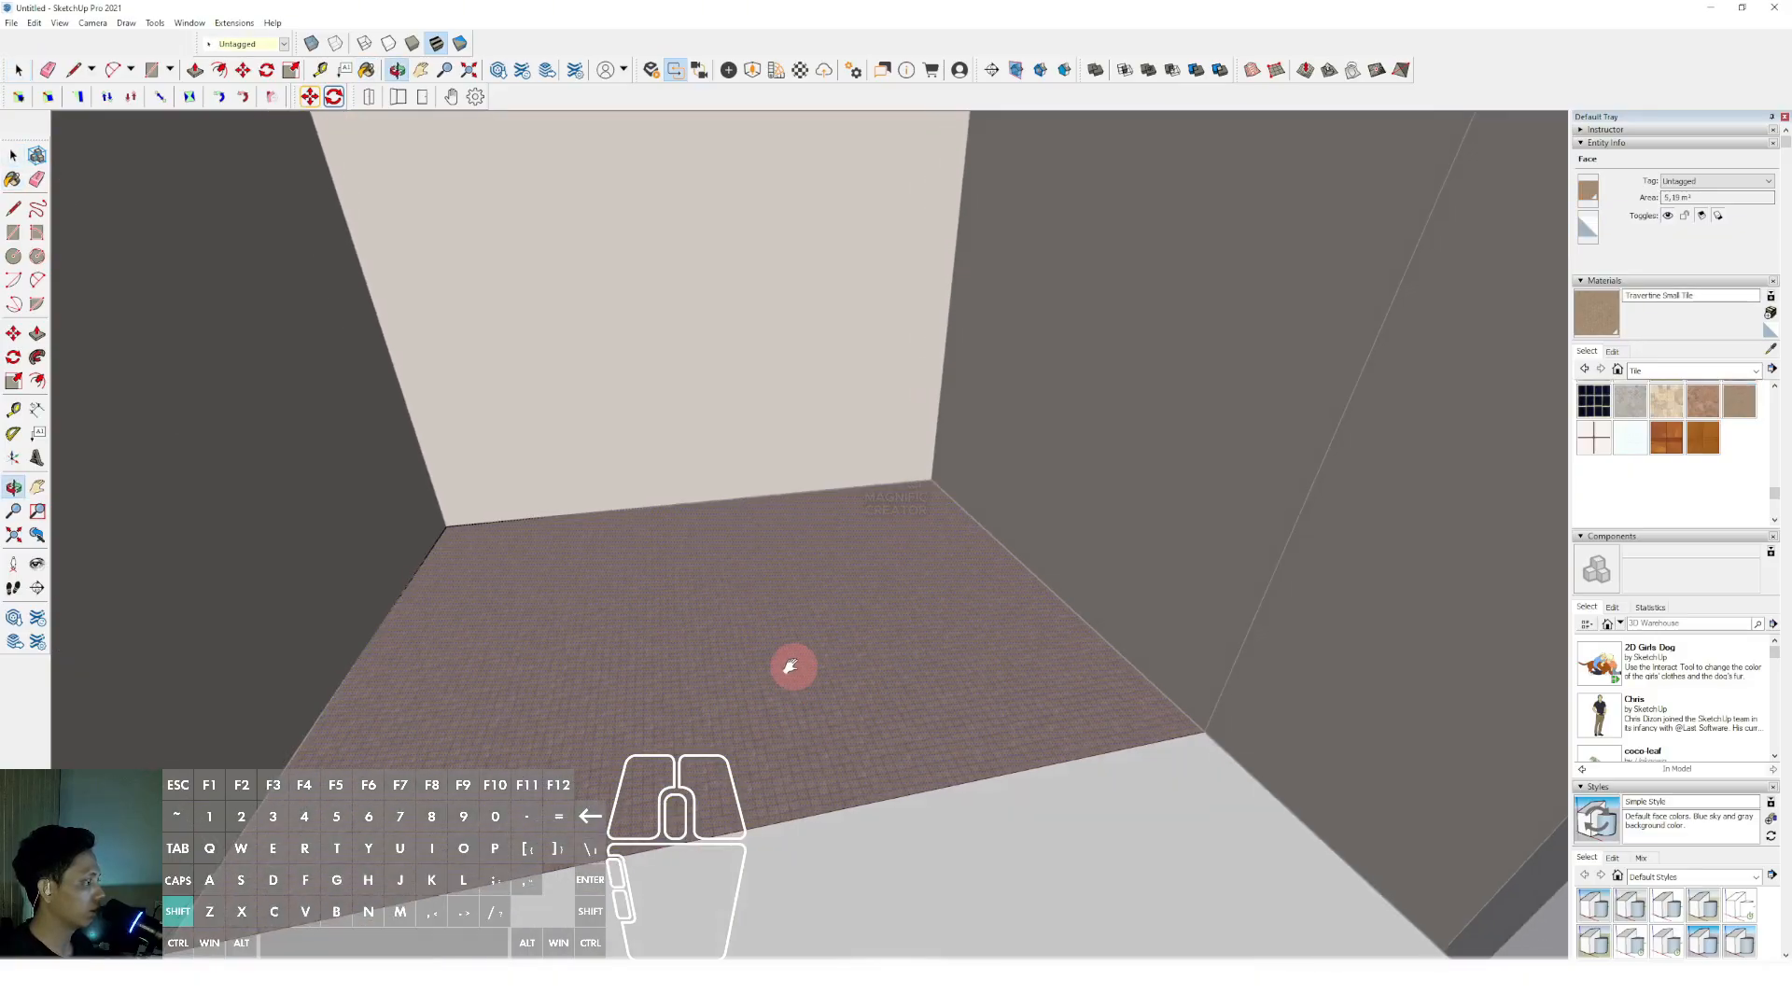
left_click(1612, 352)
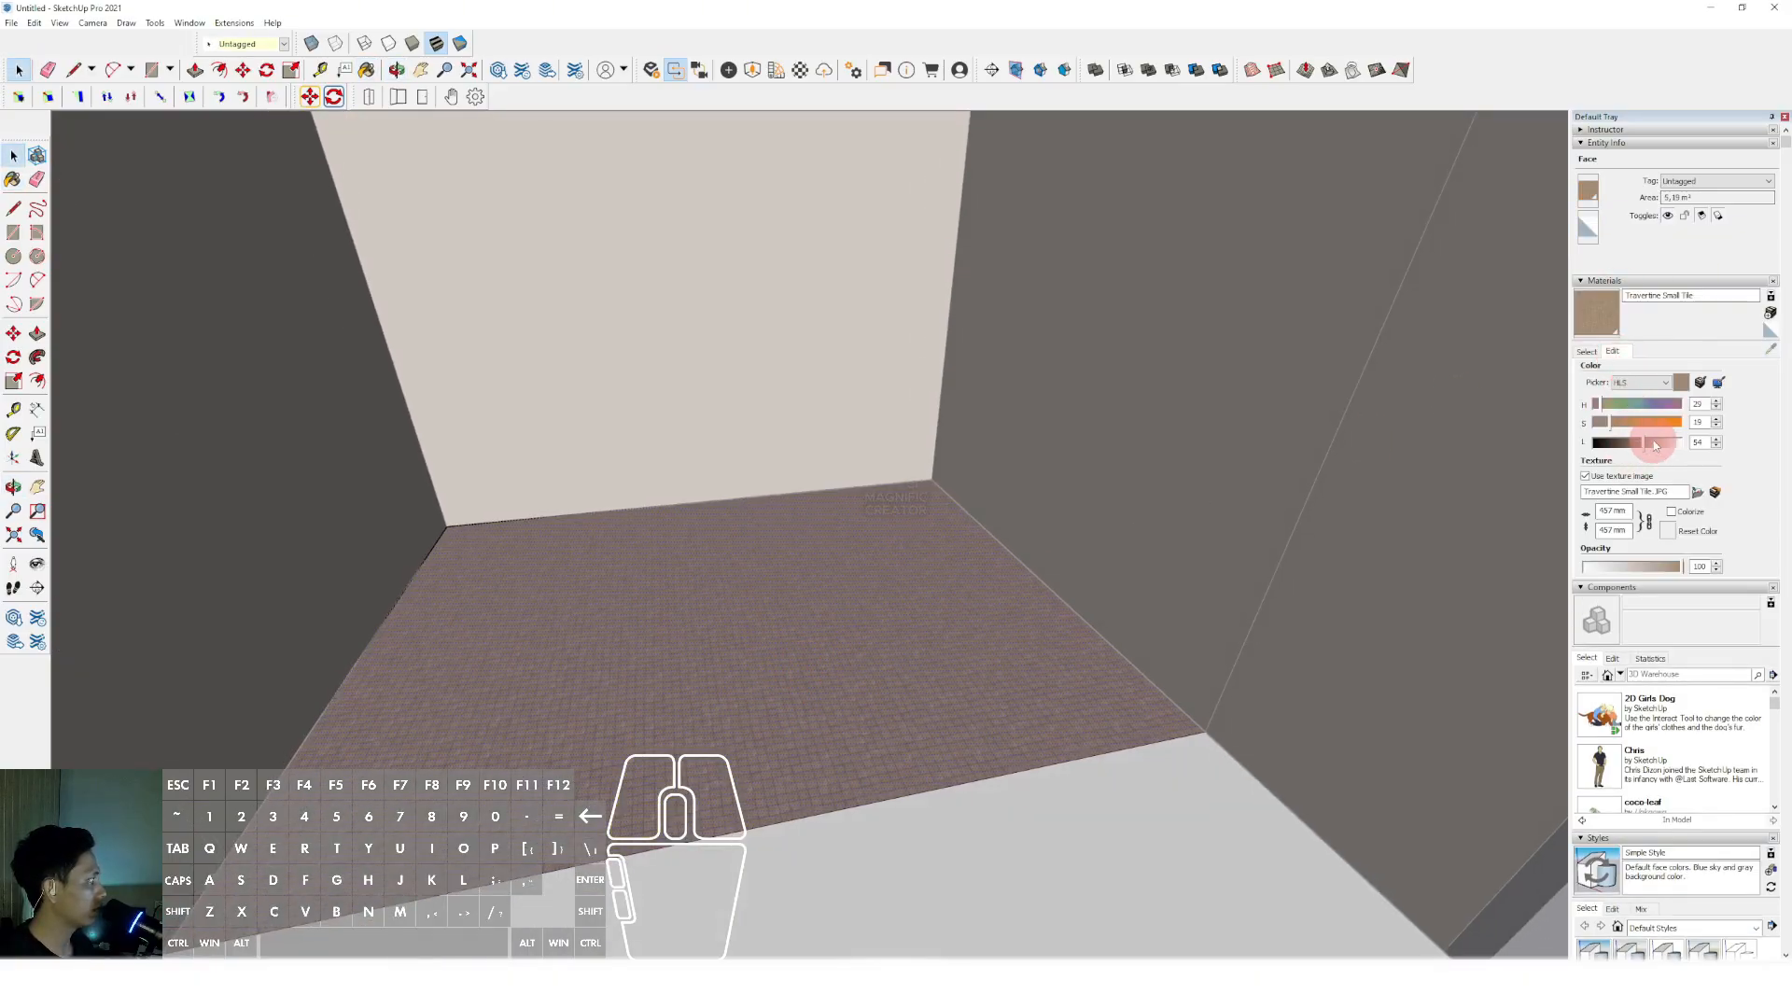
left_click(1663, 444)
Paint the outlined lower sections of the end wall, front wall and rear wall with Travertine Small Tile.
scroll(992, 605, "down", 1)
middle_click_drag(992, 608, 987, 645, "shift")
triple_click(1055, 477)
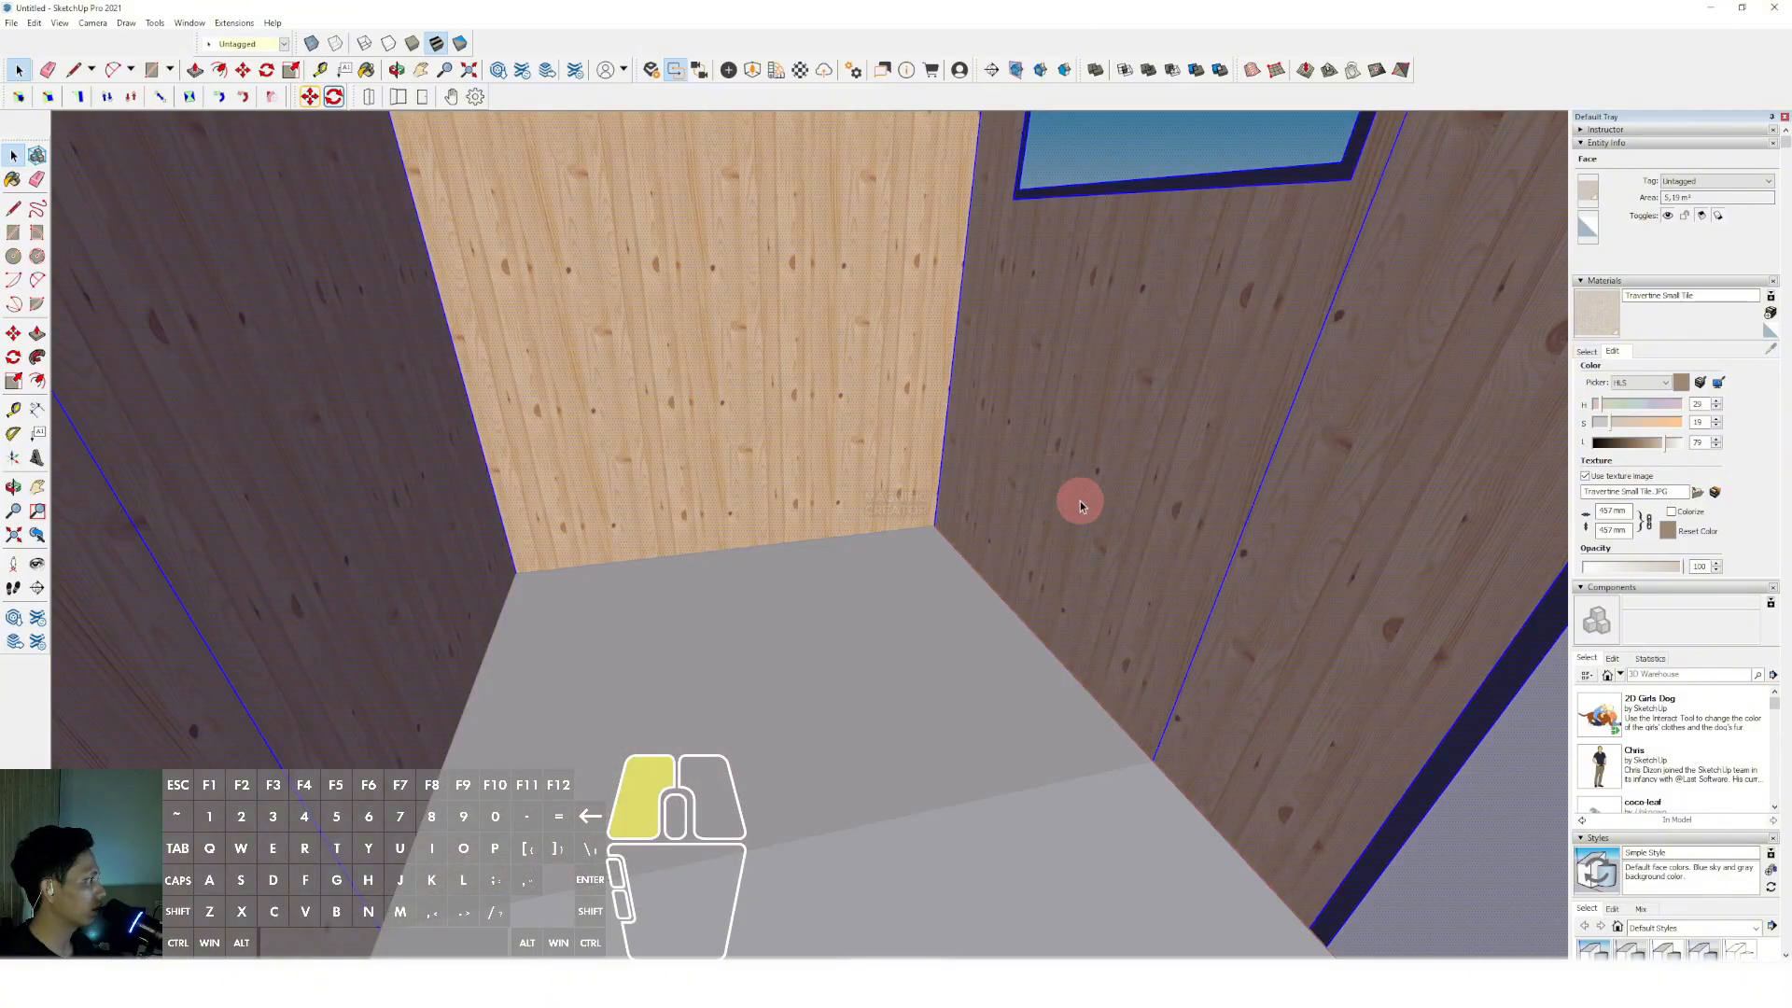
left_click(1080, 504)
key("b")
left_click(1048, 412)
left_click(447, 500)
left_click(556, 514)
scroll(556, 516, "down", 2)
mouse_move(805, 576)
middle_mouse_down()
mouse_move(804, 538)
mouse_move(784, 568)
mouse_move(1004, 477)
middle_mouse_up()
key("space")
left_click(349, 441)
Draw a horizontal rectangle across the top of the tiled area between the front and rear walls and group it.
middle_click_drag(1138, 490, 824, 528)
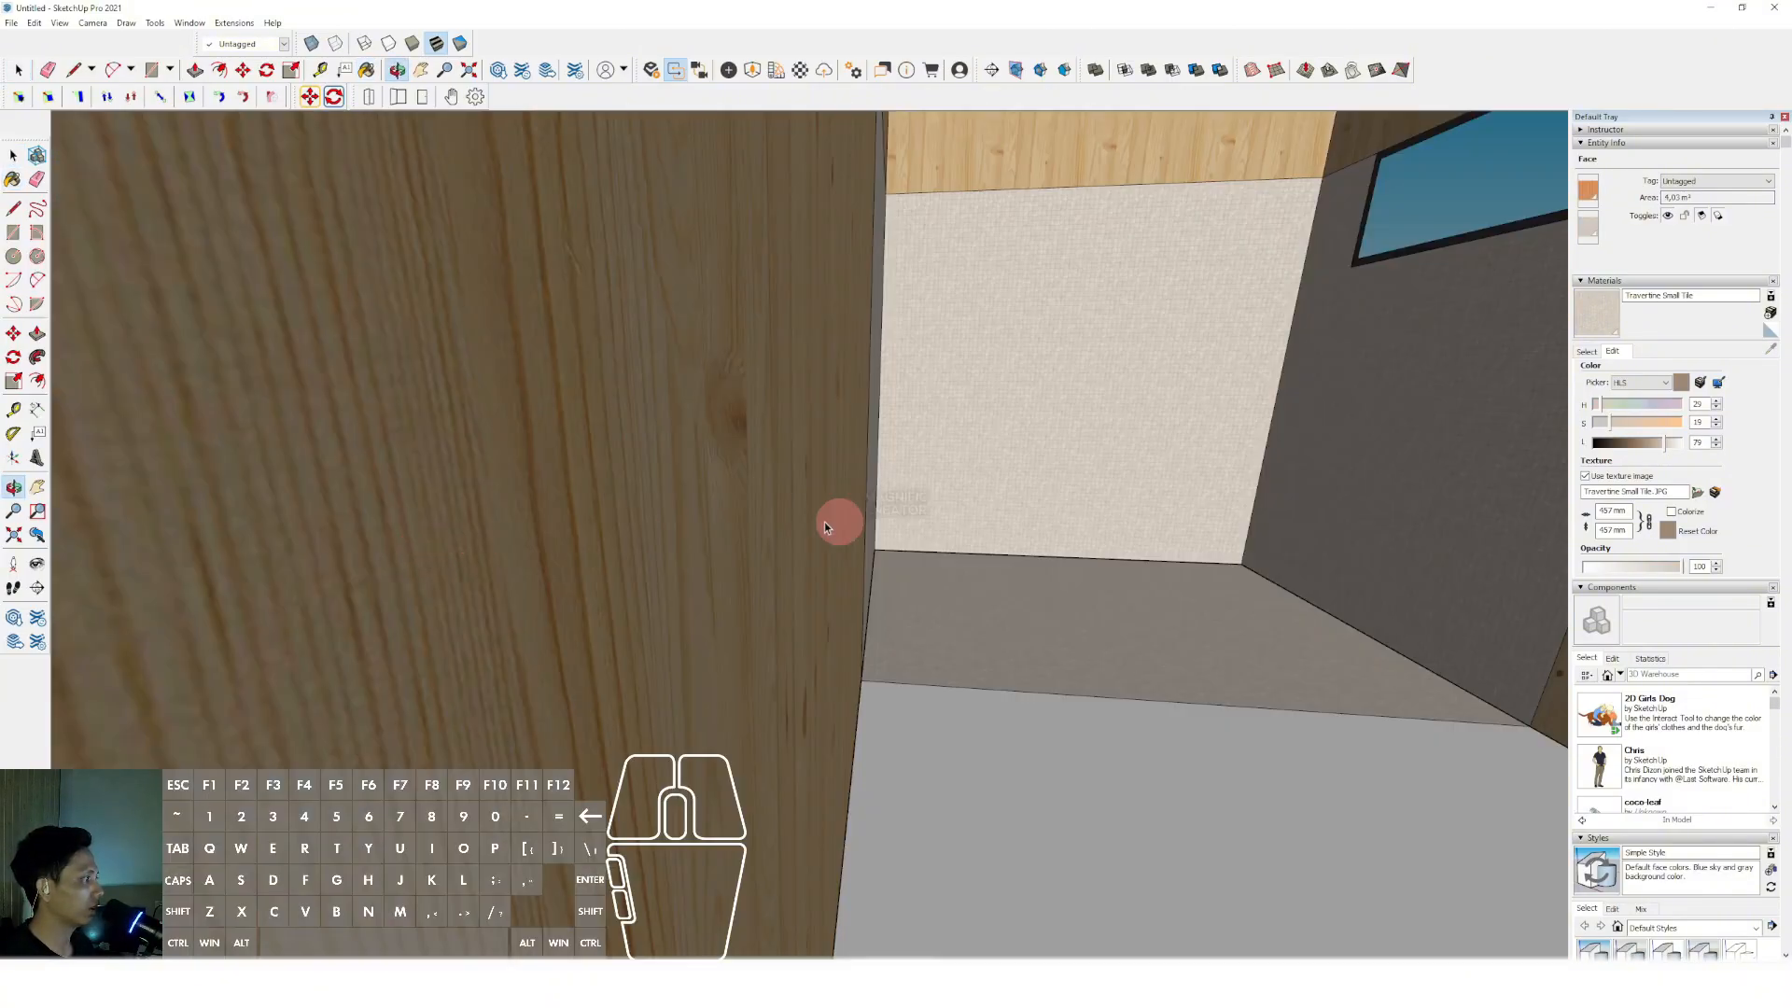
middle_click_drag(1082, 504, 987, 519, "shift")
scroll(988, 519, "down", 1)
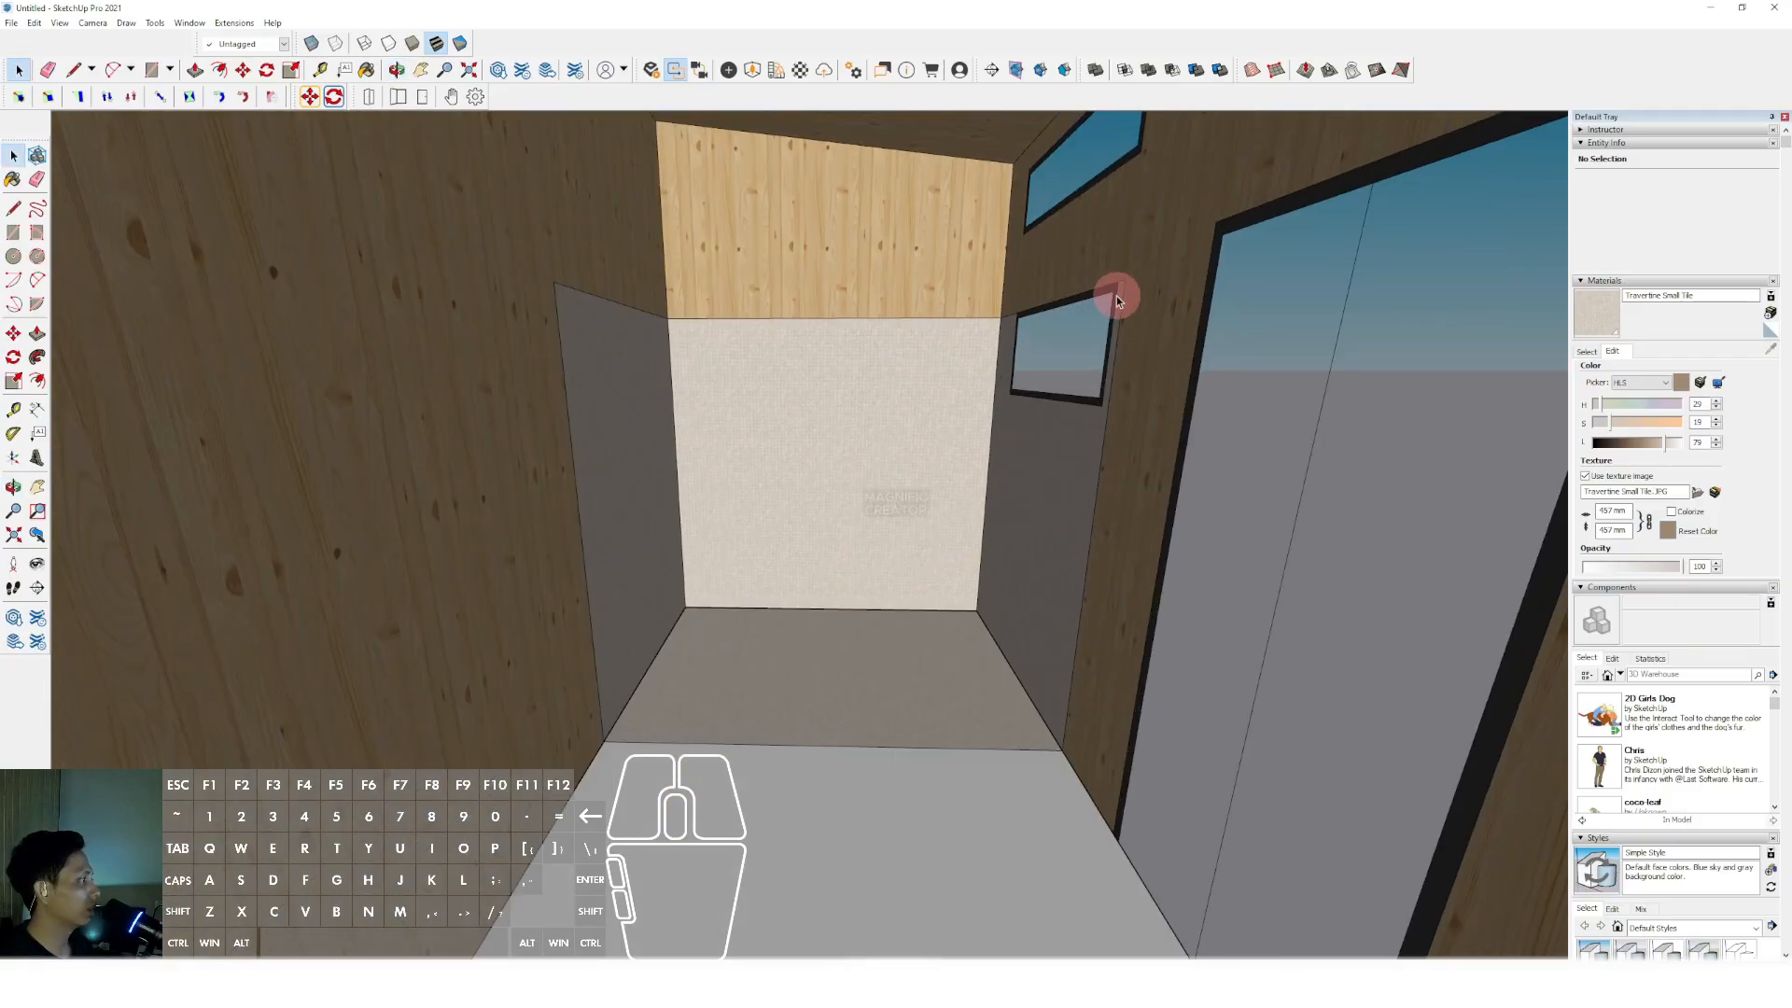
scroll(1117, 299, "up", 1)
key("r")
left_click(1127, 271)
left_click(602, 325)
key("space")
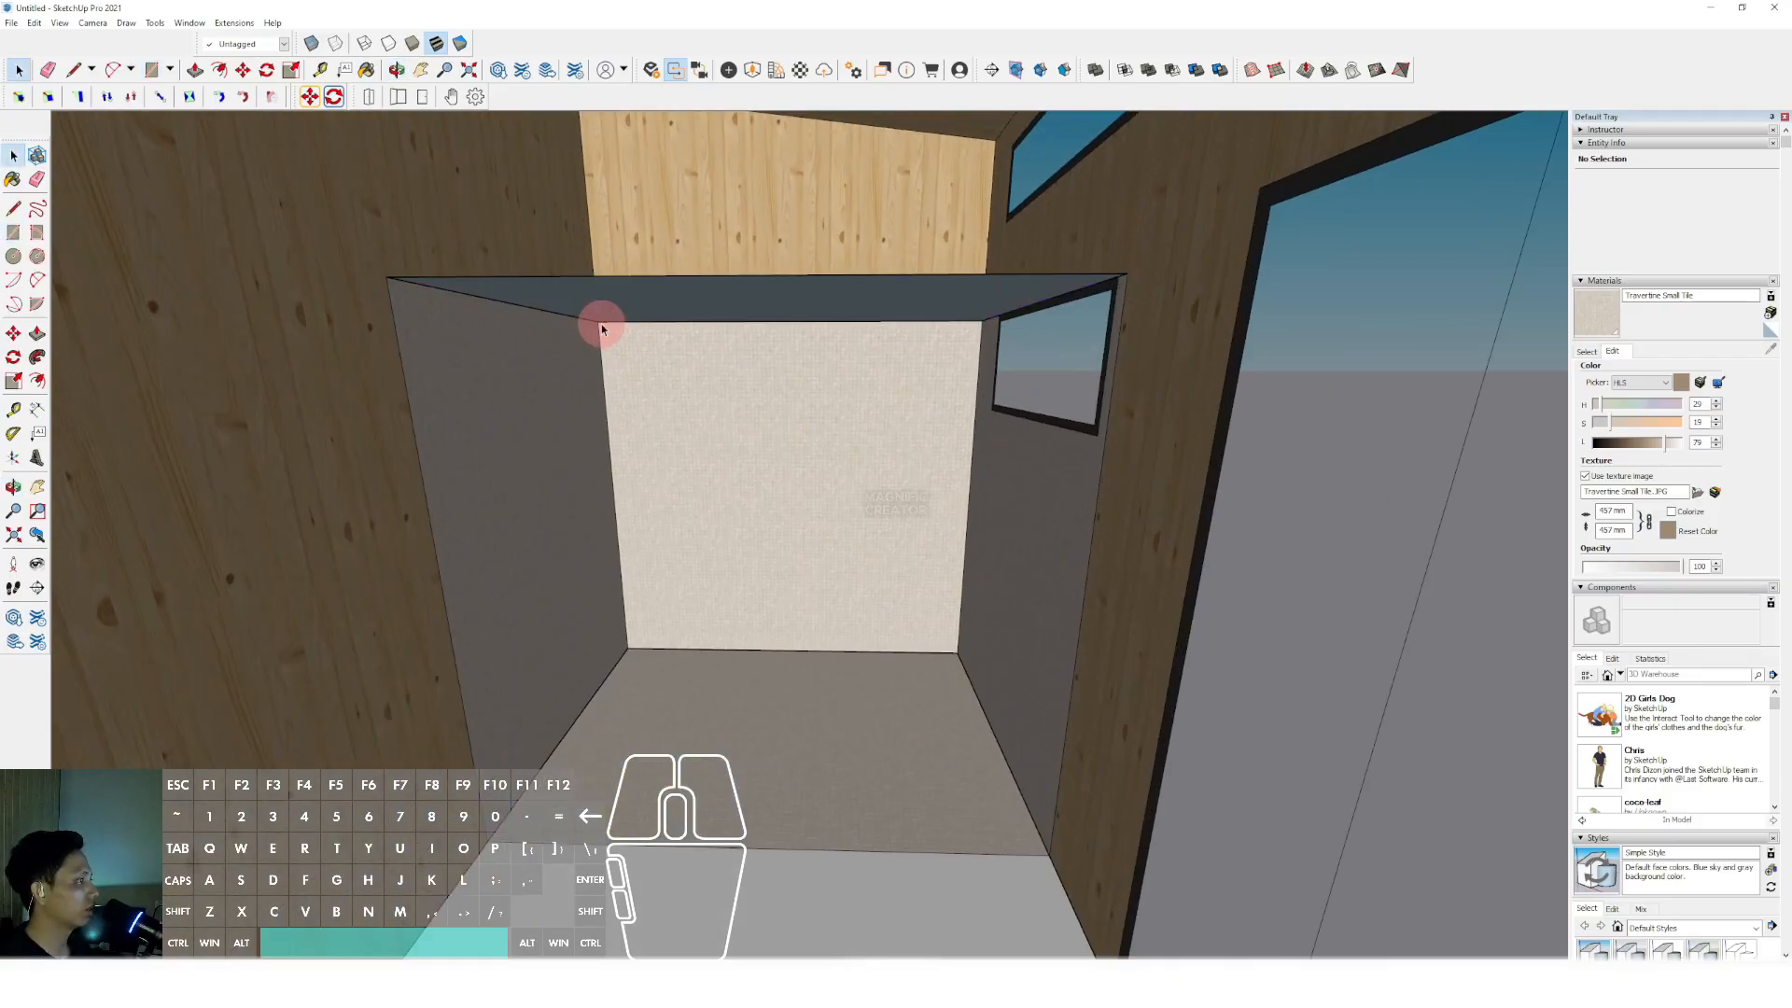
double_click(718, 291)
right_click(718, 288)
left_click(782, 408)
Sample the wood material from the wall and paint the ceiling panel over the tiled area with it.
left_click(1585, 352)
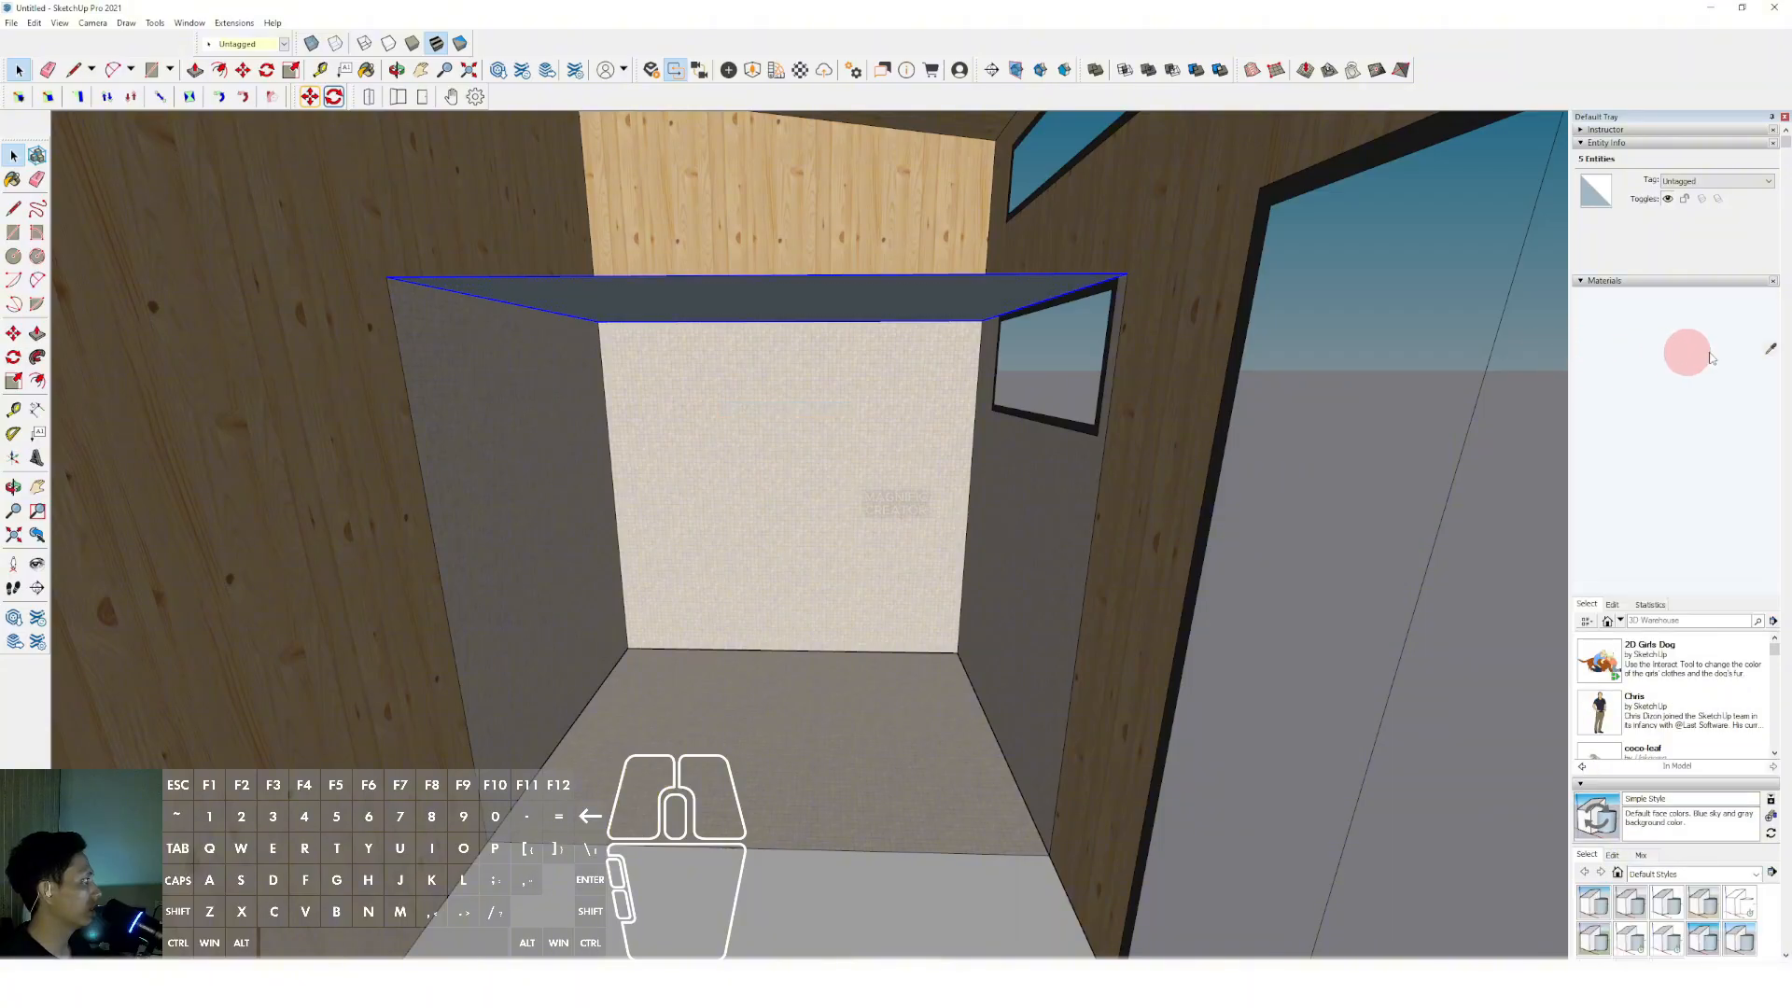
left_click(1770, 349)
left_click(1177, 312)
left_click(861, 304)
key("space")
Inside the floor group, copy the tiled area's edge at the front wall inward to divide the tiled floor.
mouse_move(861, 306)
middle_mouse_down()
mouse_move(893, 449)
mouse_move(936, 332)
mouse_move(967, 608)
mouse_move(973, 582)
mouse_move(943, 575)
mouse_move(934, 640)
mouse_move(970, 714)
middle_mouse_up()
scroll(882, 642, "up", 2)
triple_click(877, 640)
scroll(984, 599, "up", 1)
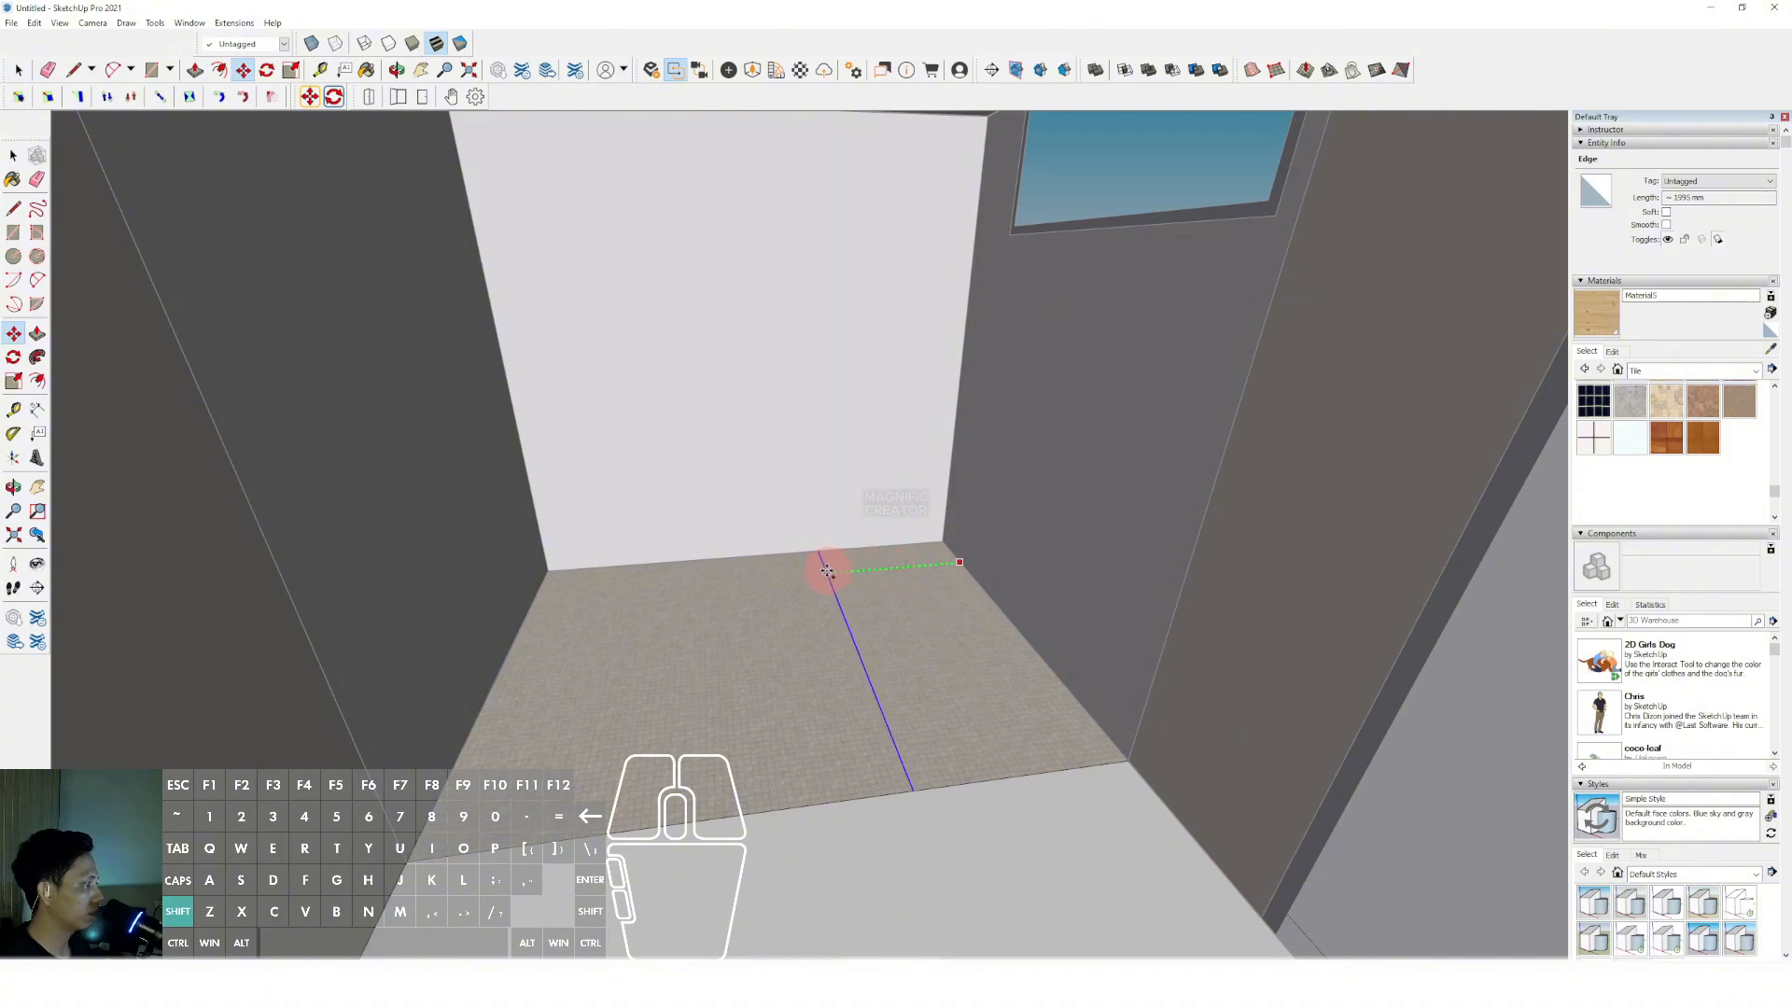
key("space")
scroll(805, 571, "down", 3)
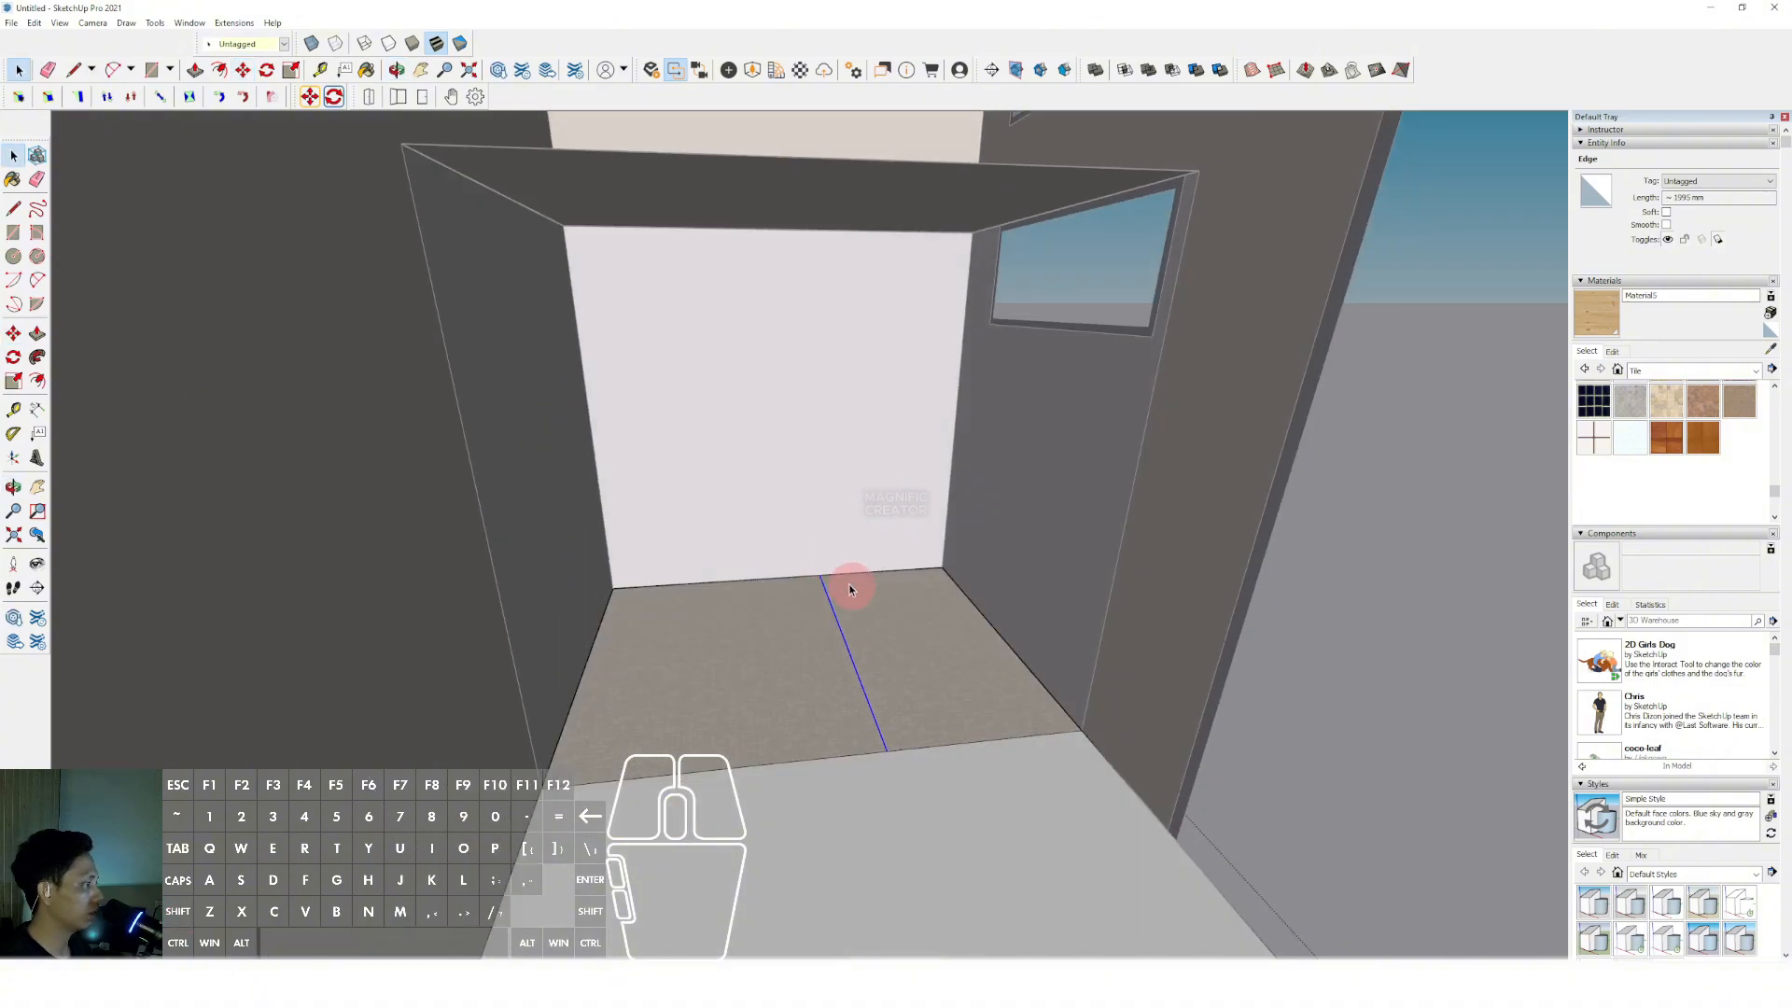
middle_click_drag(1083, 553, 1306, 558, "shift")
left_click(507, 519)
Draw a small circle on the ceiling panel near the window and extrude it downward into a thin grouped disc.
middle_click_drag(893, 548, 883, 464, "shift")
mouse_move(896, 372)
middle_mouse_down("shift")
mouse_move(920, 288)
mouse_move(872, 354)
middle_mouse_up("shift")
key("c")
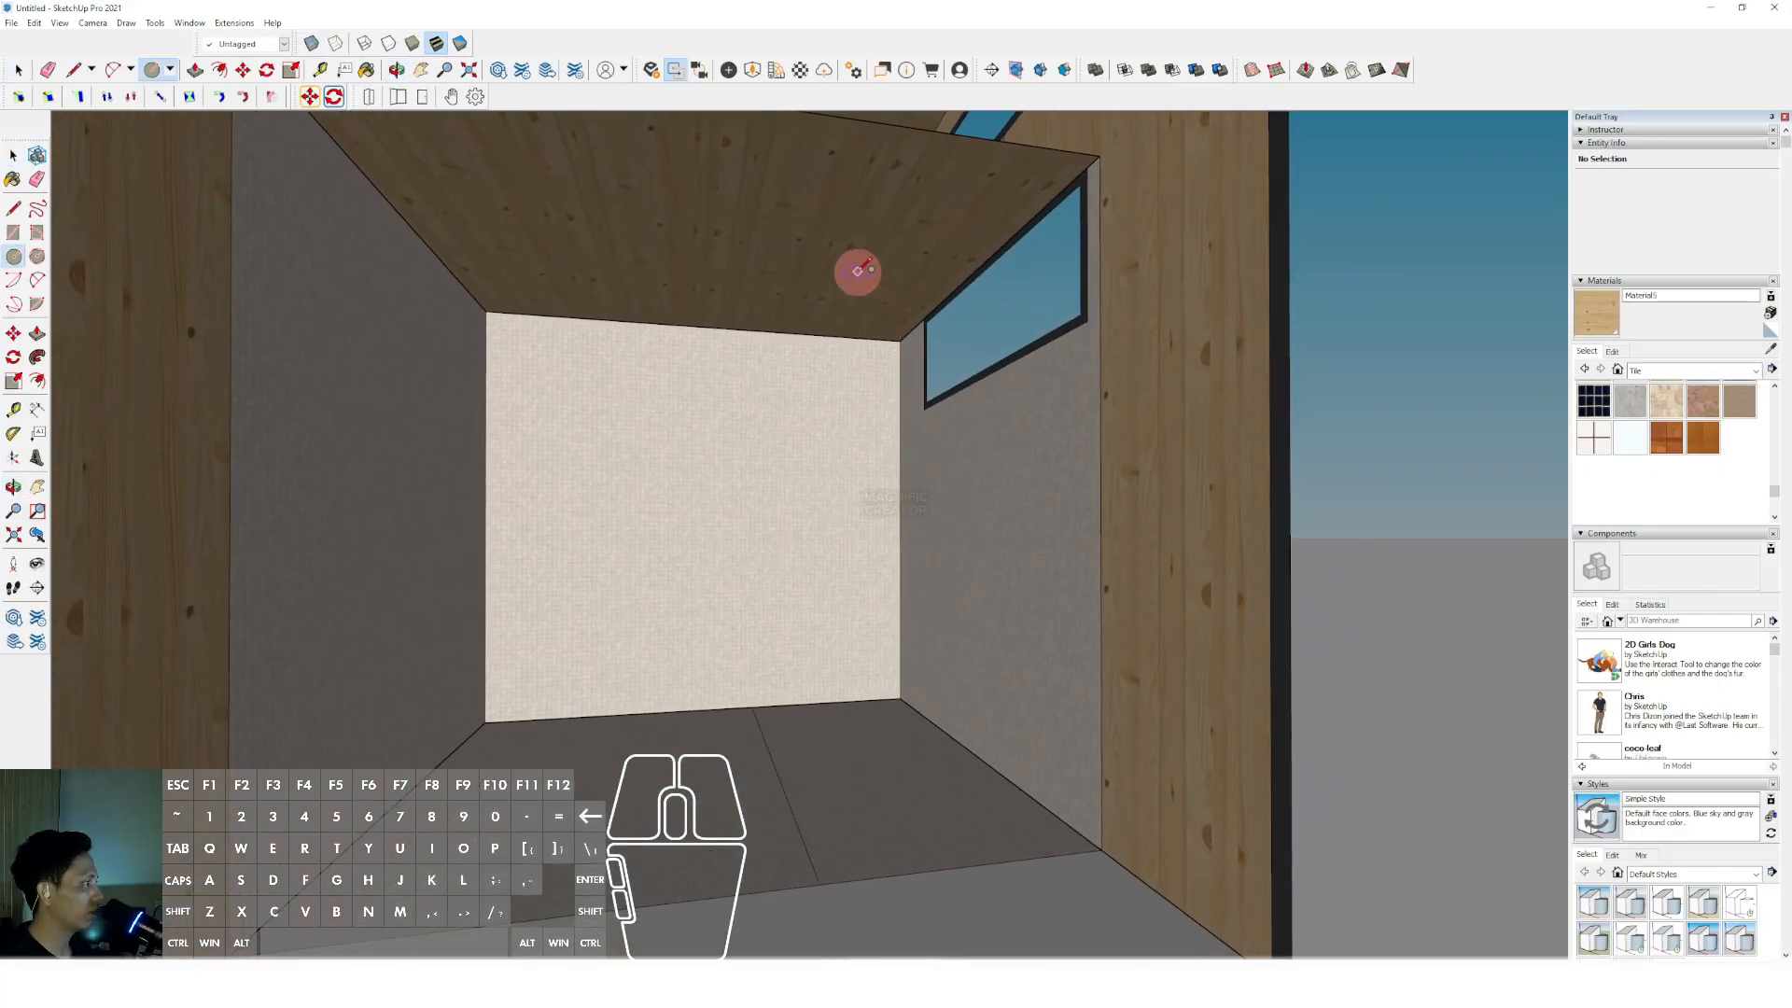
left_click(841, 269)
left_click(864, 271)
key("space")
scroll(850, 278, "up", 2)
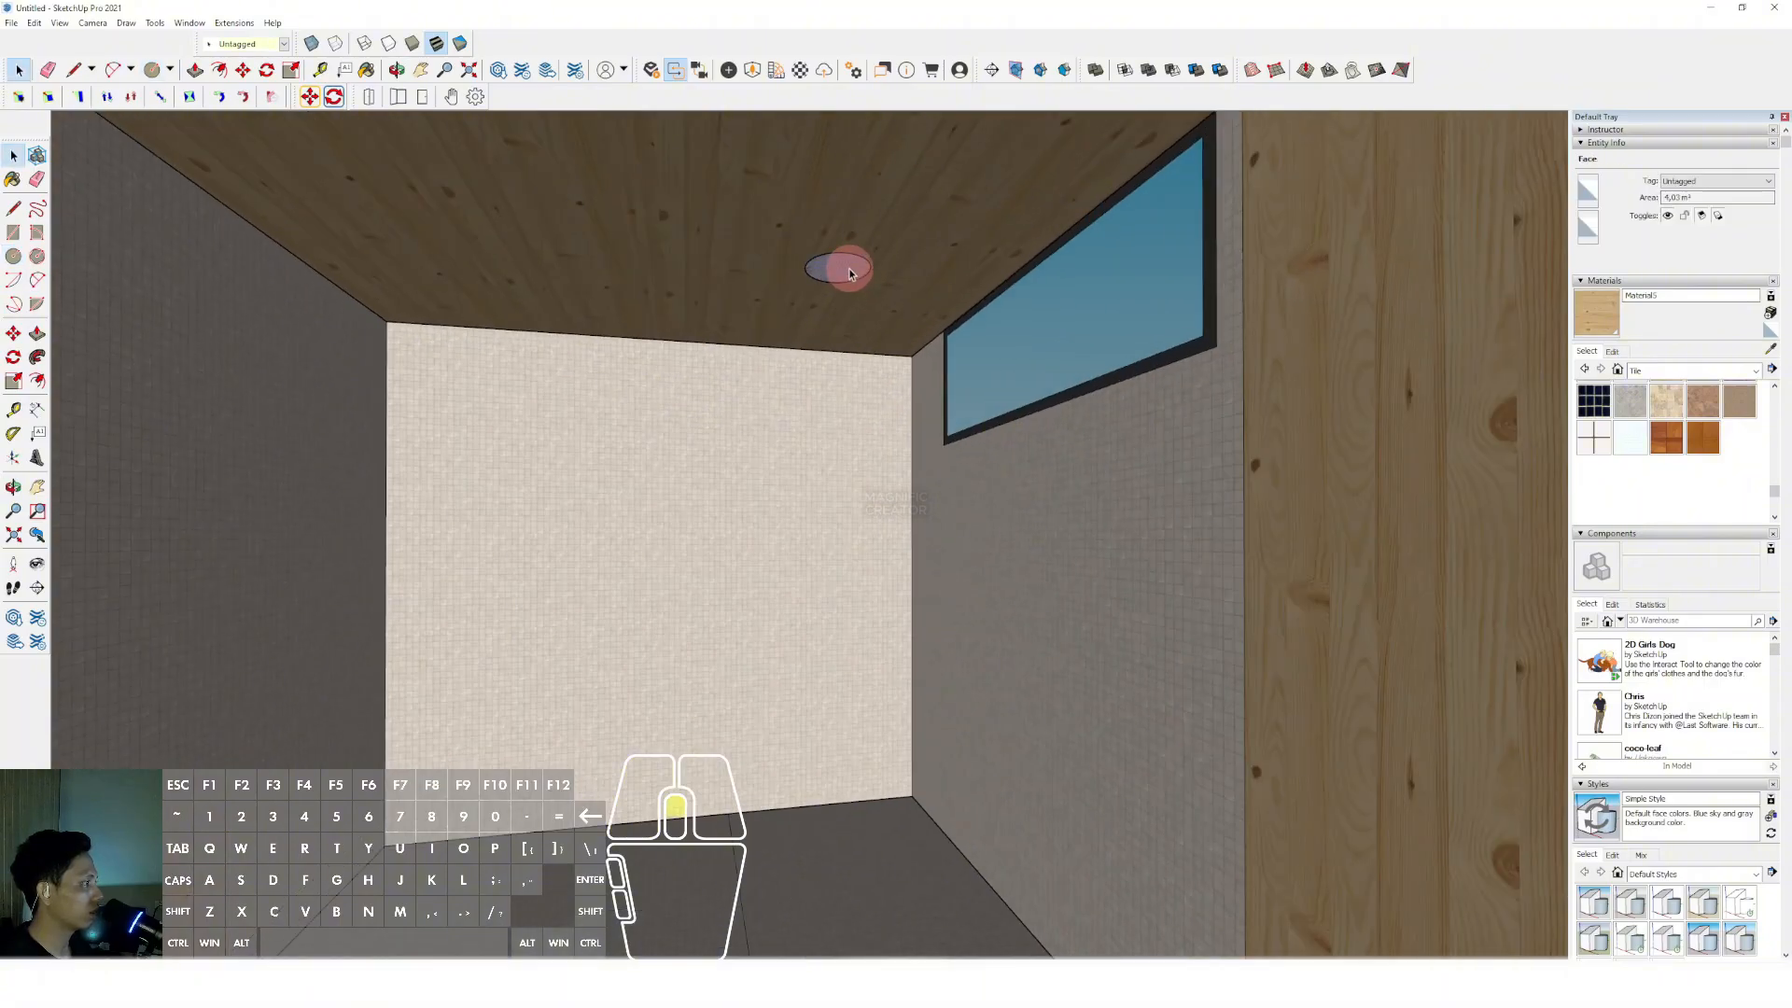
scroll(850, 274, "up", 2)
key("p")
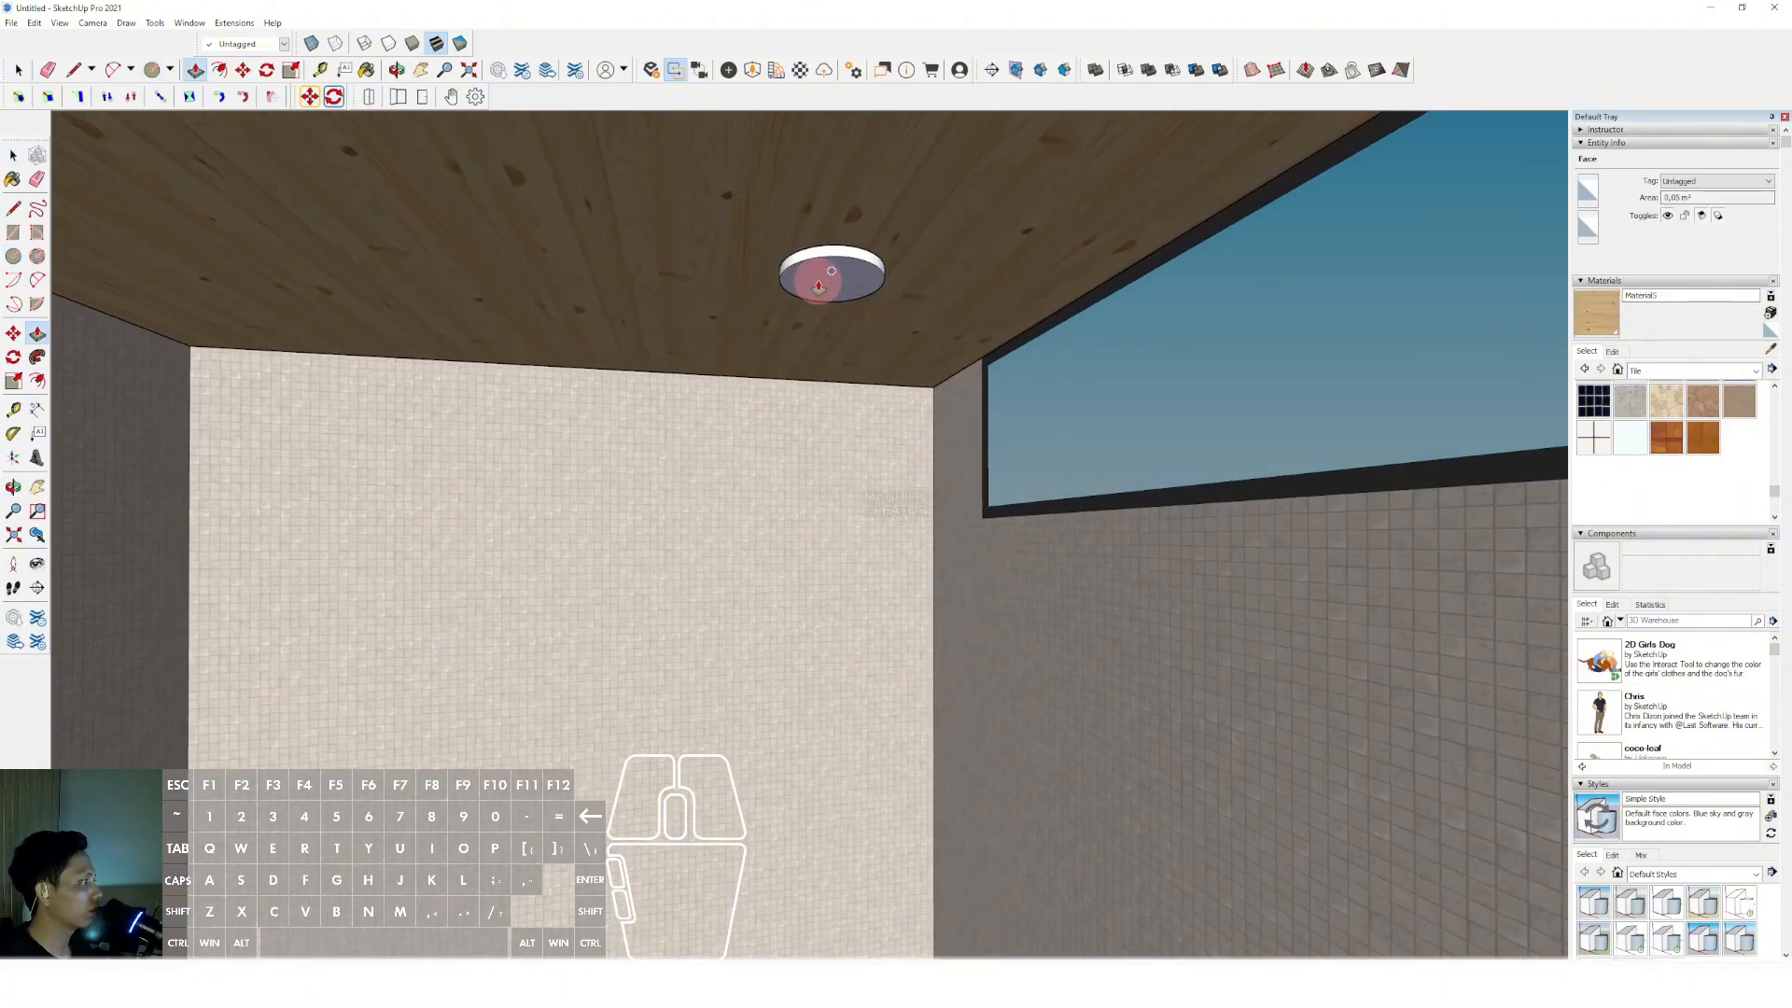
key("space")
left_click(834, 271)
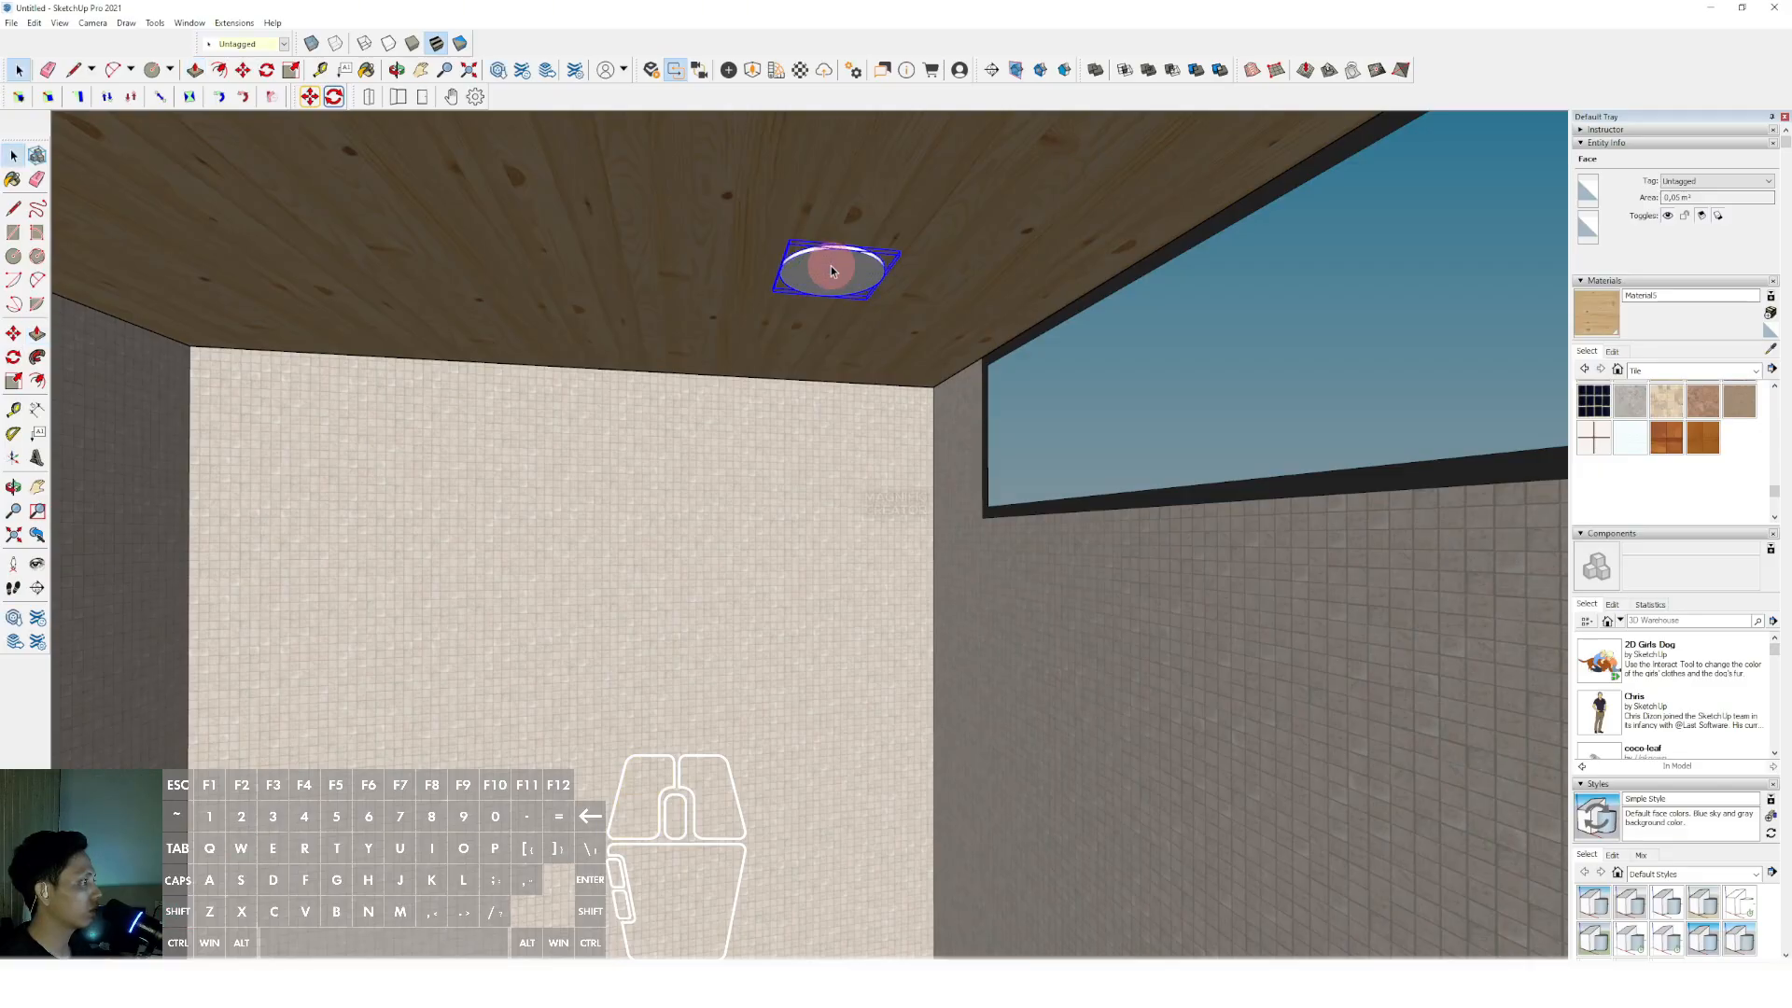
Paint the ceiling disc with the dark Color M07 material.
left_click(1770, 349)
left_click(843, 272)
key("space")
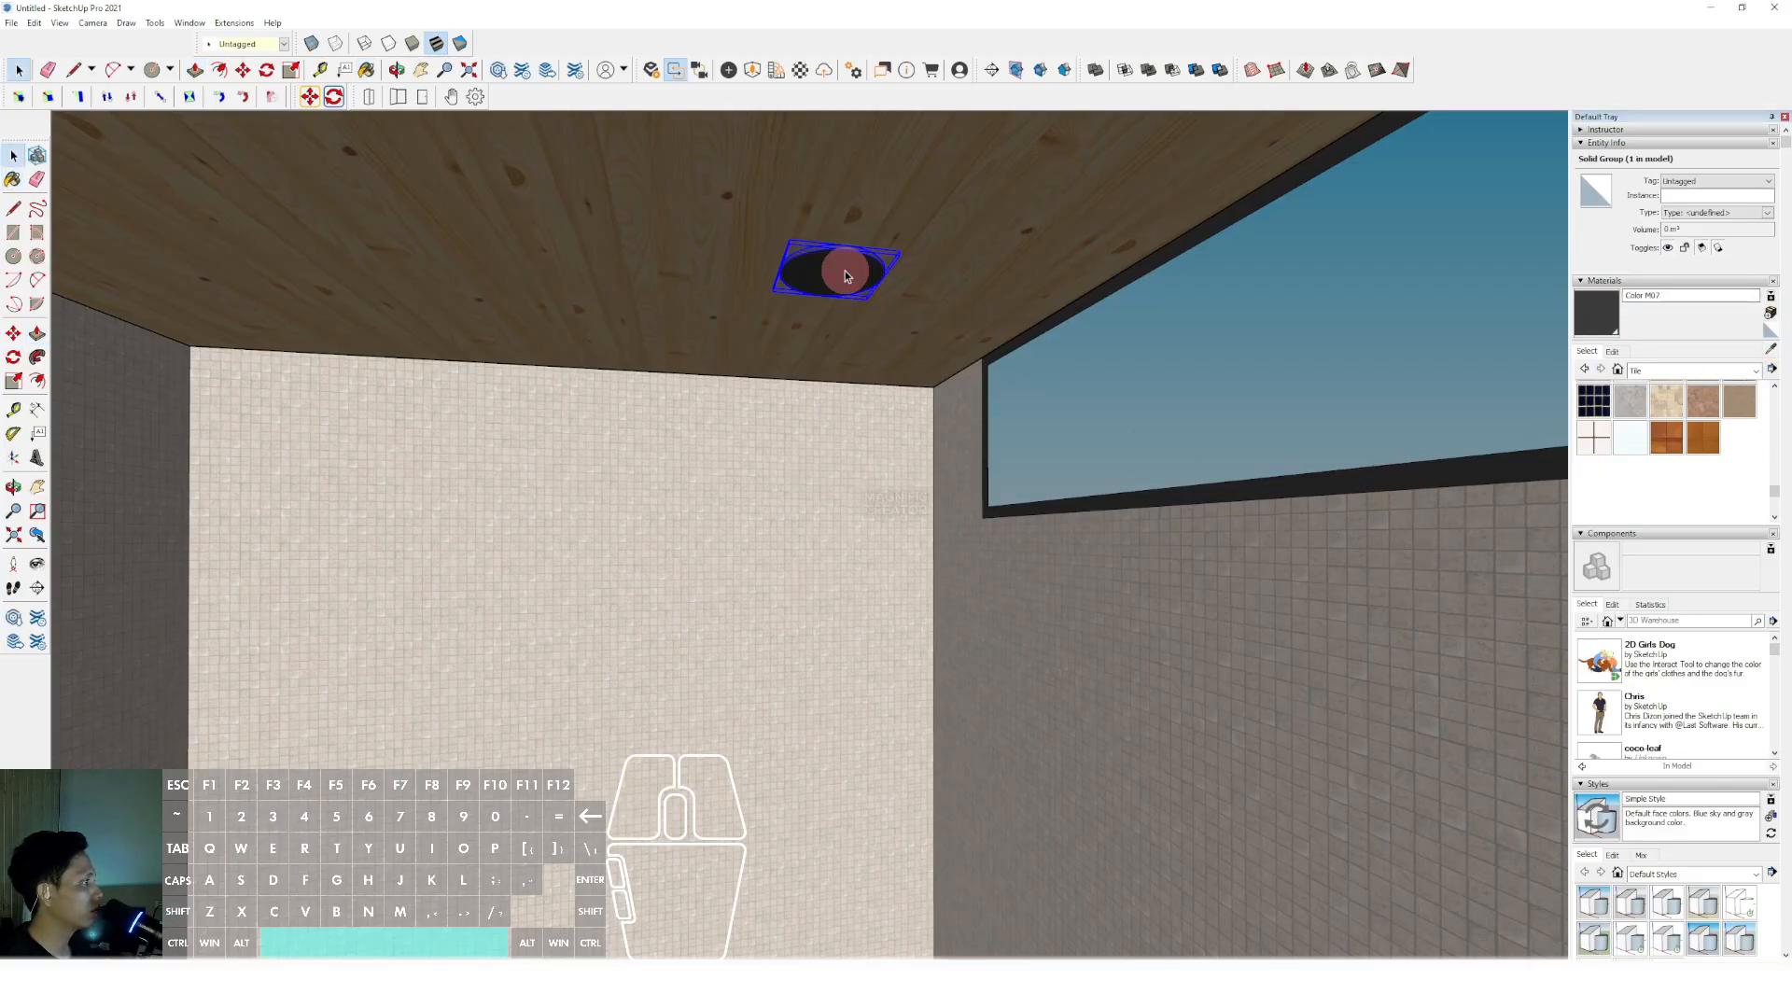
Draw a wide, low rectangle on the tiled end wall as the front face of a washbasin counter.
scroll(843, 273, "down", 1)
mouse_move(844, 272)
middle_mouse_down()
mouse_move(859, 355)
mouse_move(828, 404)
mouse_move(719, 376)
mouse_move(791, 535)
mouse_move(719, 544)
mouse_move(817, 580)
mouse_move(792, 495)
mouse_move(797, 406)
mouse_move(804, 591)
mouse_move(743, 551)
mouse_move(751, 658)
middle_mouse_up()
key("m")
left_click(864, 401)
key("r")
left_click(716, 543)
left_click(828, 567)
key("space")
Extrude the counter rectangle out from the end wall and make it a group.
left_click(790, 554)
left_click(803, 575)
key("space")
right_click(770, 539)
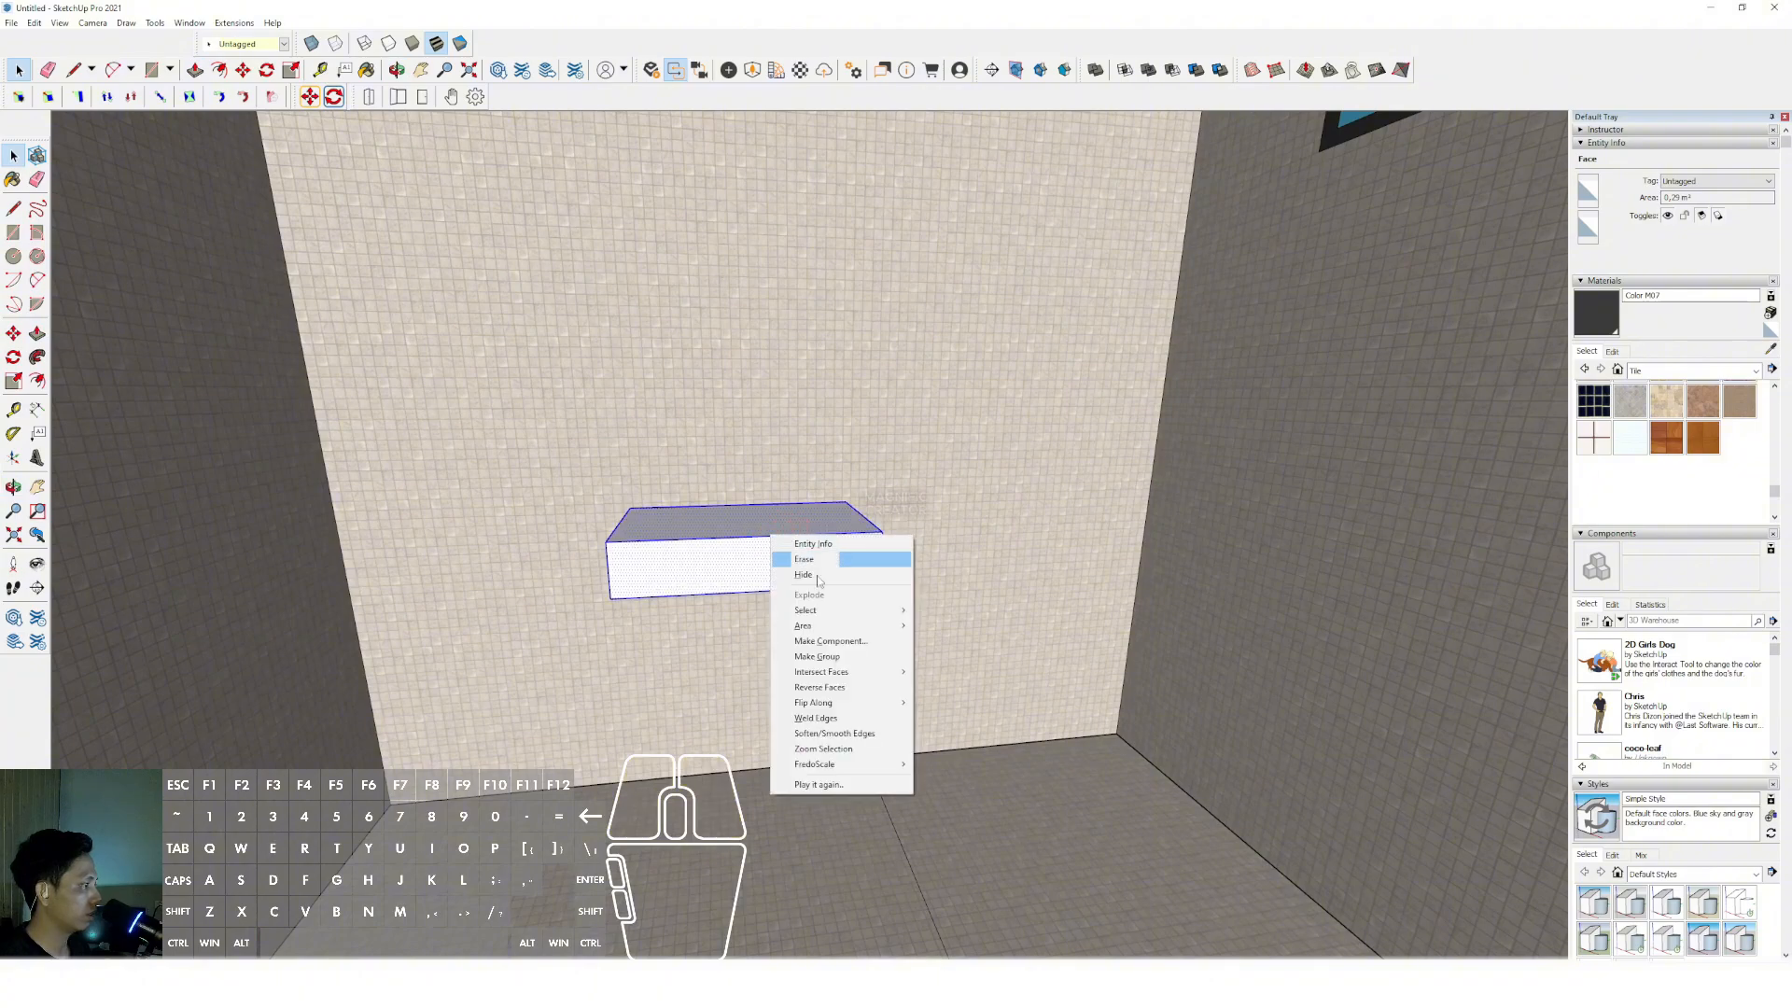
left_click(802, 652)
Draw a smaller rectangle on top of the counter and extrude it upward into a basin block.
middle_click_drag(708, 592, 688, 573)
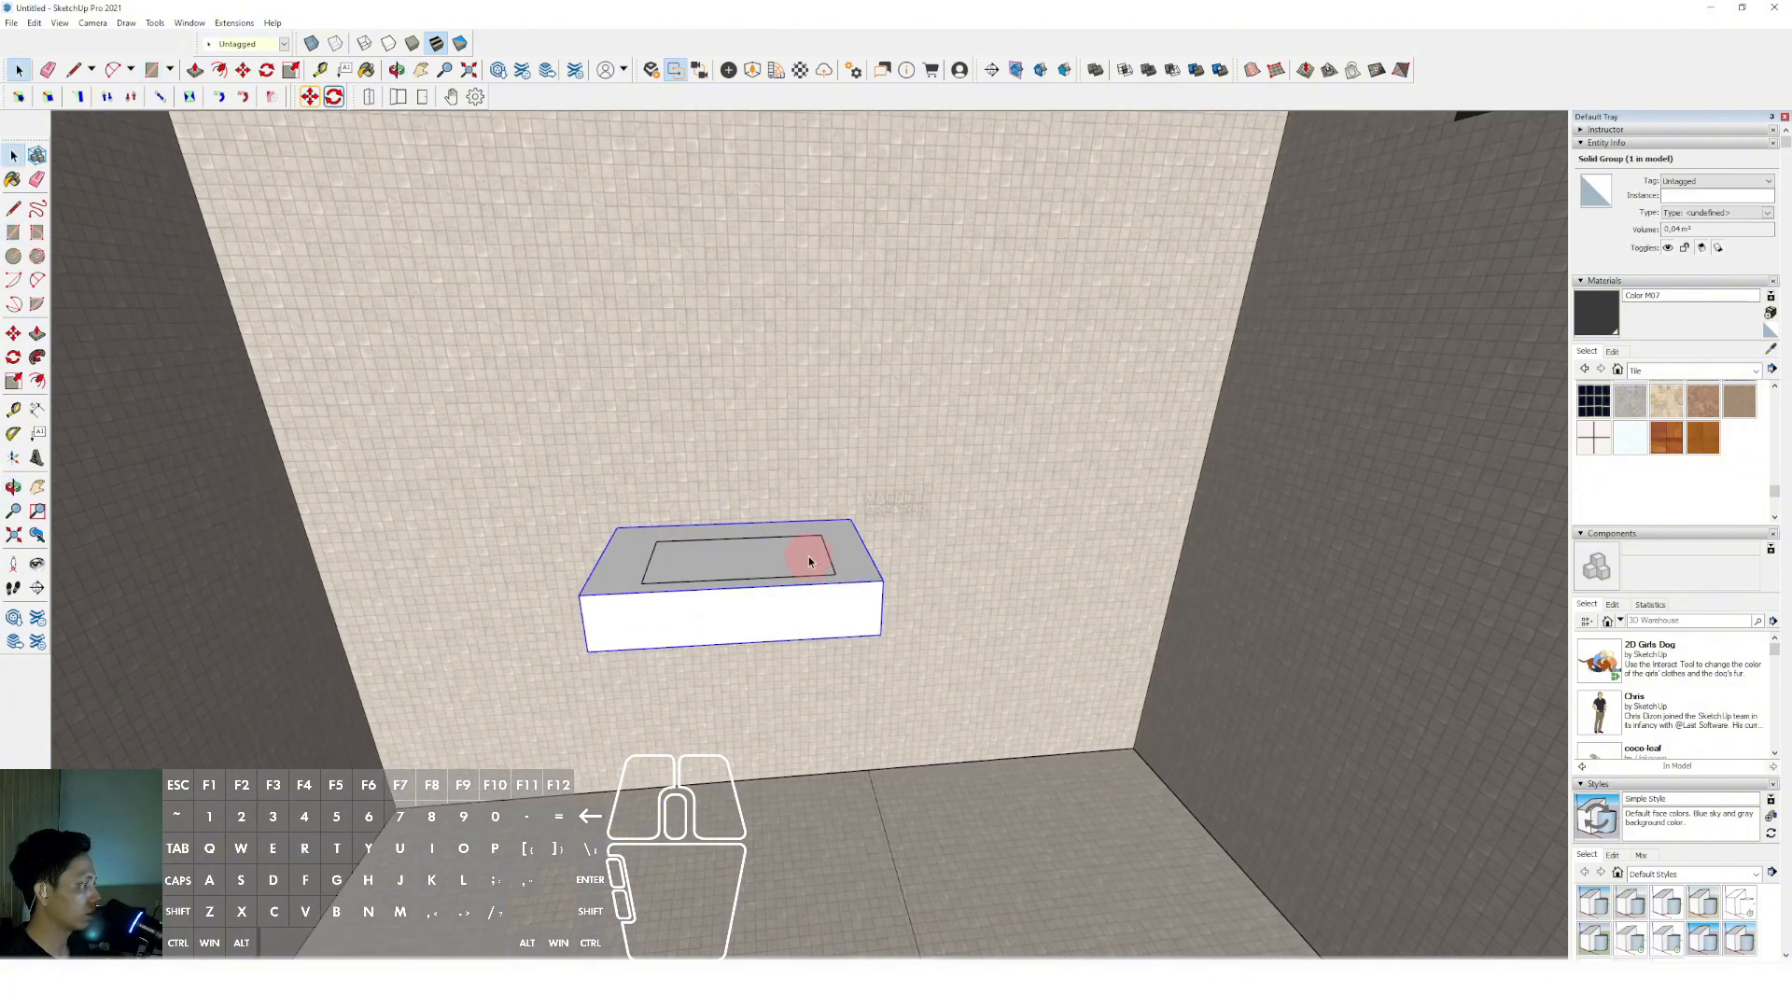
middle_click_drag(812, 551, 608, 560)
key("s")
key("space")
scroll(824, 557, "up", 1)
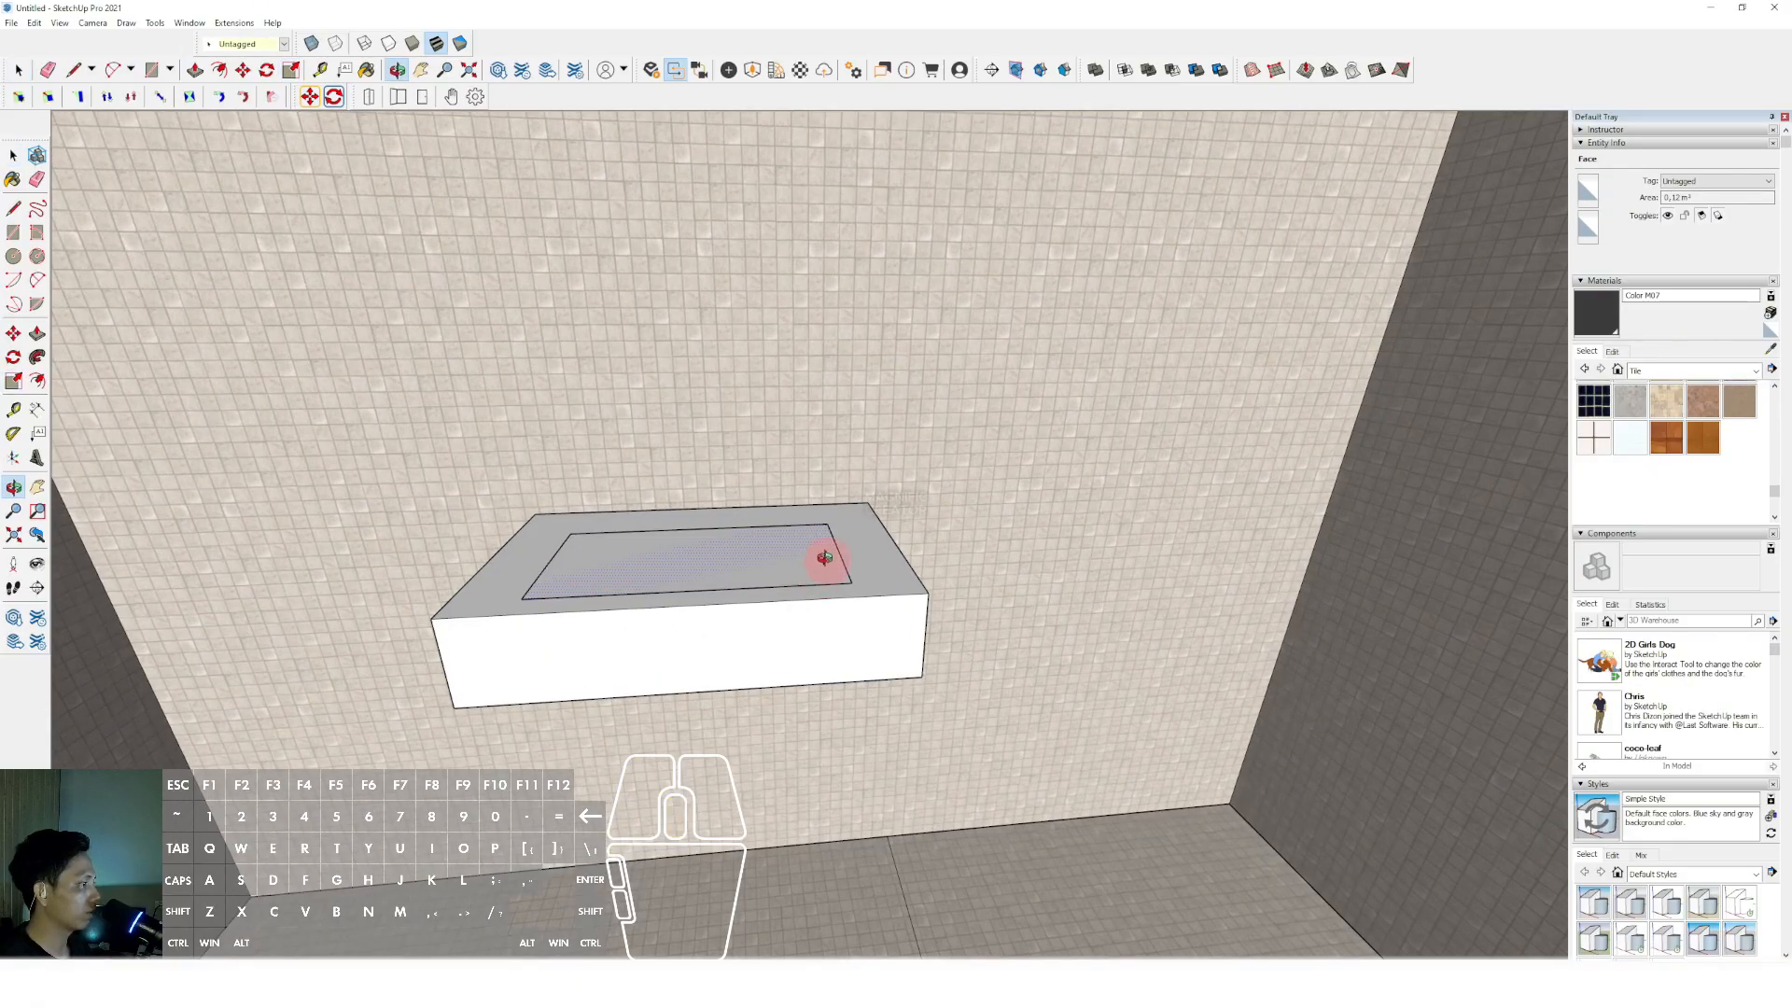
key("p")
left_click(823, 546)
middle_click_drag(824, 558, 829, 539)
left_click(820, 489)
key("space")
scroll(821, 489, "up", 1)
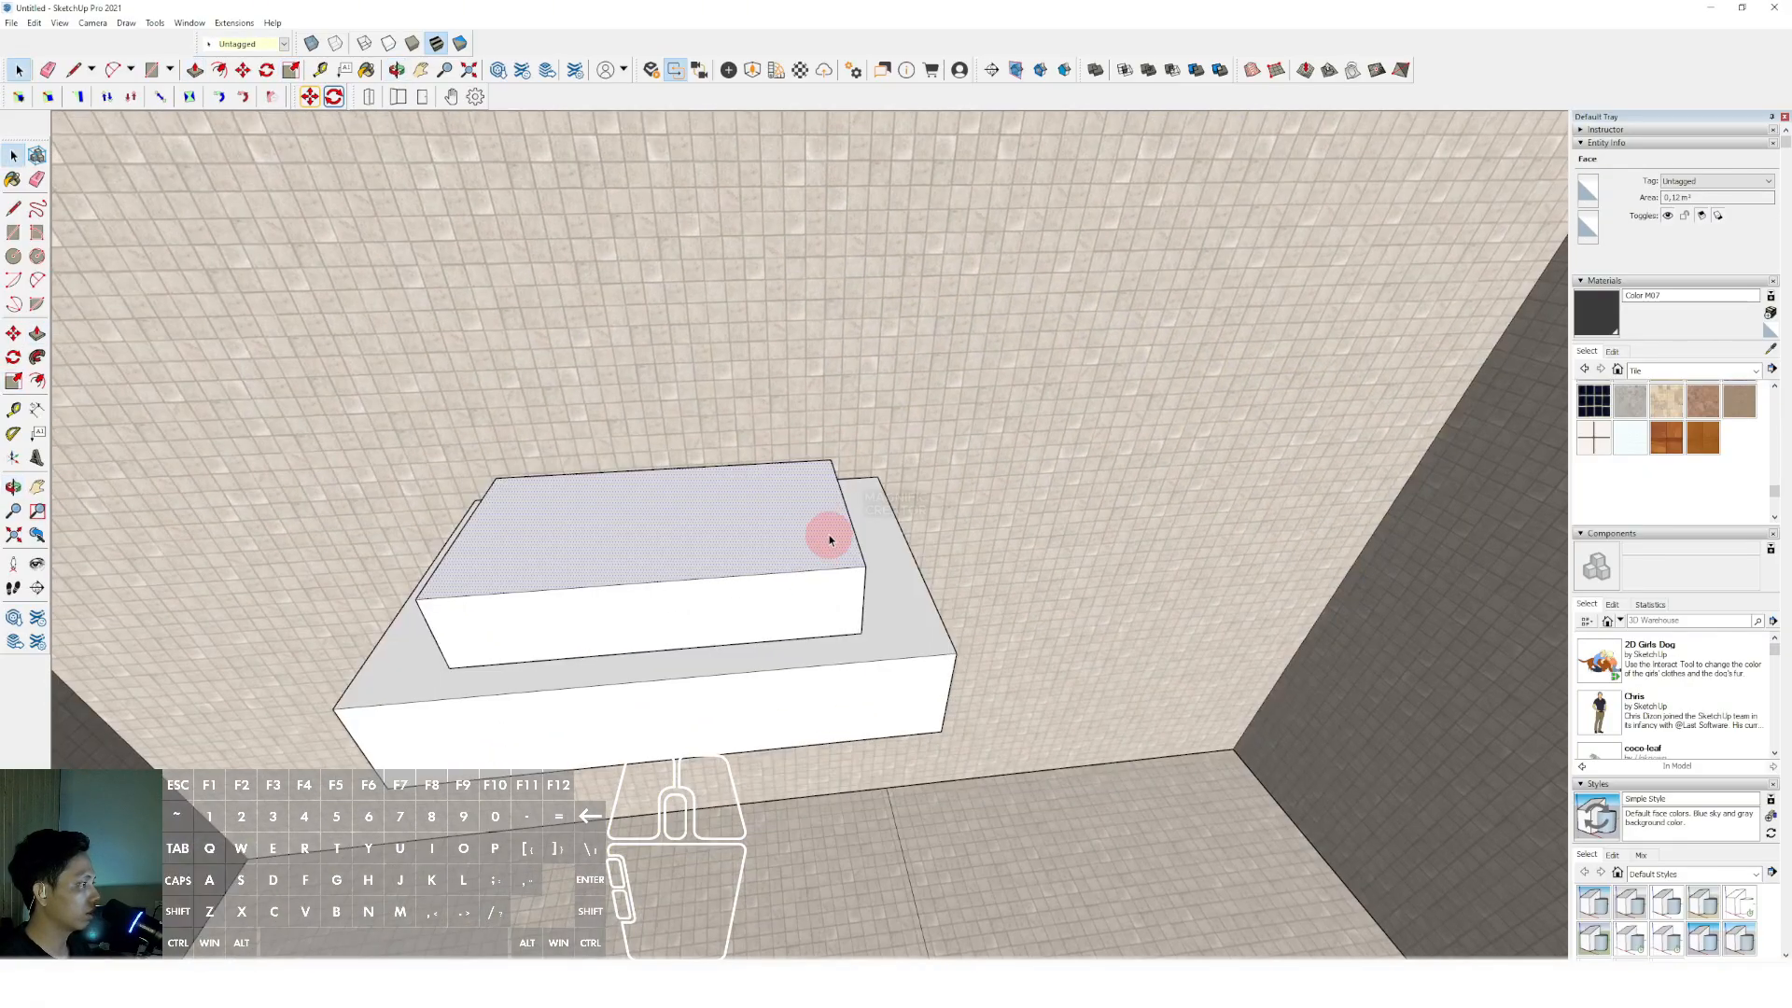
Recess the inset top face of the basin block to hollow it out, and group the basin.
left_click_drag(783, 494, 791, 532)
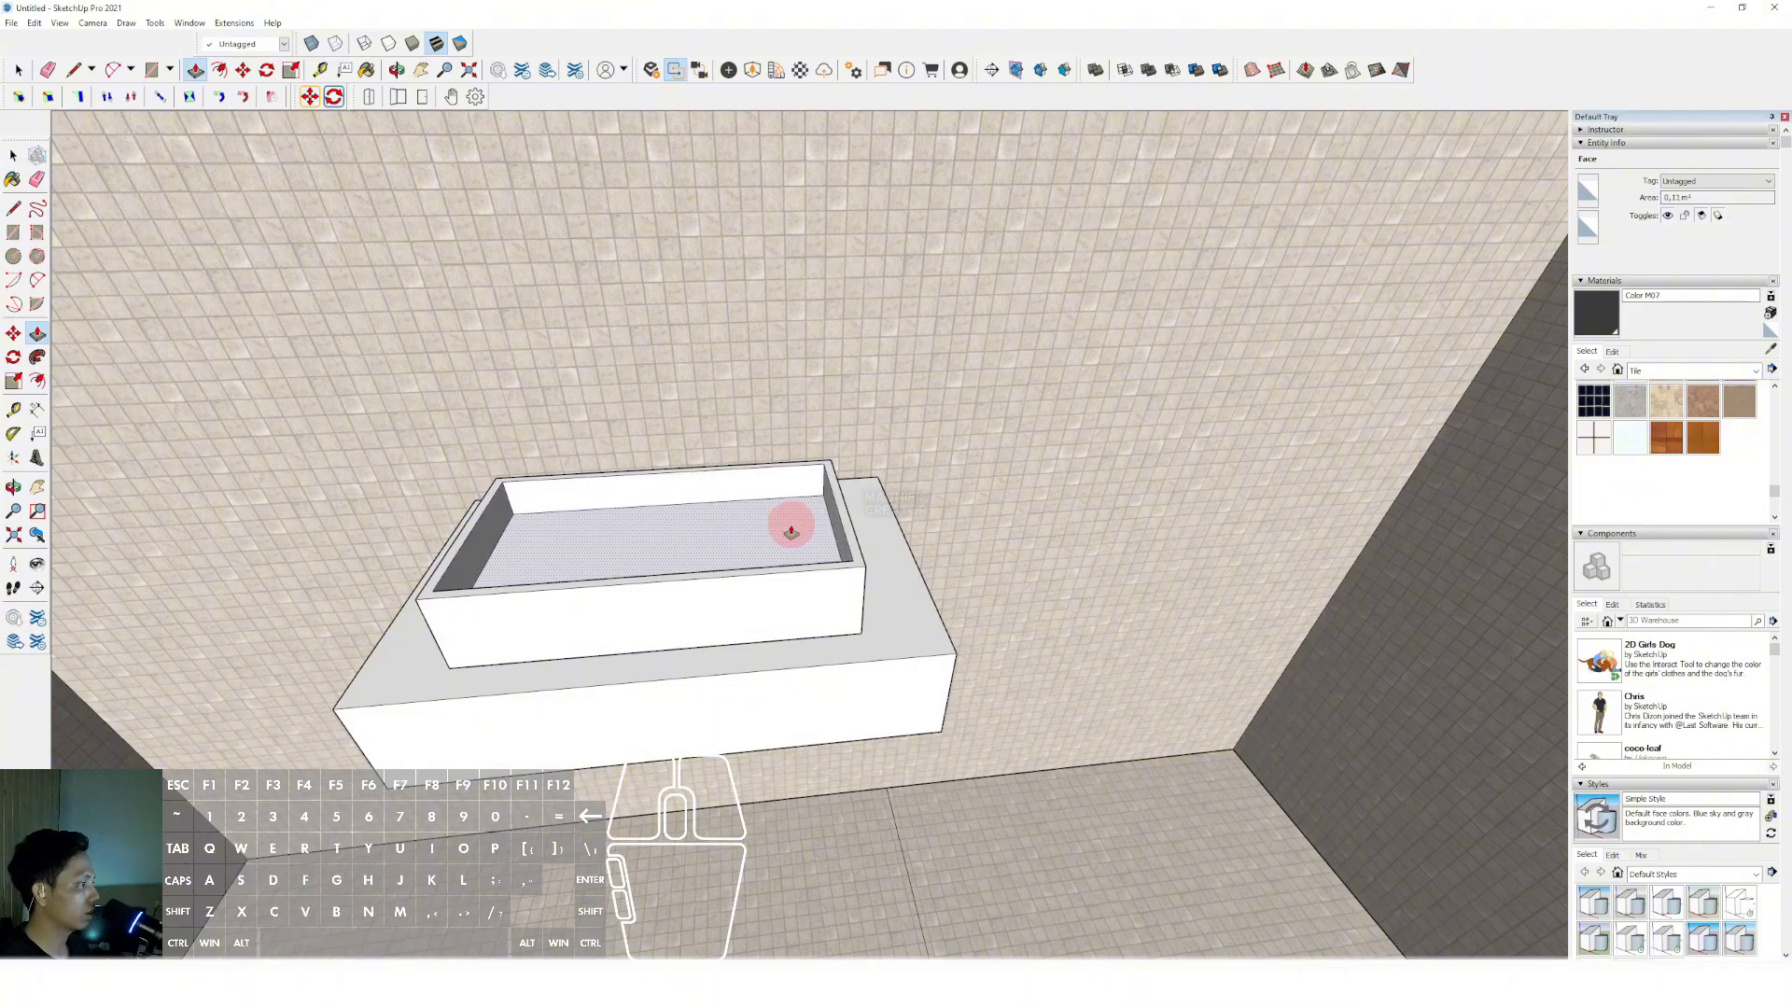
triple_click(775, 504)
key("ctrl+g")
Paint the basin on the counter with the dark Color M07 material.
scroll(775, 504, "down", 3)
mouse_move(776, 503)
middle_mouse_down()
mouse_move(793, 478)
mouse_move(724, 532)
mouse_move(771, 500)
mouse_move(770, 527)
mouse_move(756, 507)
mouse_move(775, 472)
mouse_move(720, 523)
mouse_move(660, 496)
mouse_move(740, 544)
mouse_move(664, 640)
mouse_move(681, 582)
middle_mouse_up()
left_click(1592, 330)
left_click(792, 533)
Draw an upright rectangle on the end wall above the basin and make it a thin grouped mirror panel.
left_click(613, 246)
left_click(811, 534)
key("space")
left_click(782, 472)
Draw a rectangle on the floor in the rear corner, extrude it up as a toilet tank and group it.
key("r")
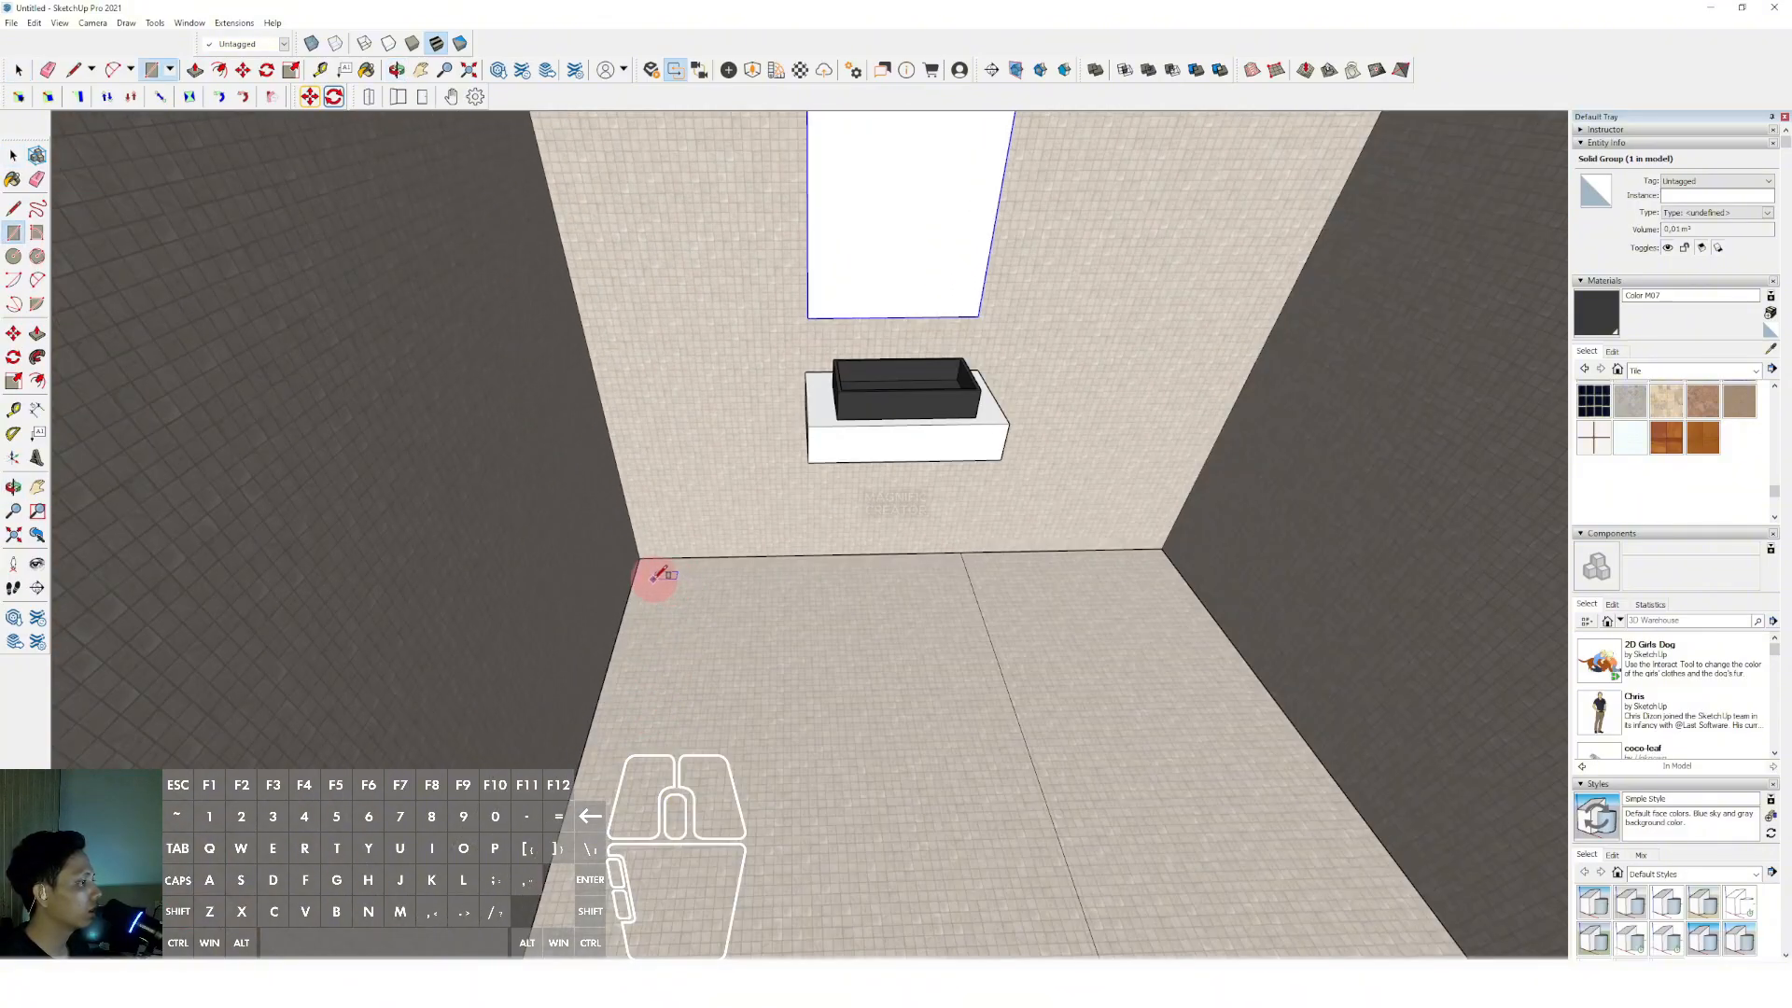
left_click(743, 568)
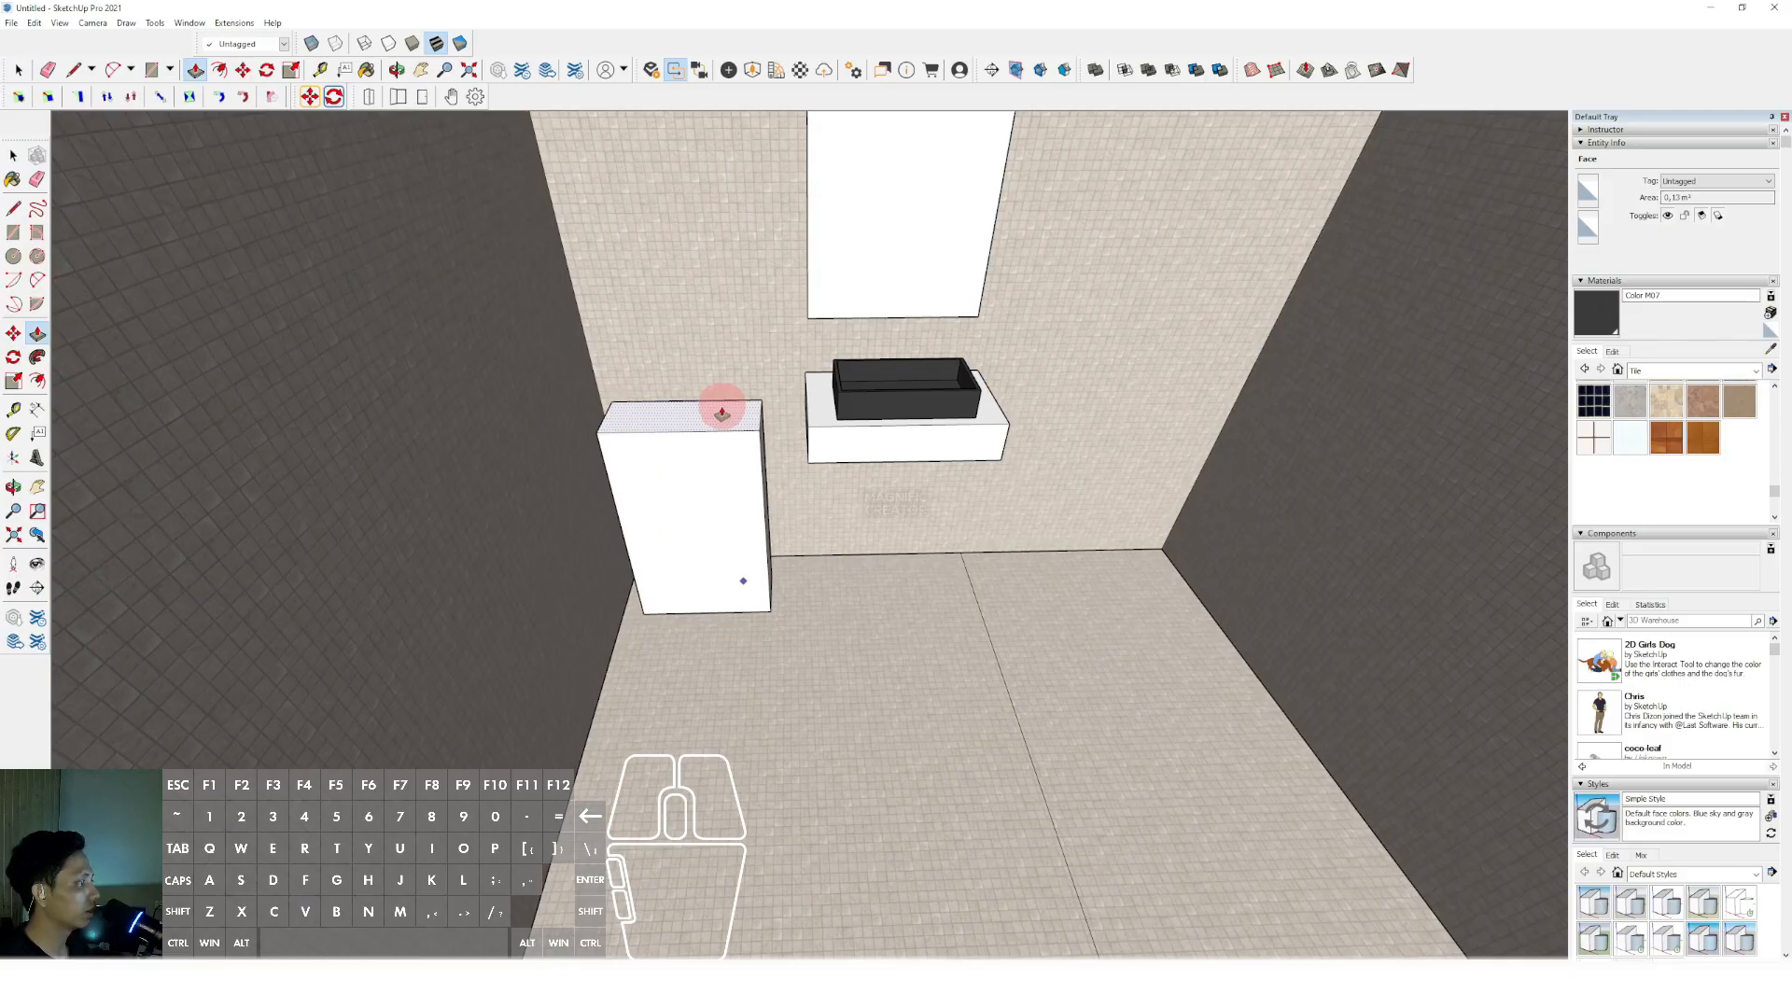
key("space")
triple_click(746, 524)
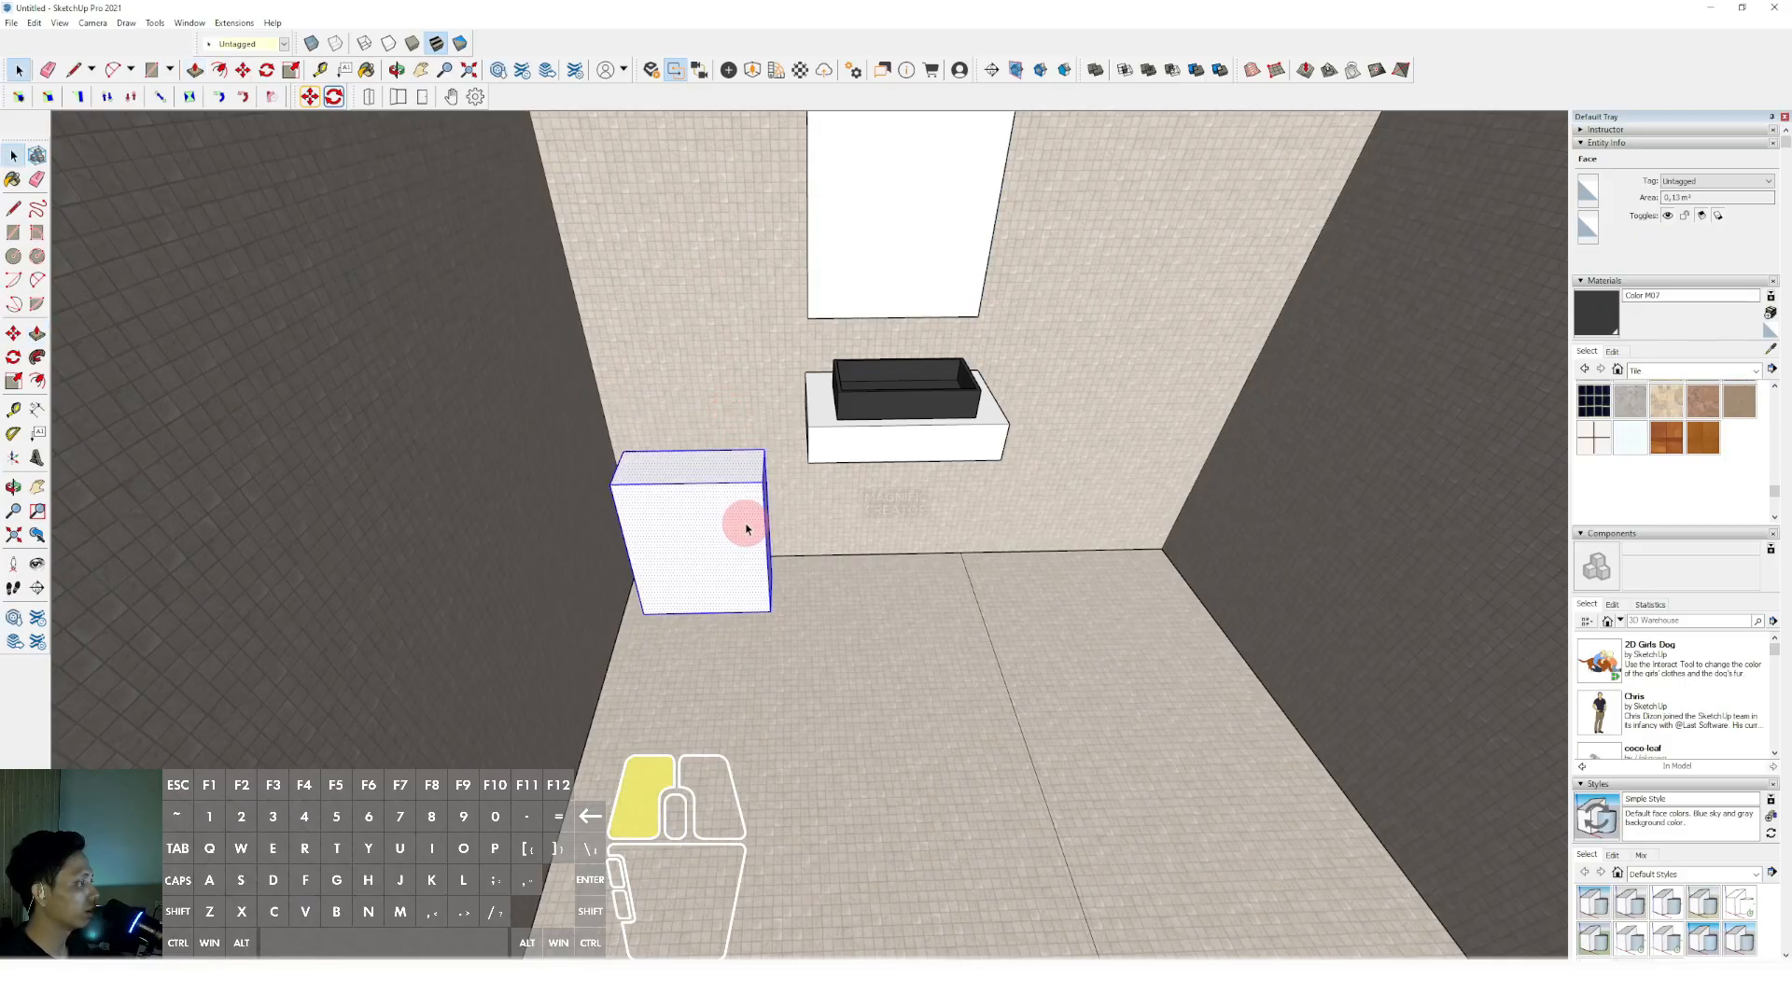
key("ctrl+g")
Draw a floor rectangle extending forward from the base of the tank for the toilet bowl.
middle_click_drag(739, 548, 798, 492)
scroll(693, 567, "up", 3)
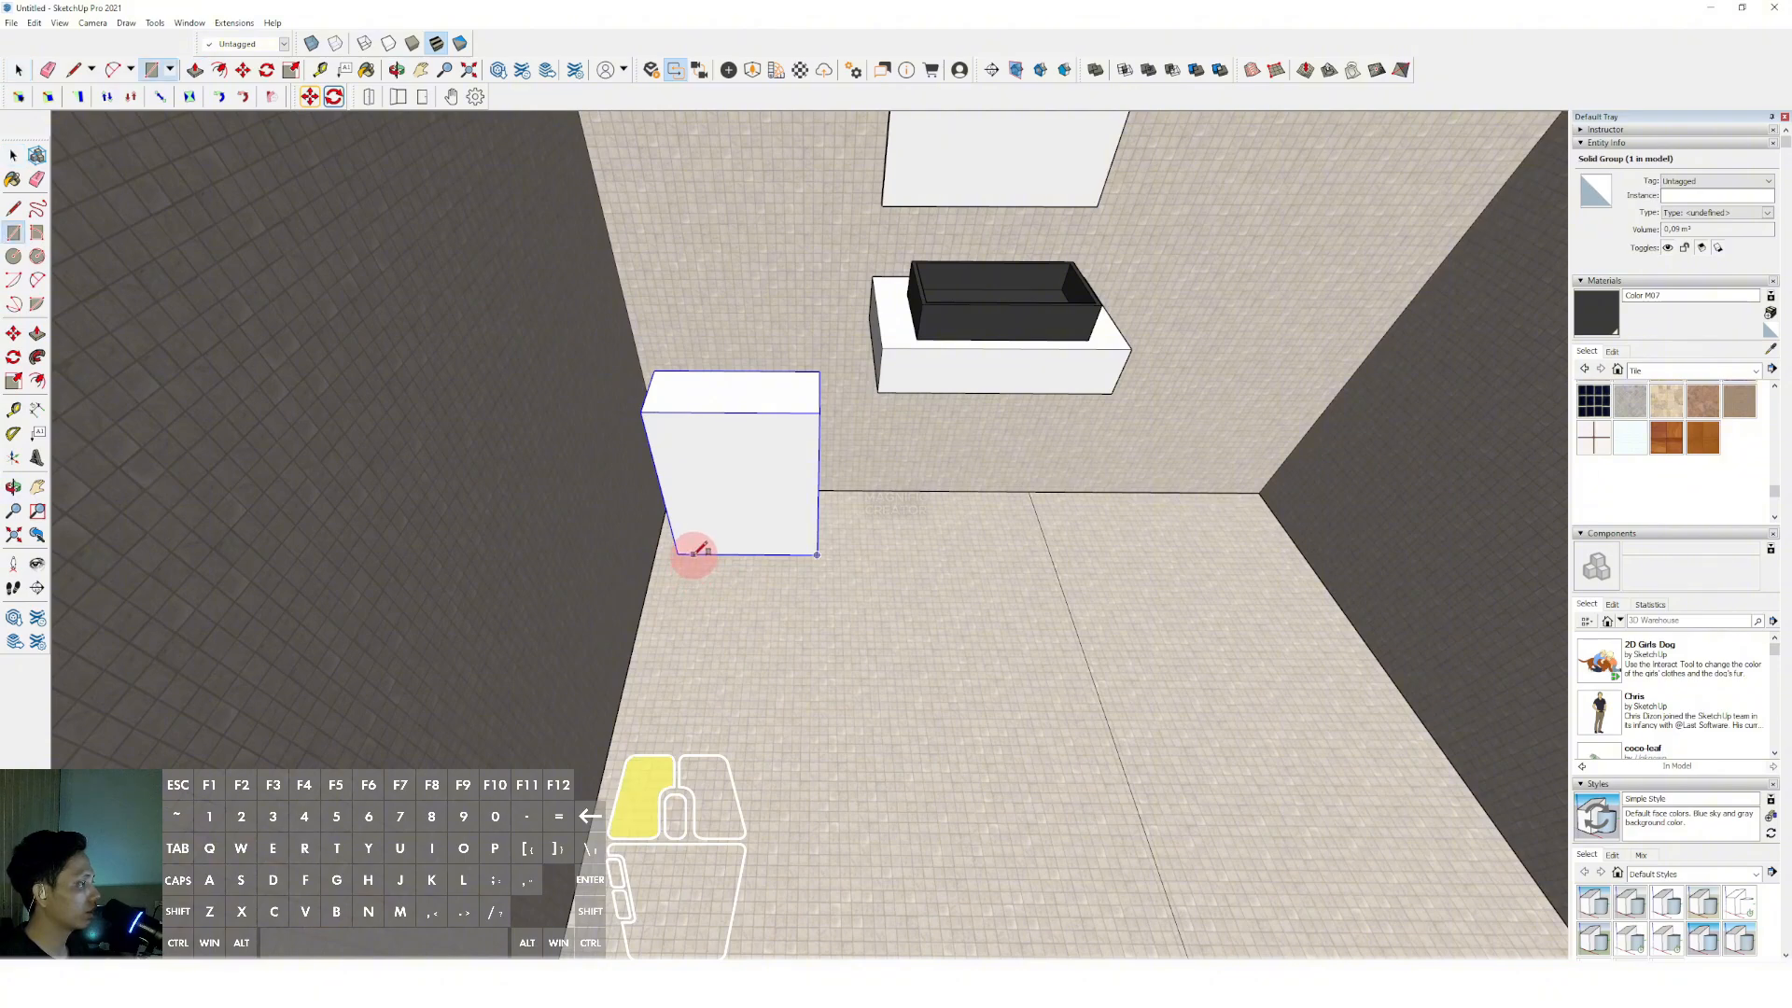
left_click(693, 554)
left_click(790, 692)
Round the front of the bowl rectangle with a two-point arc and erase the leftover corner edges.
key("a")
scroll(684, 640, "up", 2)
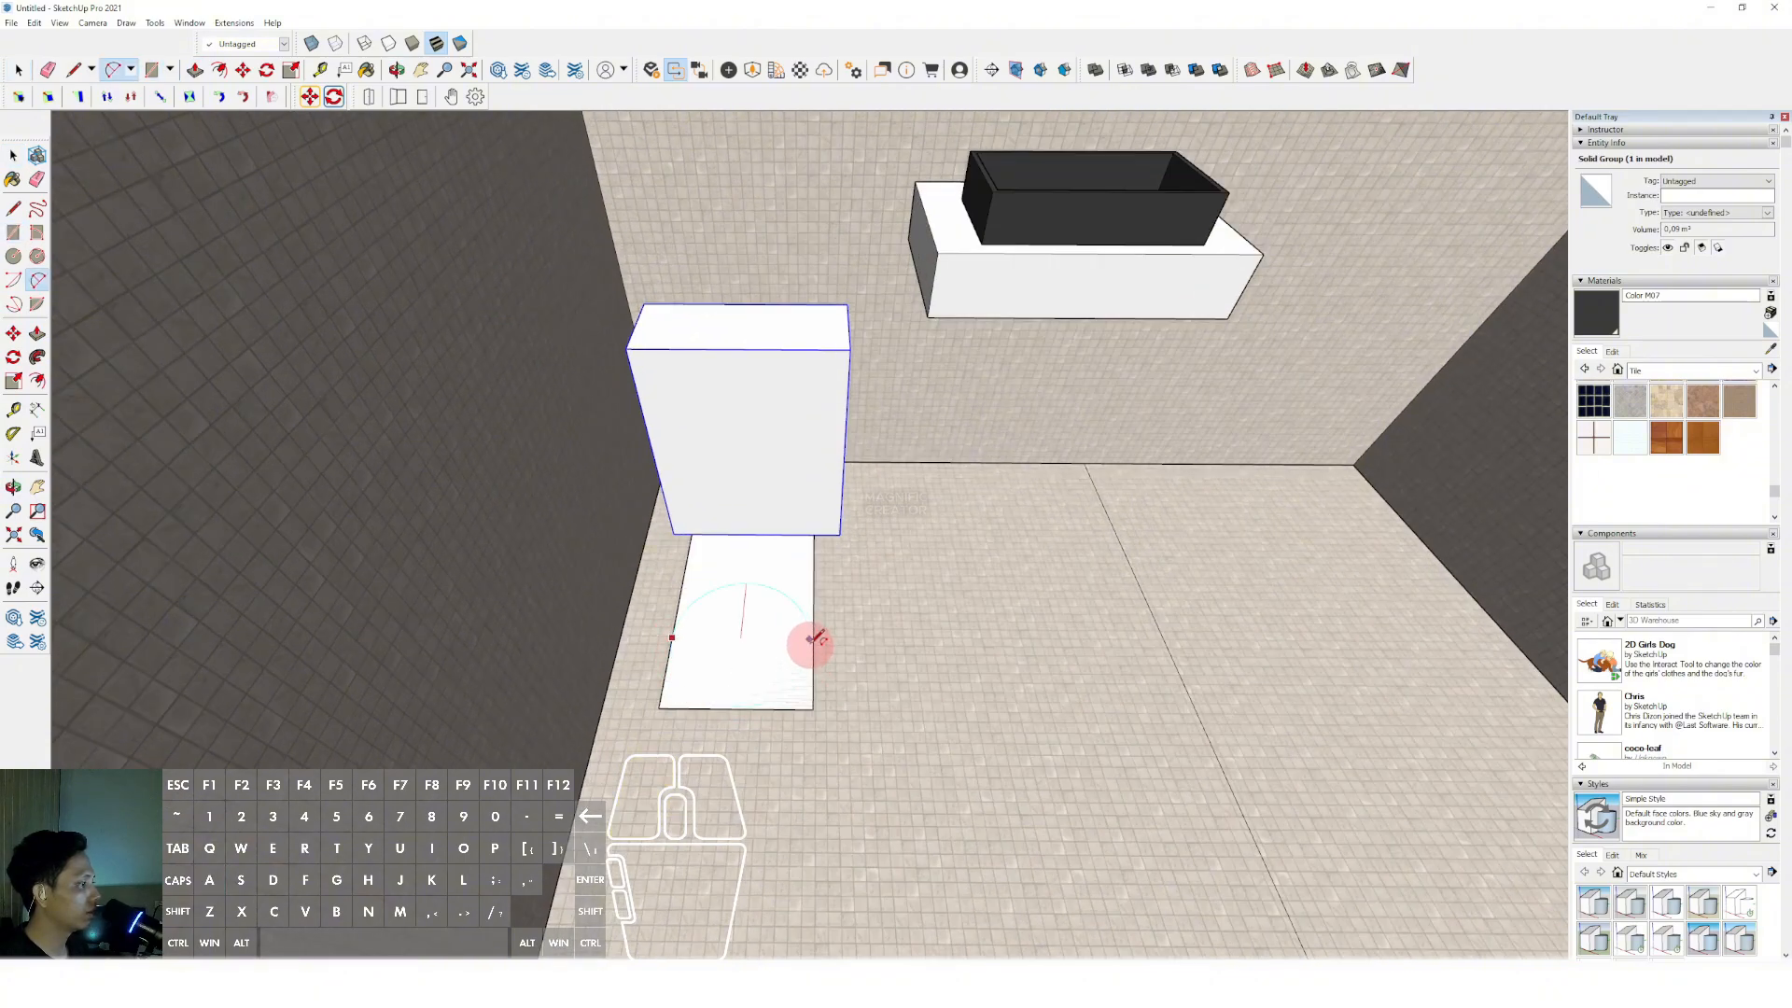
left_click(767, 701)
key("e")
left_click_drag(814, 692, 791, 716)
left_click(663, 691)
key("space")
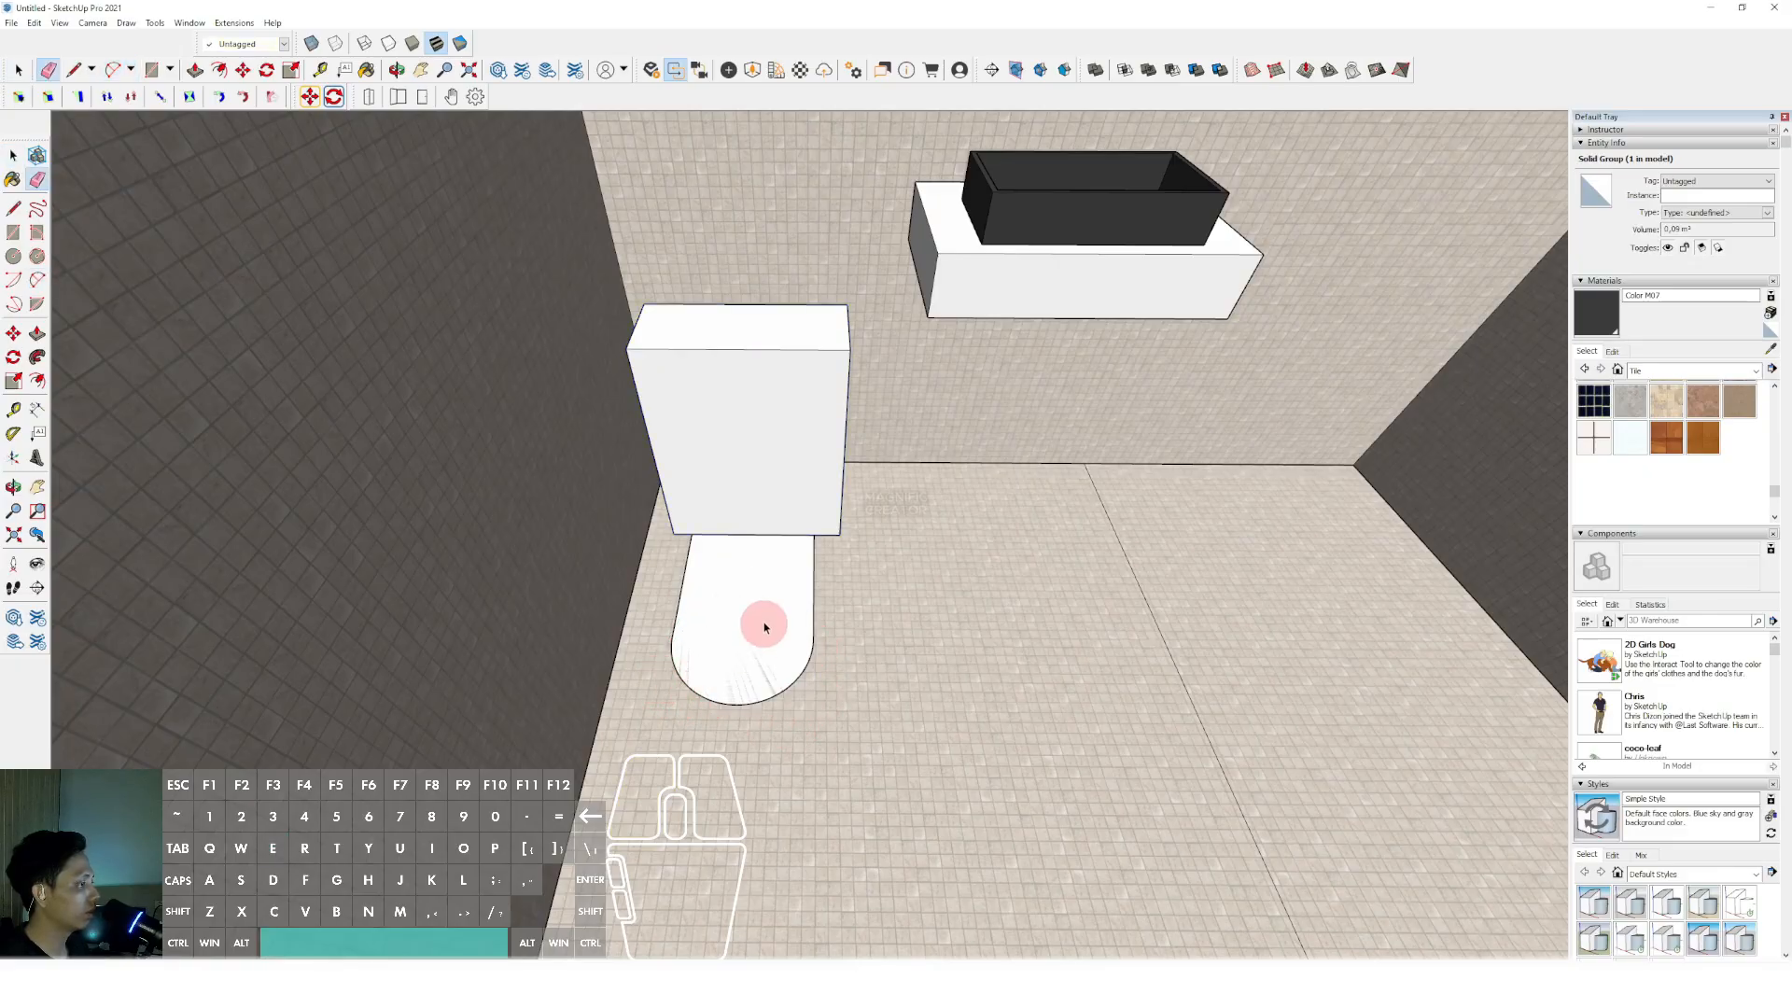
Extrude the rounded bowl outline upward to below the tank's top and group it.
key("p")
left_click(780, 557)
left_click(767, 476)
key("space")
scroll(768, 489, "down", 2)
left_click(757, 537)
middle_click_drag(767, 489, 804, 411)
triple_click(757, 539)
key("w")
Draw a vertical line about 2220 mm long up the end wall from the end of the tiled floor's dividing line.
scroll(768, 560, "down", 3)
middle_click_drag(805, 410, 751, 653, "shift")
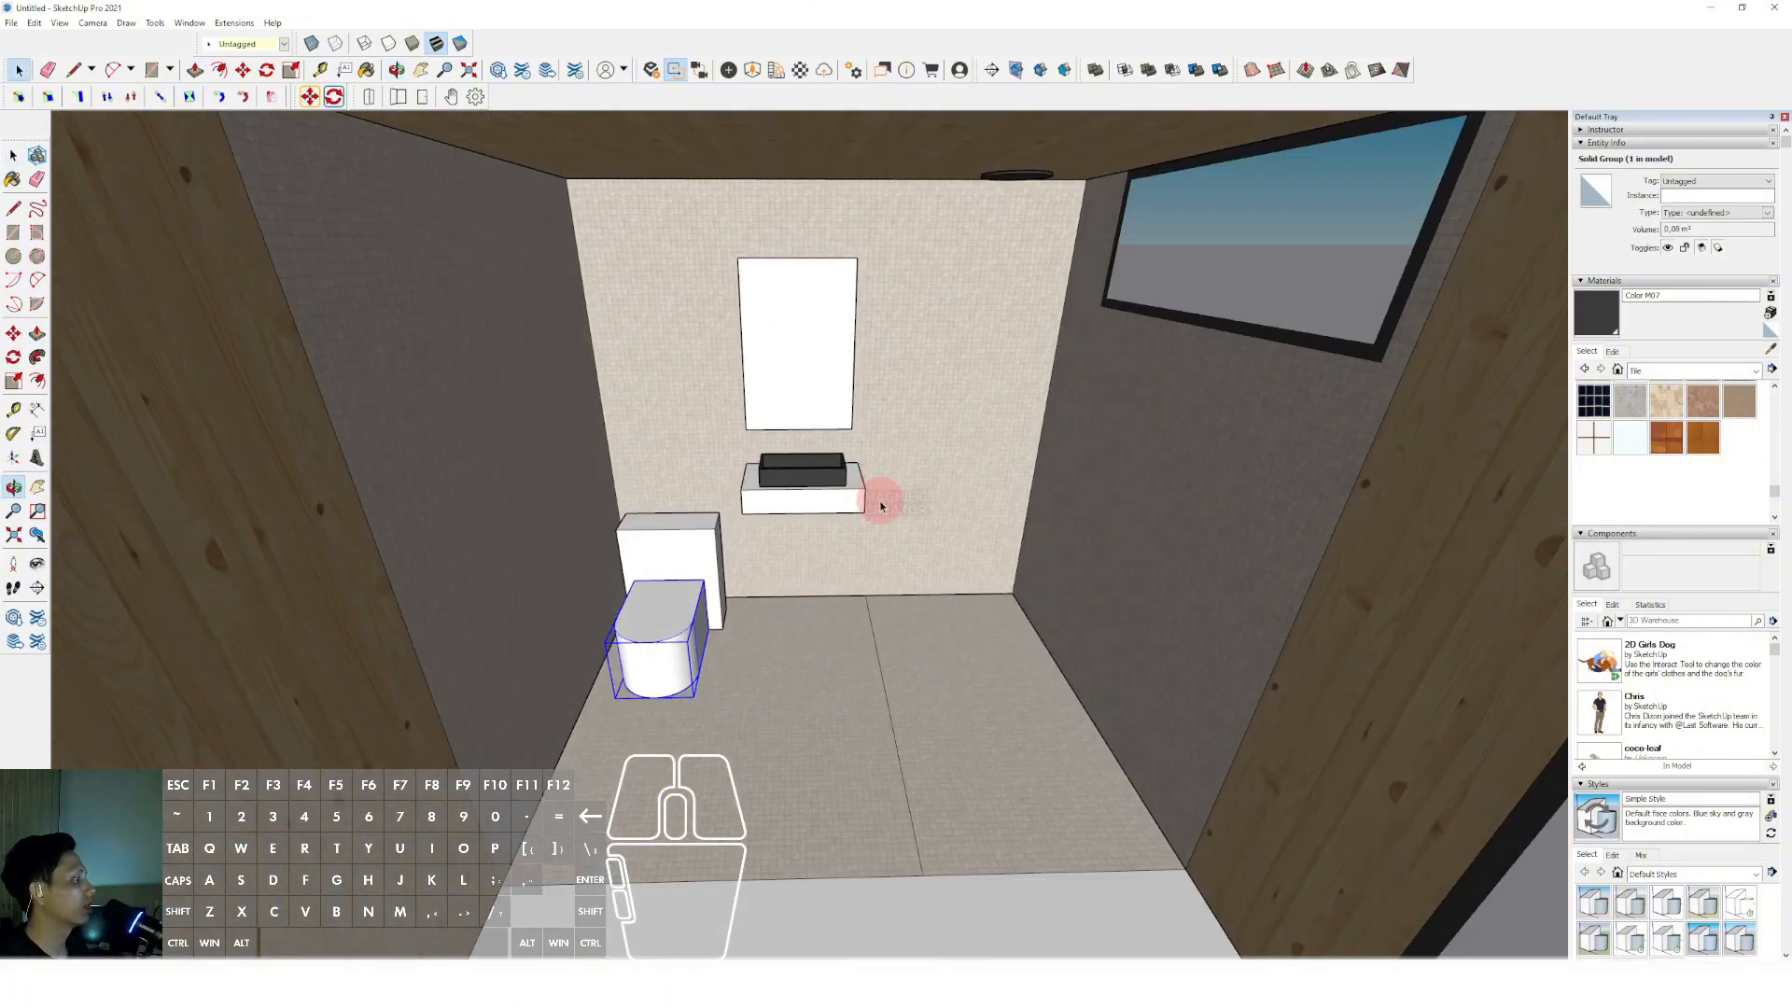
scroll(821, 635, "up", 3)
key("d")
left_click(868, 600)
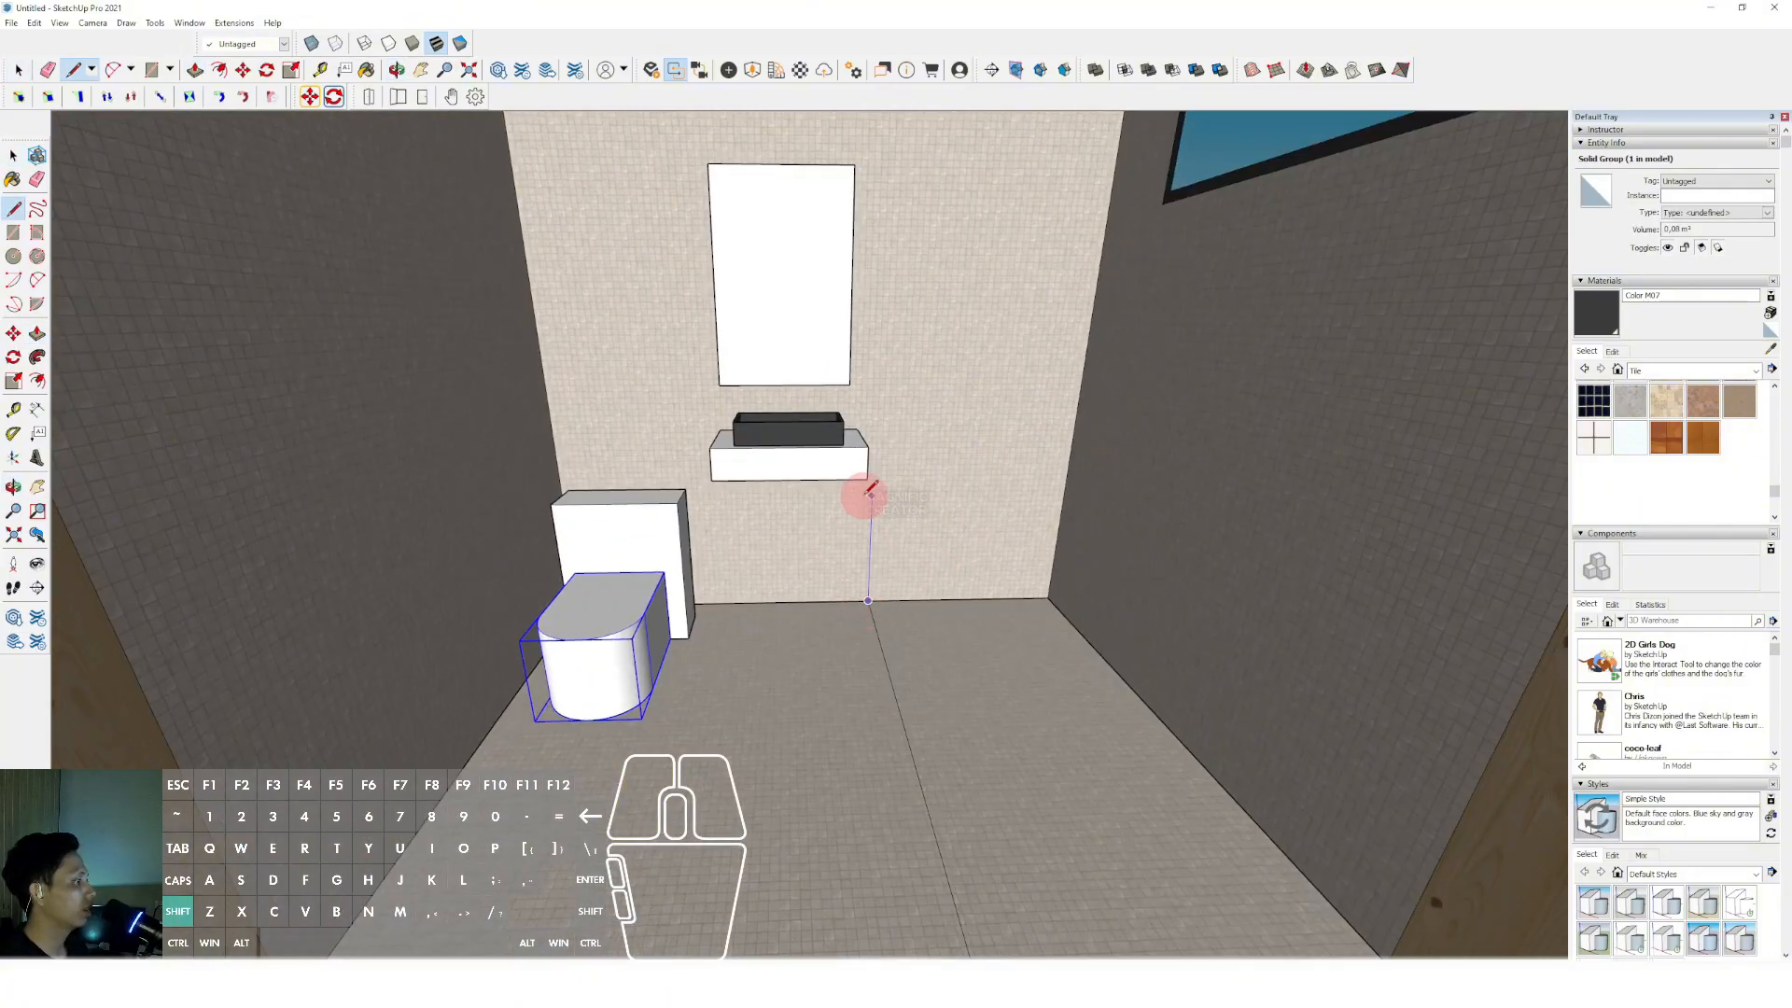
left_click(869, 493)
scroll(895, 252, "down", 2)
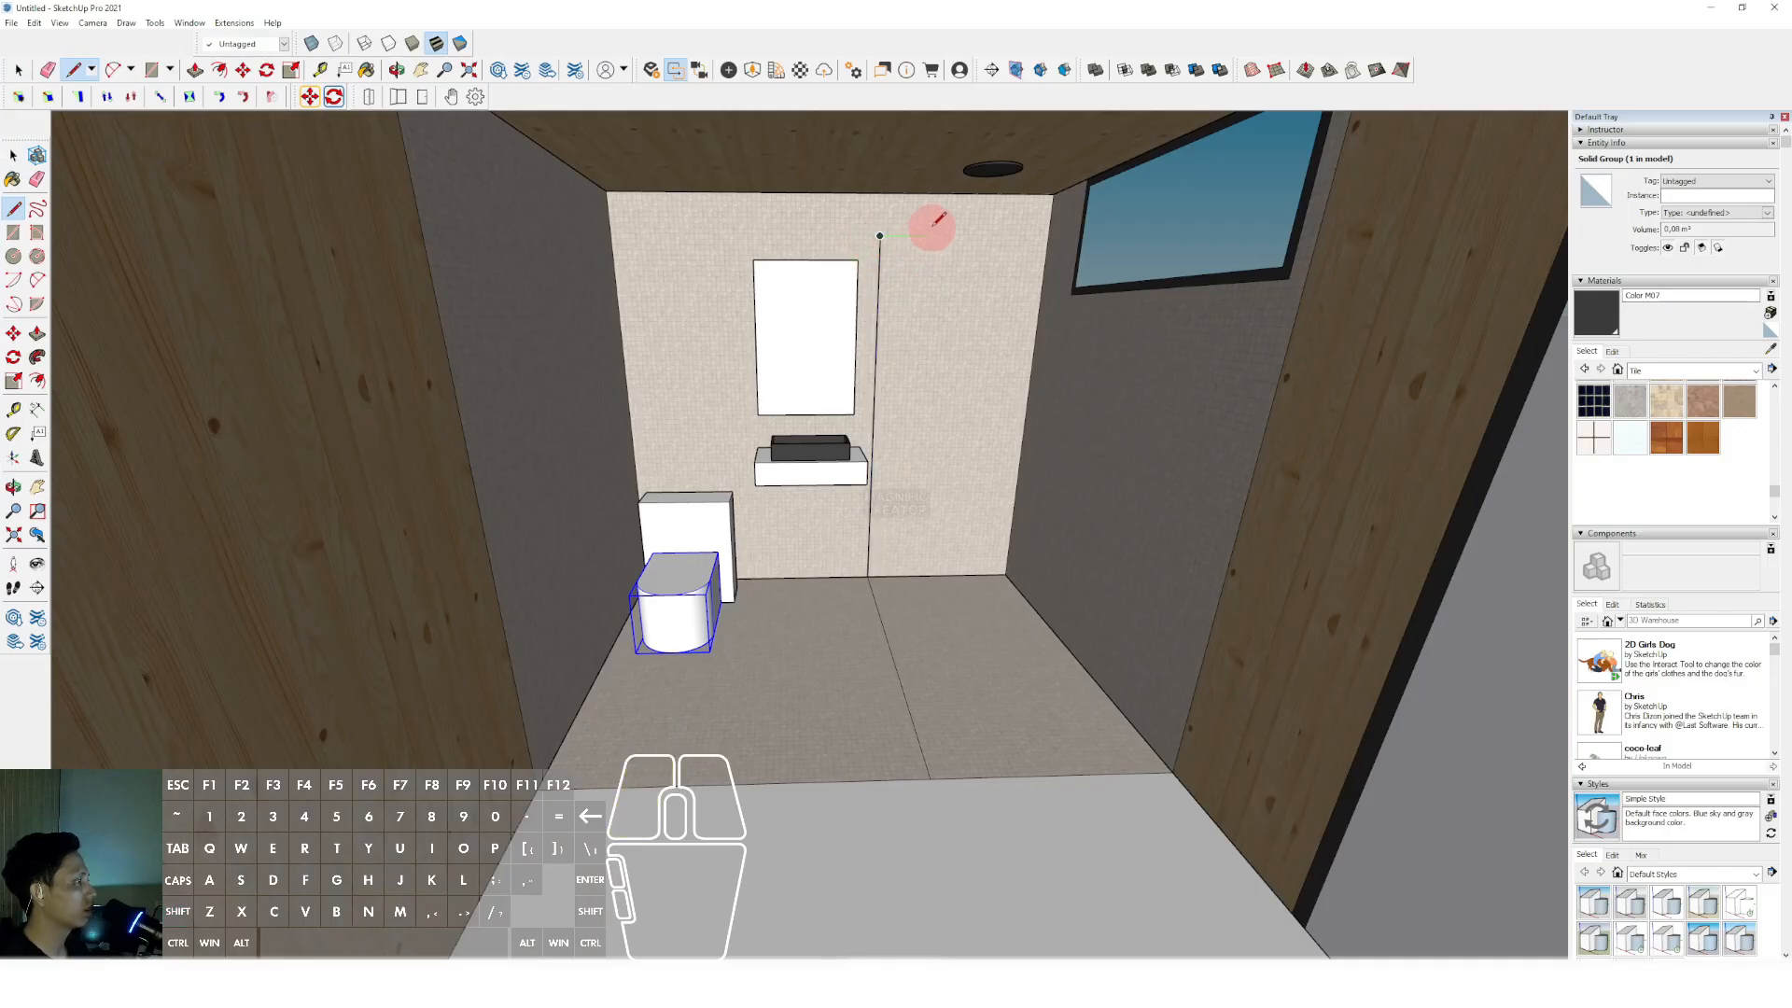
scroll(912, 472, "down", 2)
key("space")
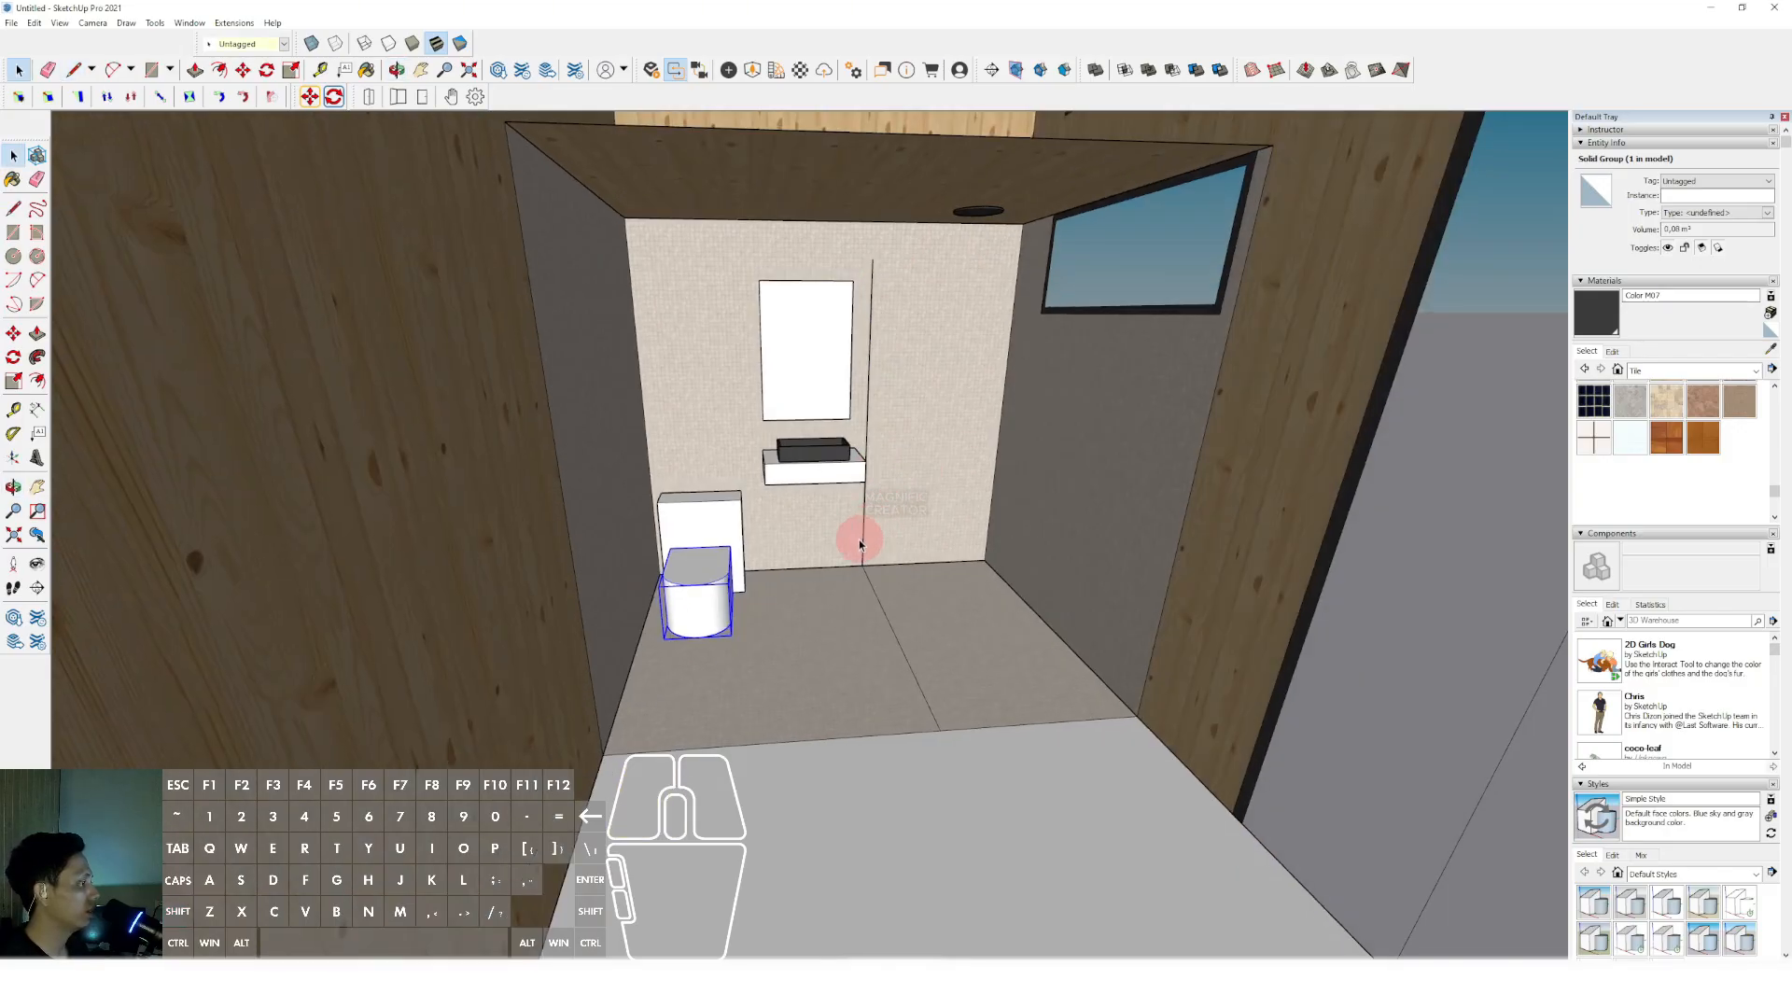
Copy the vertical line forward along the floor divider and connect both lines into an upright partition face.
left_click(863, 541)
scroll(877, 597, "up", 2)
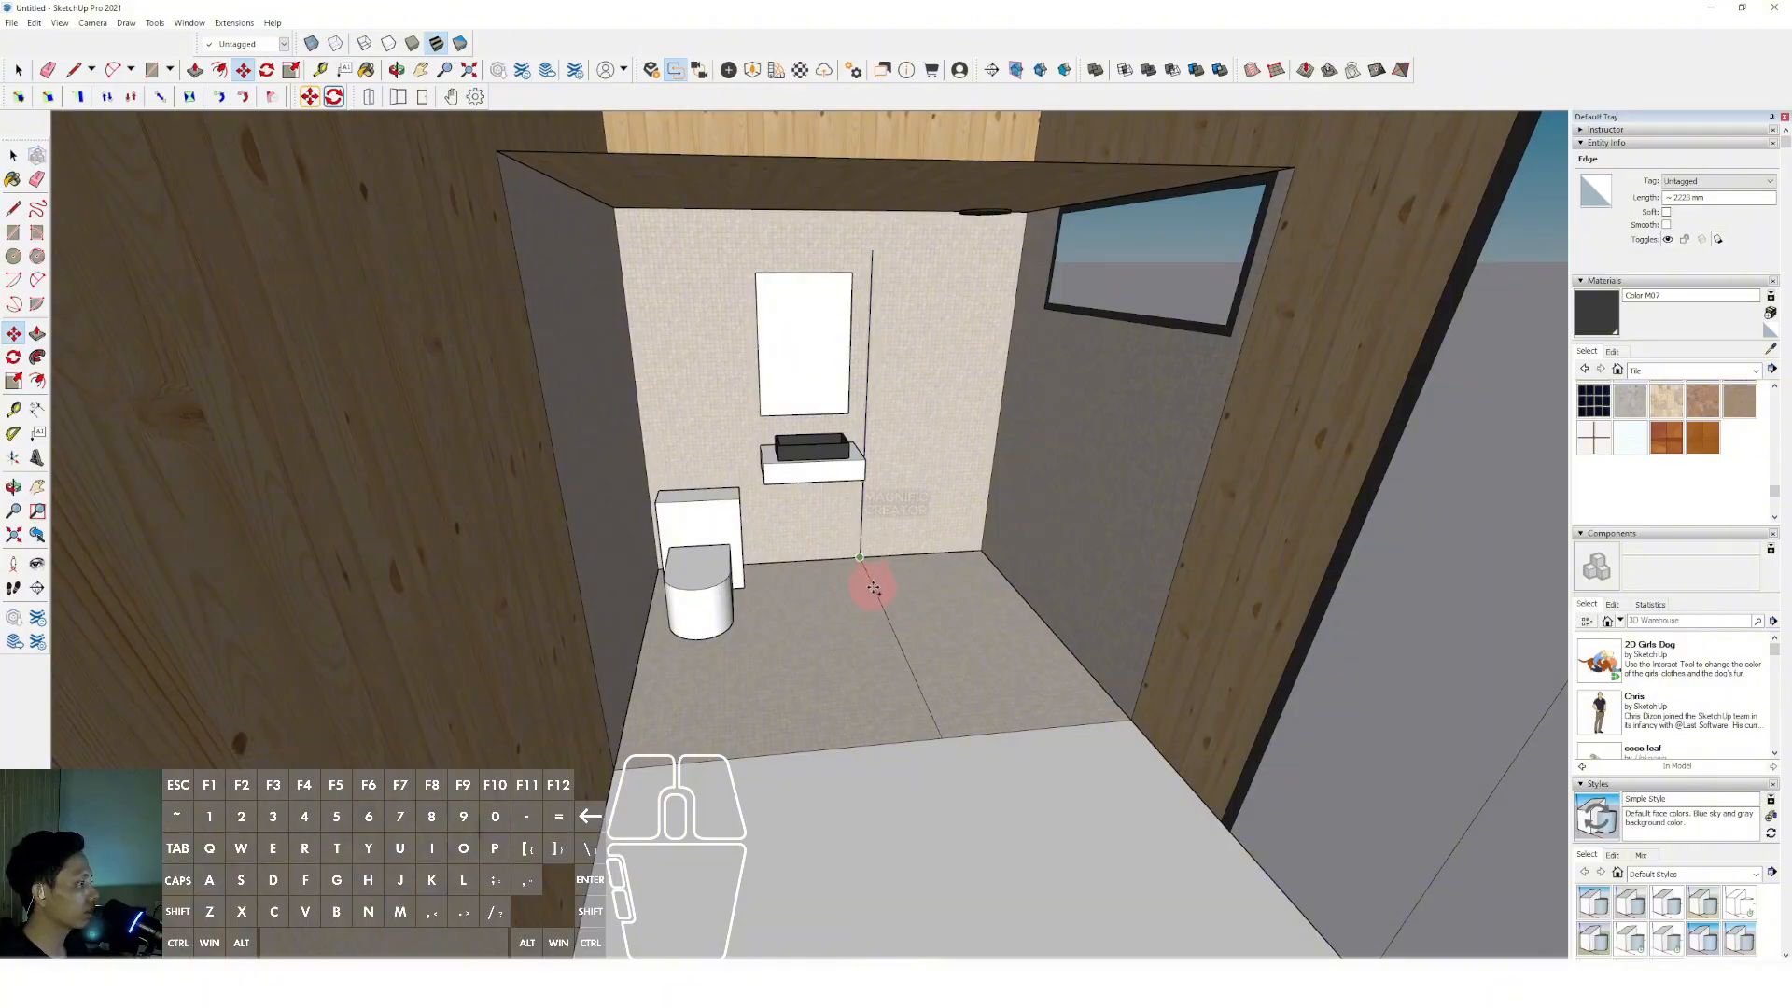
left_click(893, 634)
key("d")
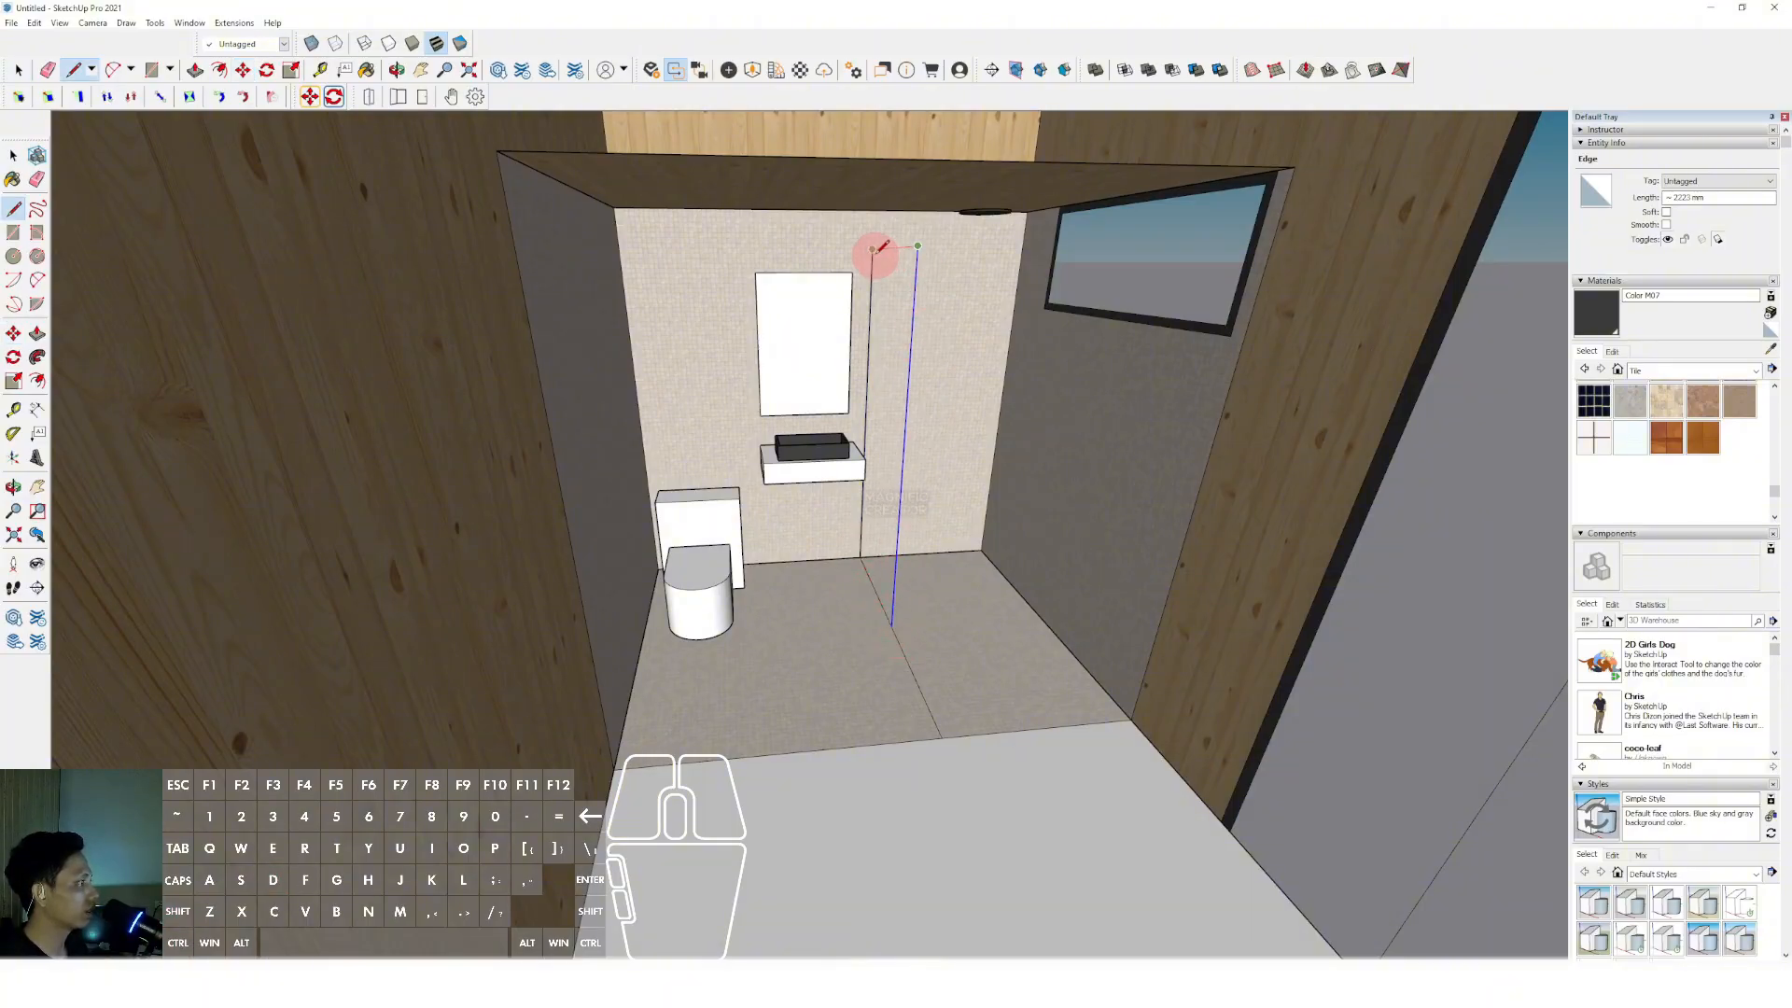
key("space")
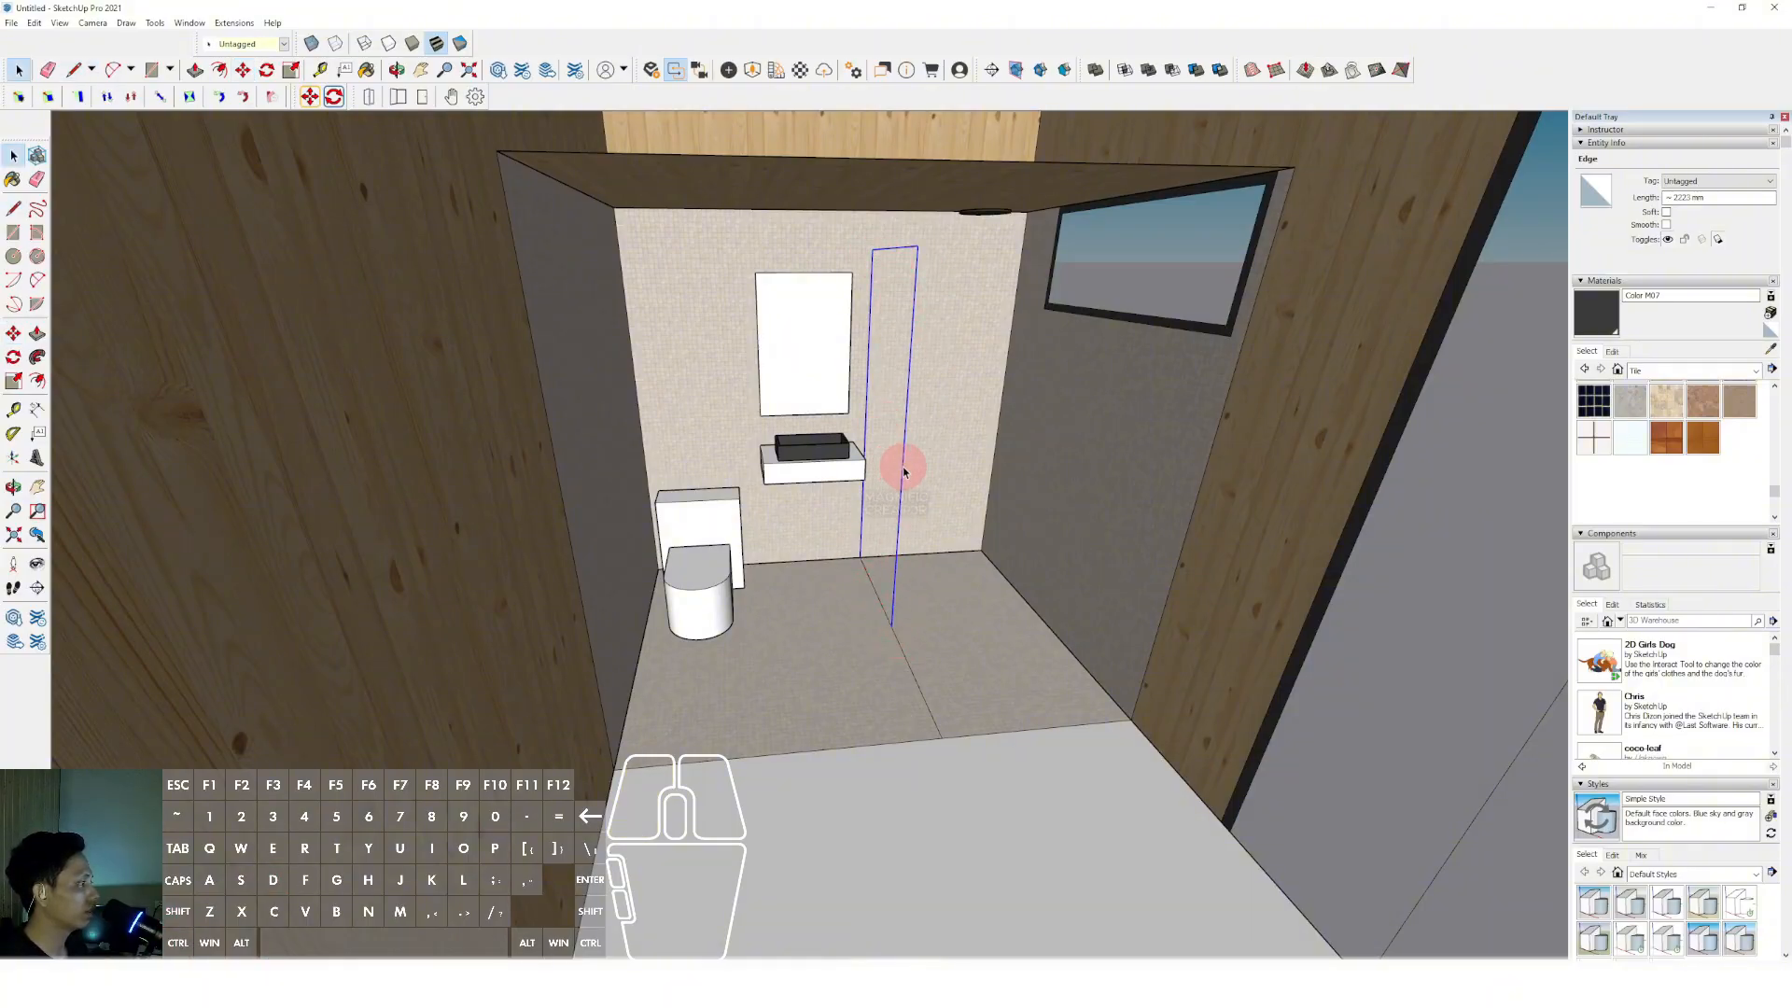
left_click(861, 558)
key("space")
Group the partition and paint it with Translucent Glass Gray sampled from the window.
double_click(896, 439)
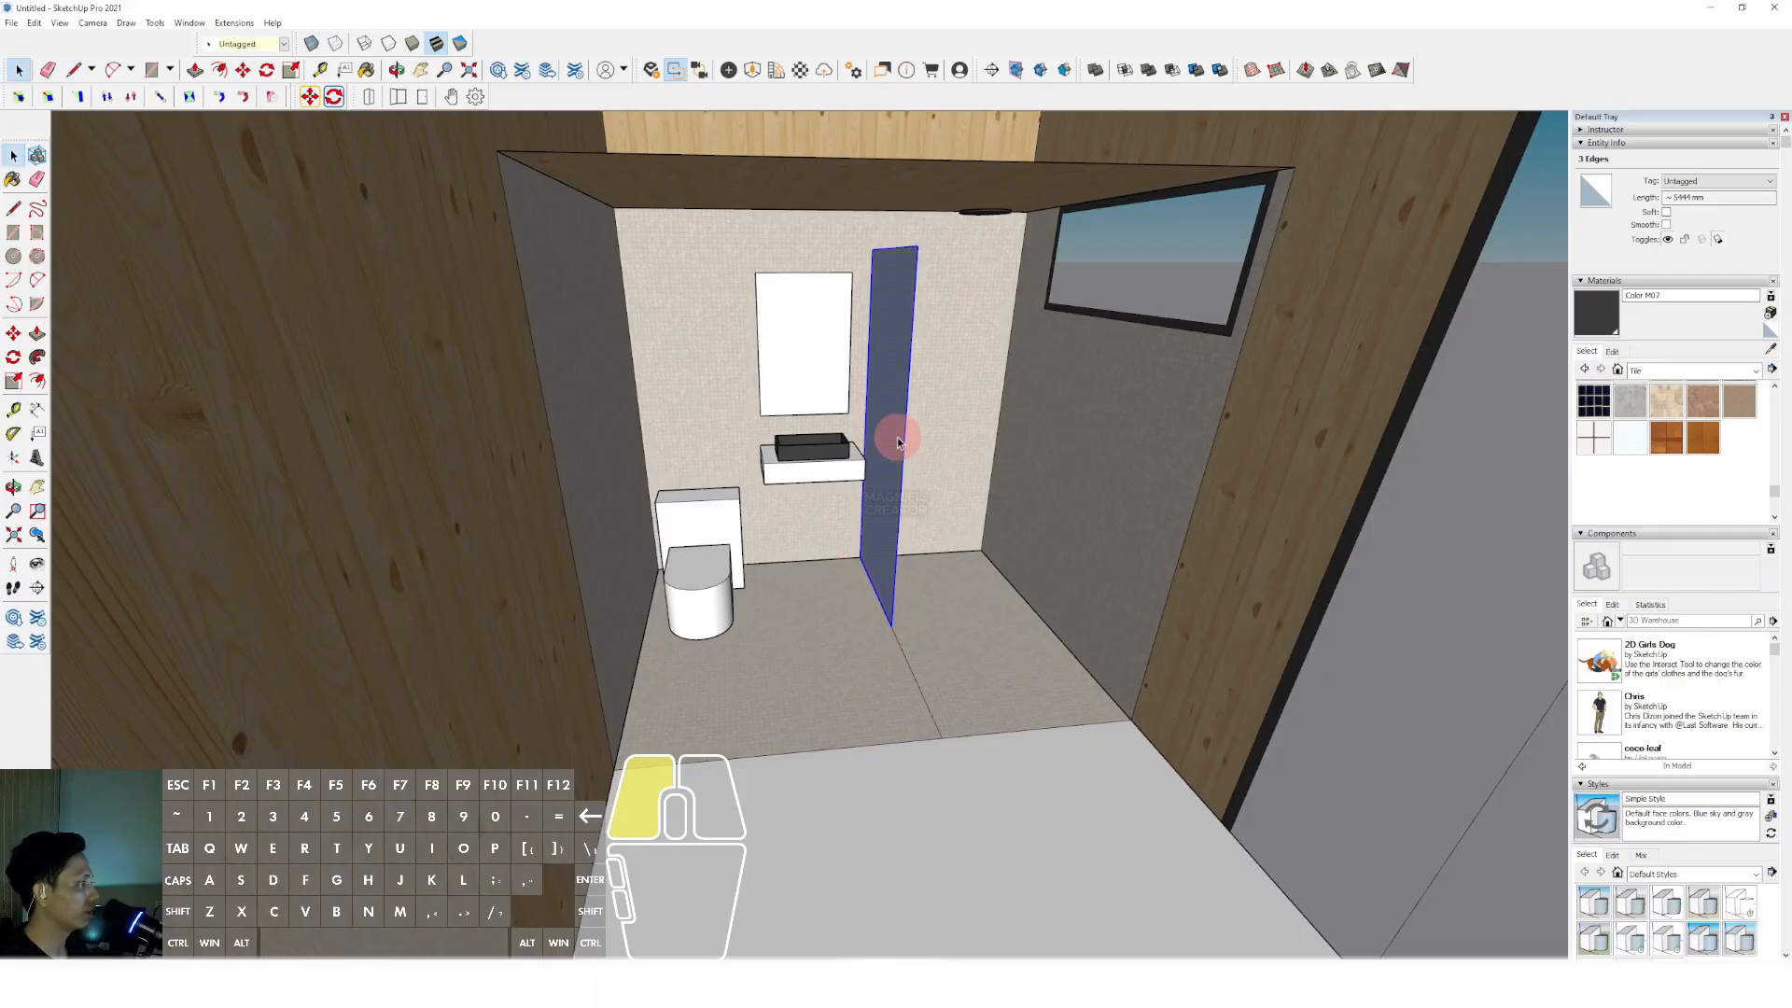
right_click(896, 437)
left_click(954, 560)
left_click(1770, 348)
left_click(1209, 252)
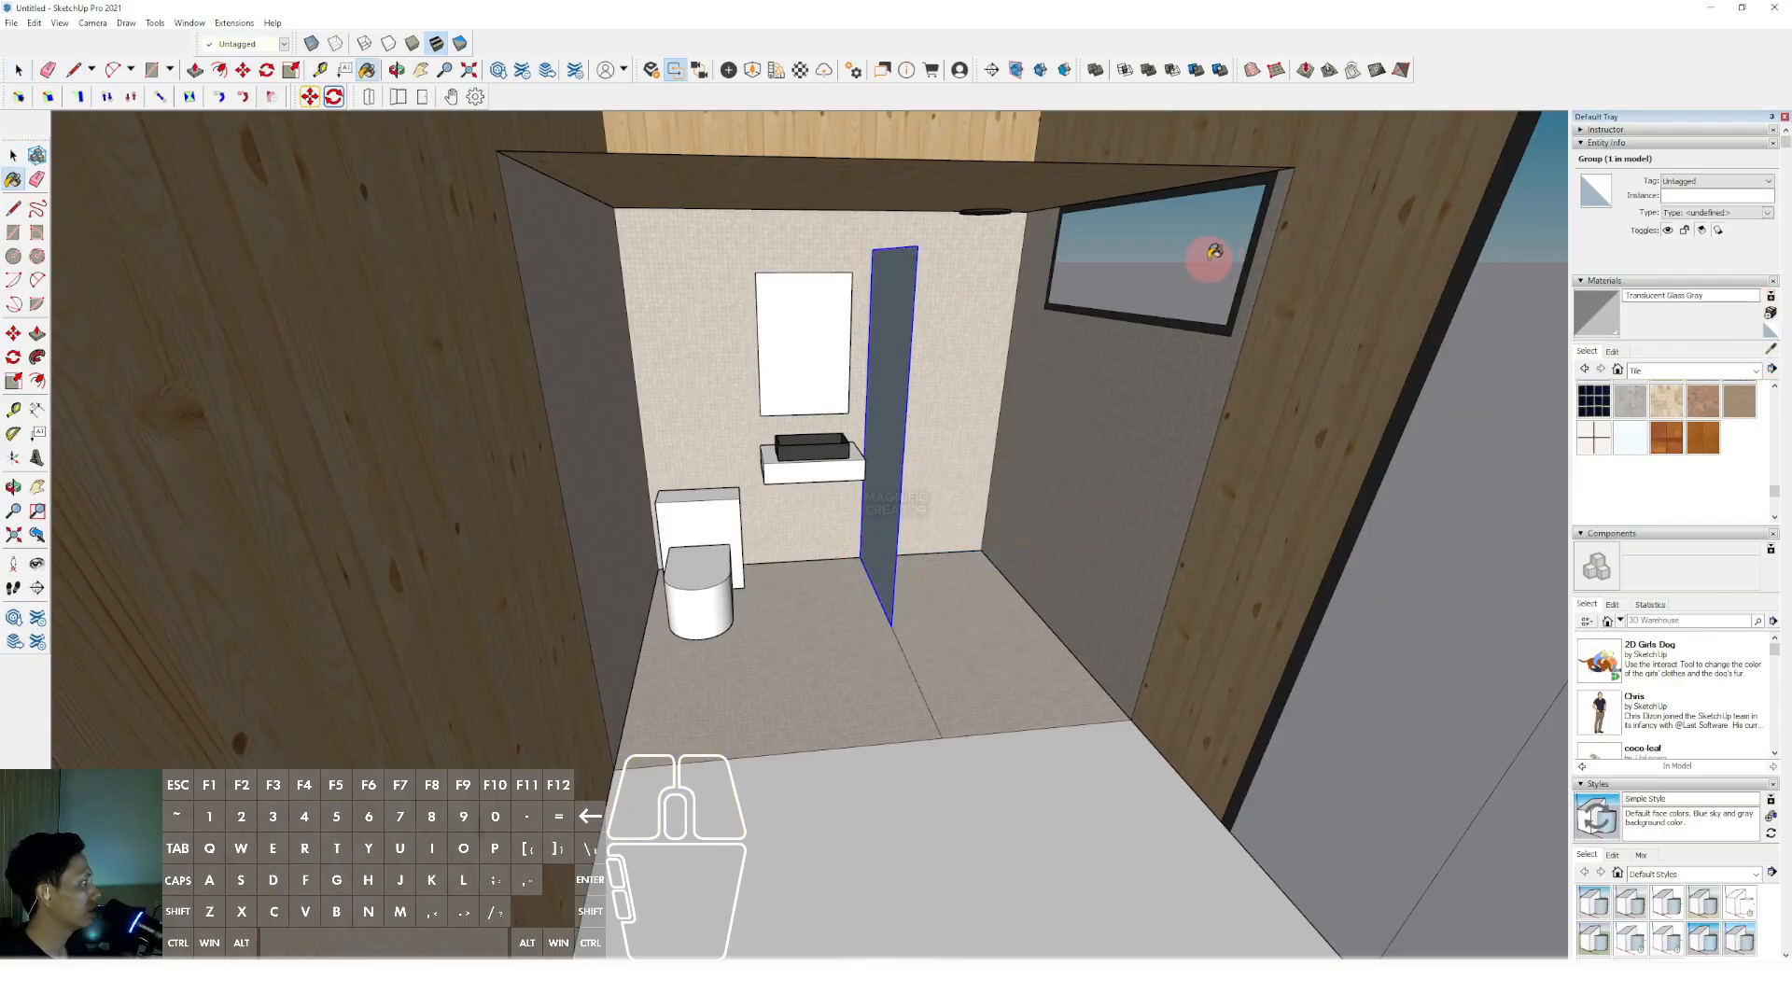
left_click(892, 362)
Inside the floor group, draw a narrow rectangular strip along the end wall between the glass partition and front wall.
middle_click_drag(892, 362, 866, 418)
scroll(966, 562, "up", 5)
middle_click_drag(967, 562, 876, 620)
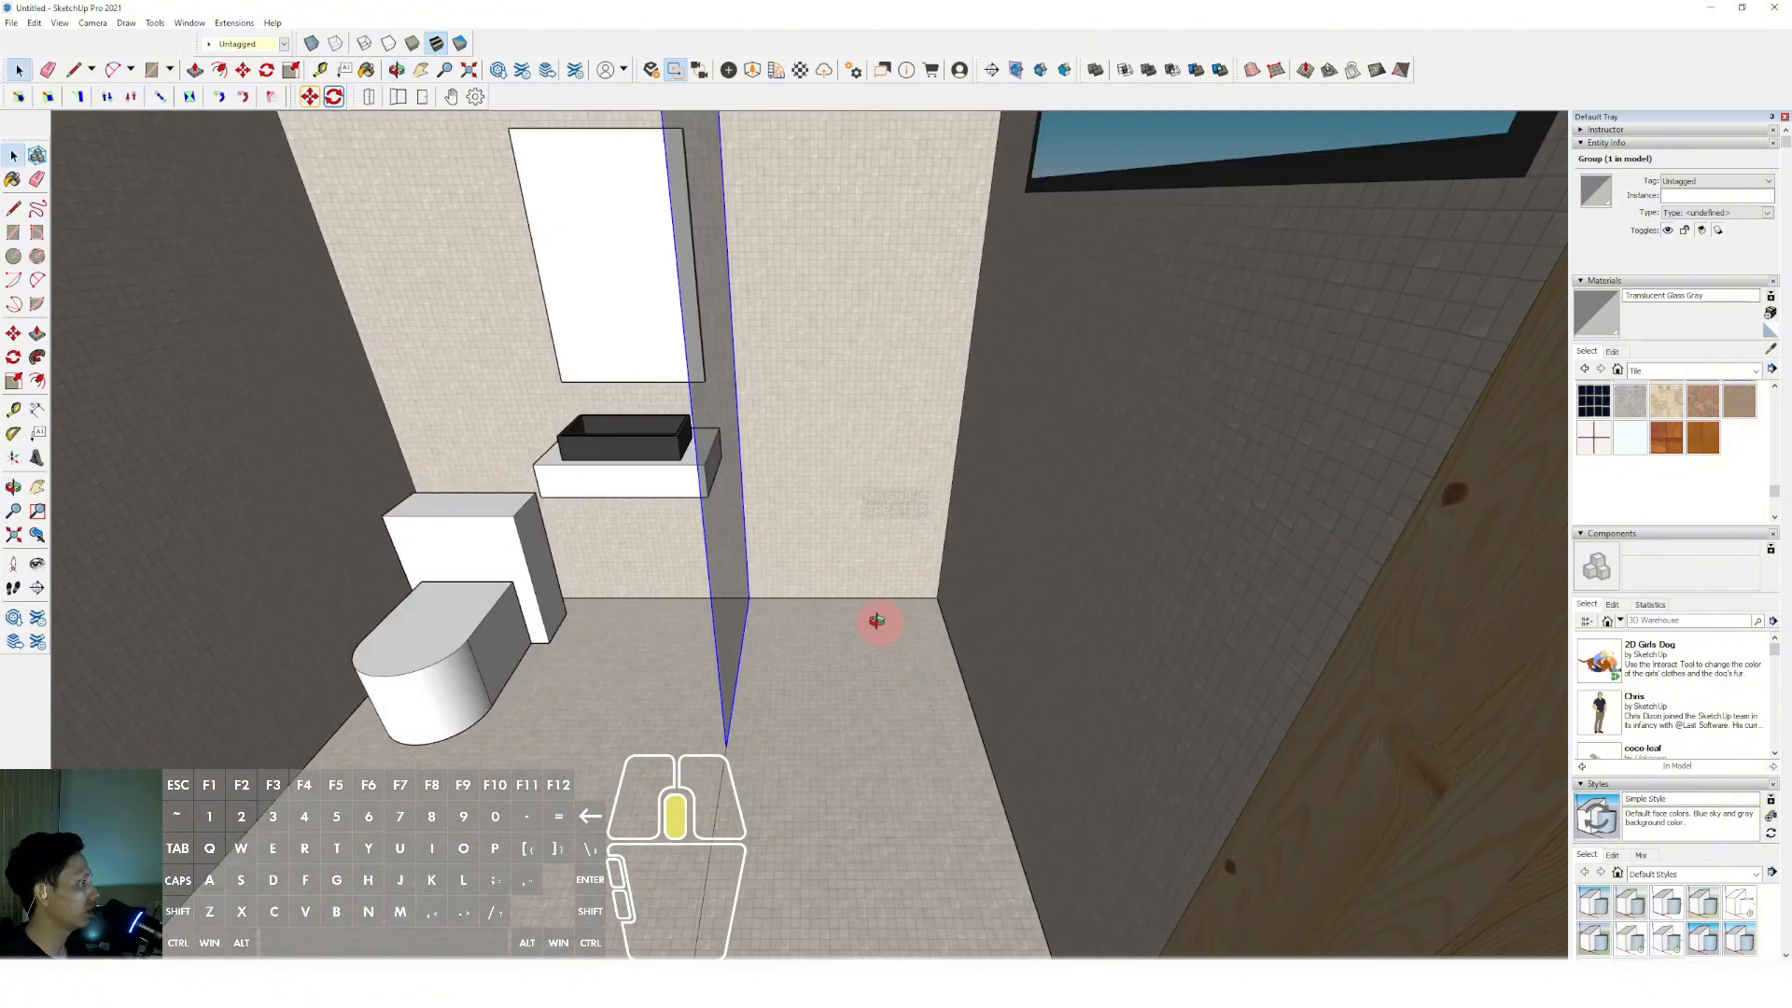
scroll(818, 631, "up", 2)
triple_click(818, 631)
scroll(952, 597, "up", 2)
key("r")
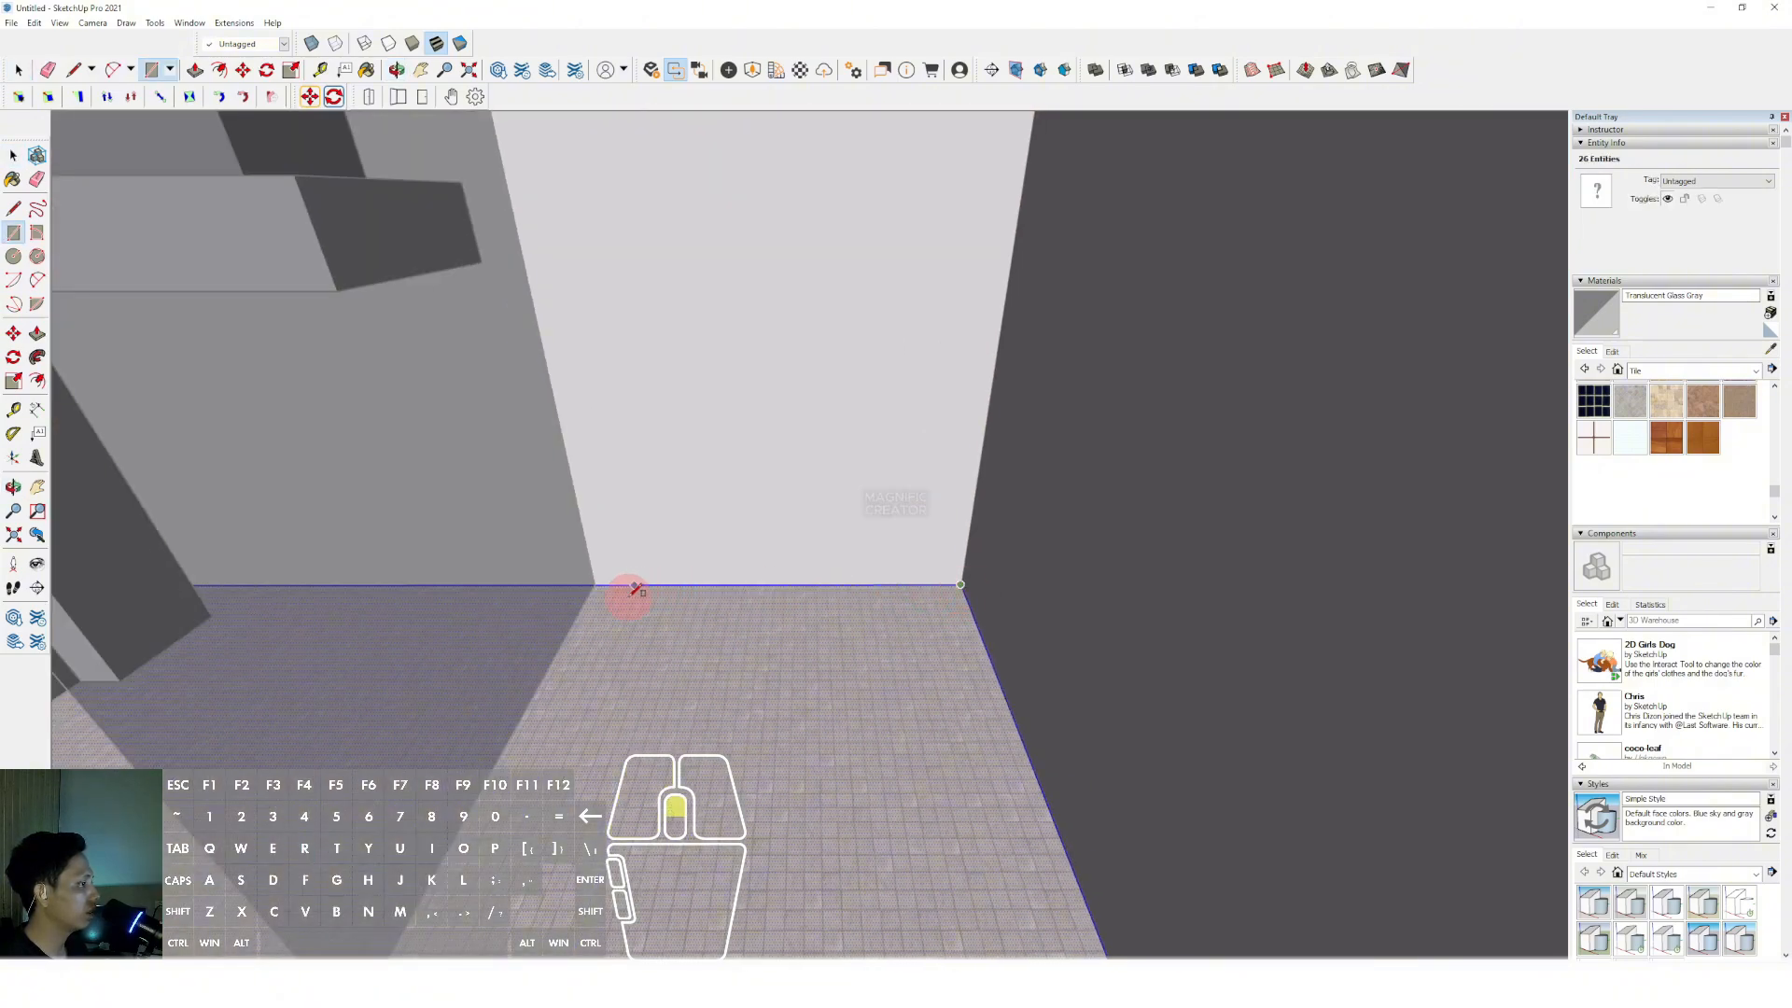
middle_click_drag(635, 590, 588, 598)
scroll(810, 595, "up", 2)
middle_click_drag(810, 595, 797, 620)
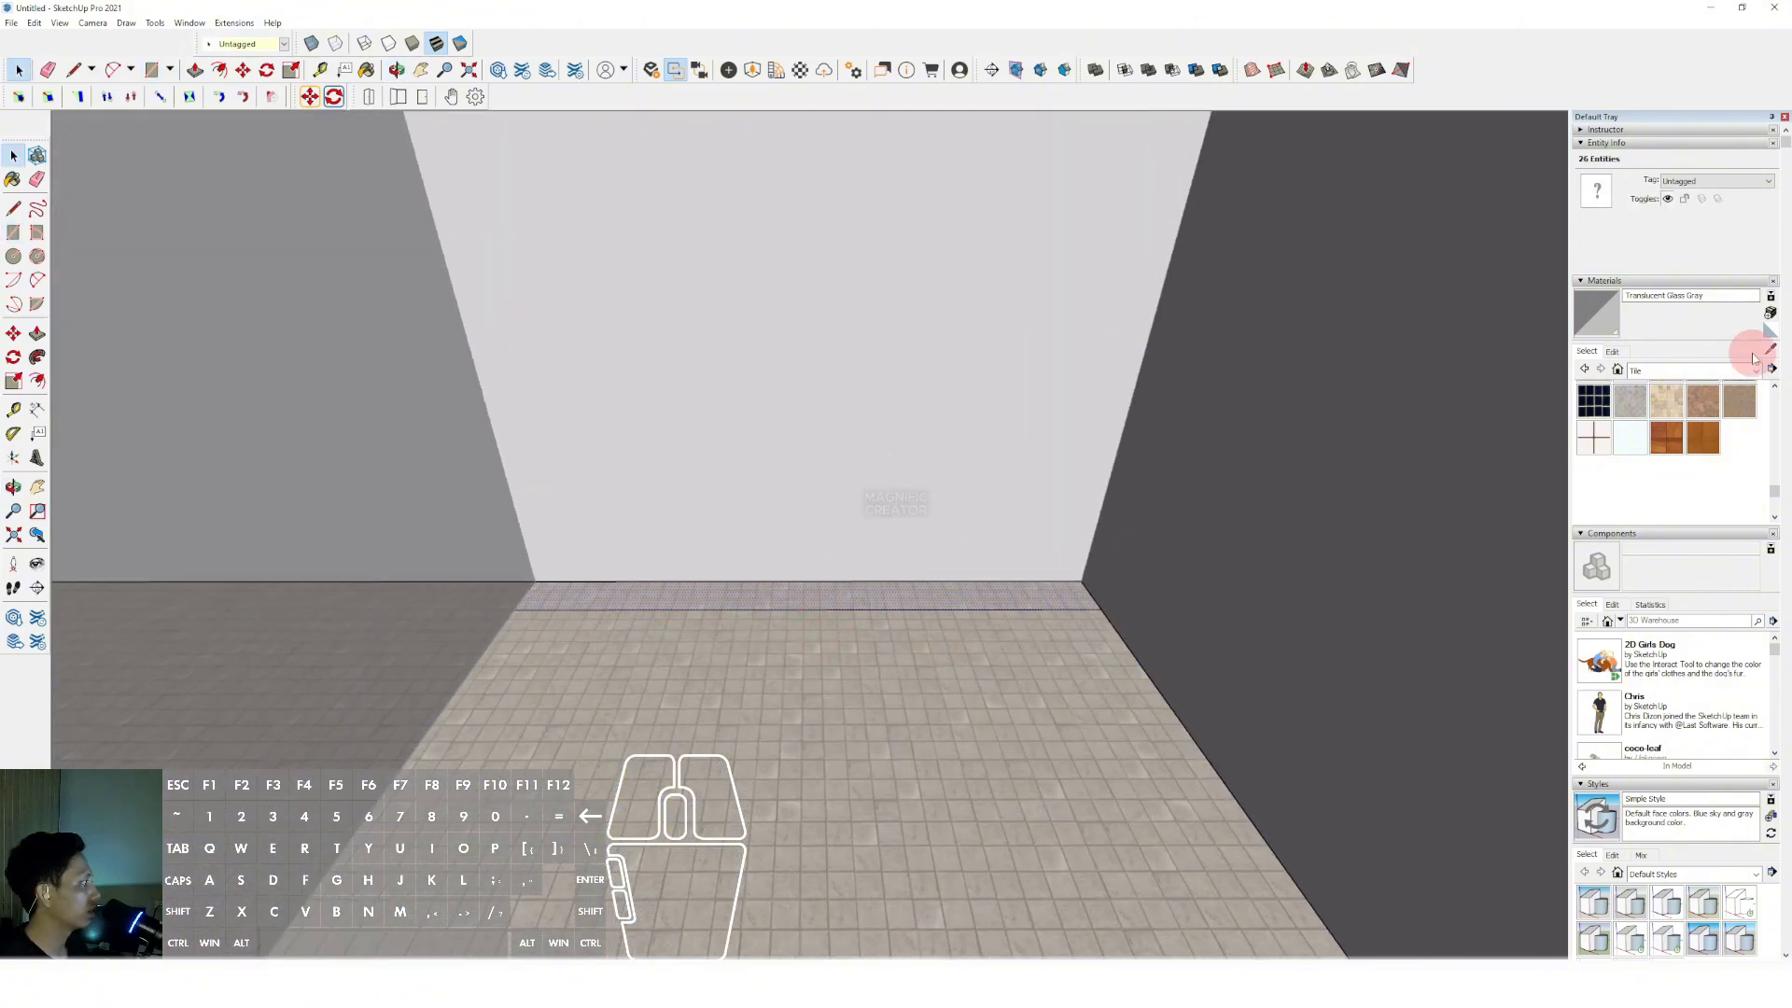
Paint the narrow floor strip along the shower's end wall with the Aluminum metal material.
left_click(1754, 372)
scroll(1666, 452, "down", 1)
left_click(1651, 463)
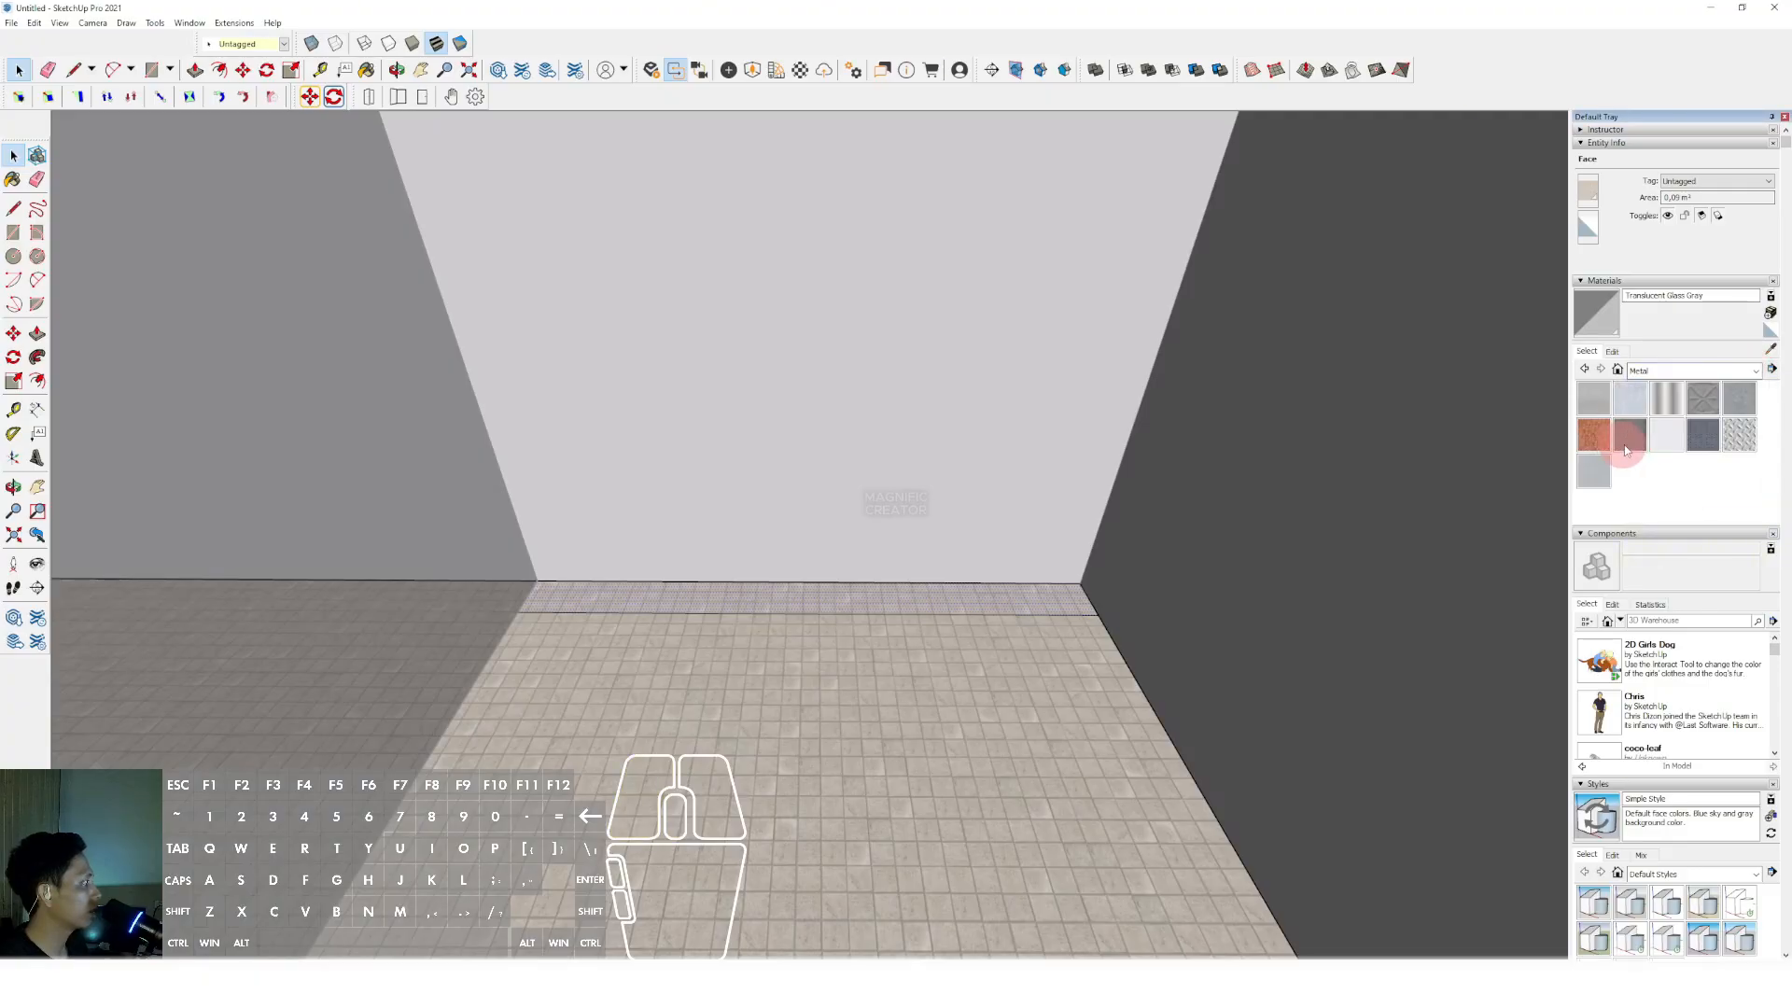
scroll(933, 598, "up", 2)
scroll(872, 592, "up", 1)
key("f")
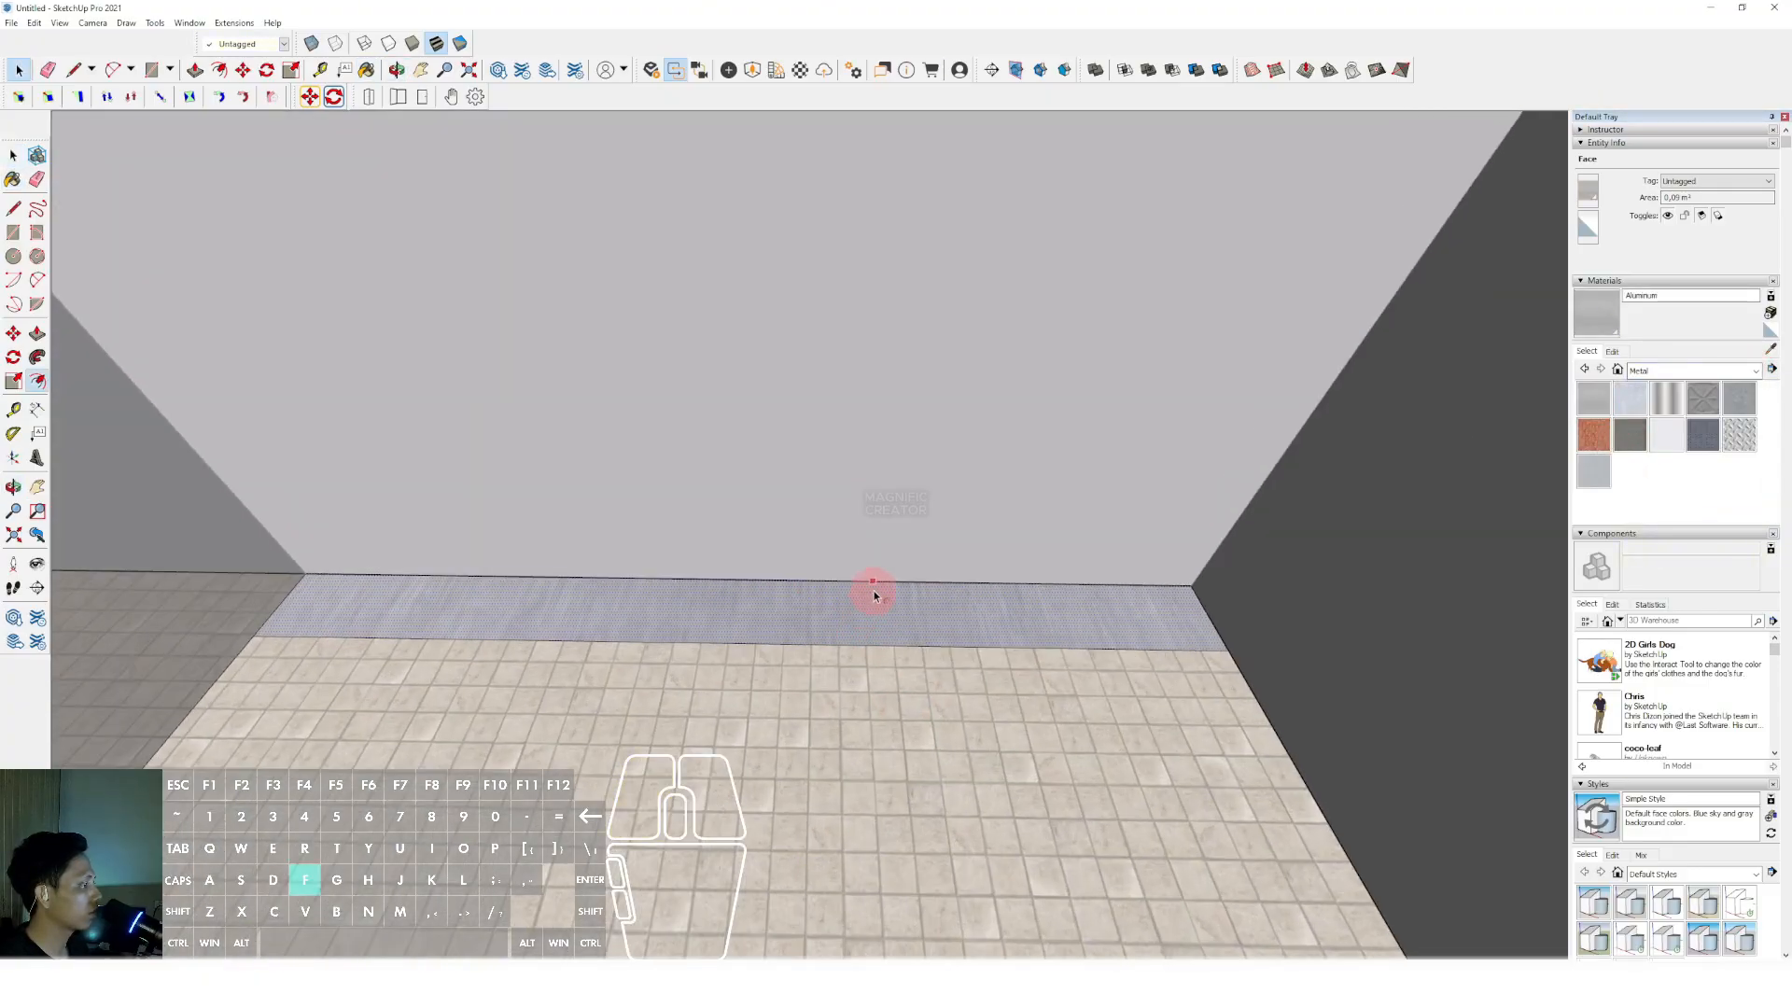
key("space")
Draw a full-size rectangular wall closing the open side of the bathroom, from floor corner to opposite ceiling corner.
middle_click_drag(875, 597, 1020, 584)
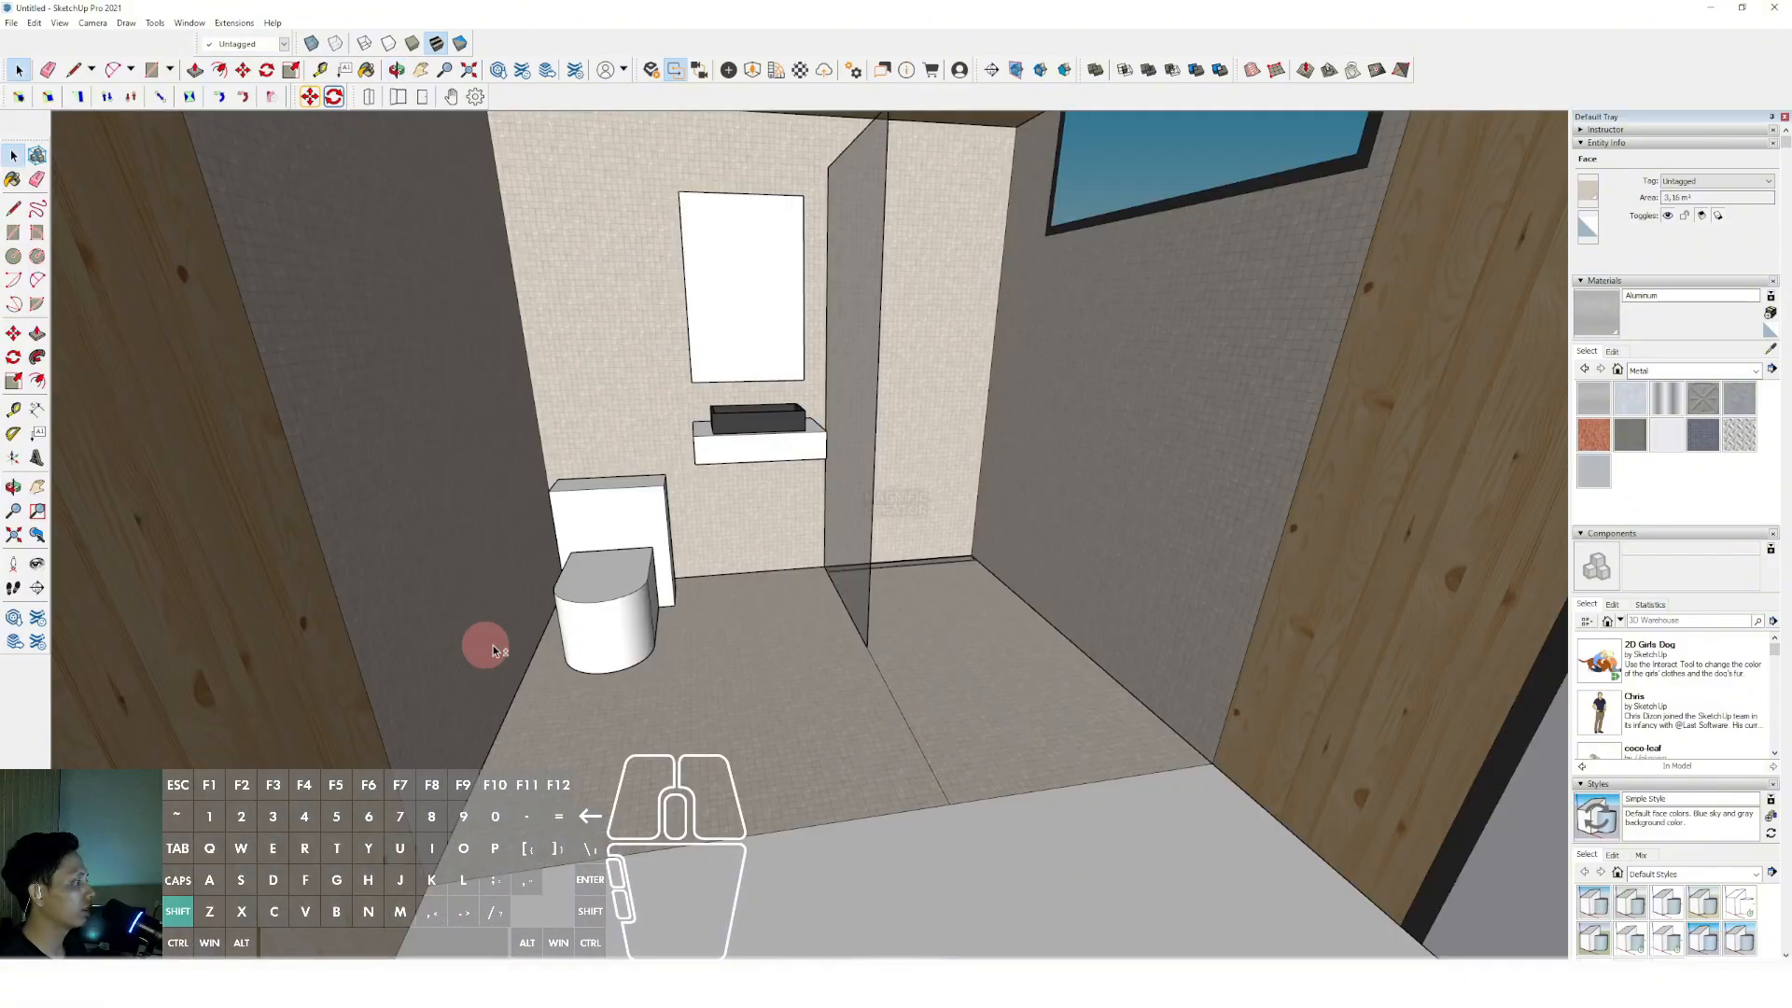
middle_click_drag(995, 624, 707, 650)
middle_click_drag(808, 636, 755, 604)
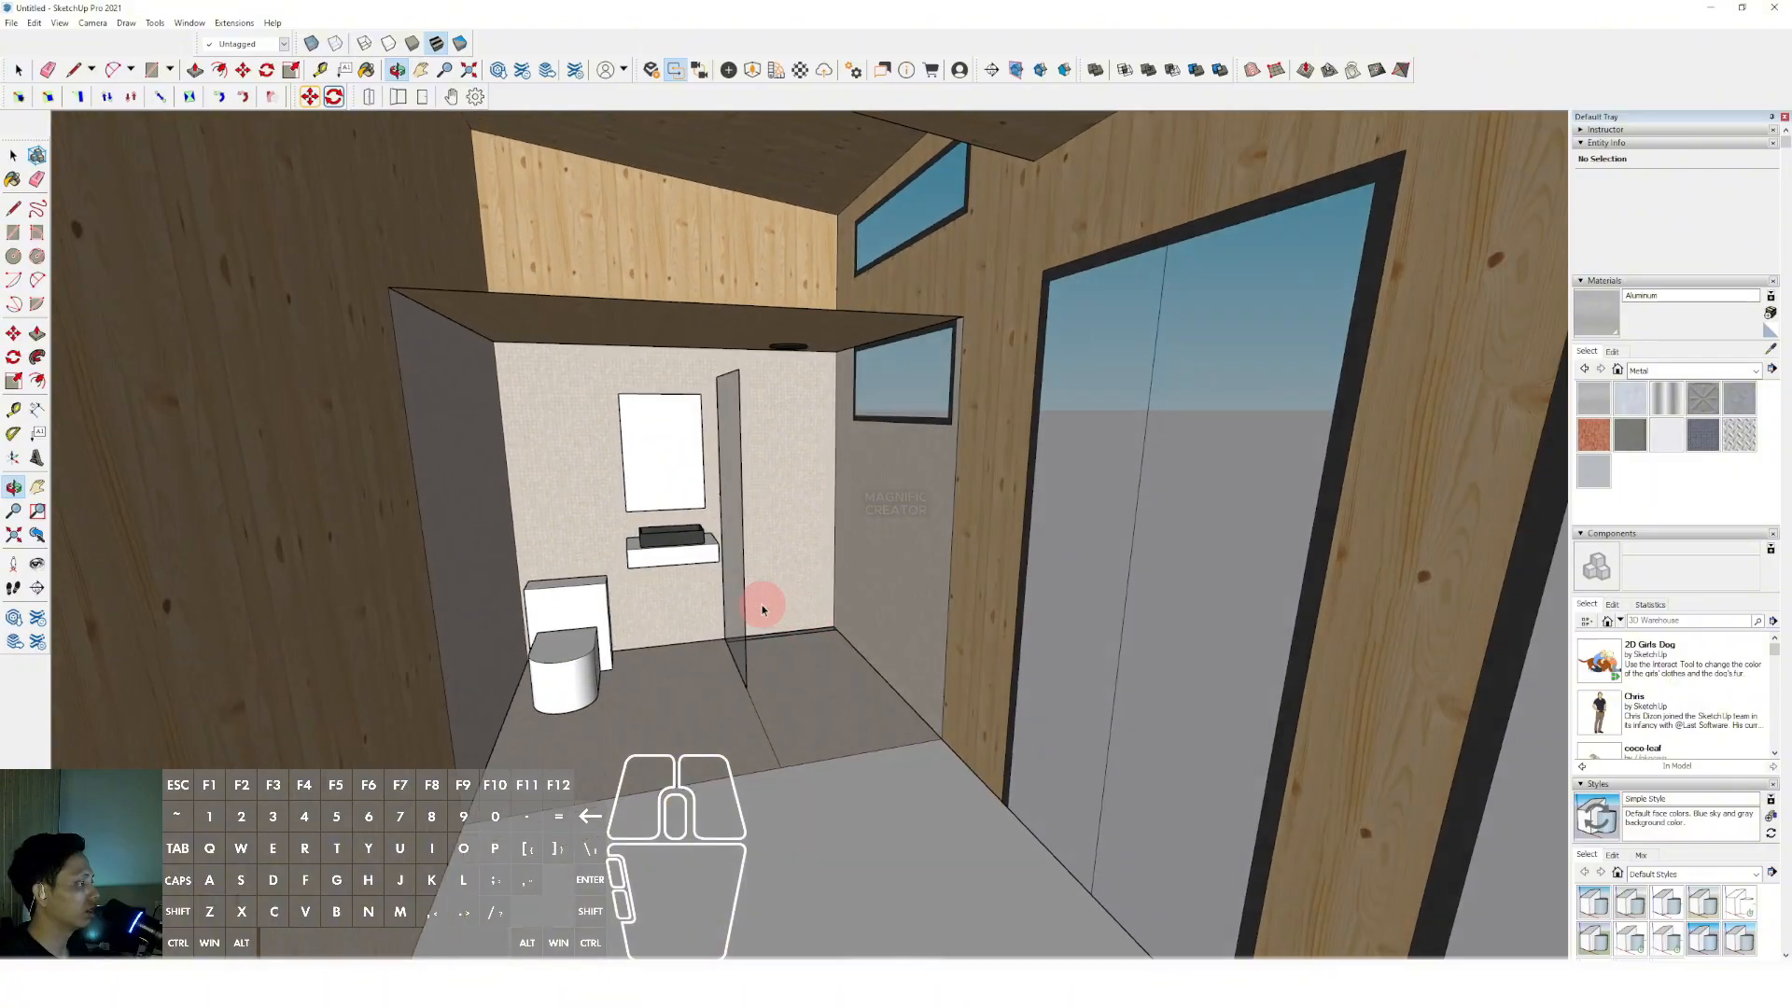
key("r")
left_click(940, 738)
left_click(388, 287)
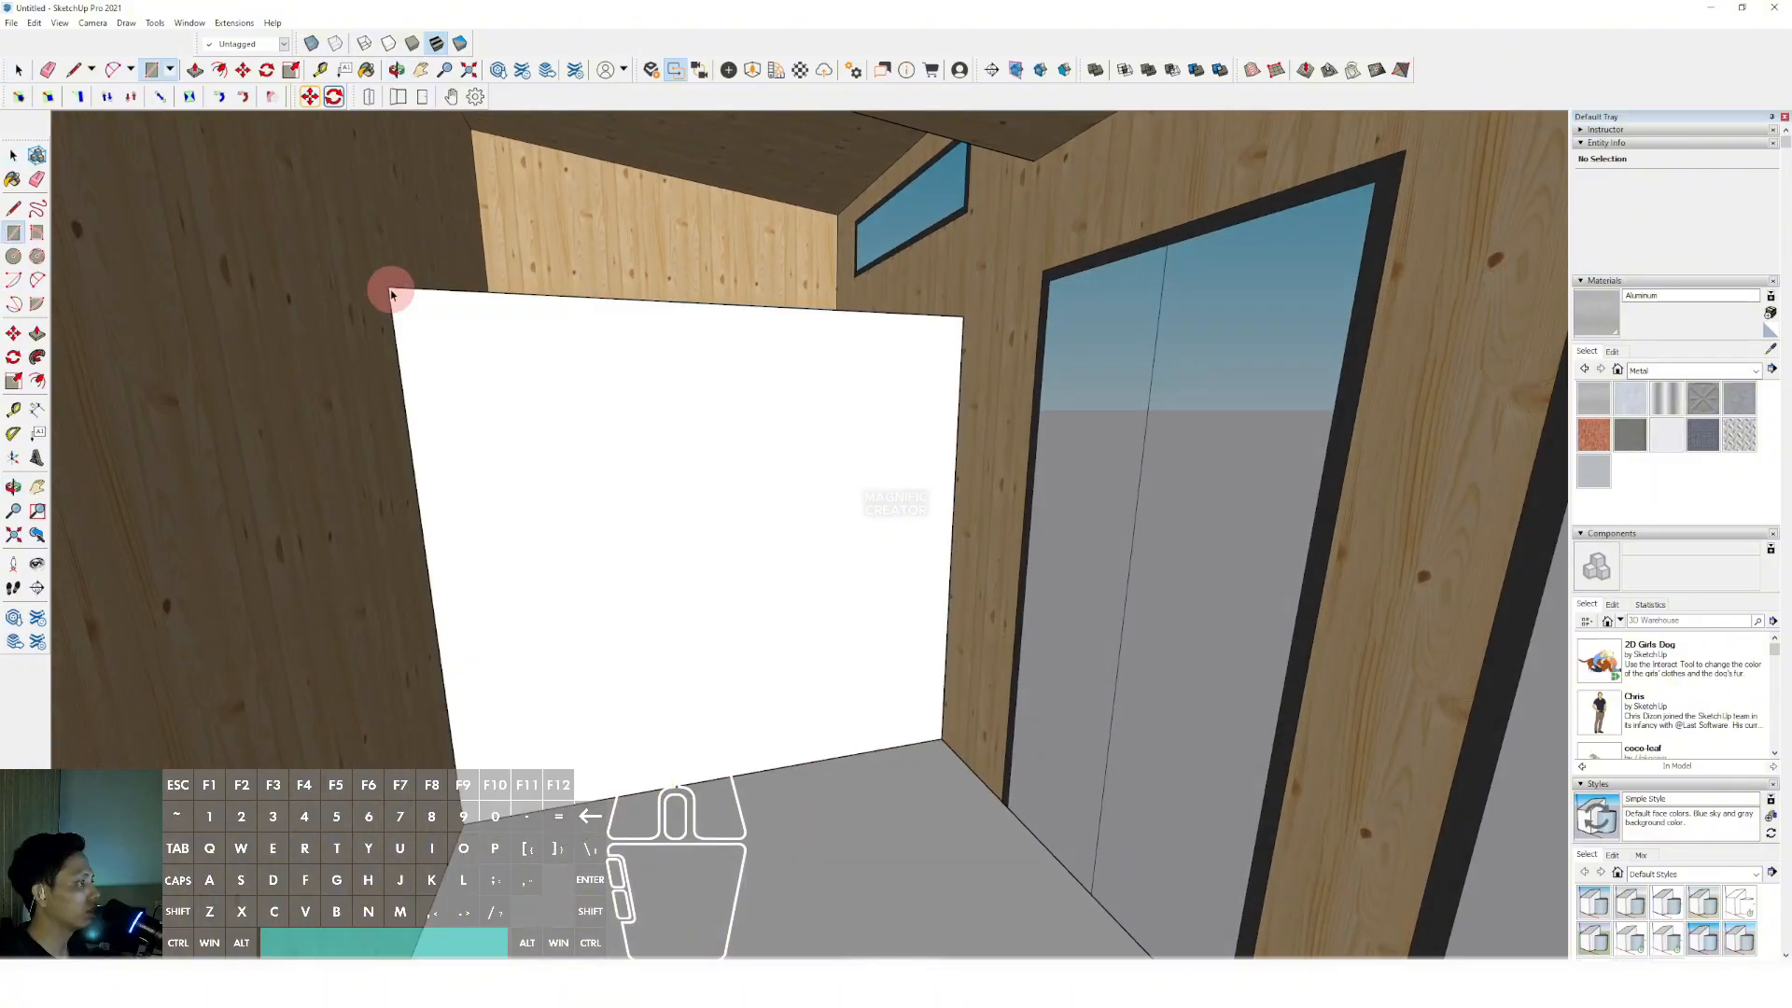
key("space")
Draw a tall door rectangle near the middle of the new bathroom wall, with its base on the floor.
middle_click_drag(392, 288, 675, 526)
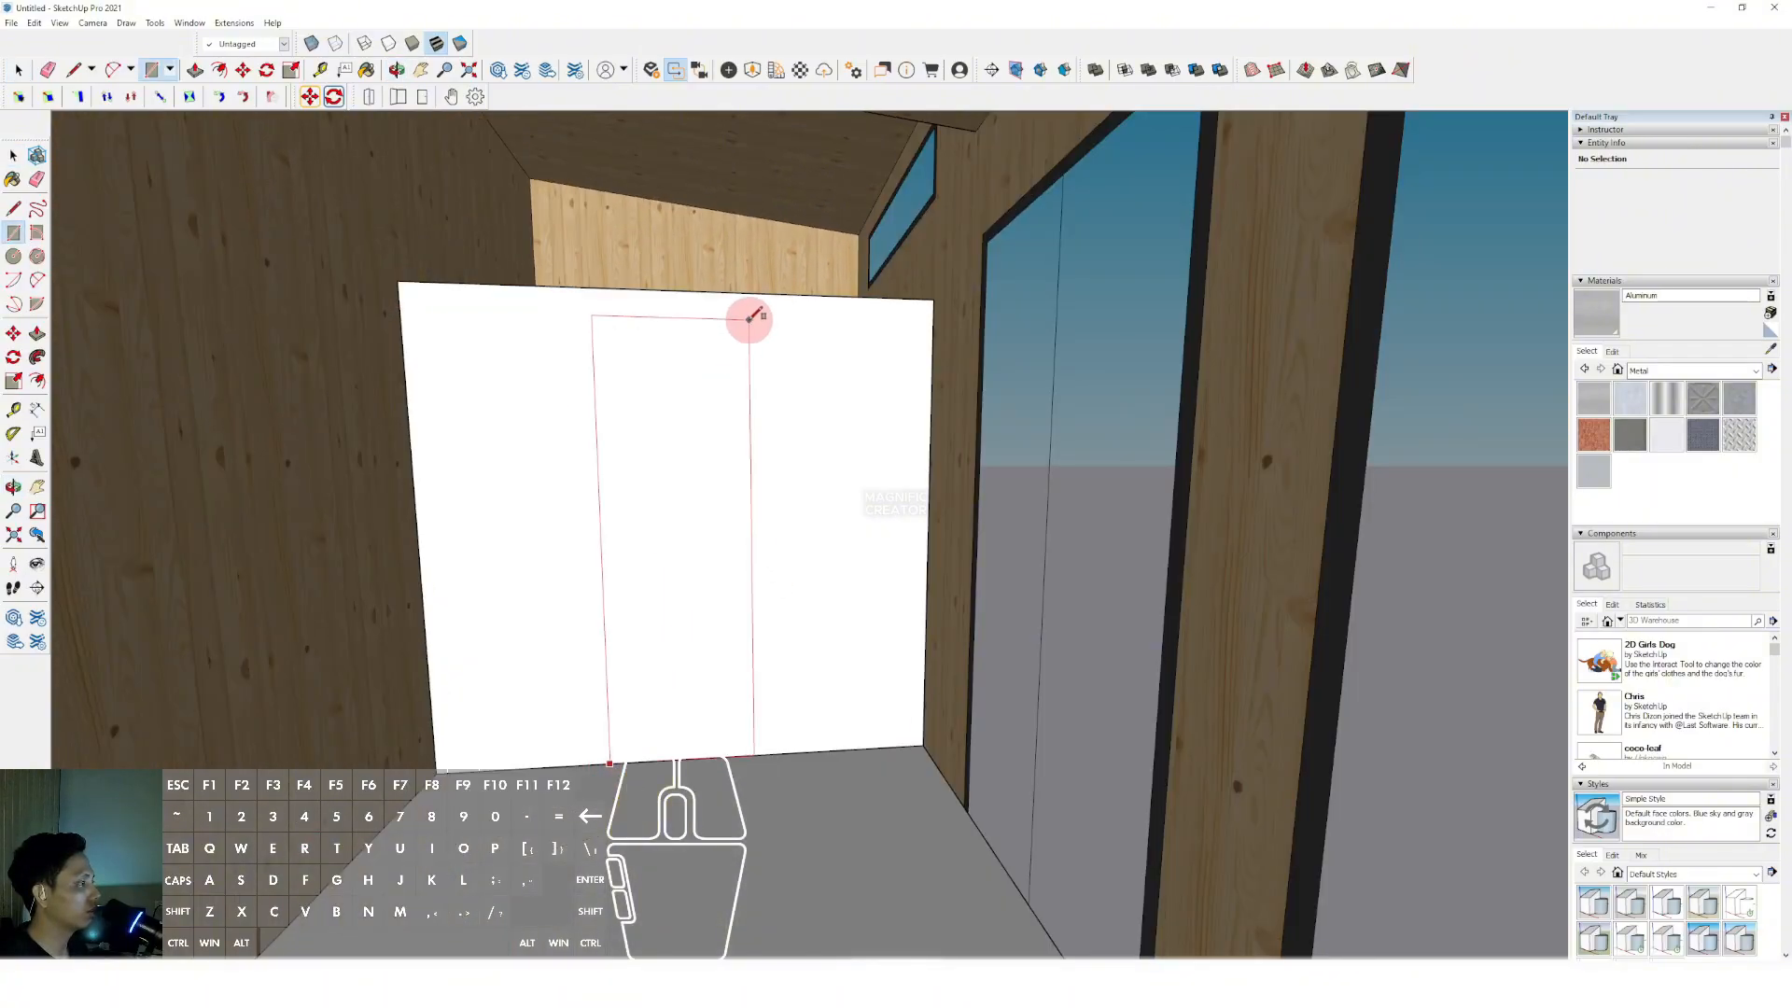
key("space")
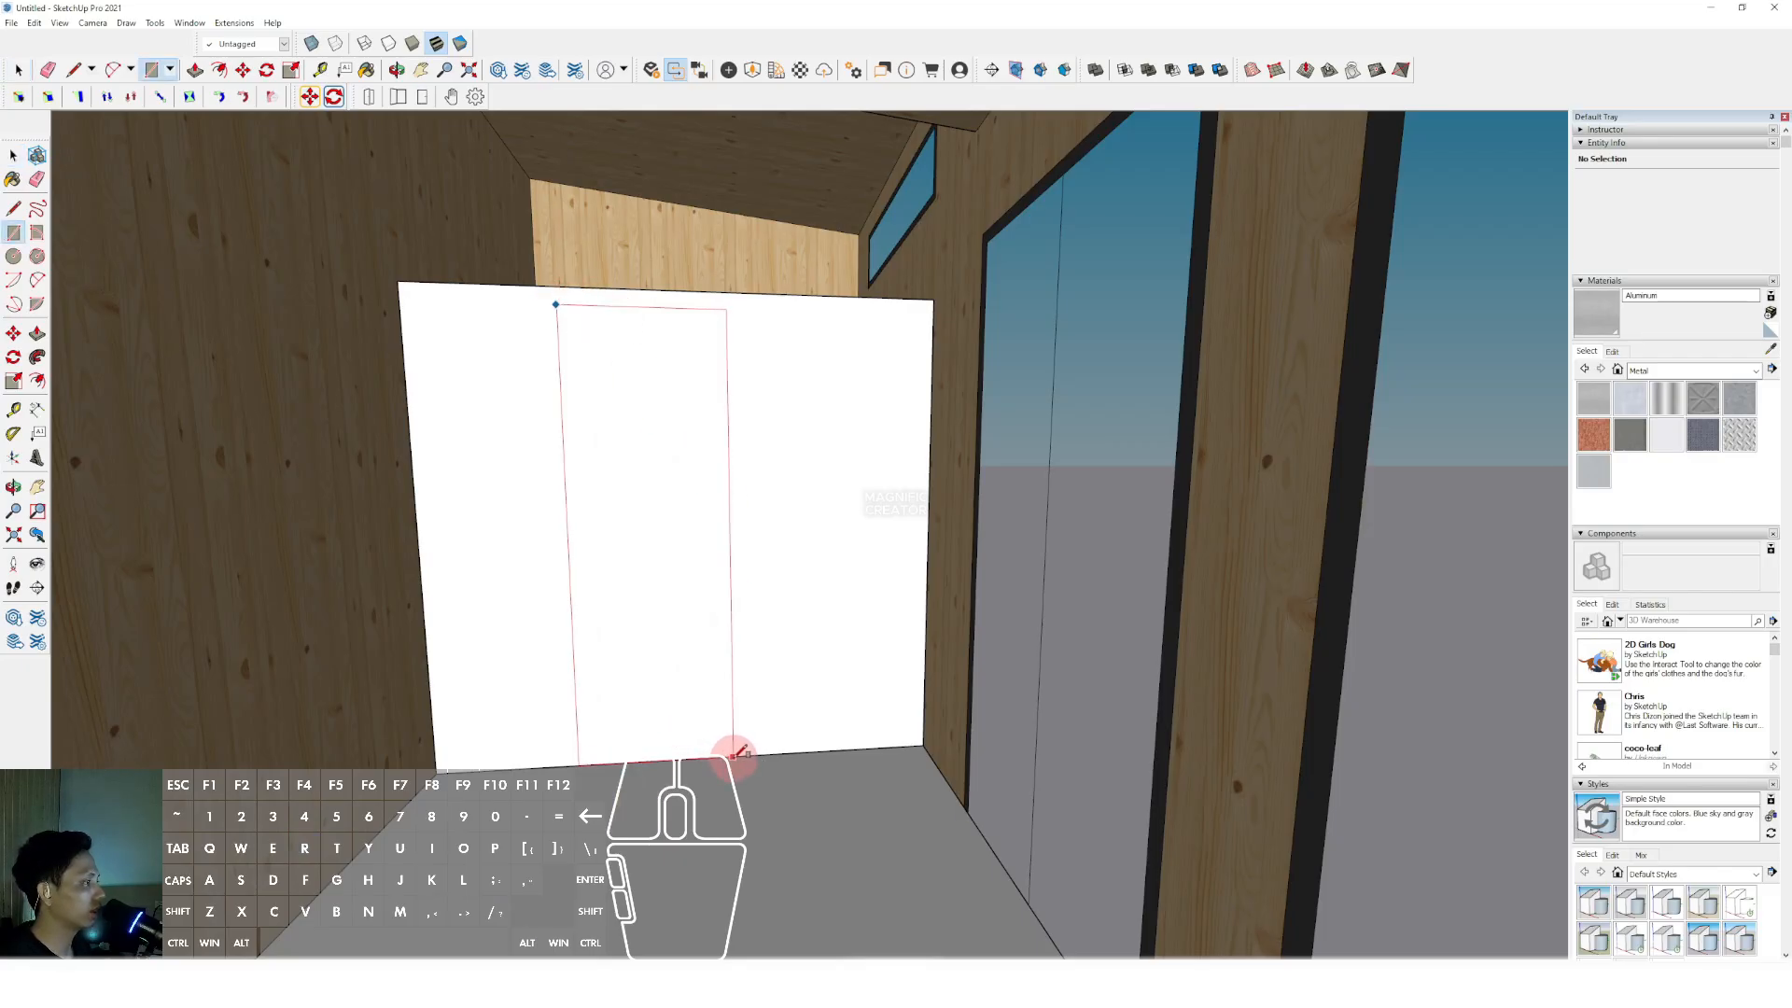
left_click(737, 752)
key("space")
middle_click_drag(737, 752, 680, 444)
Offset the door's two side edges and top edge slightly inward to form a thin door frame.
left_click(736, 404)
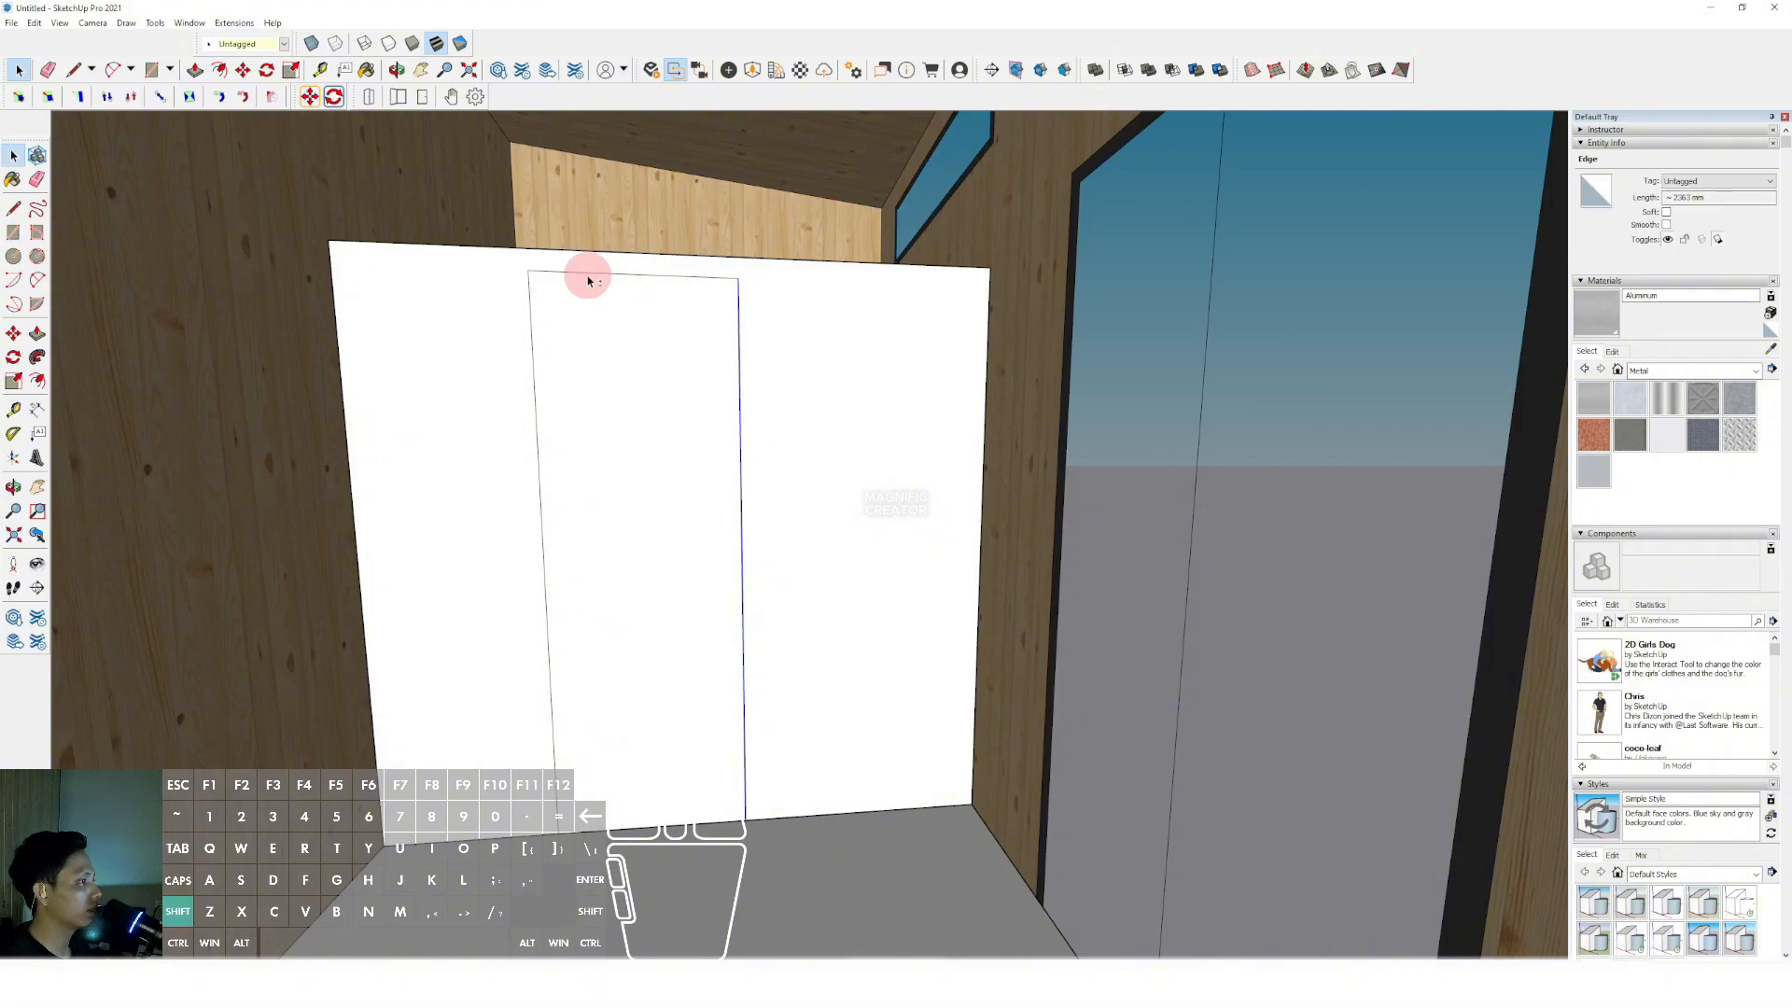
left_click(529, 300, "shift")
key("f")
left_click(732, 304)
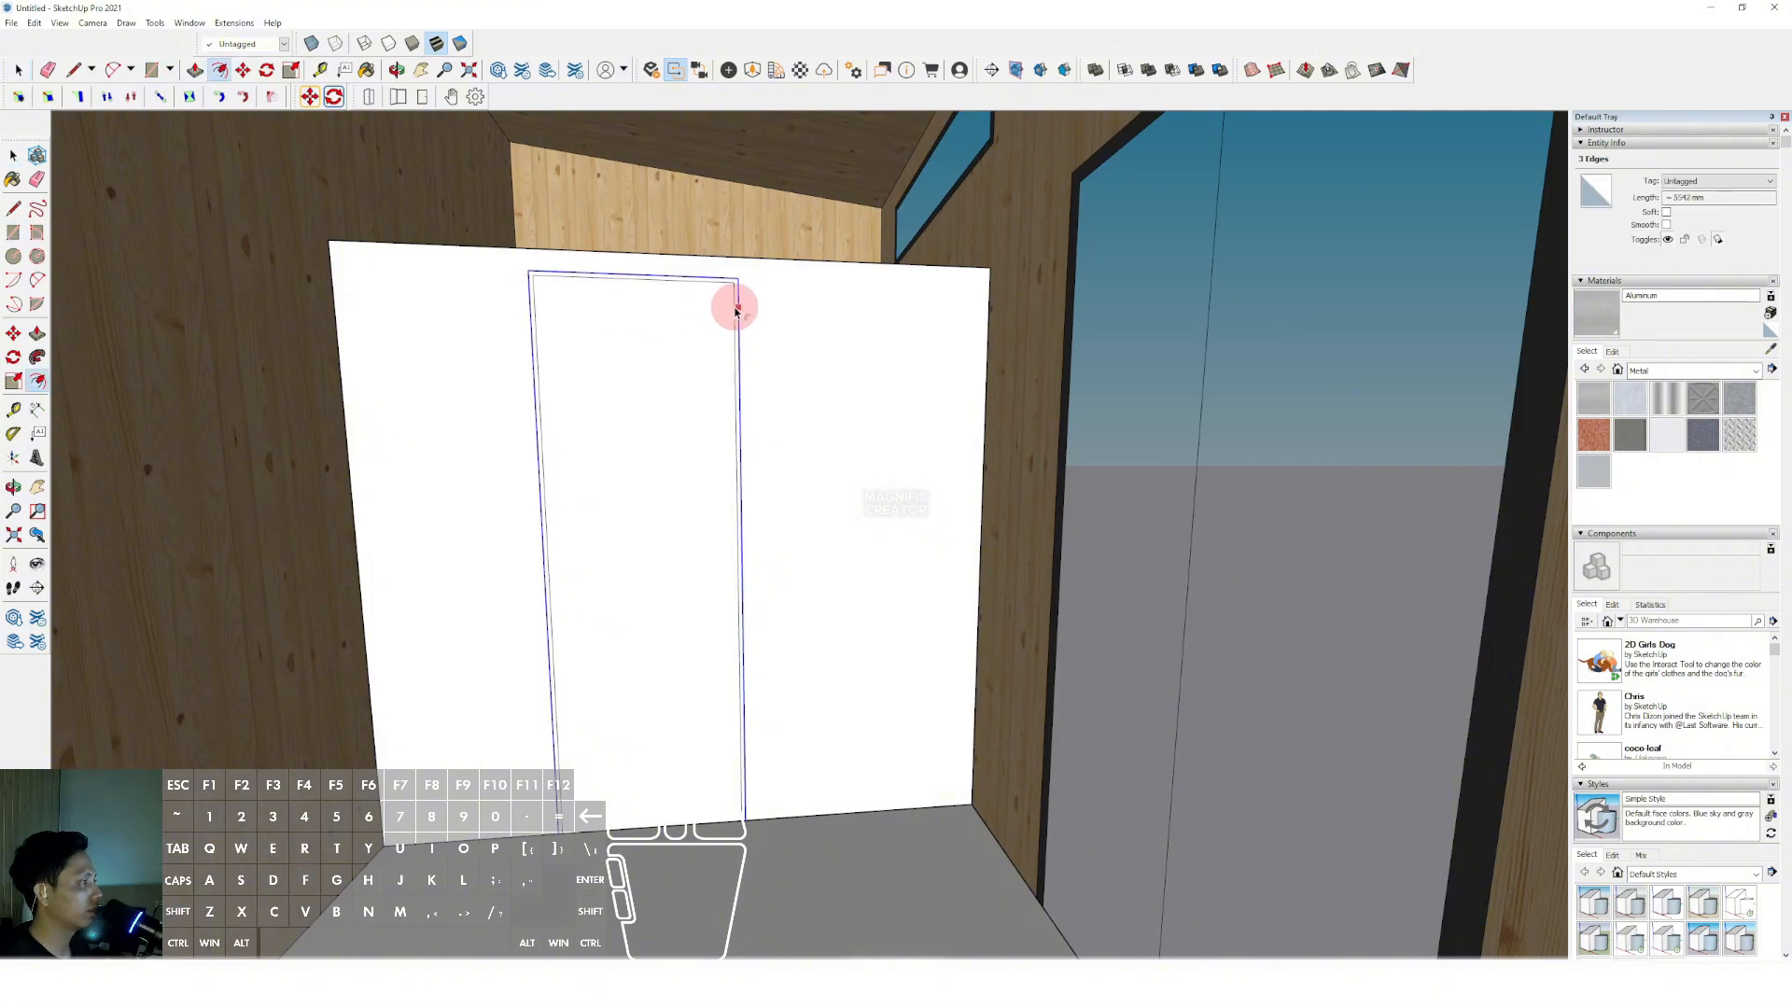
Paint the door frame with the dark color sampled from the window frame and the surrounding wall with the sampled wood material.
scroll(1075, 376, "up", 2)
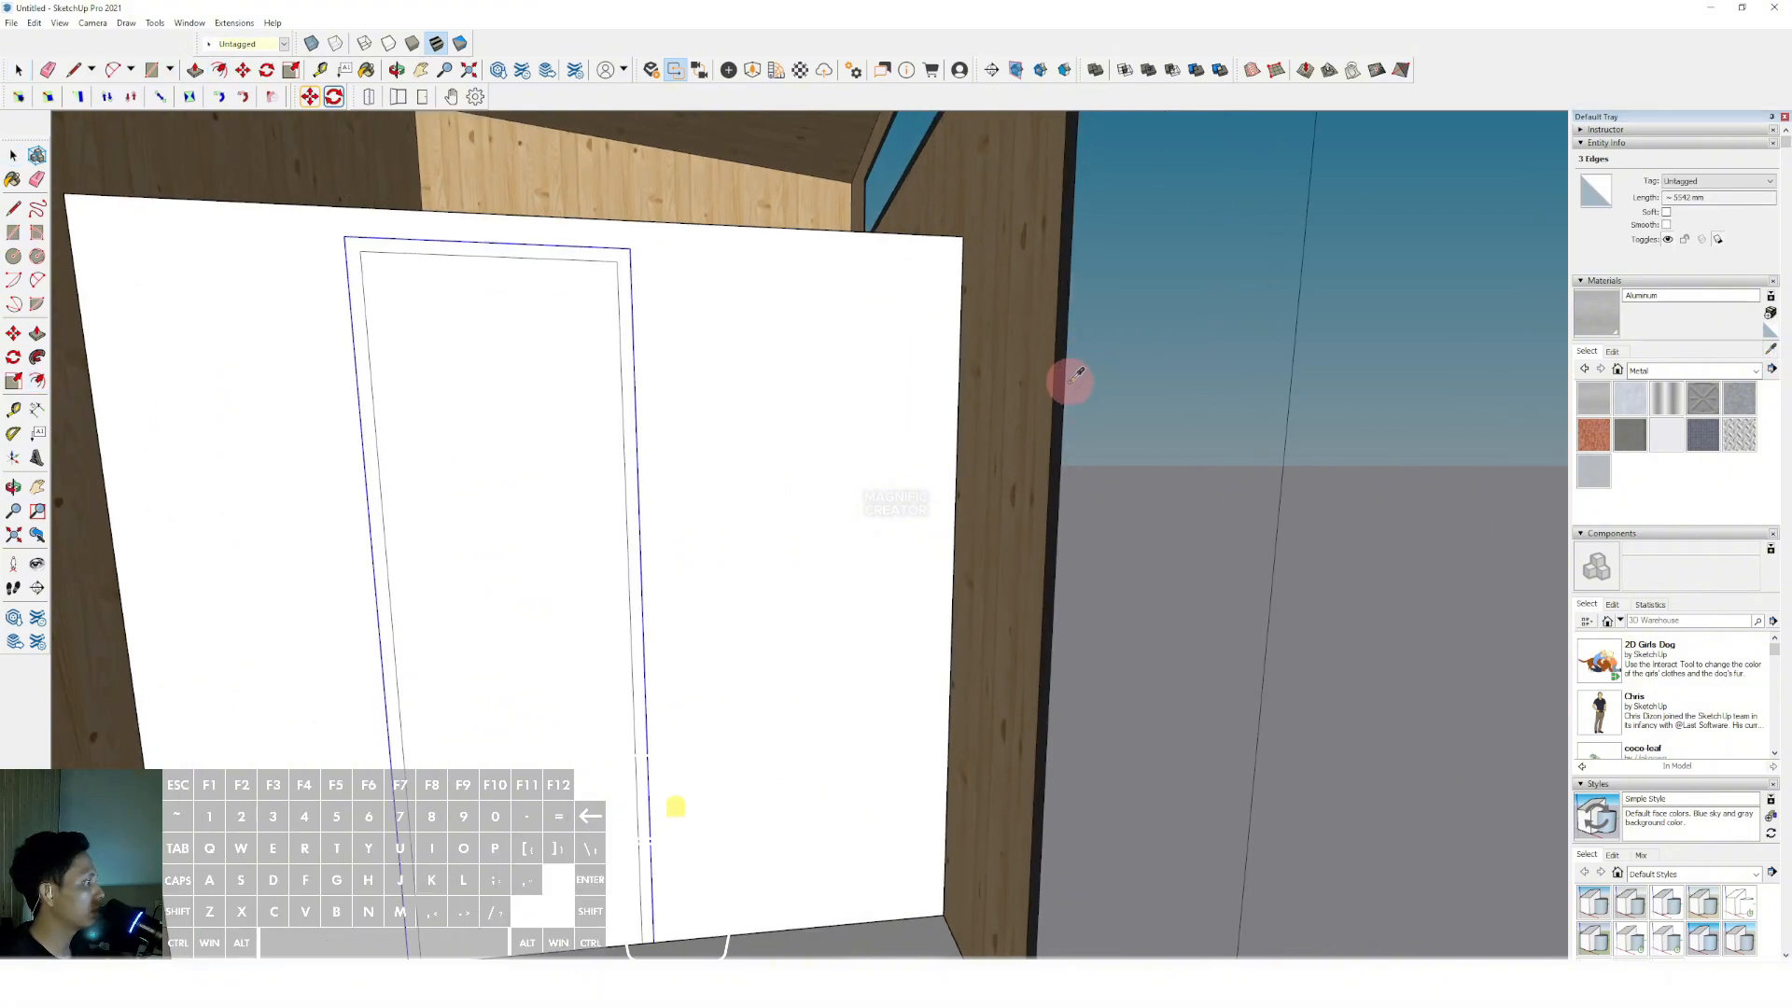
left_click(1065, 372, "alt")
left_click(628, 384)
key("space")
scroll(668, 451, "down", 1)
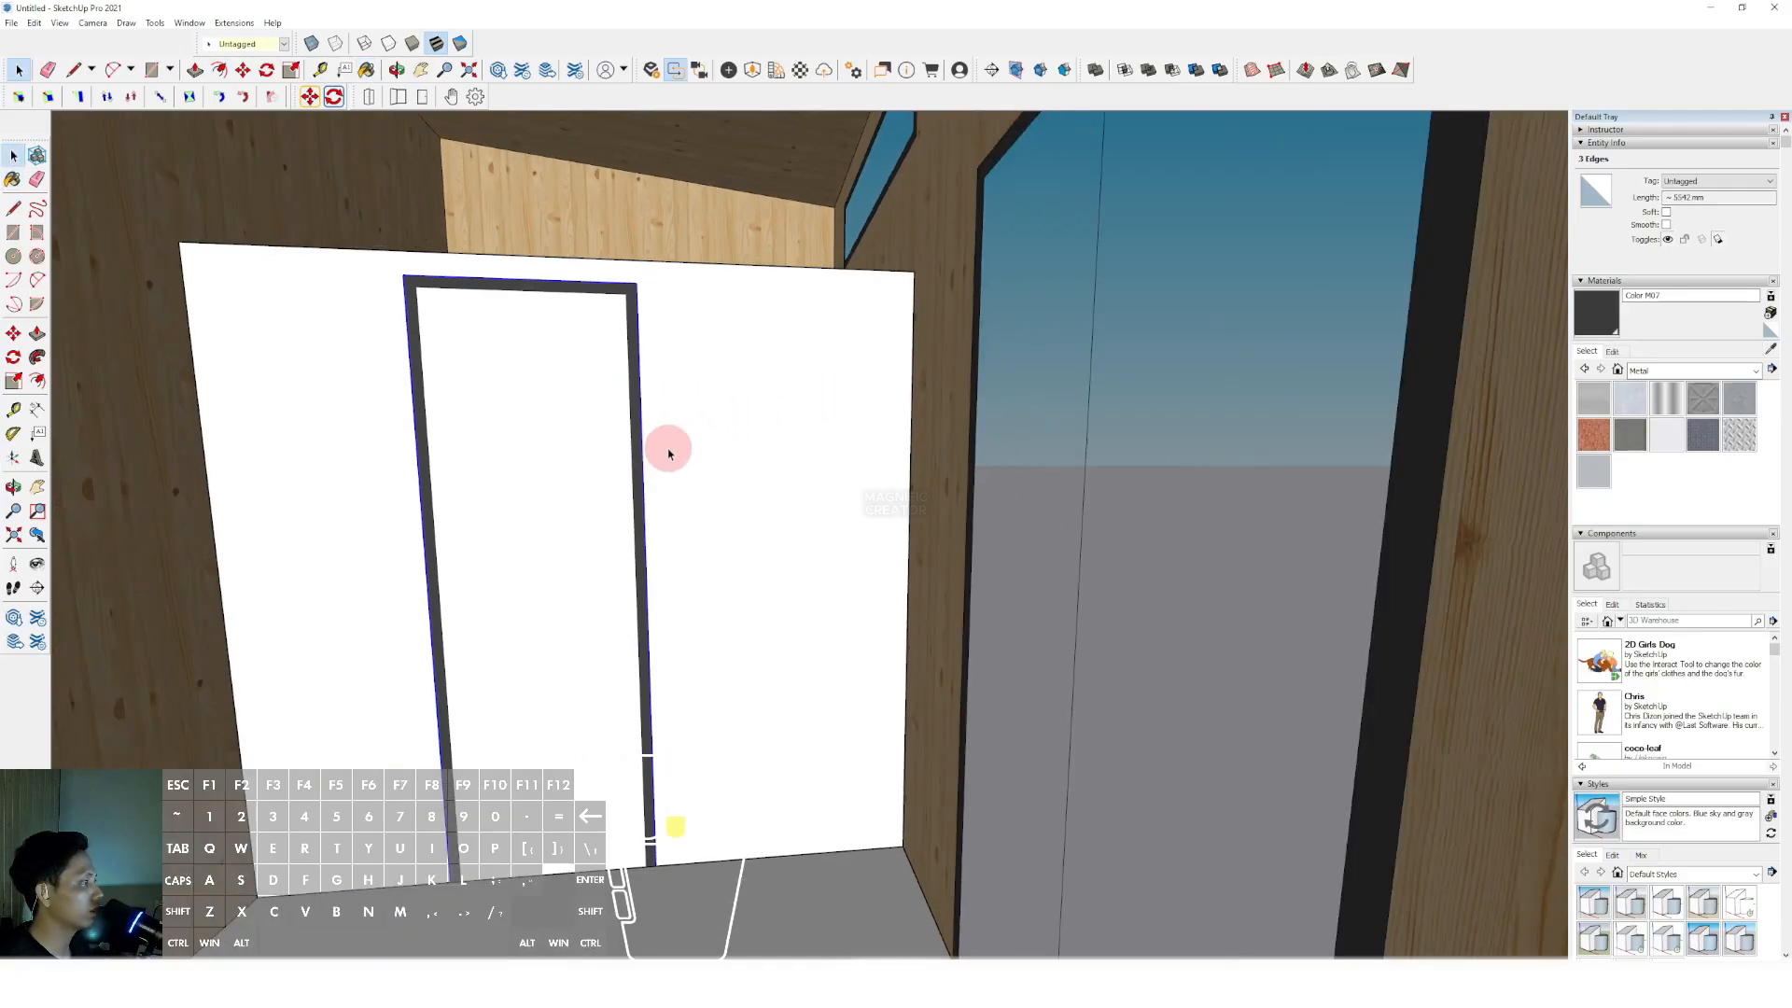
key("b")
left_click(954, 368, "alt")
left_click(813, 379)
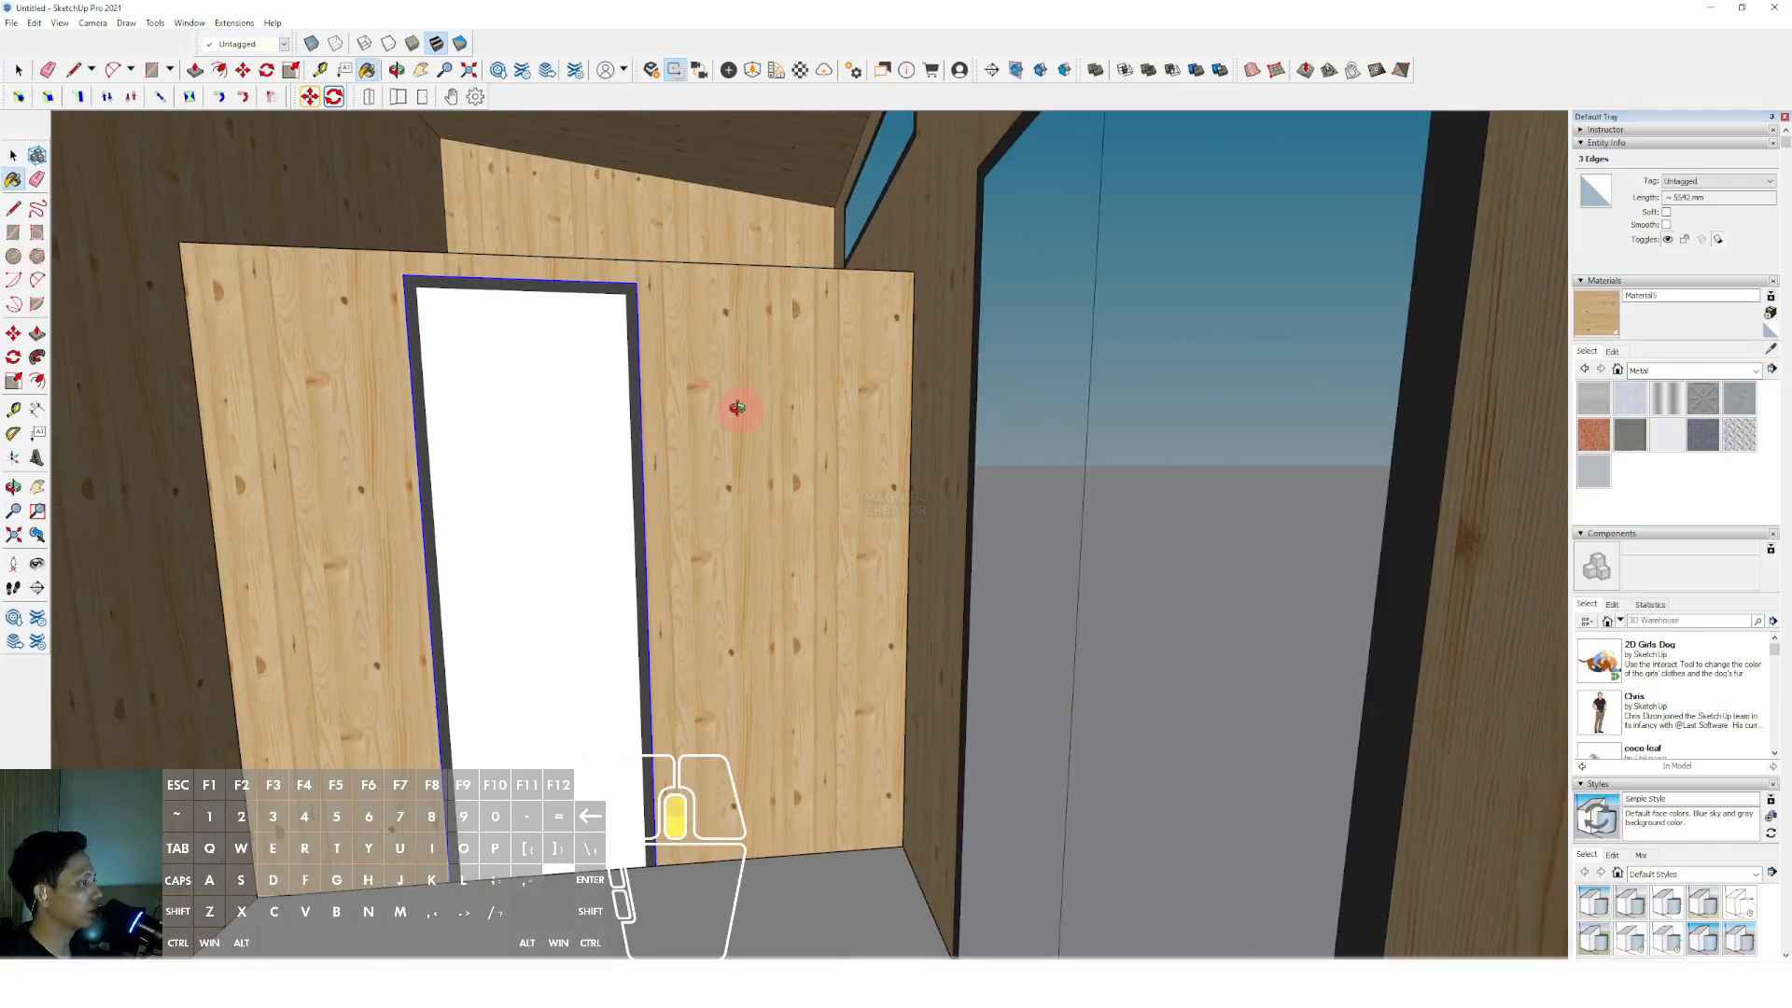
Paint the bathroom-side faces of the wall with the same wood and its door frame with Color M07.
mouse_move(736, 407)
middle_mouse_down()
mouse_move(804, 528)
mouse_move(881, 565)
mouse_move(1276, 575)
middle_mouse_up()
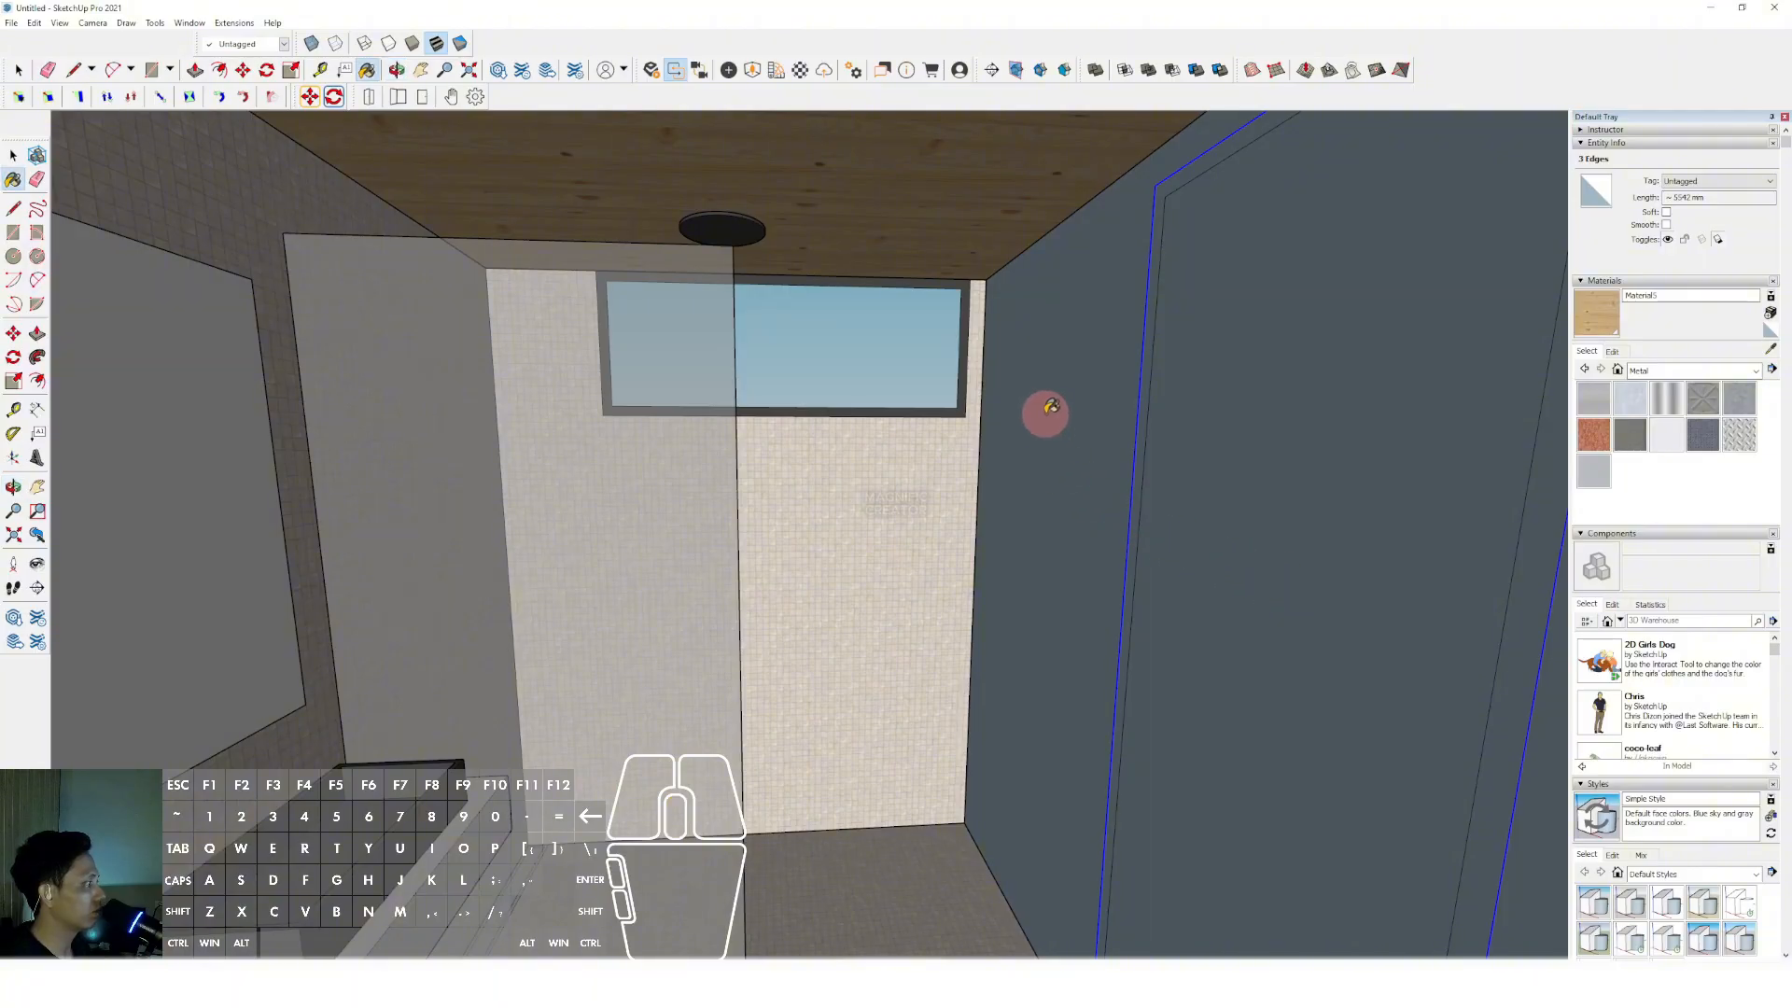
middle_click_drag(1148, 508, 1225, 472)
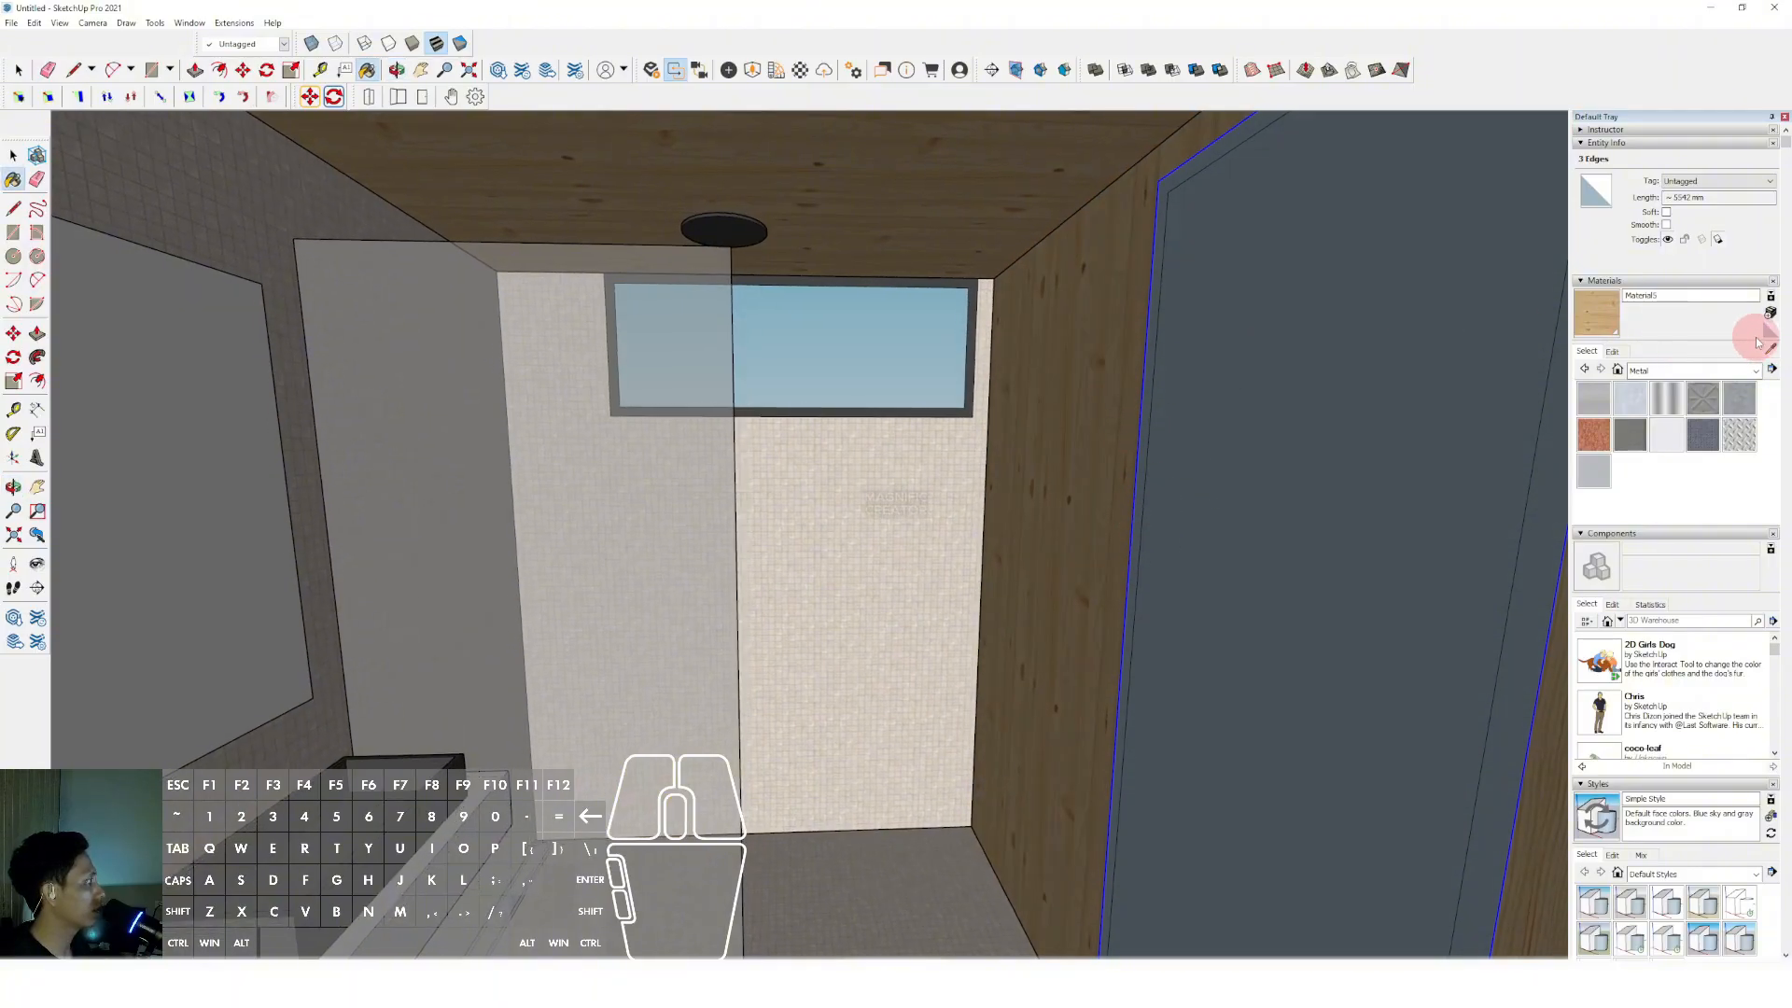
middle_click_drag(1091, 399, 969, 398)
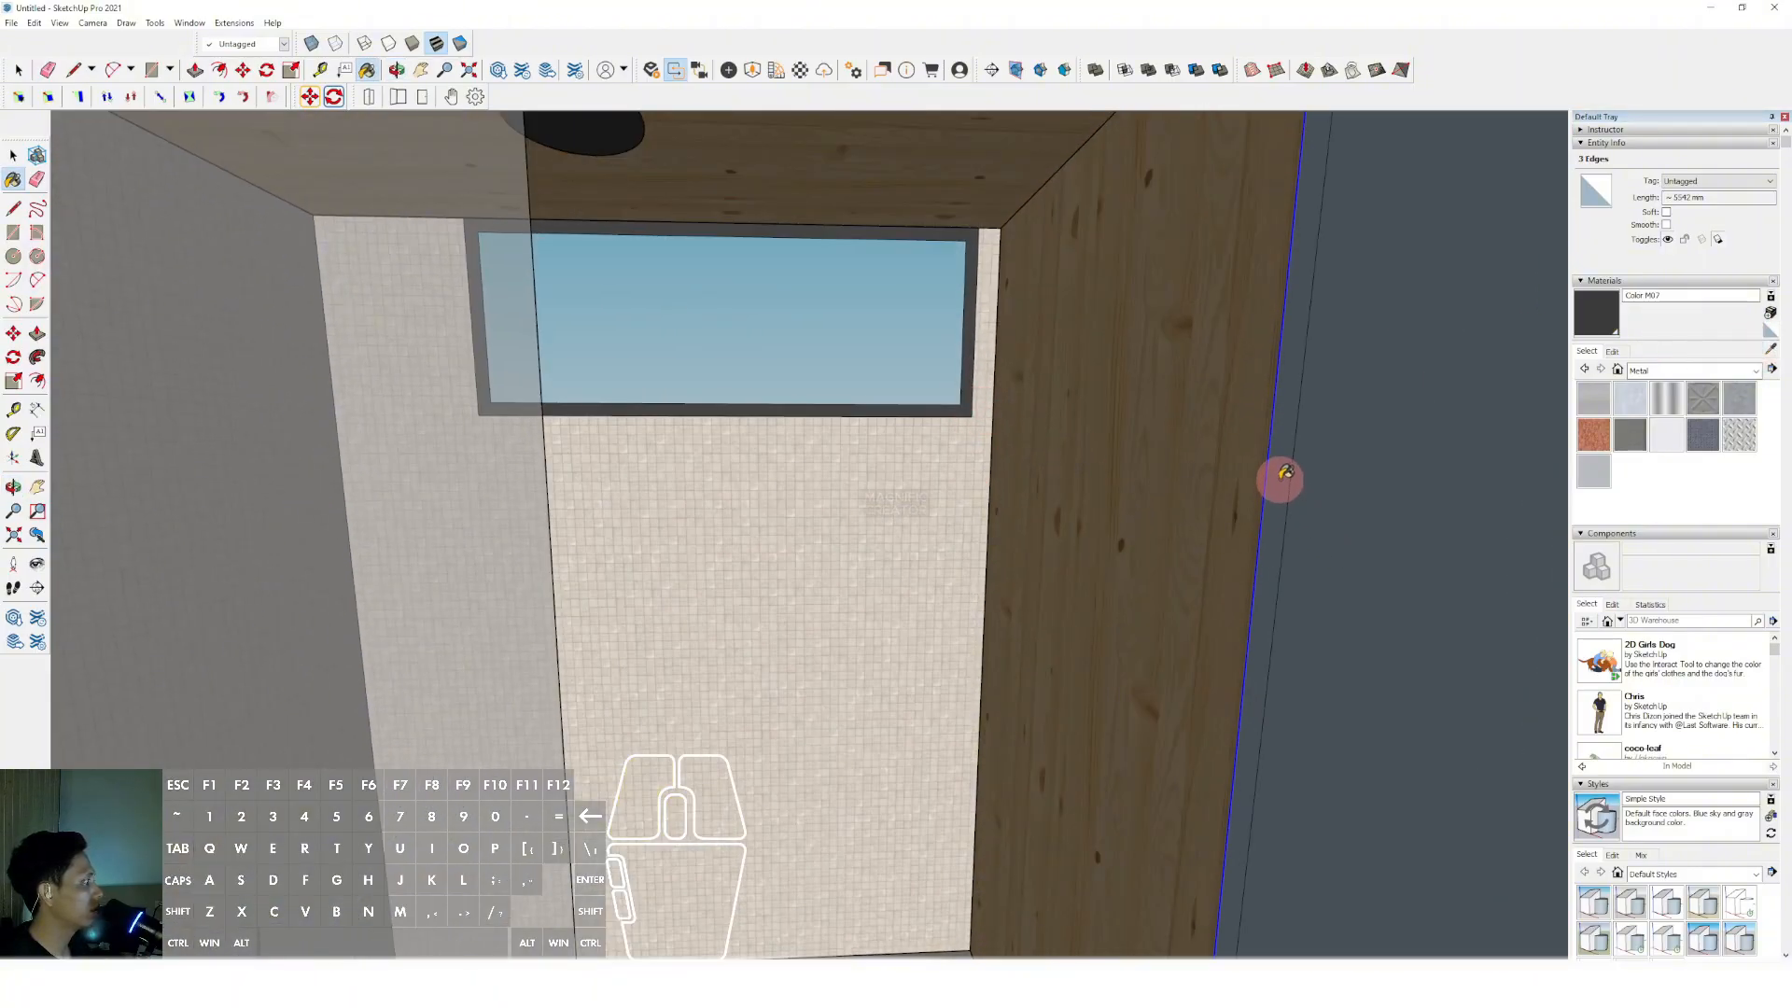
middle_click_drag(1283, 474, 722, 433)
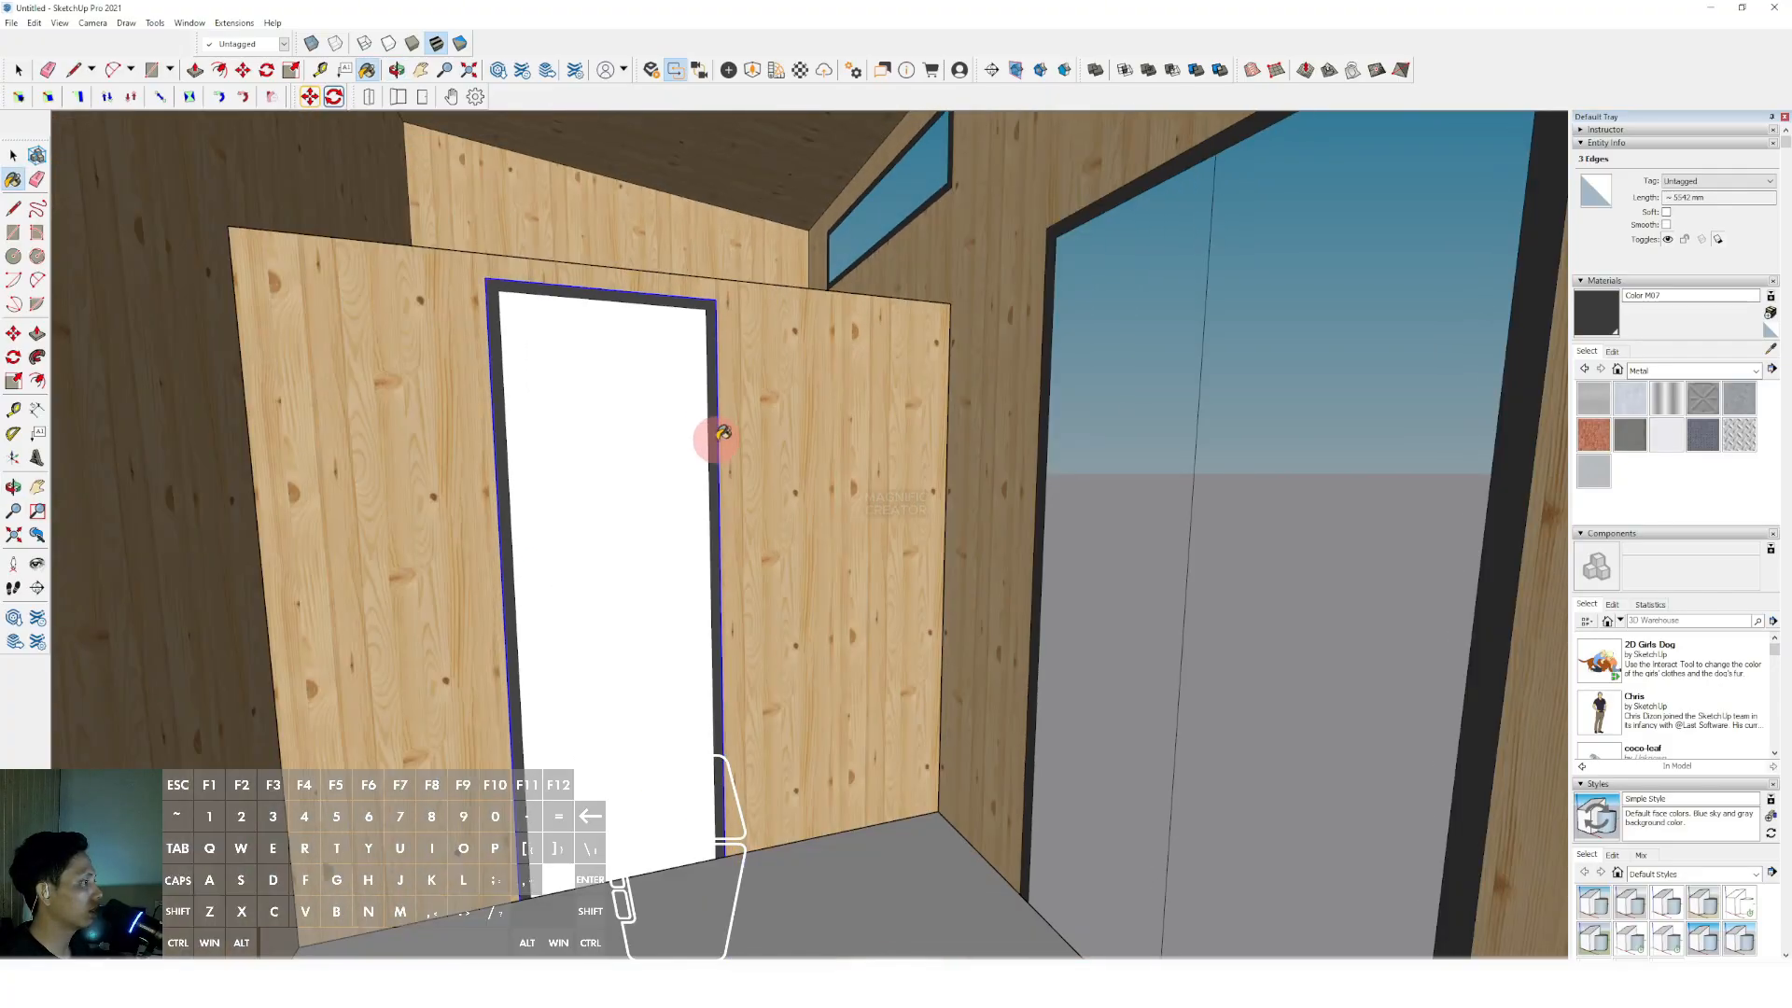
scroll(723, 432, "down", 3)
key("space")
Paint both sides of the bathroom door panel with the gray Color M03.
left_click(1743, 374)
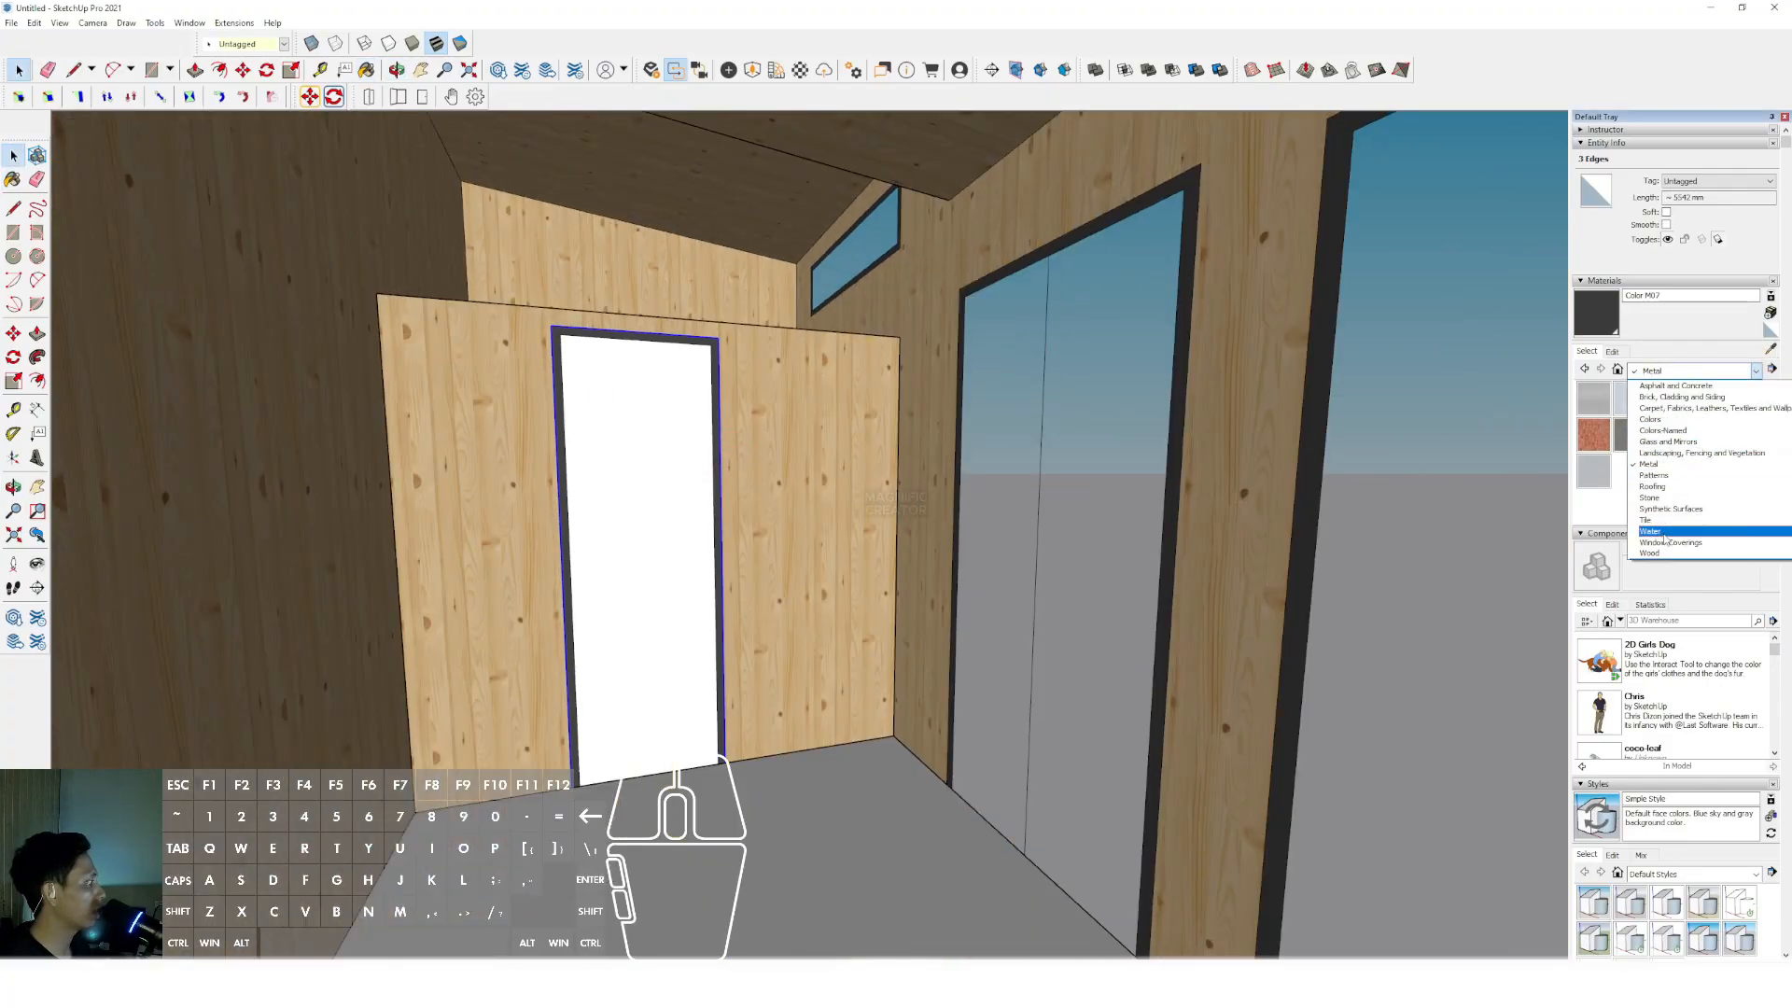
left_click(1649, 419)
scroll(1675, 446, "down", 10)
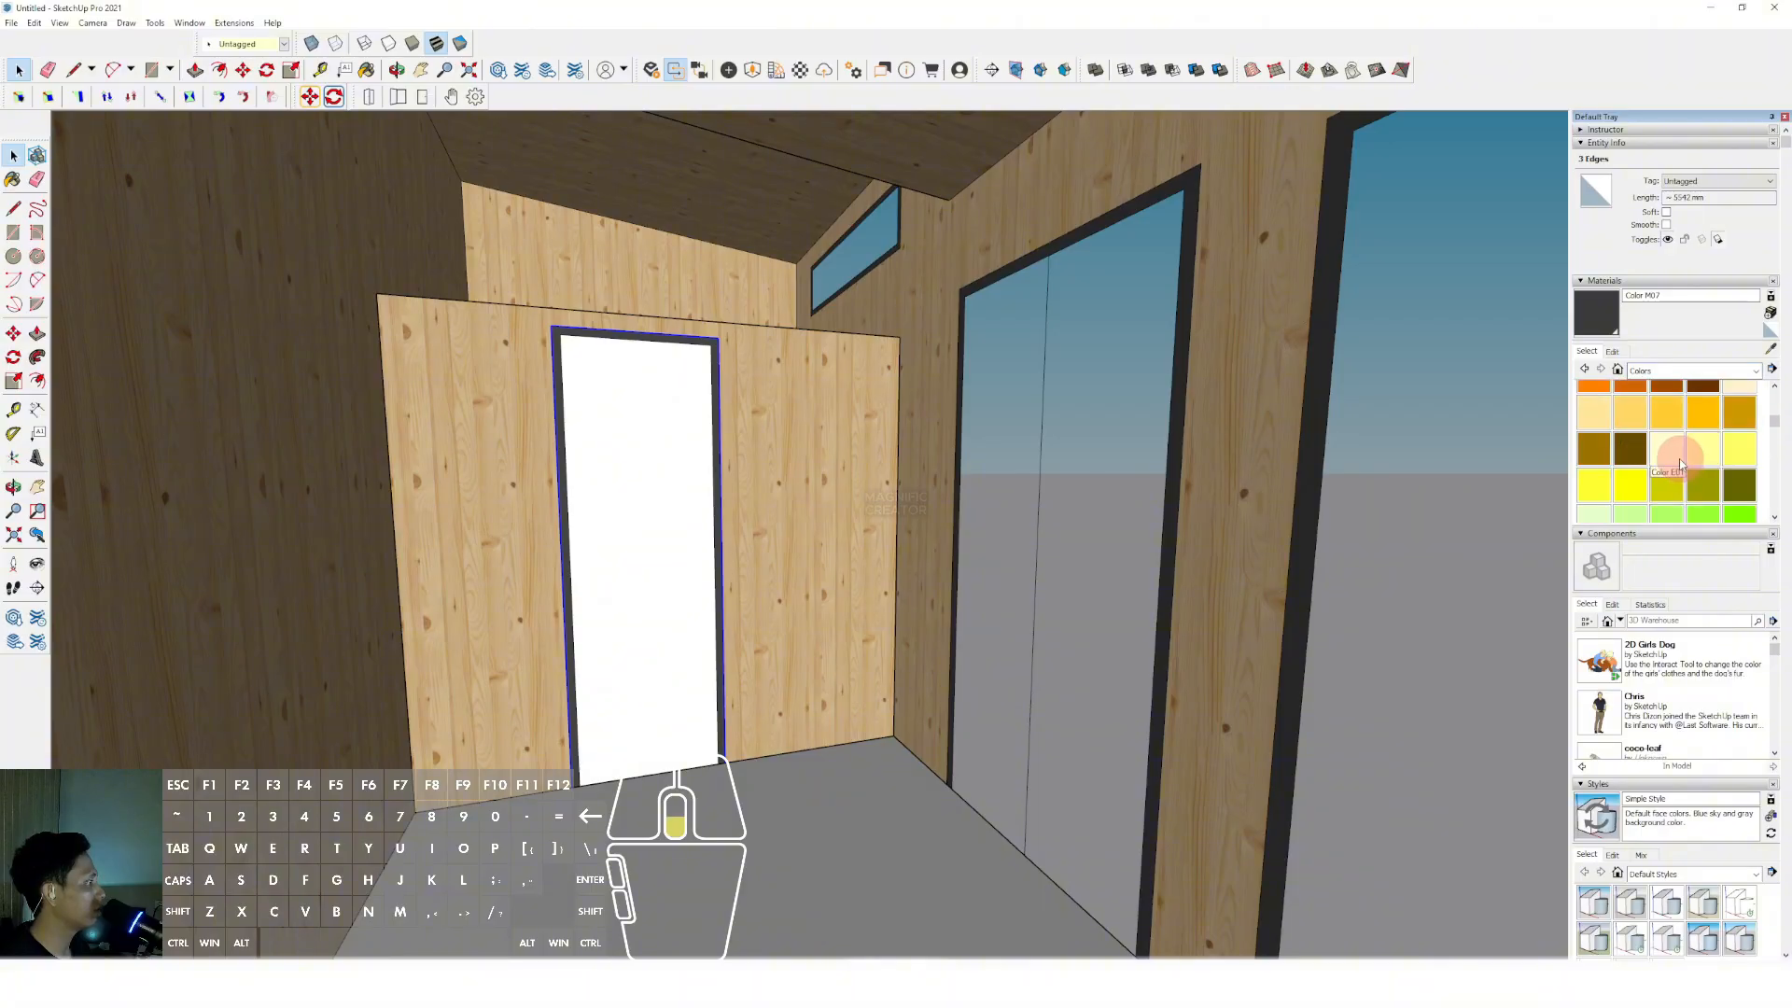
scroll(1681, 450, "up", 1)
left_click(1738, 419)
left_click(693, 523)
scroll(694, 539, "up", 3)
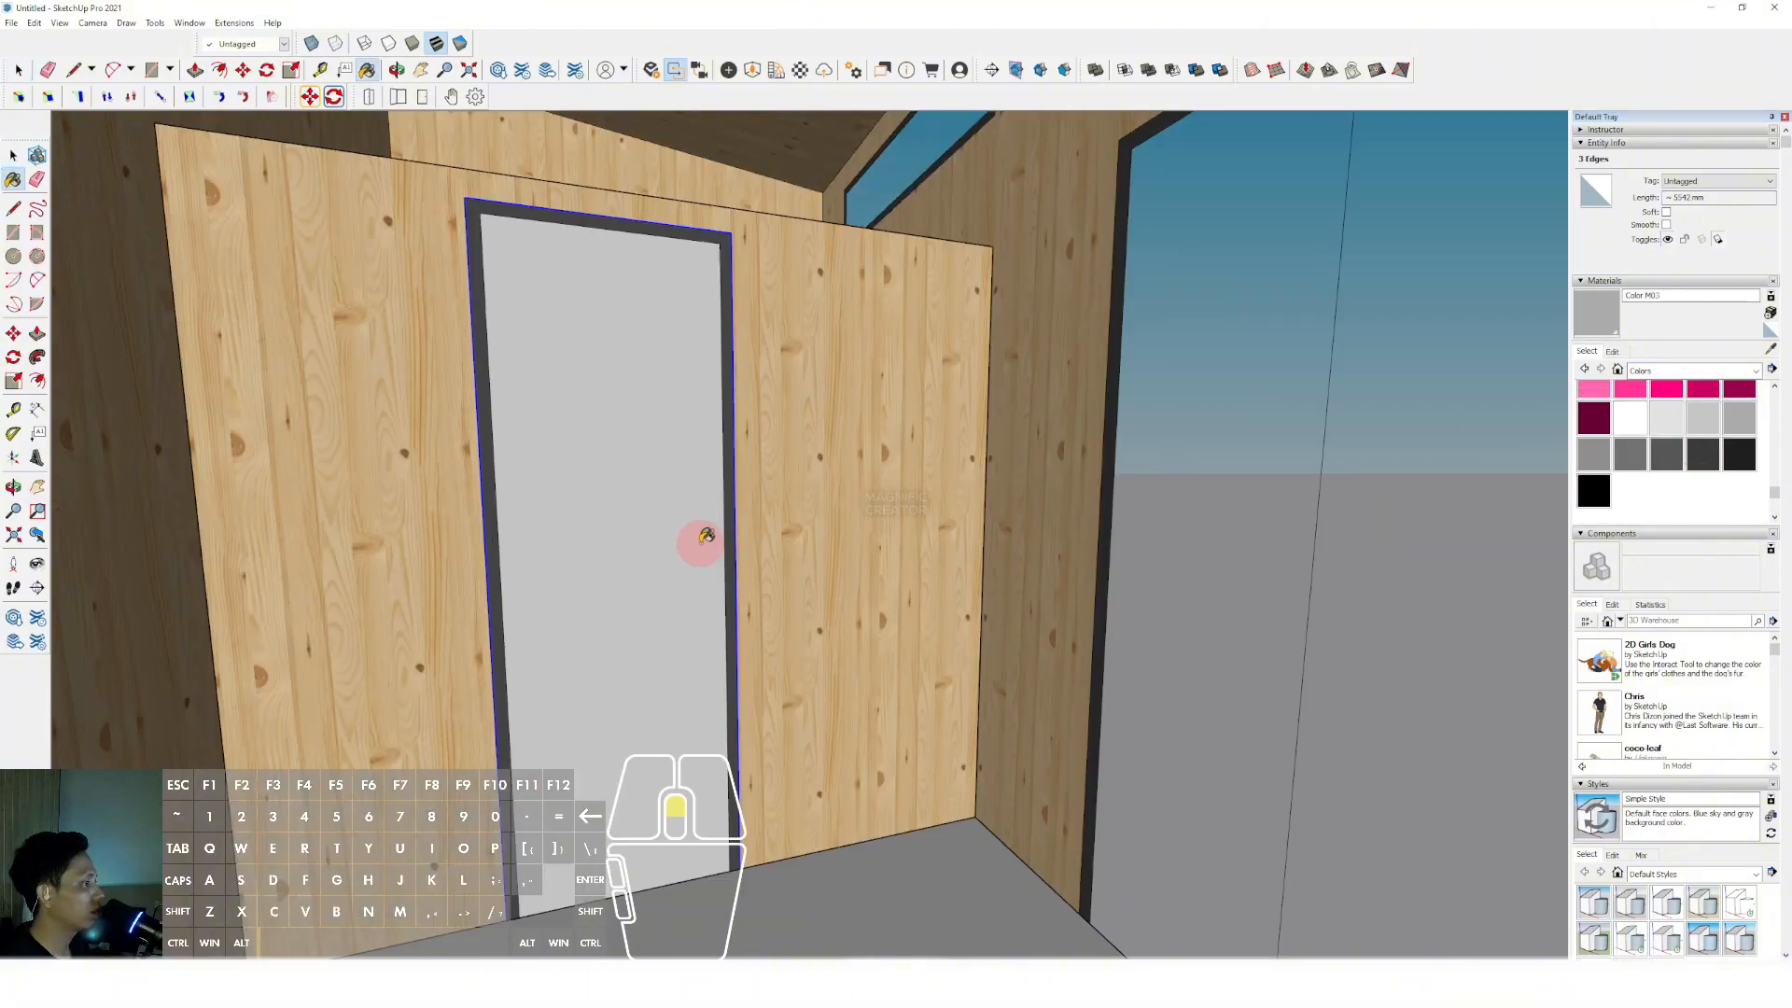
mouse_move(697, 543)
middle_mouse_down()
mouse_move(888, 631)
mouse_move(1296, 696)
middle_mouse_up()
left_click(1296, 696)
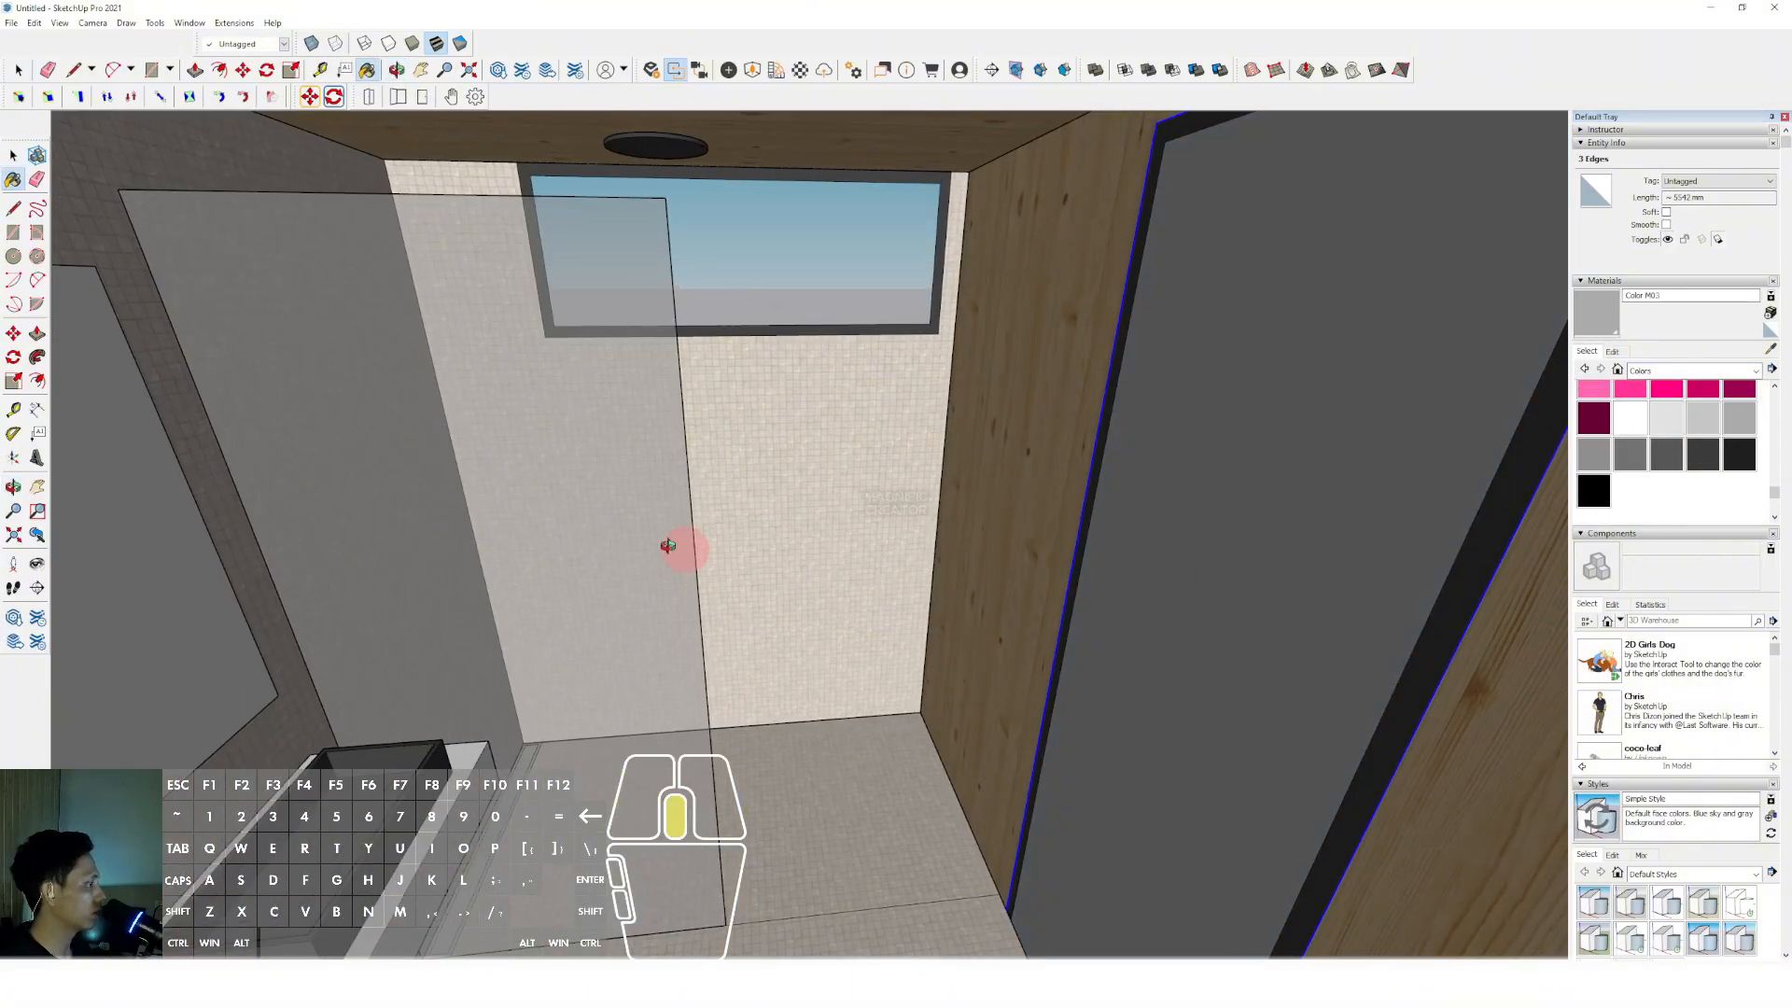
Select the whole bathroom wall with its door and frame and make it a group.
middle_click_drag(672, 546, 591, 524)
scroll(657, 476, "down", 5)
key("space")
triple_click(712, 432)
right_click(712, 434)
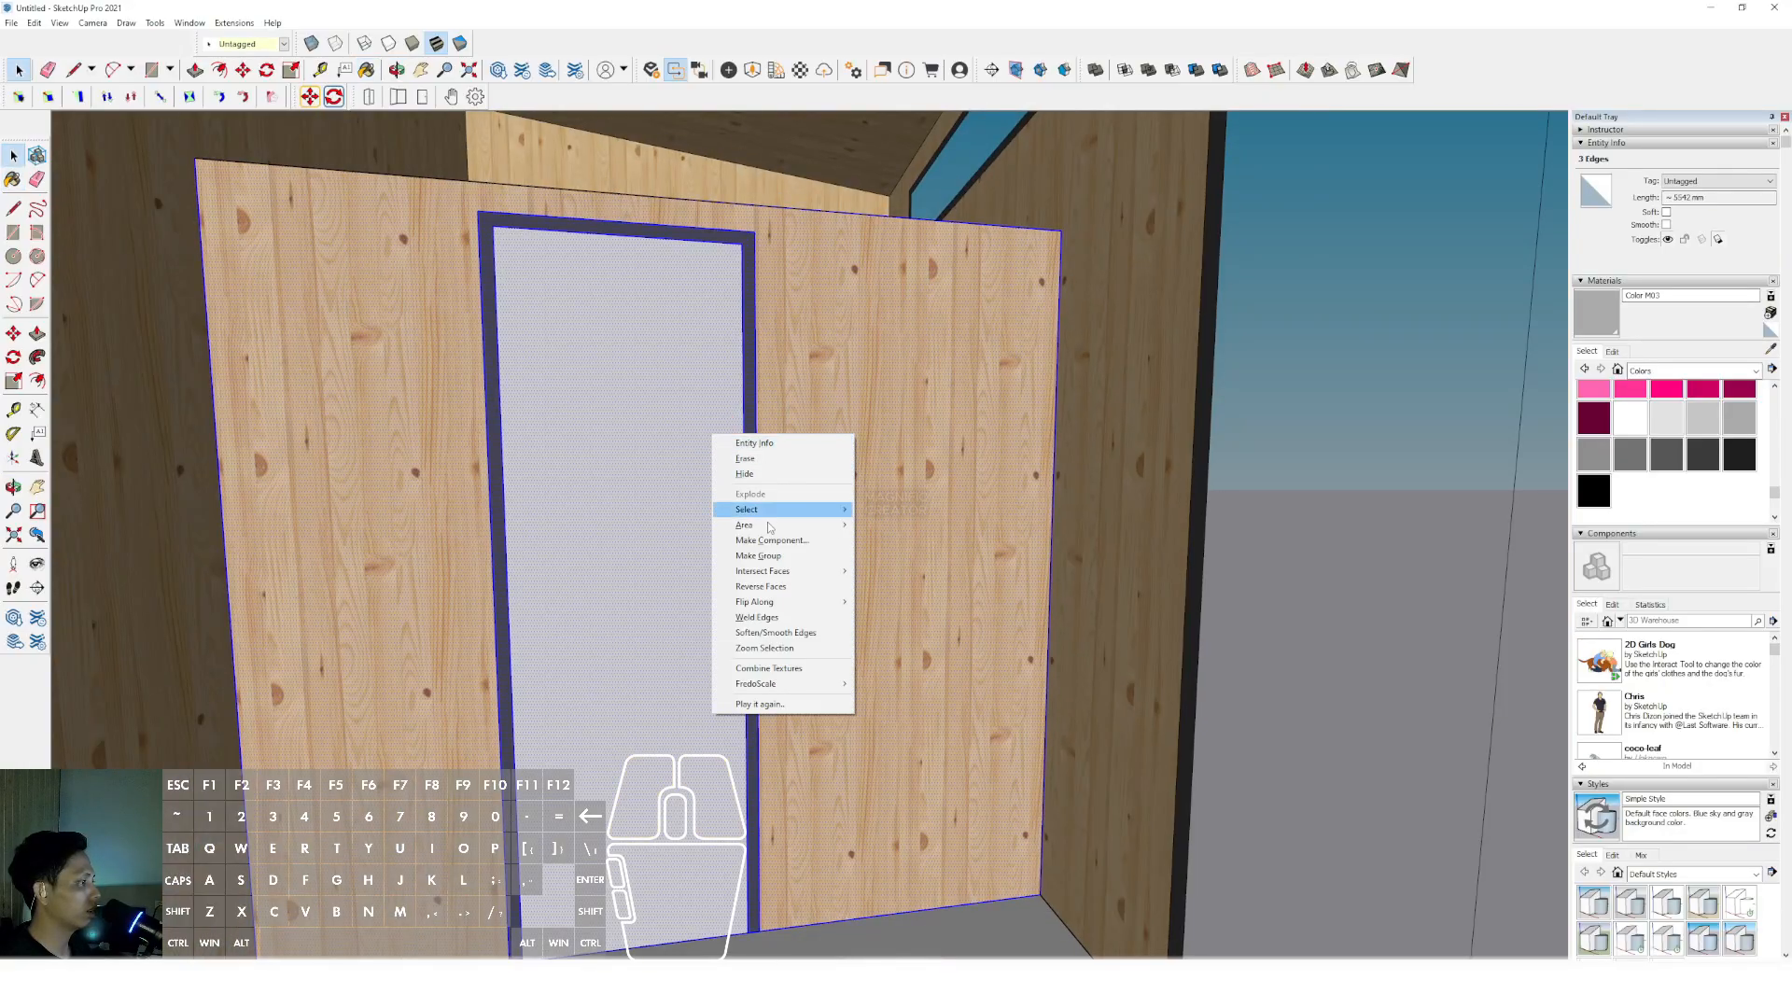
left_click(757, 557)
Inside the floor group, paint the main room's floor with Wood Floor Light.
scroll(772, 463, "down", 3)
middle_click_drag(772, 463, 891, 527)
left_click(1751, 372)
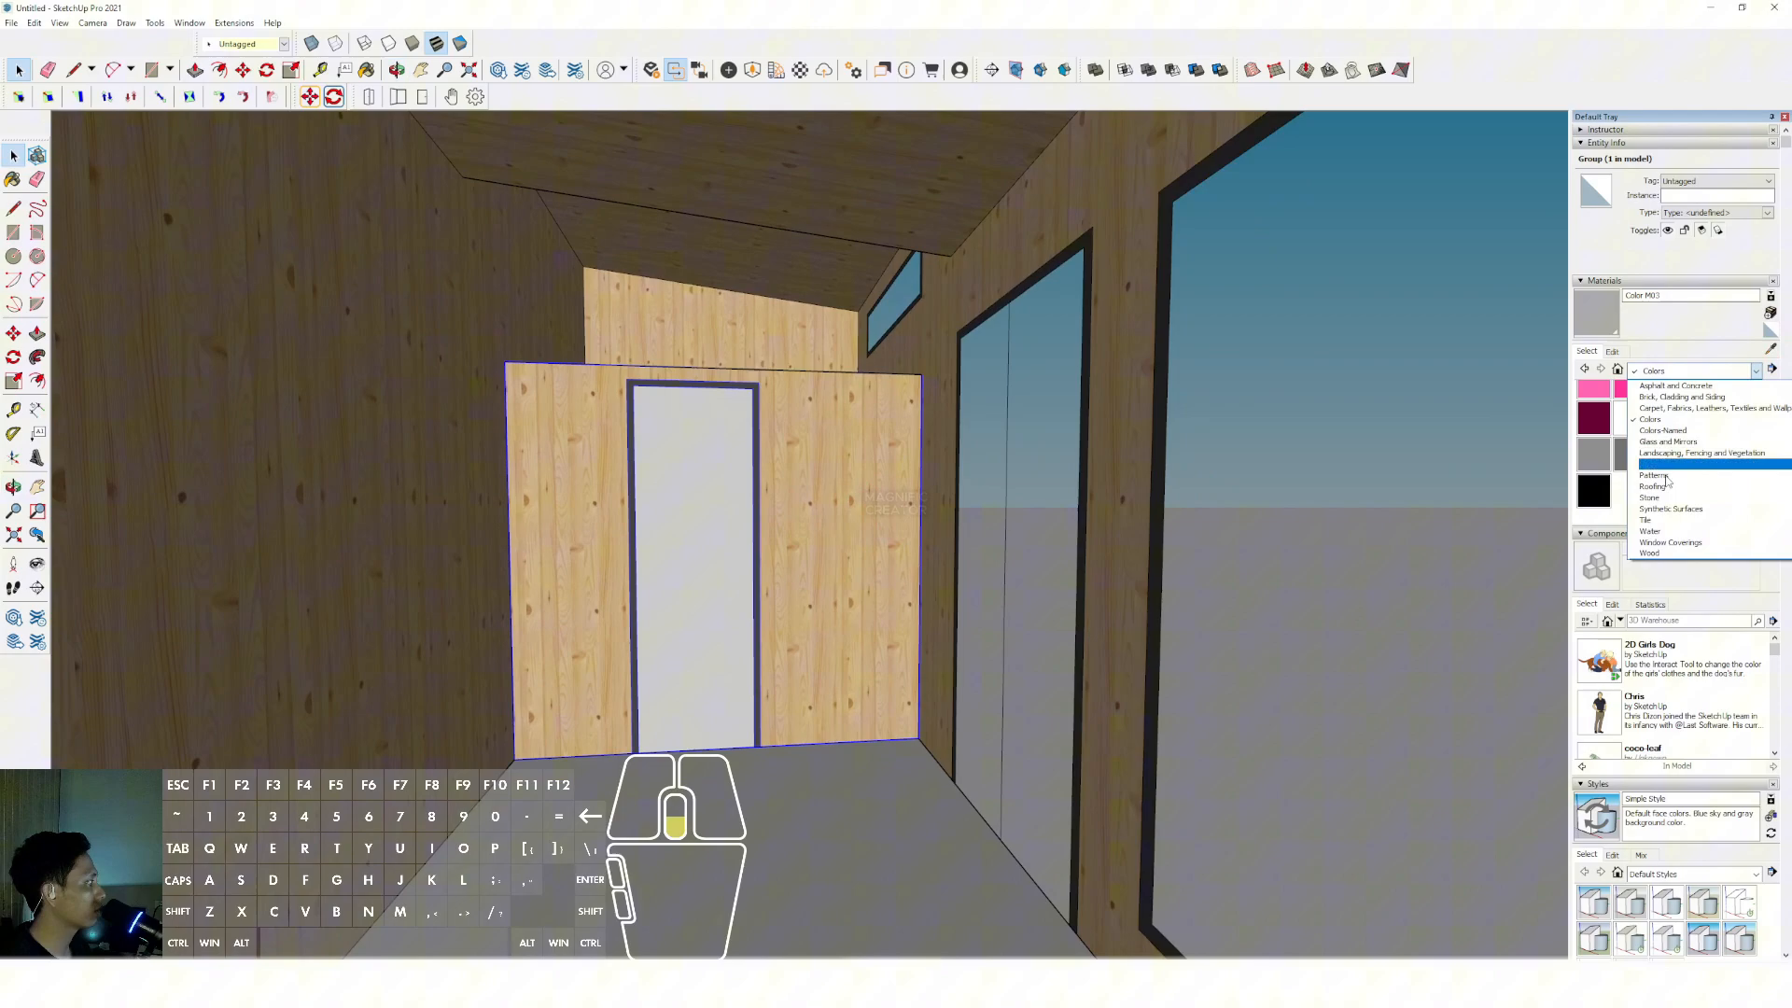
left_click(1651, 554)
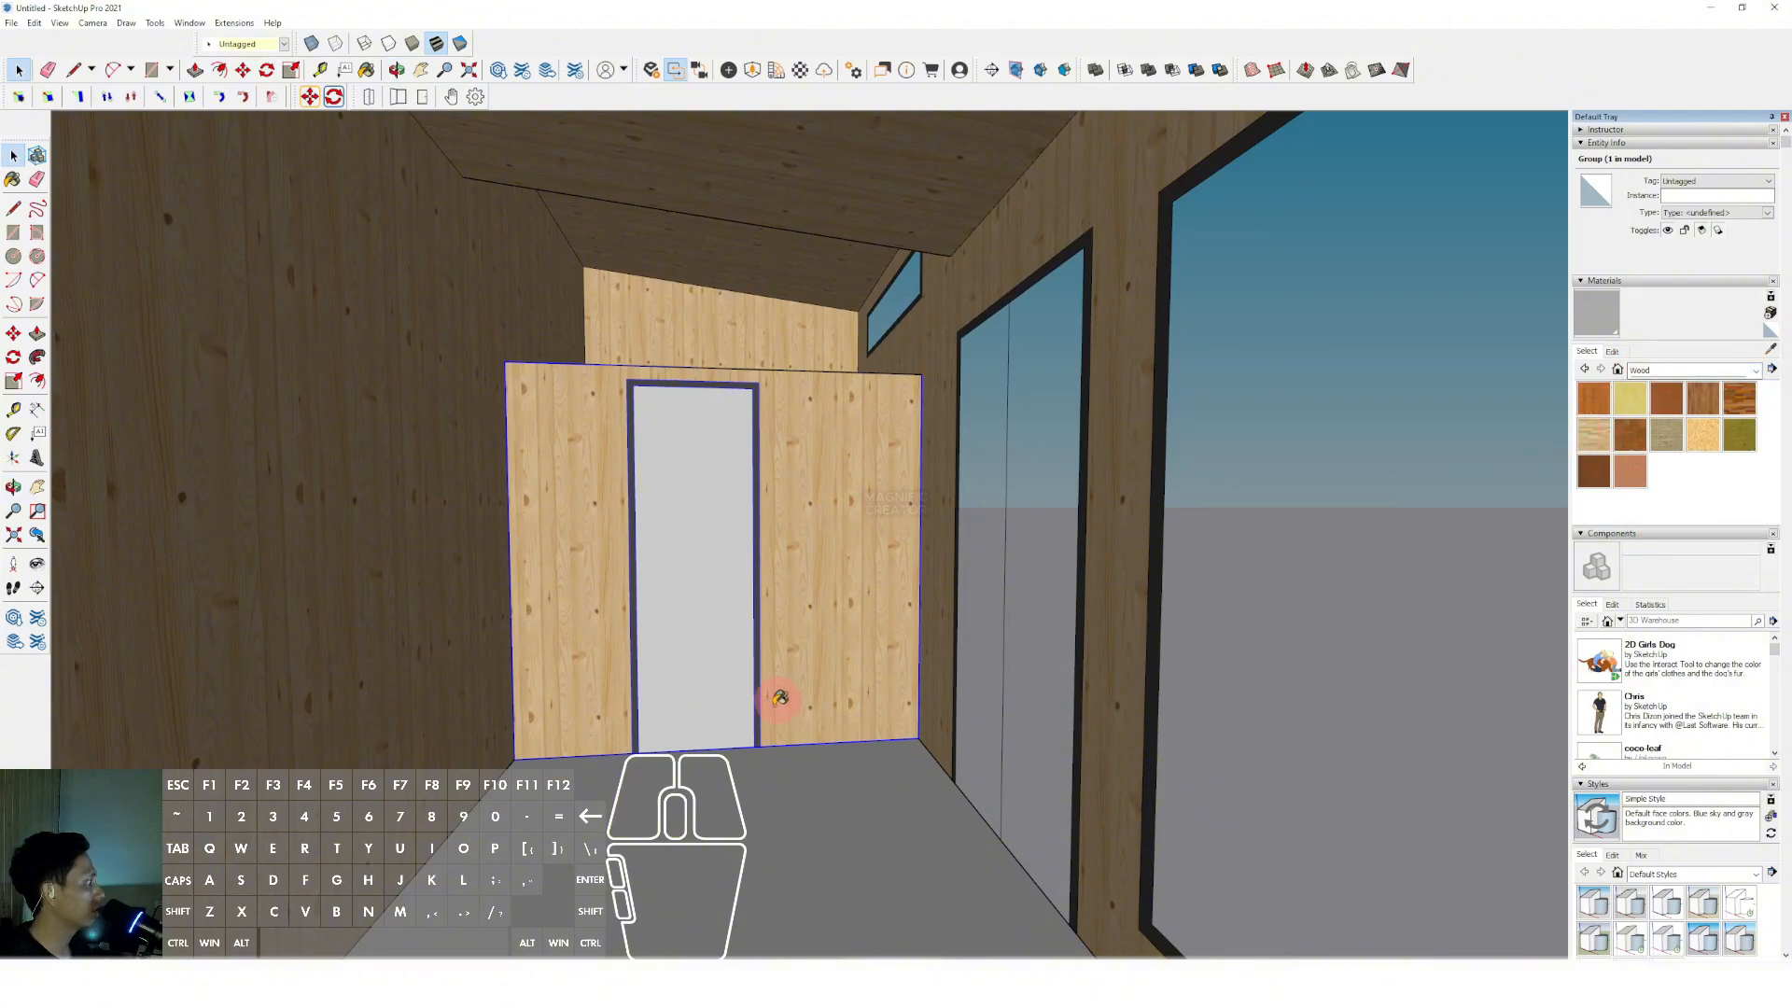
middle_click_drag(782, 766, 828, 747, "shift")
key("space")
triple_click(828, 746)
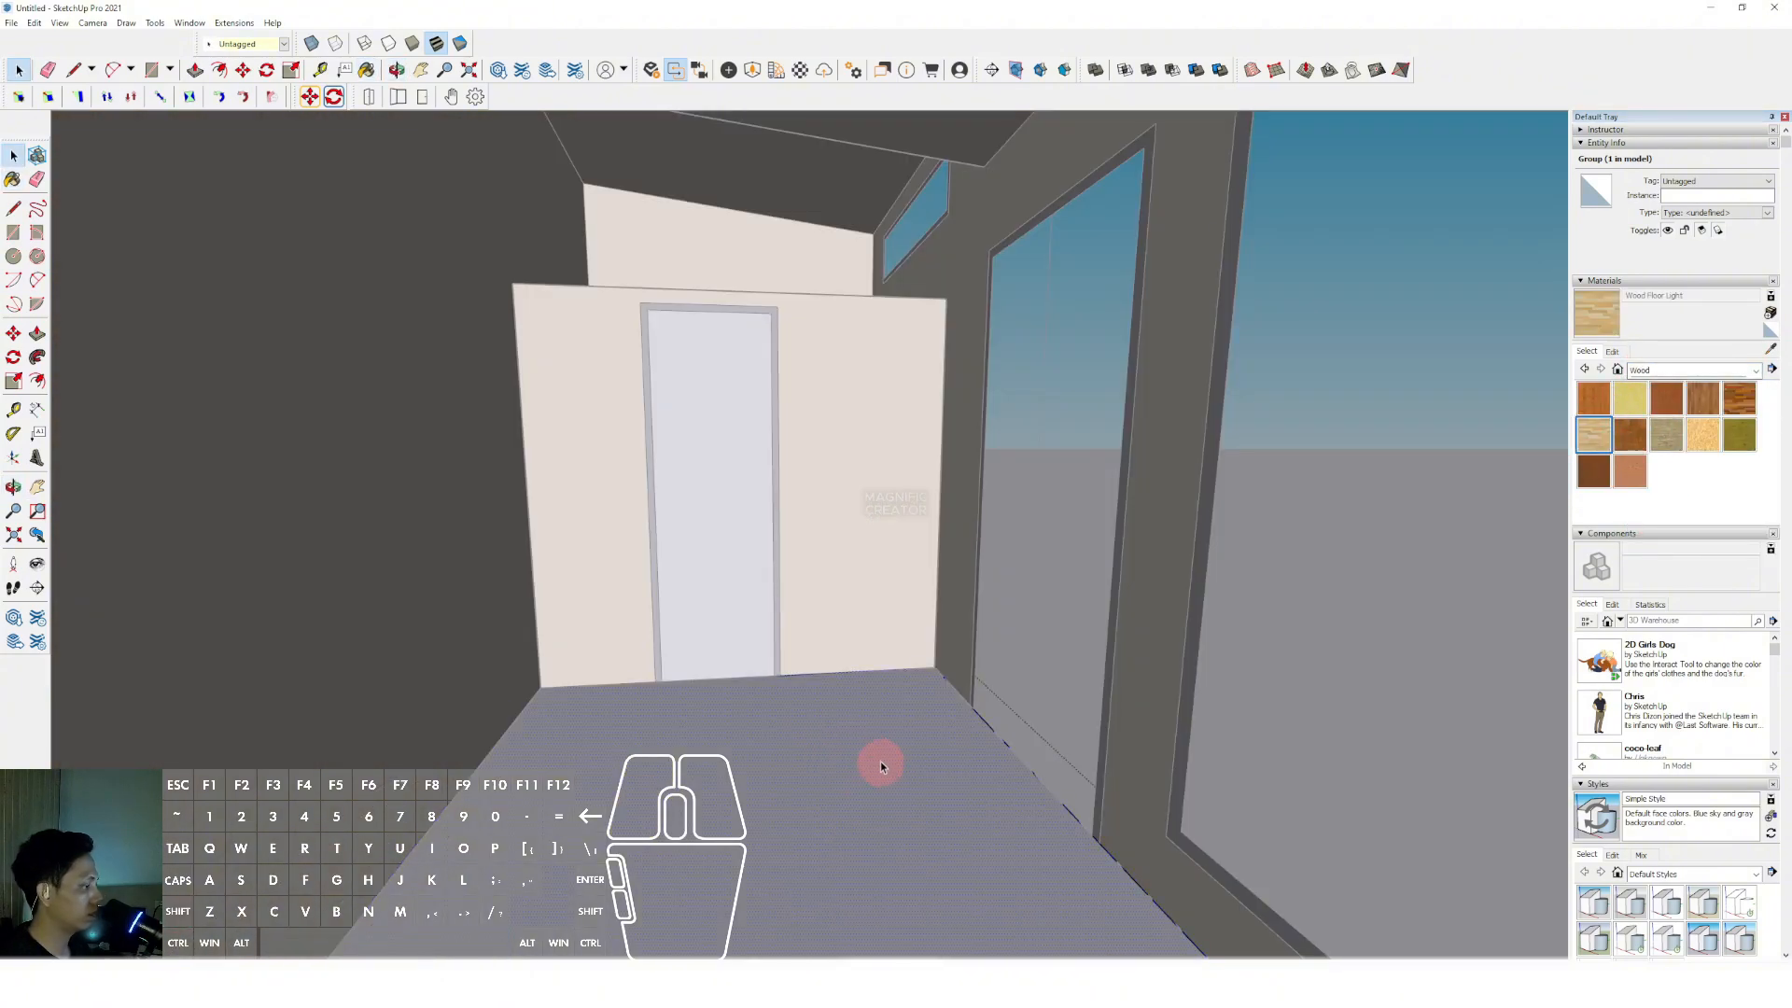
key("b")
left_click(890, 714)
key("space")
Leave the floor group and paint the building's white base with Blacktop Old 01 from Asphalt and Concrete.
scroll(865, 562, "down", 8)
mouse_move(452, 709)
middle_mouse_down()
mouse_move(859, 565)
mouse_move(952, 550)
middle_mouse_up()
left_click(1150, 523)
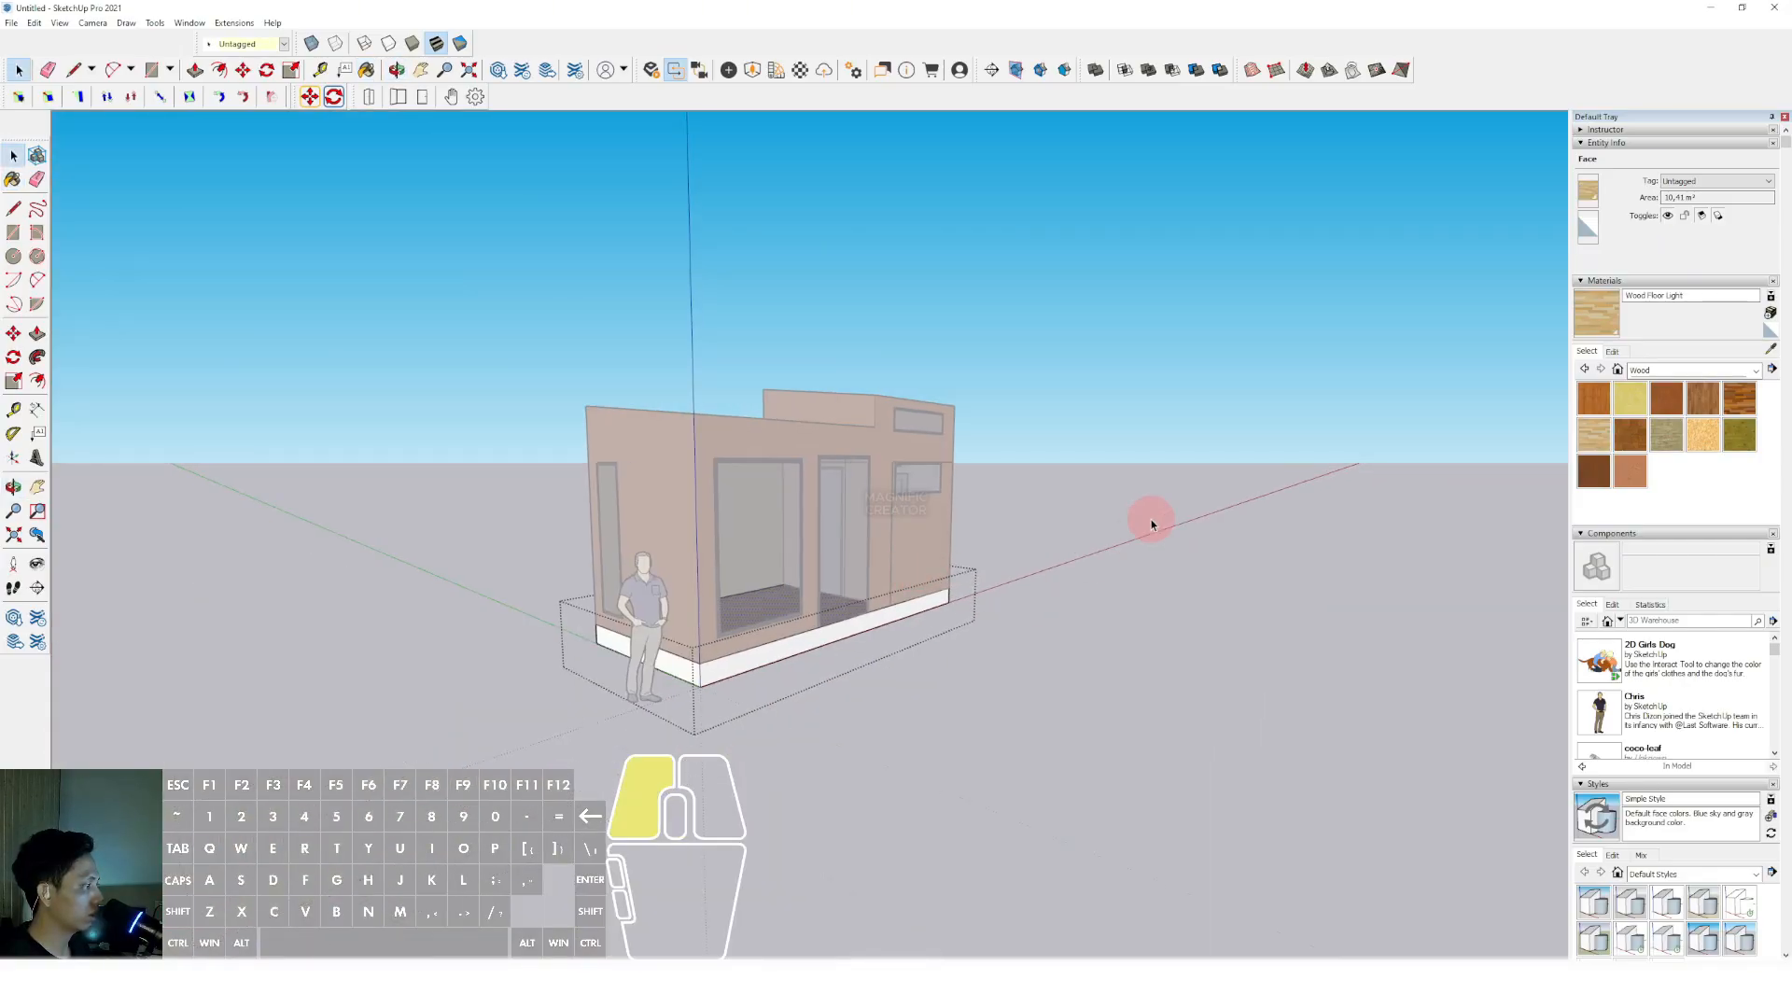
scroll(849, 564, "up", 3)
left_click(1753, 371)
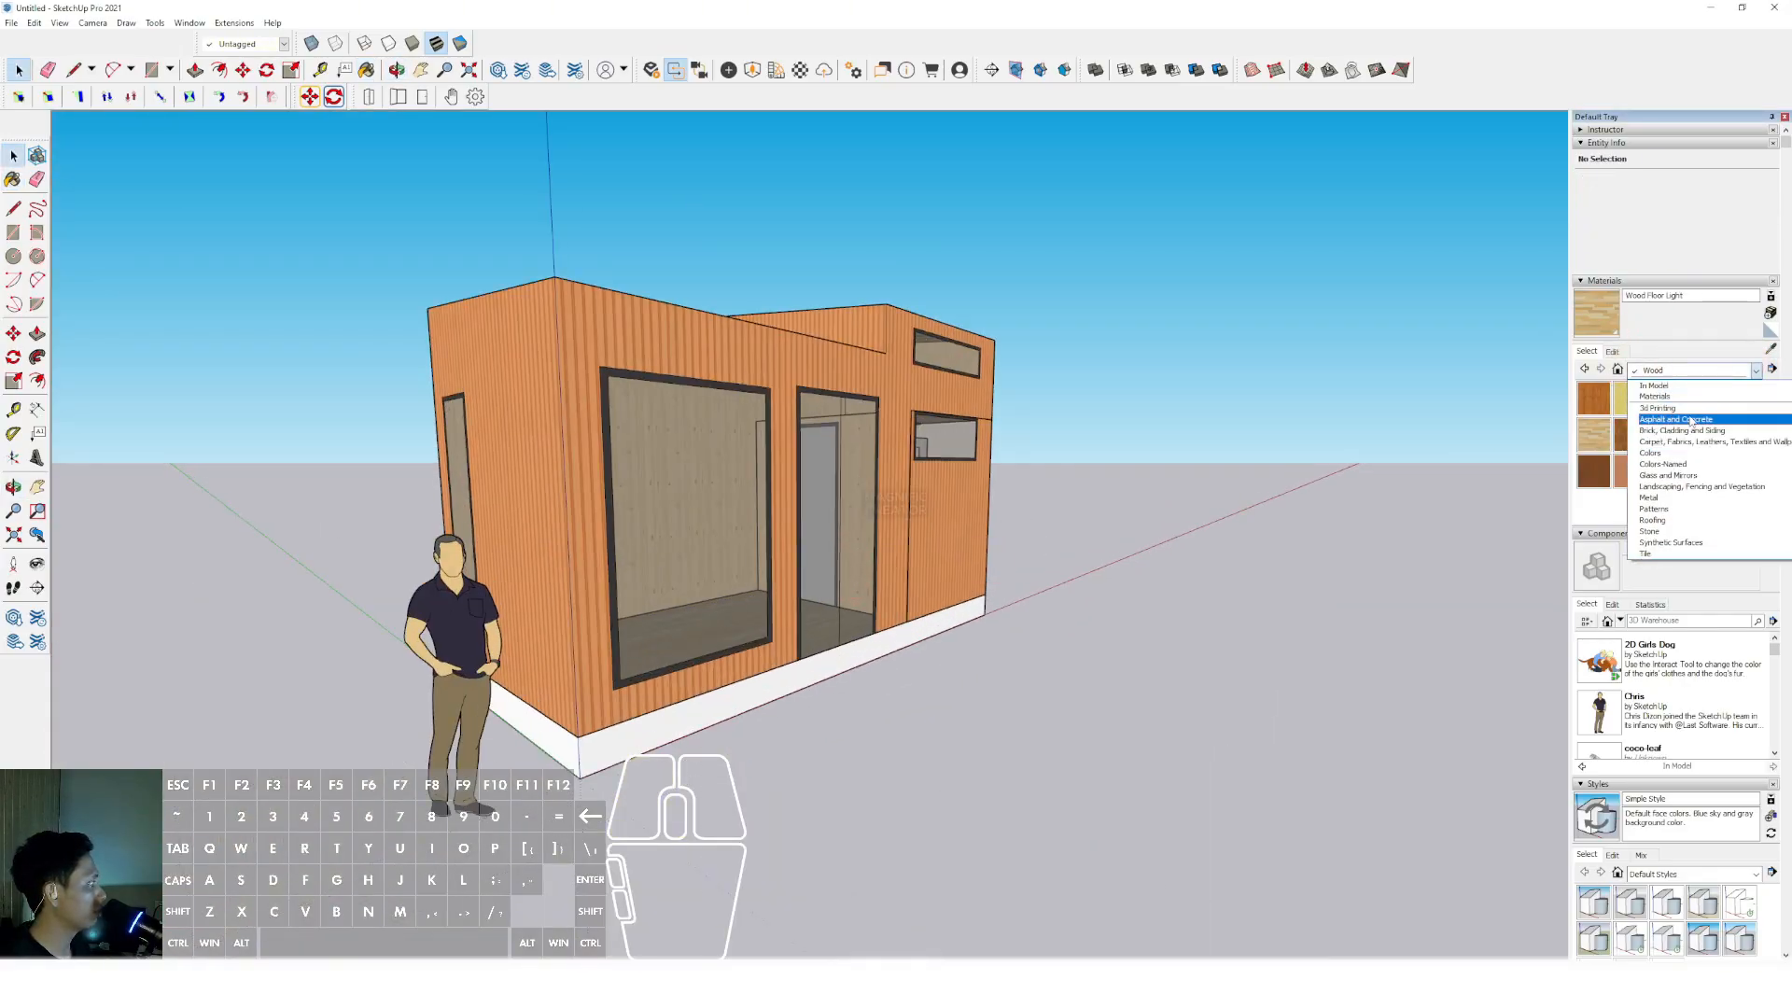
left_click(1690, 420)
scroll(936, 626, "up", 3)
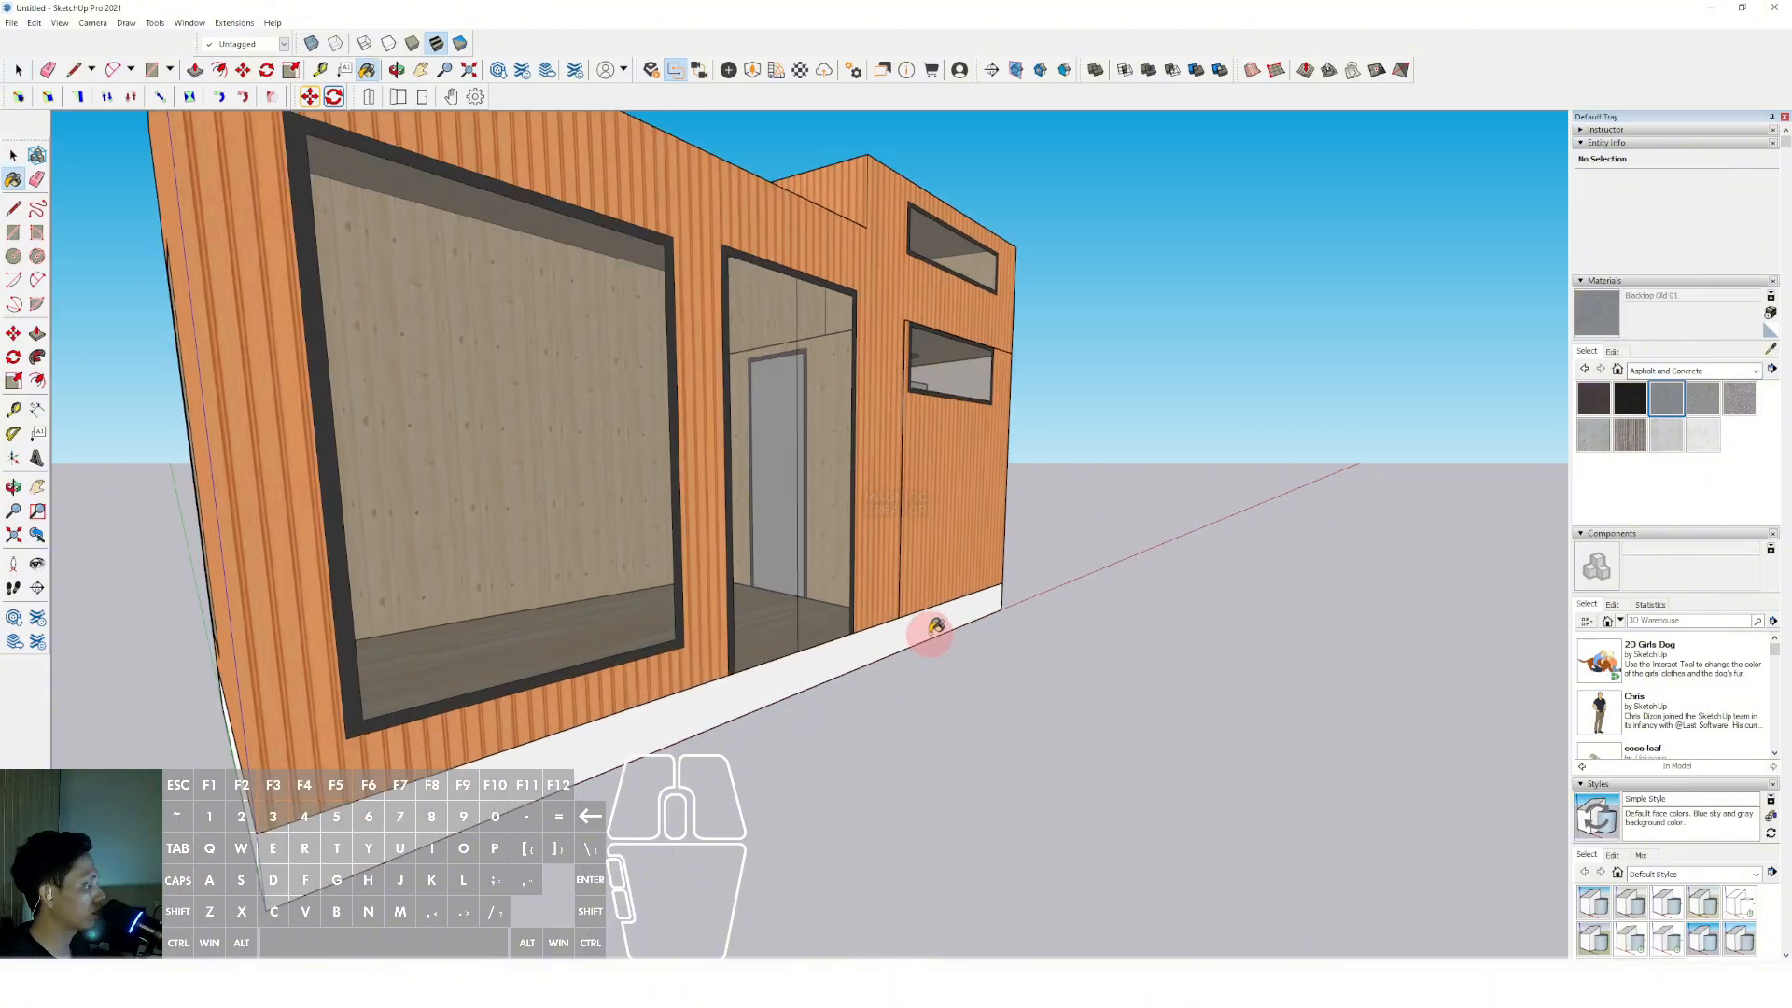
left_click(933, 626)
key("space")
Draw a long rectangle on the main room's floor along the back wall, starting at the bathroom wall, as a counter footprint.
scroll(933, 626, "down", 4)
left_click_drag(1098, 490, 1067, 577)
mouse_move(1017, 578)
middle_mouse_down()
mouse_move(652, 615)
mouse_move(799, 569)
mouse_move(1072, 564)
mouse_move(1068, 545)
mouse_move(636, 560)
middle_mouse_up()
scroll(1068, 545, "up", 3)
scroll(864, 592, "up", 4)
scroll(818, 612, "up", 3)
middle_click_drag(818, 608, 1184, 629)
scroll(1047, 631, "up", 4)
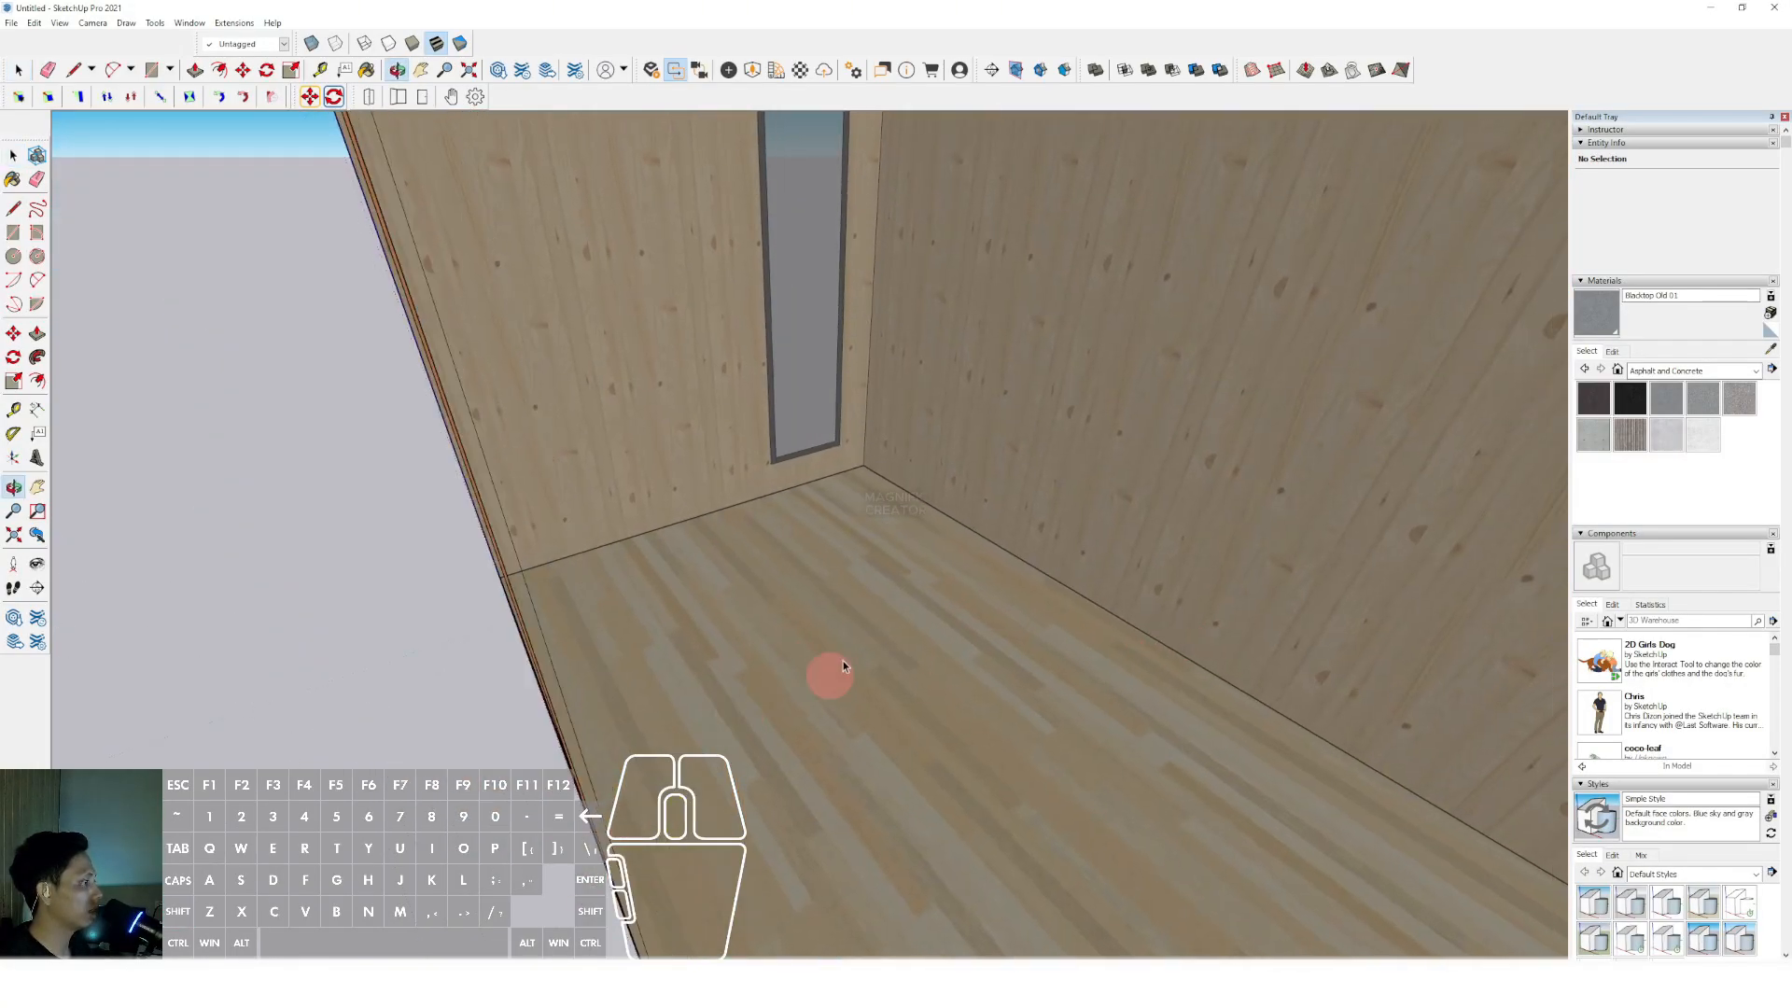
middle_click_drag(843, 661, 1258, 590)
middle_click_drag(1139, 558, 1157, 688, "shift")
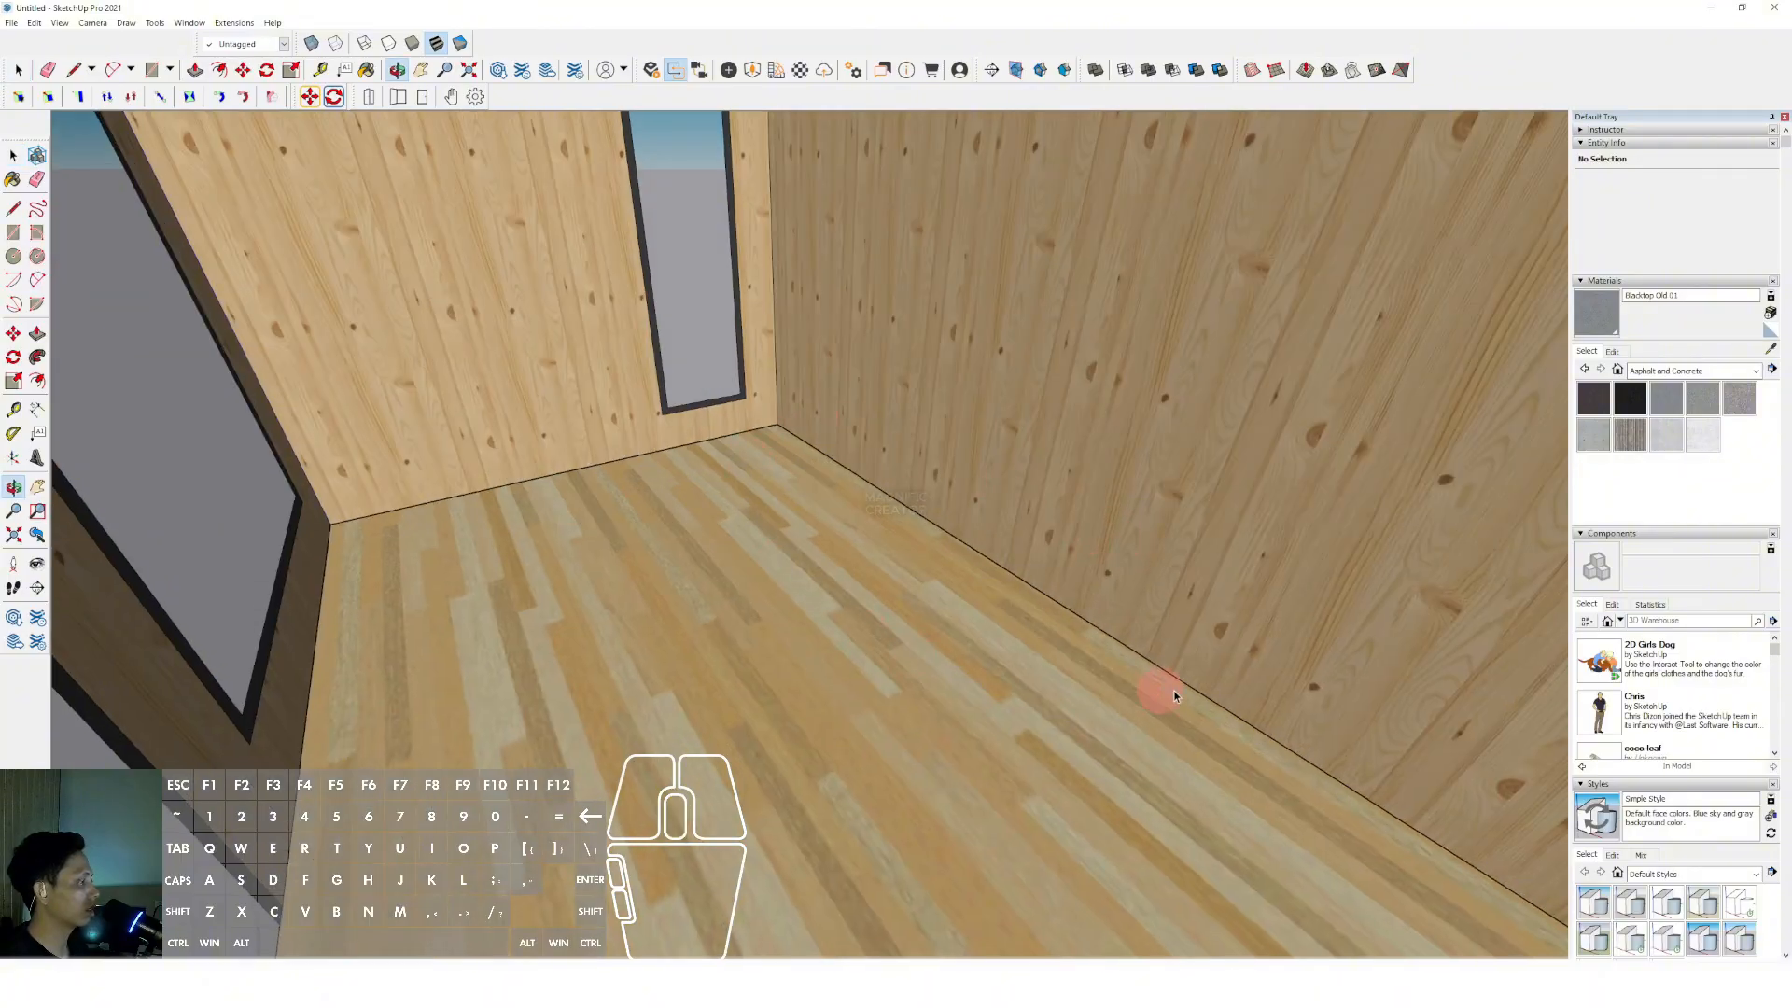
middle_click_drag(887, 681, 1194, 752)
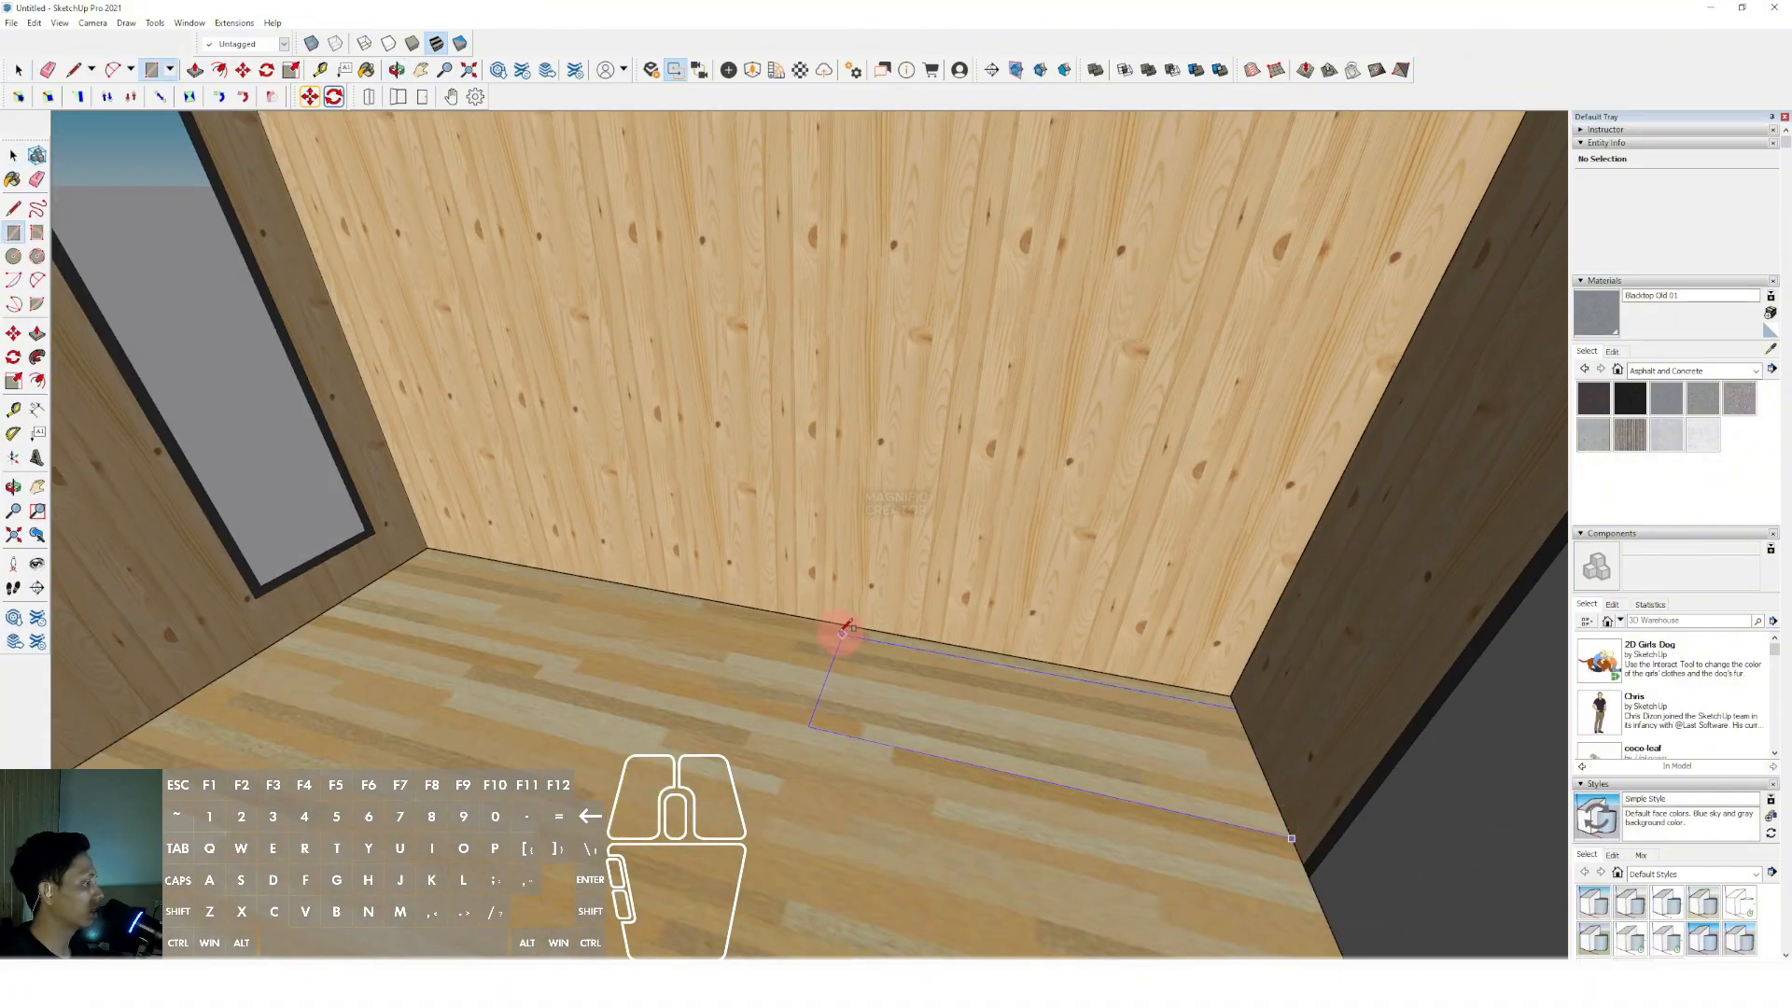
key("shift")
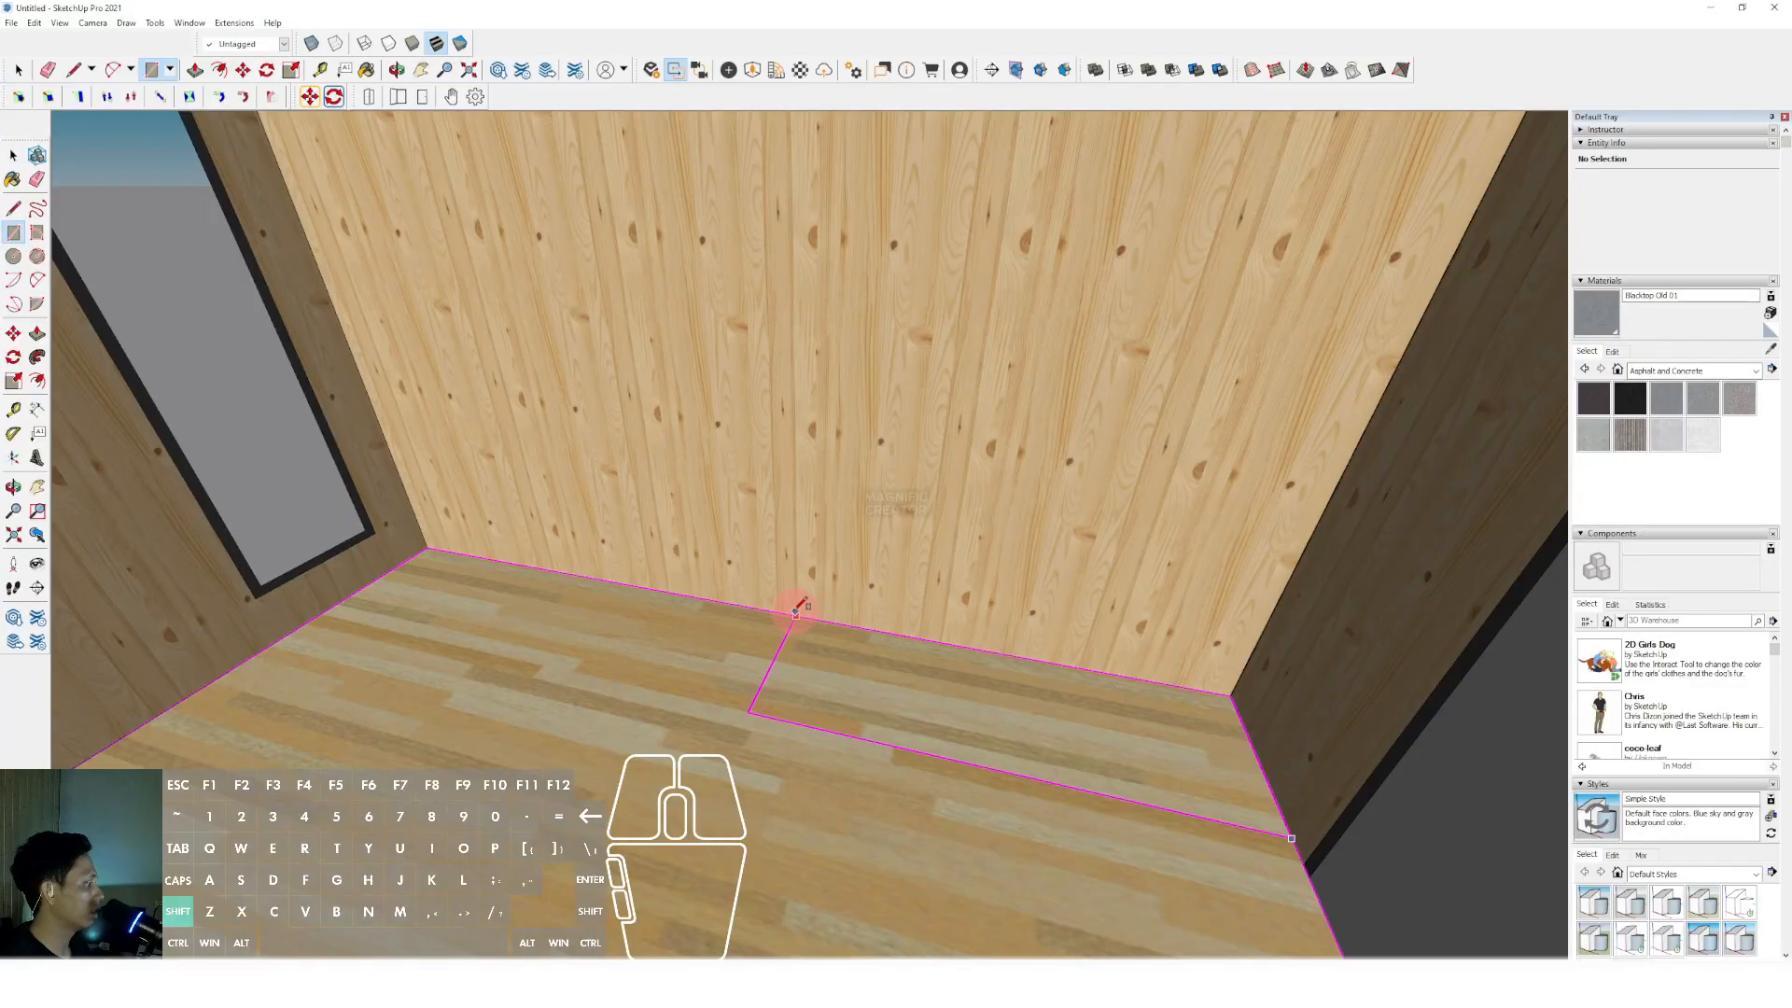
left_click(757, 600, "shift")
key("space")
Extrude the floor rectangle up into a counter-height box and group it.
middle_click_drag(828, 670, 1134, 654)
left_click(1036, 624)
left_click_drag(1072, 486, 1103, 453)
left_click(1103, 453)
key("space")
triple_click(1024, 489)
key("shift+w")
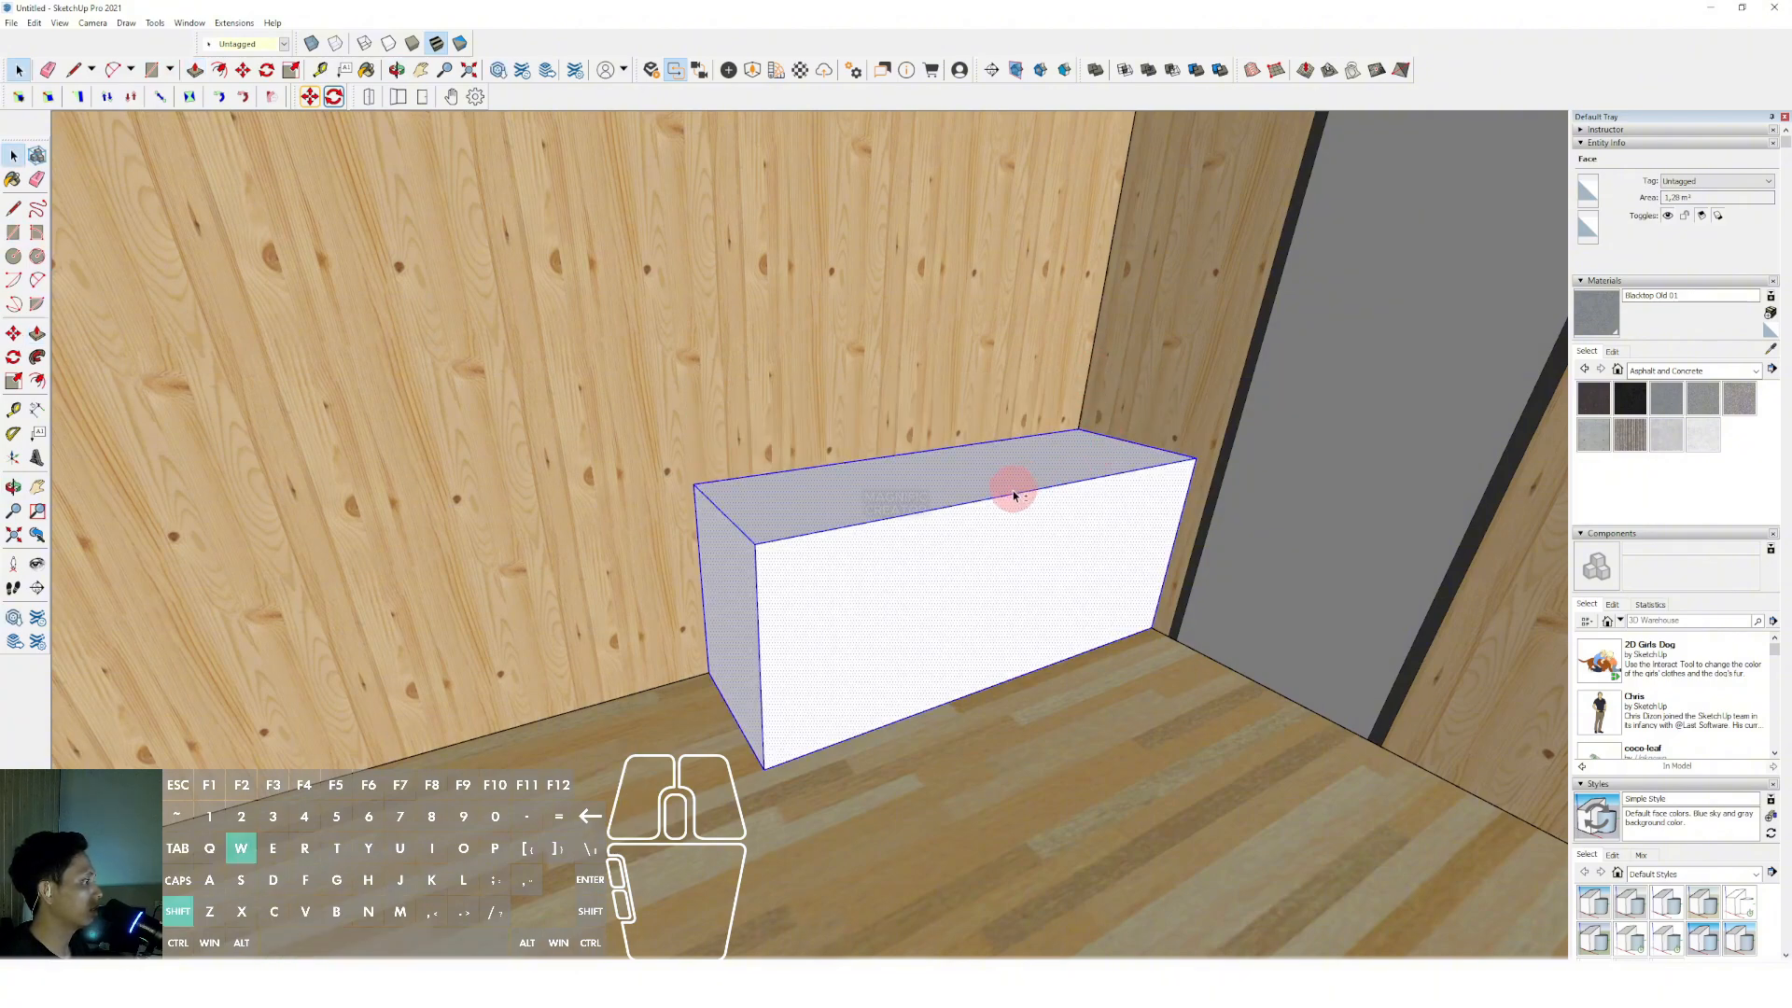
Draw a rectangle on the back wall above the counter, reaching the top corner of the bathroom wall.
middle_click_drag(976, 568, 1051, 317)
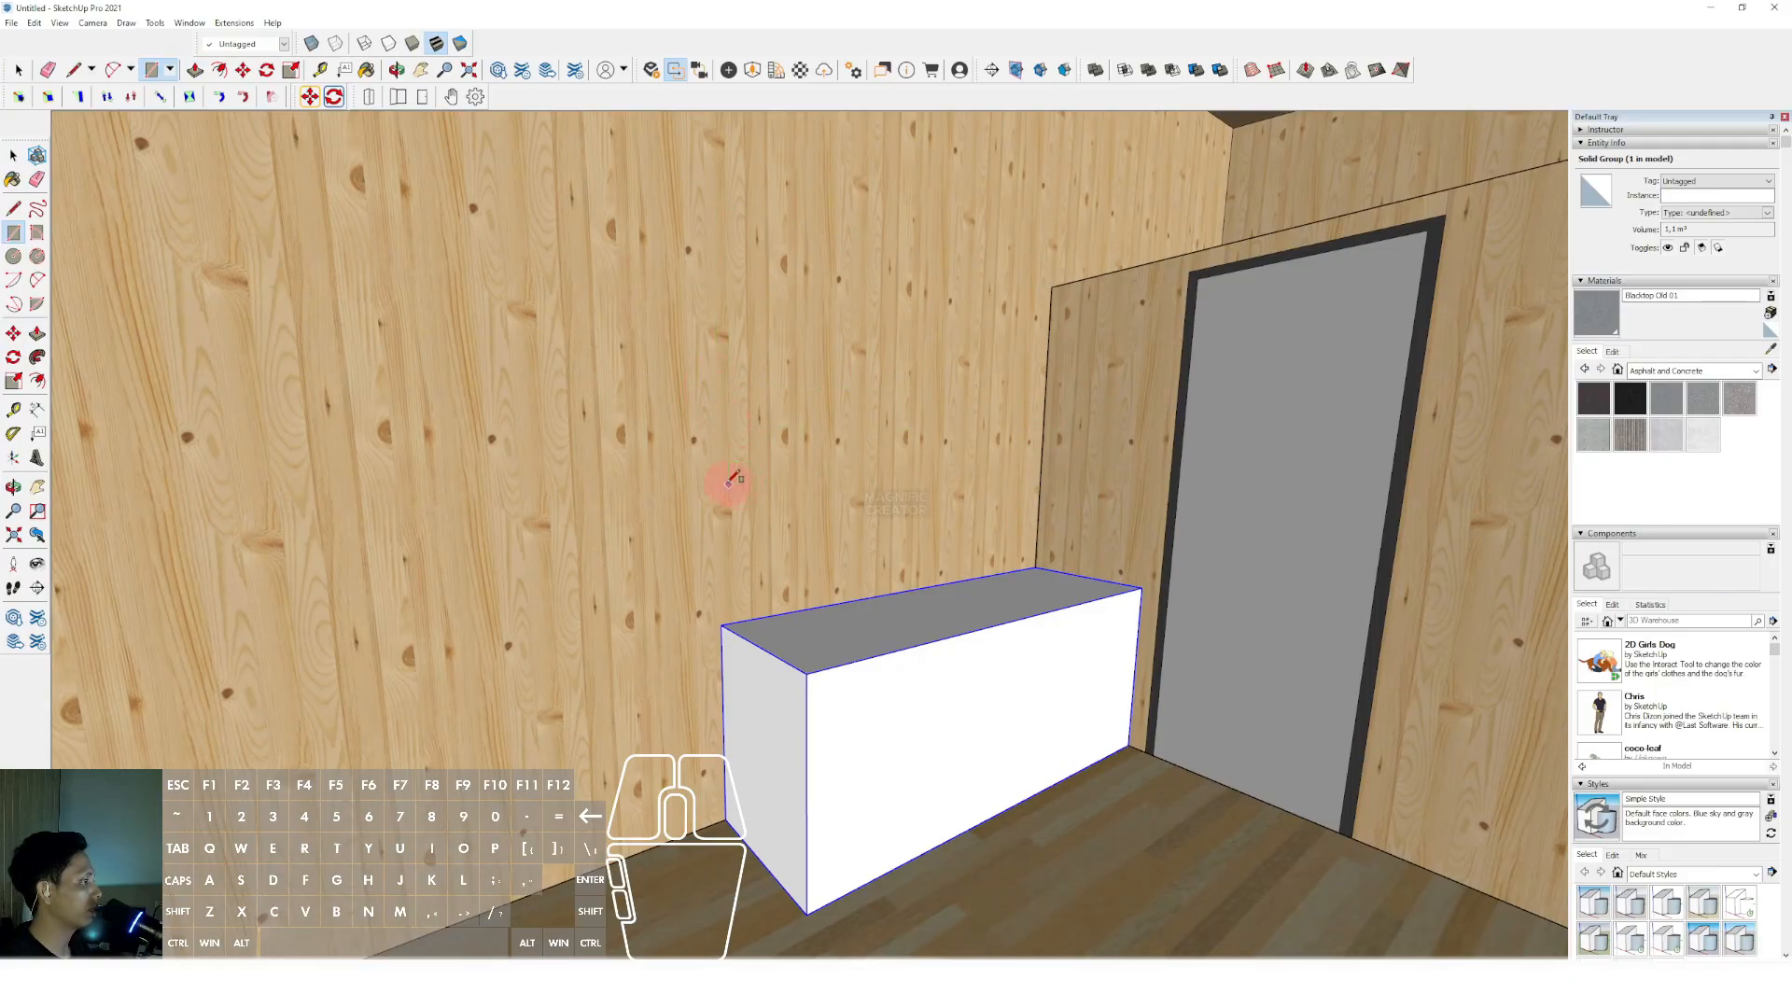
left_click(1052, 287, "shift")
key("space")
Extrude the wall rectangle above the counter into an upper cabinet box and group it.
key("v")
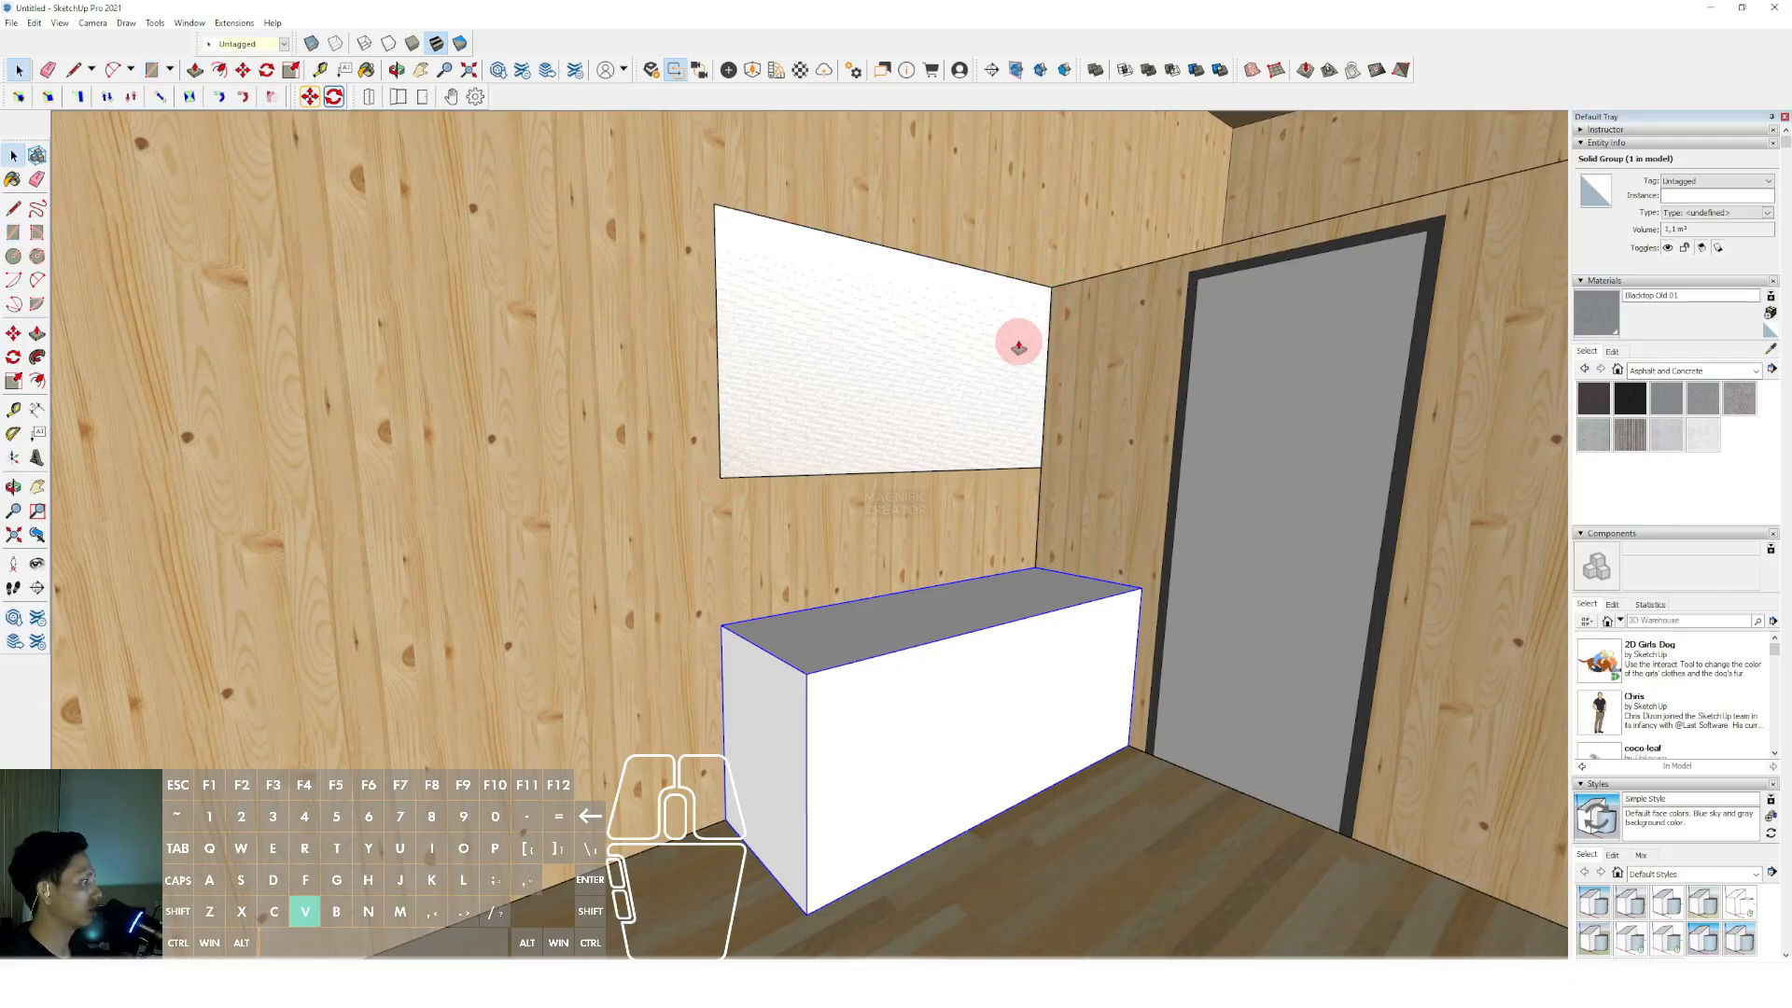
left_click(1016, 340)
left_click(1062, 339)
key("space")
triple_click(956, 350)
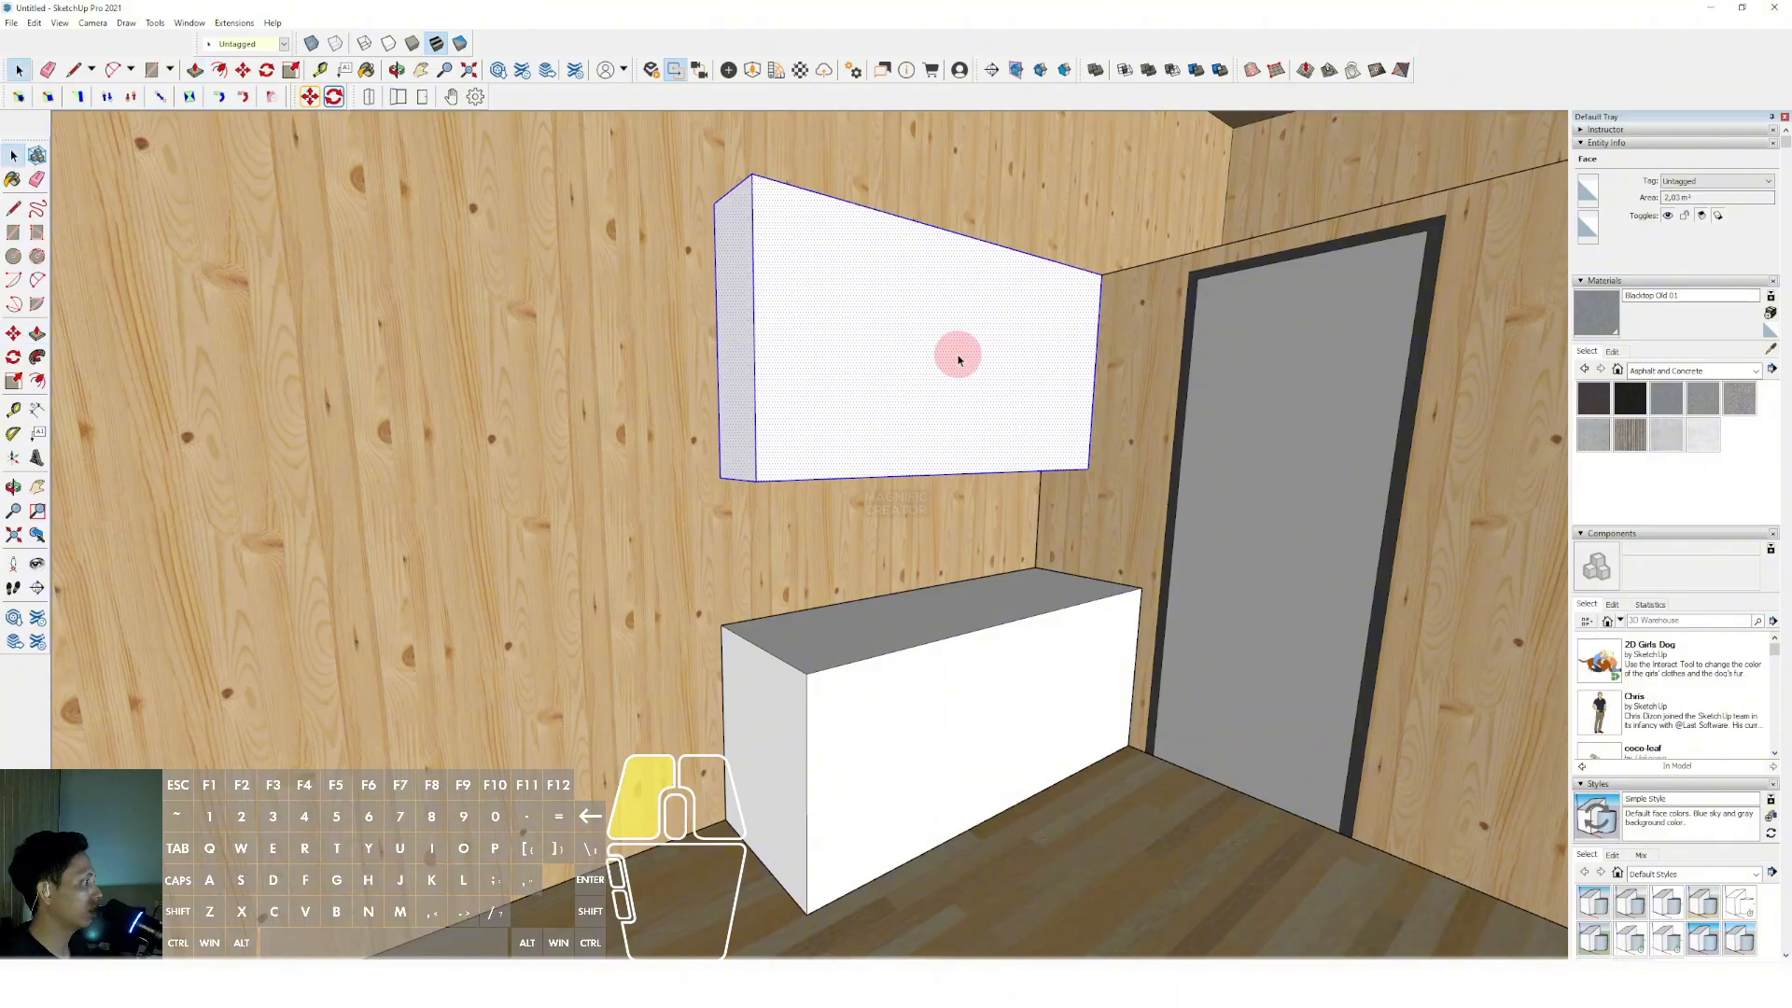
key("w")
Paint the counter and the upper cabinet with Formica Laminate Light from Synthetic Surfaces.
left_click(1749, 372)
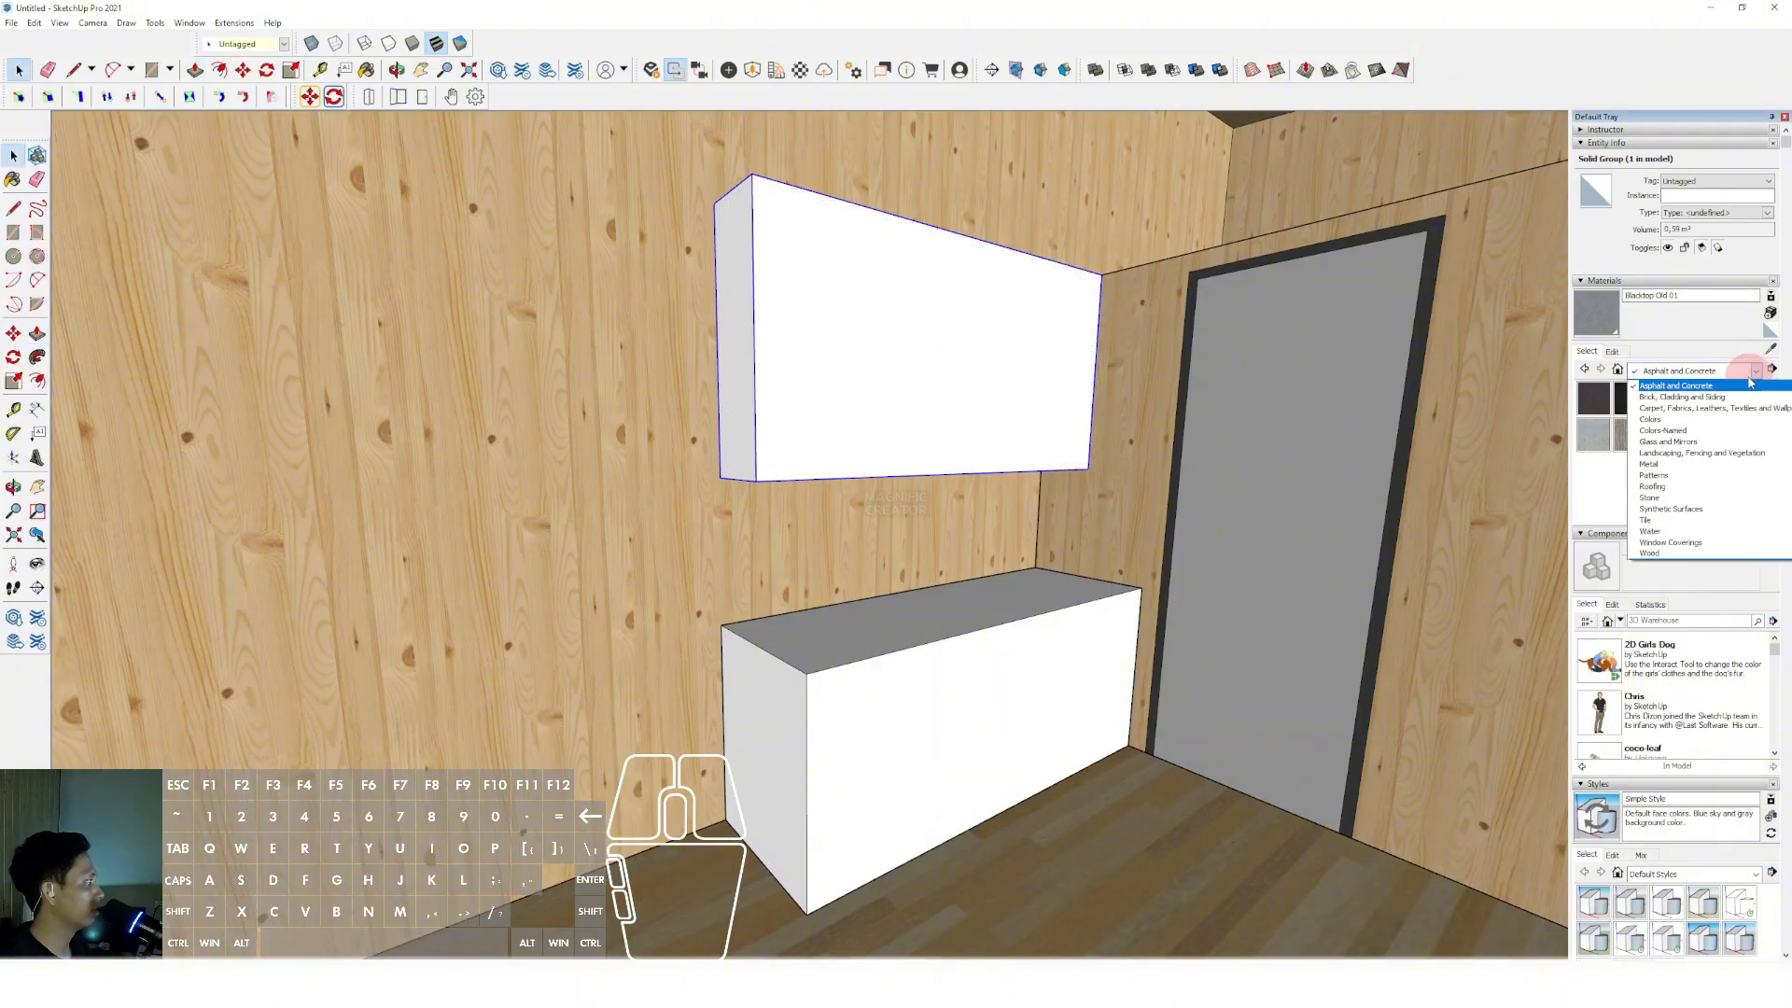
left_click(1670, 509)
scroll(1685, 467, "down", 2)
left_click(1739, 314)
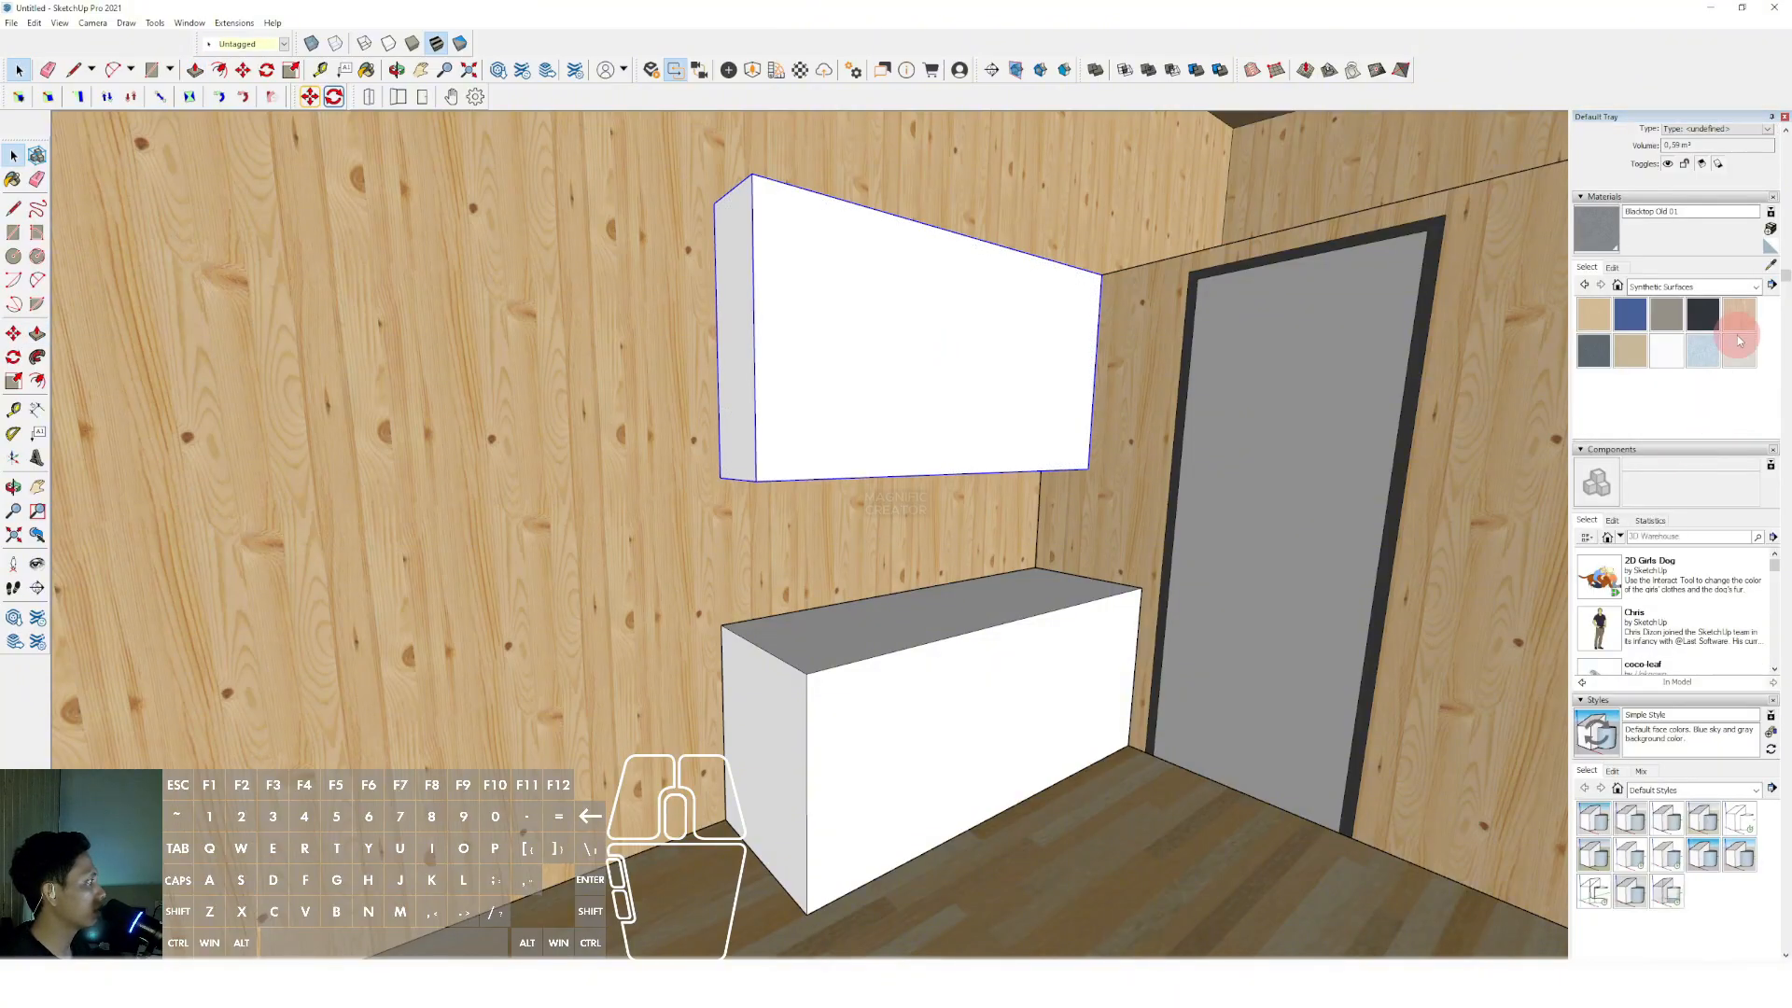
left_click(972, 716)
left_click(923, 415)
middle_click_drag(1010, 609, 1009, 675, "shift")
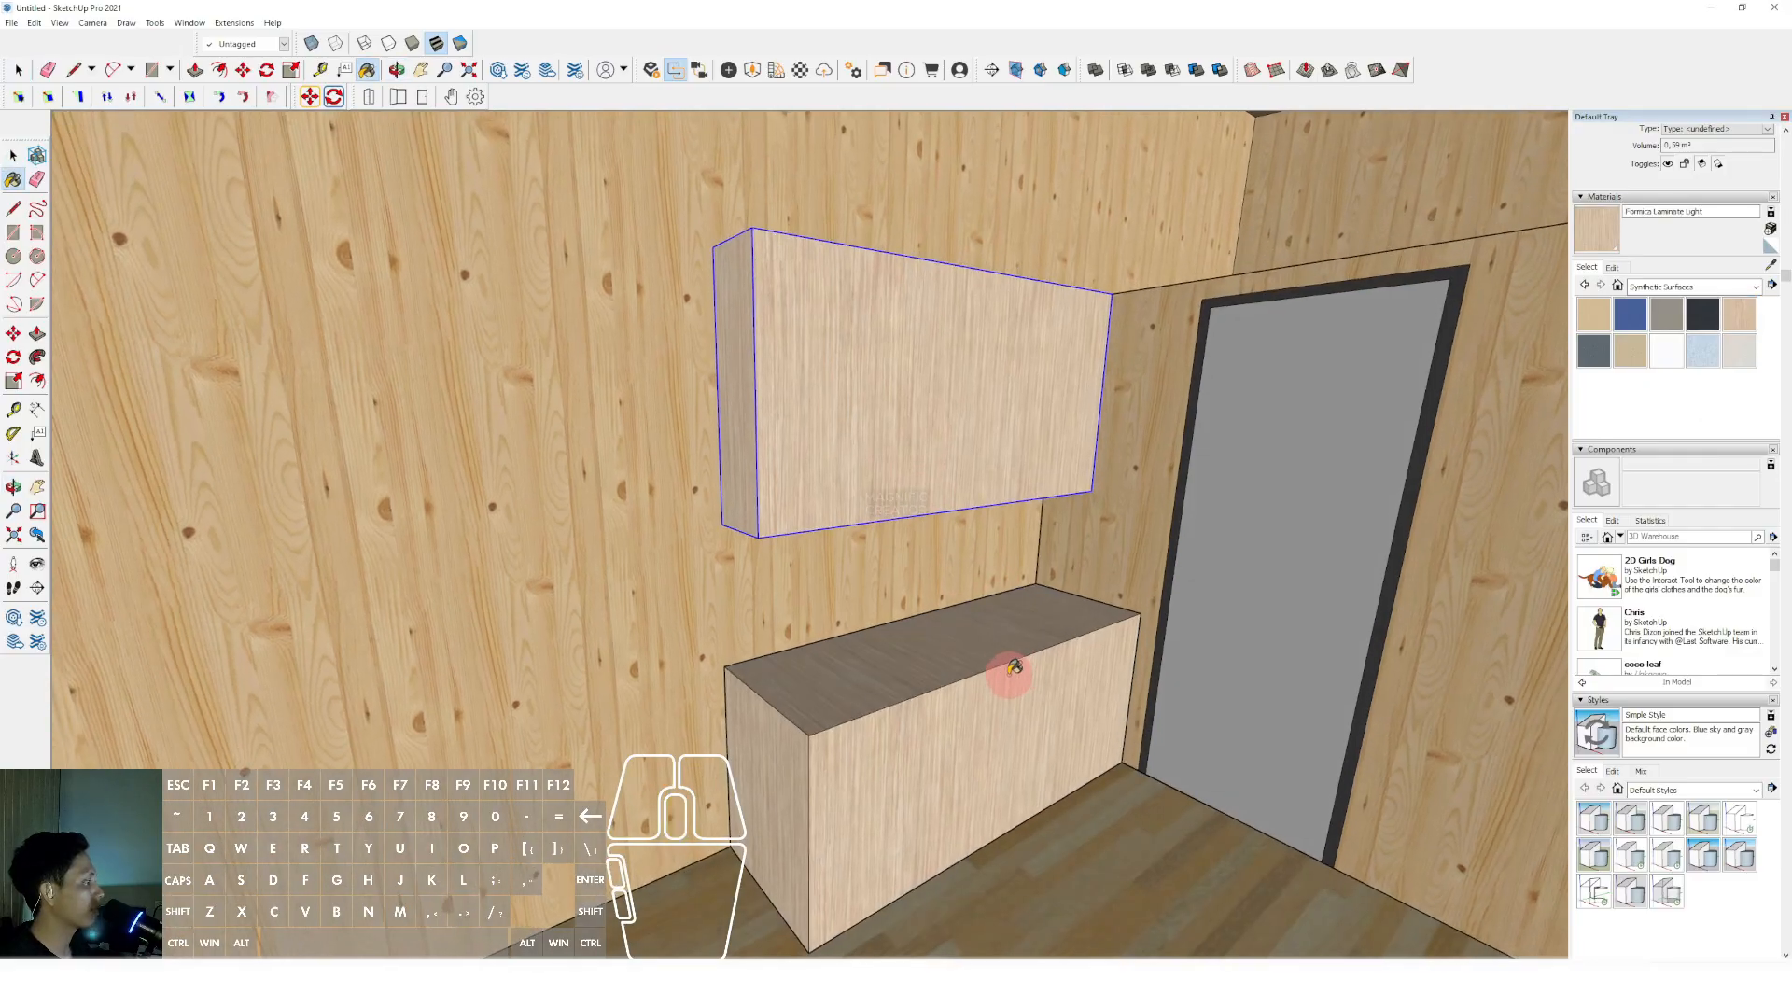
key("space")
Draw a backsplash rectangle on the wall between counter and upper cabinet, extrude it slightly and group it.
mouse_move(856, 675)
middle_mouse_down()
mouse_move(872, 652)
mouse_move(771, 621)
middle_mouse_up()
key("r")
scroll(1051, 488, "up", 2)
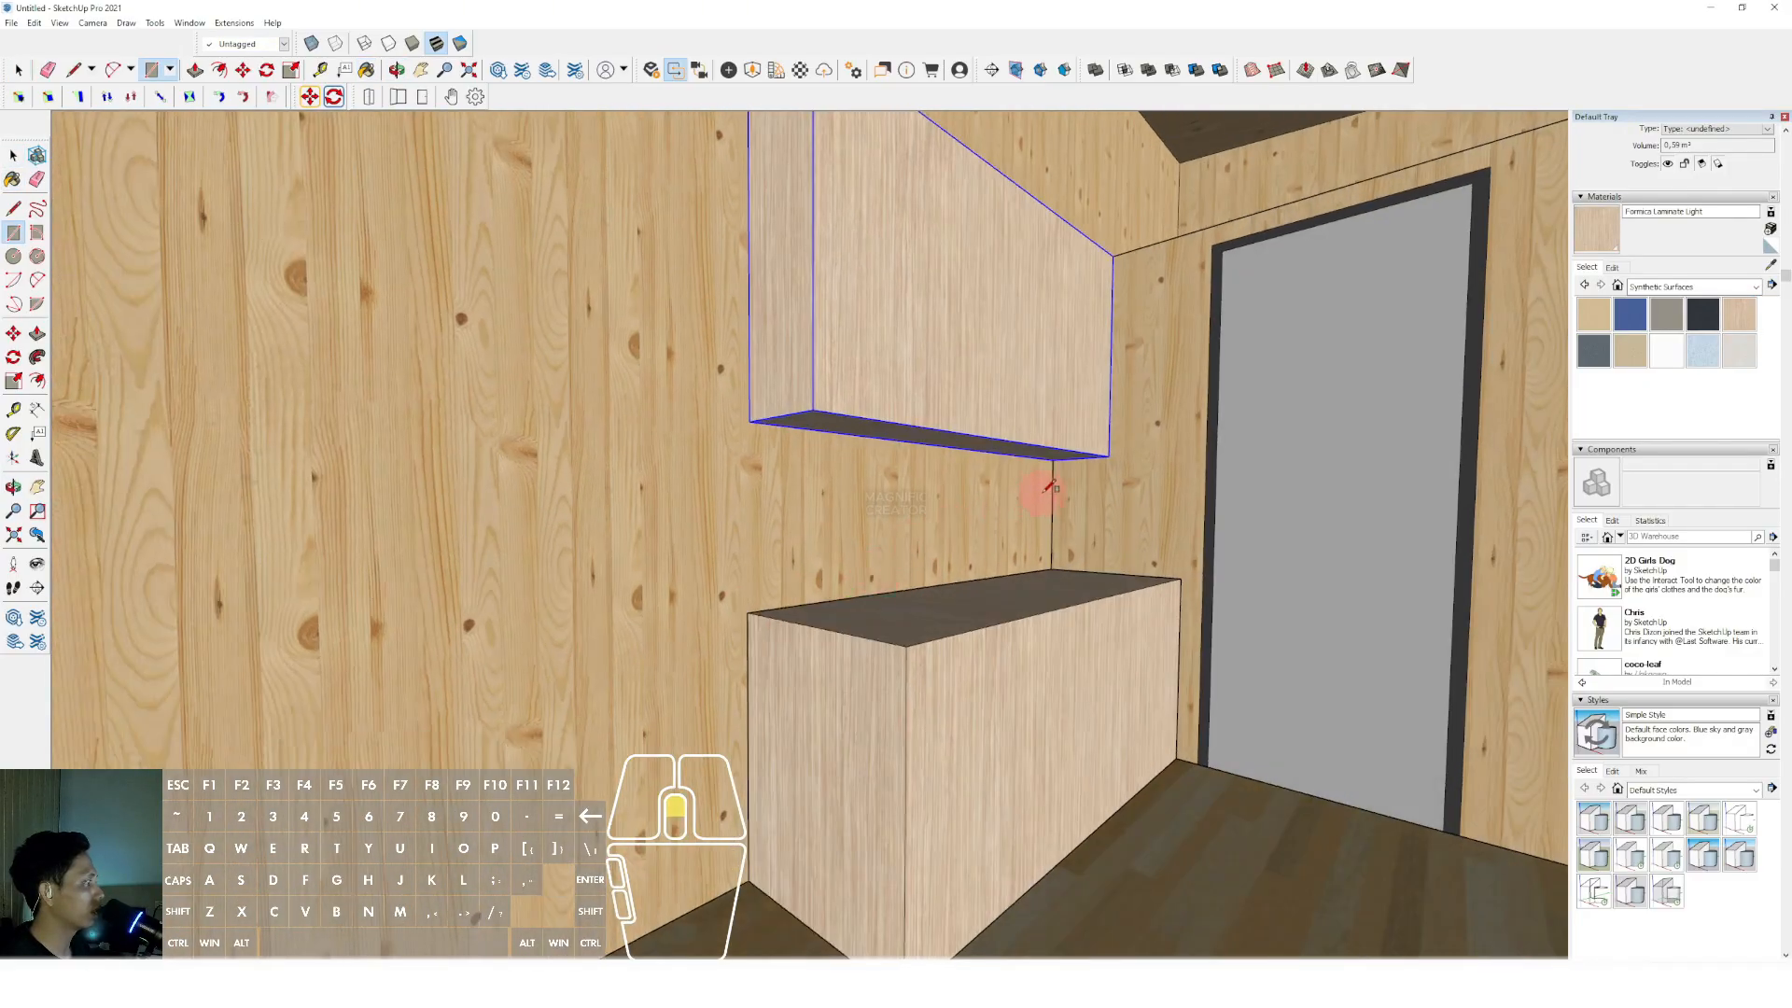
left_click(1063, 452)
key("space")
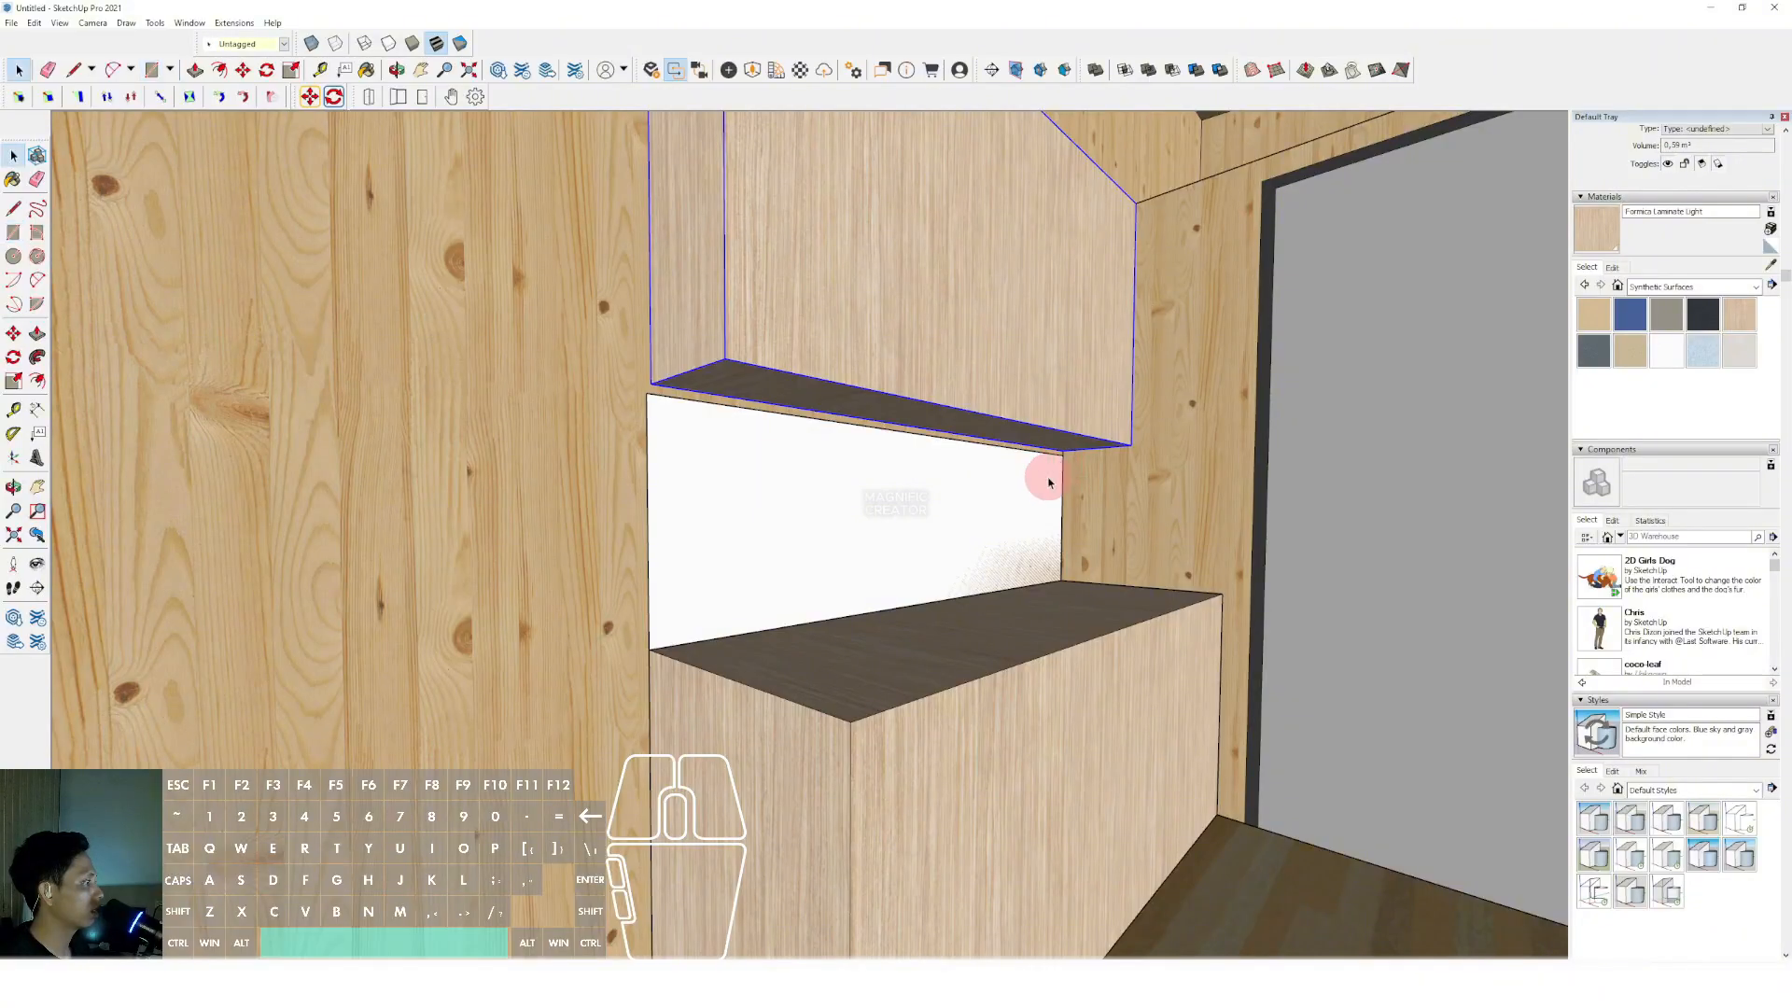
left_click(1026, 472)
key("s")
left_click_drag(916, 441, 927, 428)
key("space")
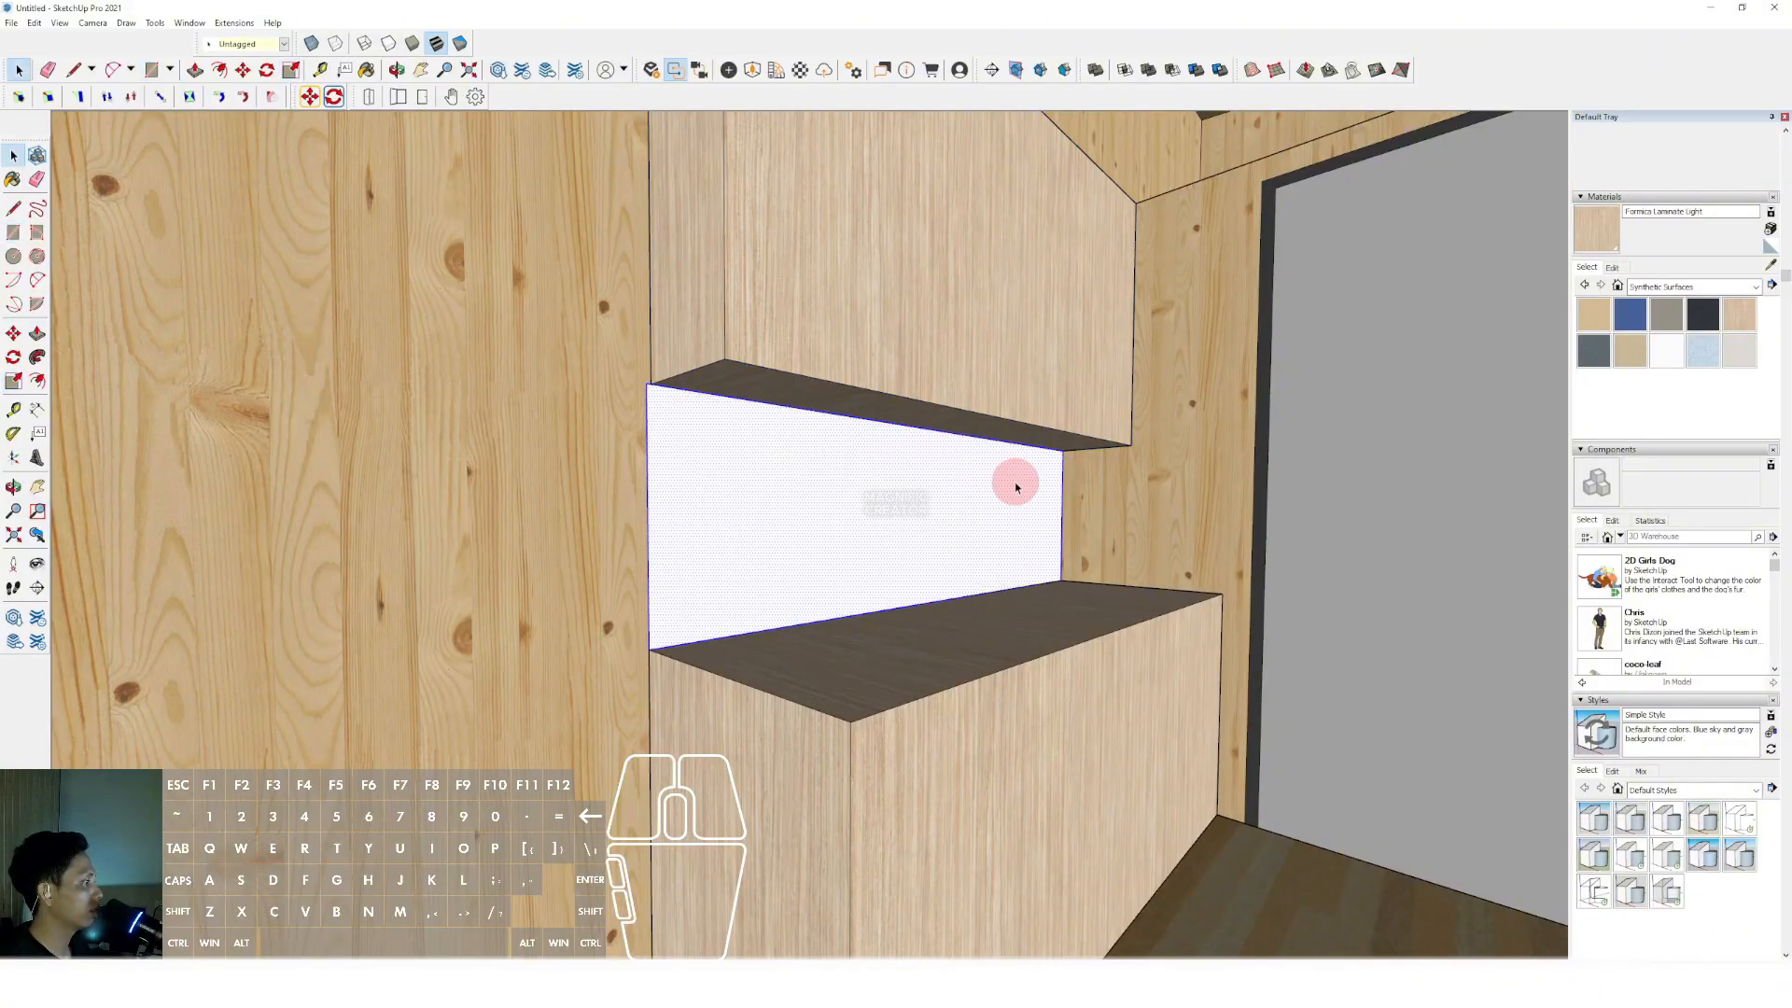
left_click(1023, 477)
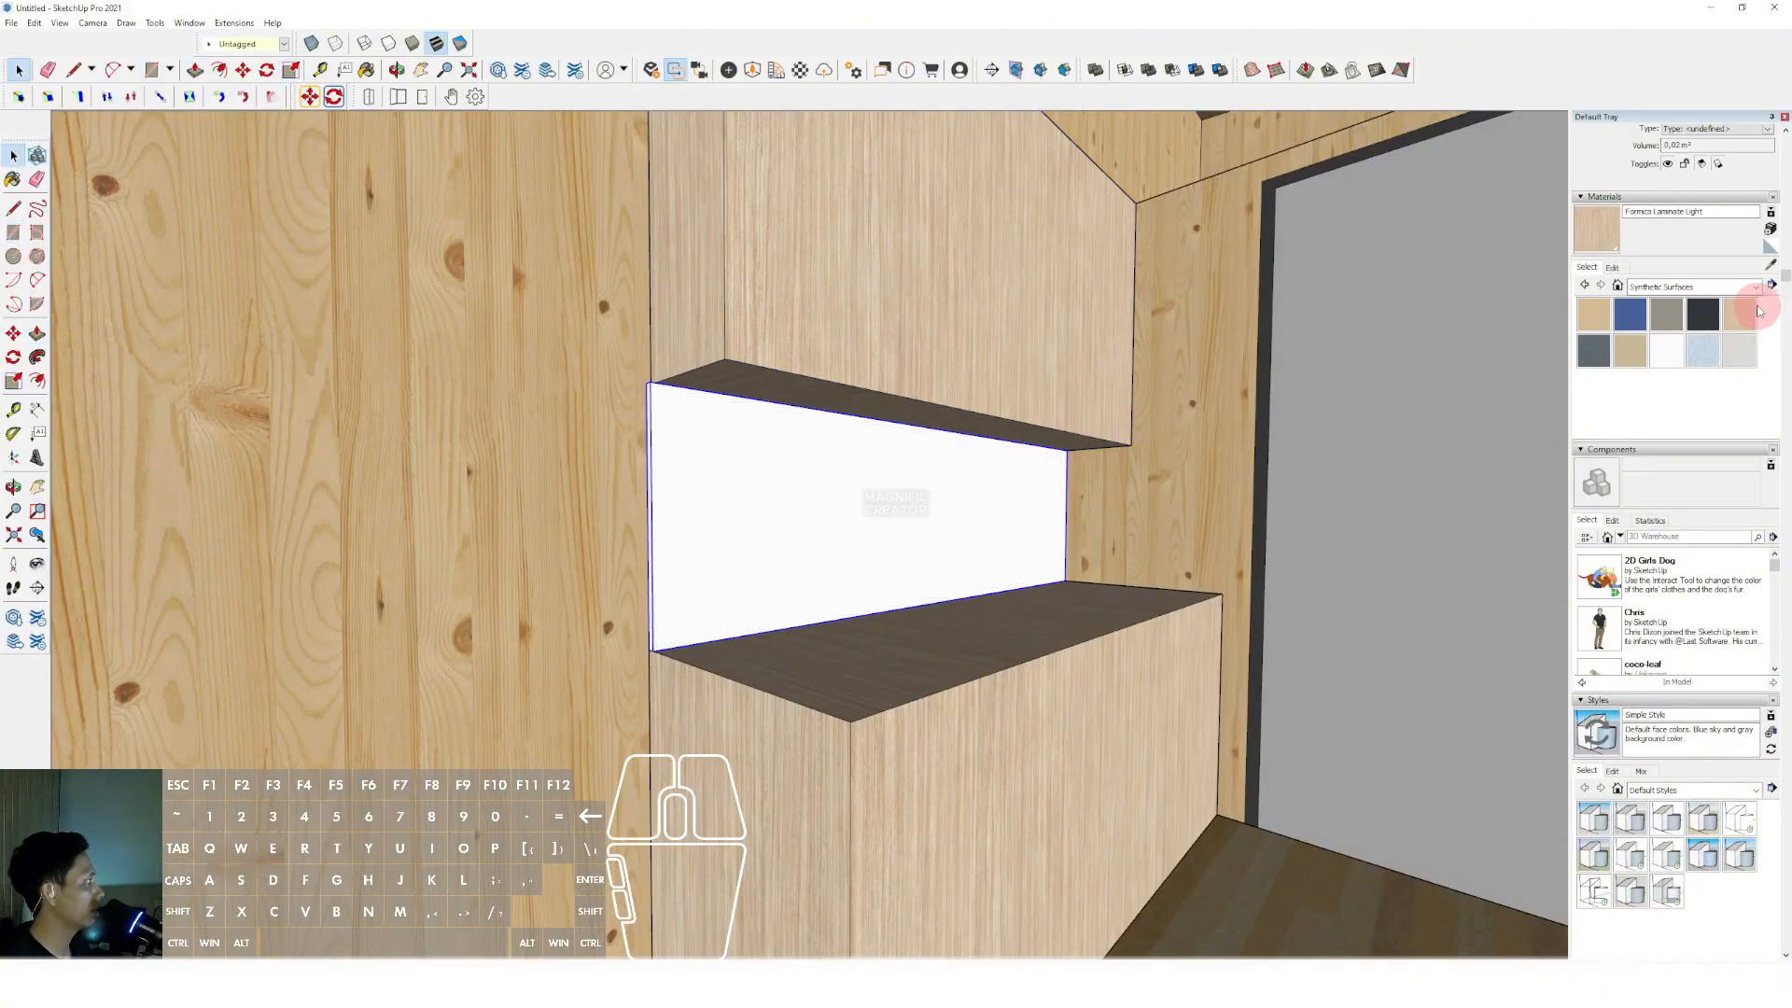
Paint the backsplash with Stone Marble from the Stone materials.
left_click(1735, 286)
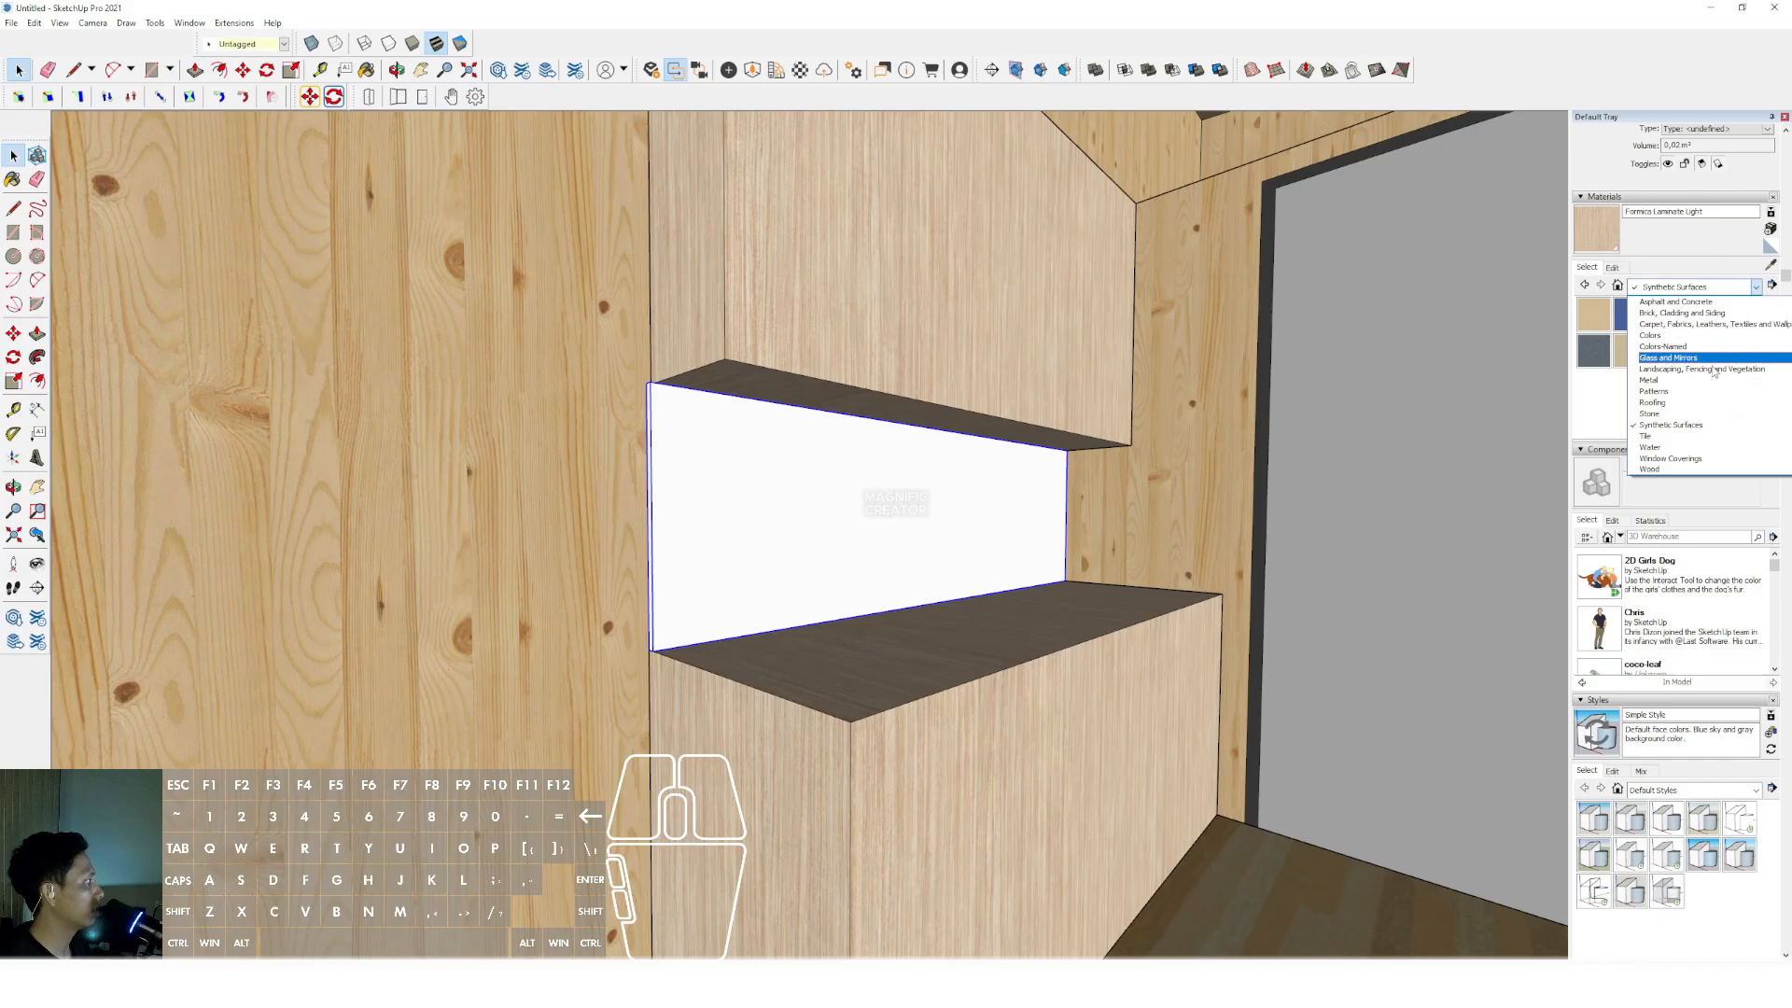
left_click(1652, 415)
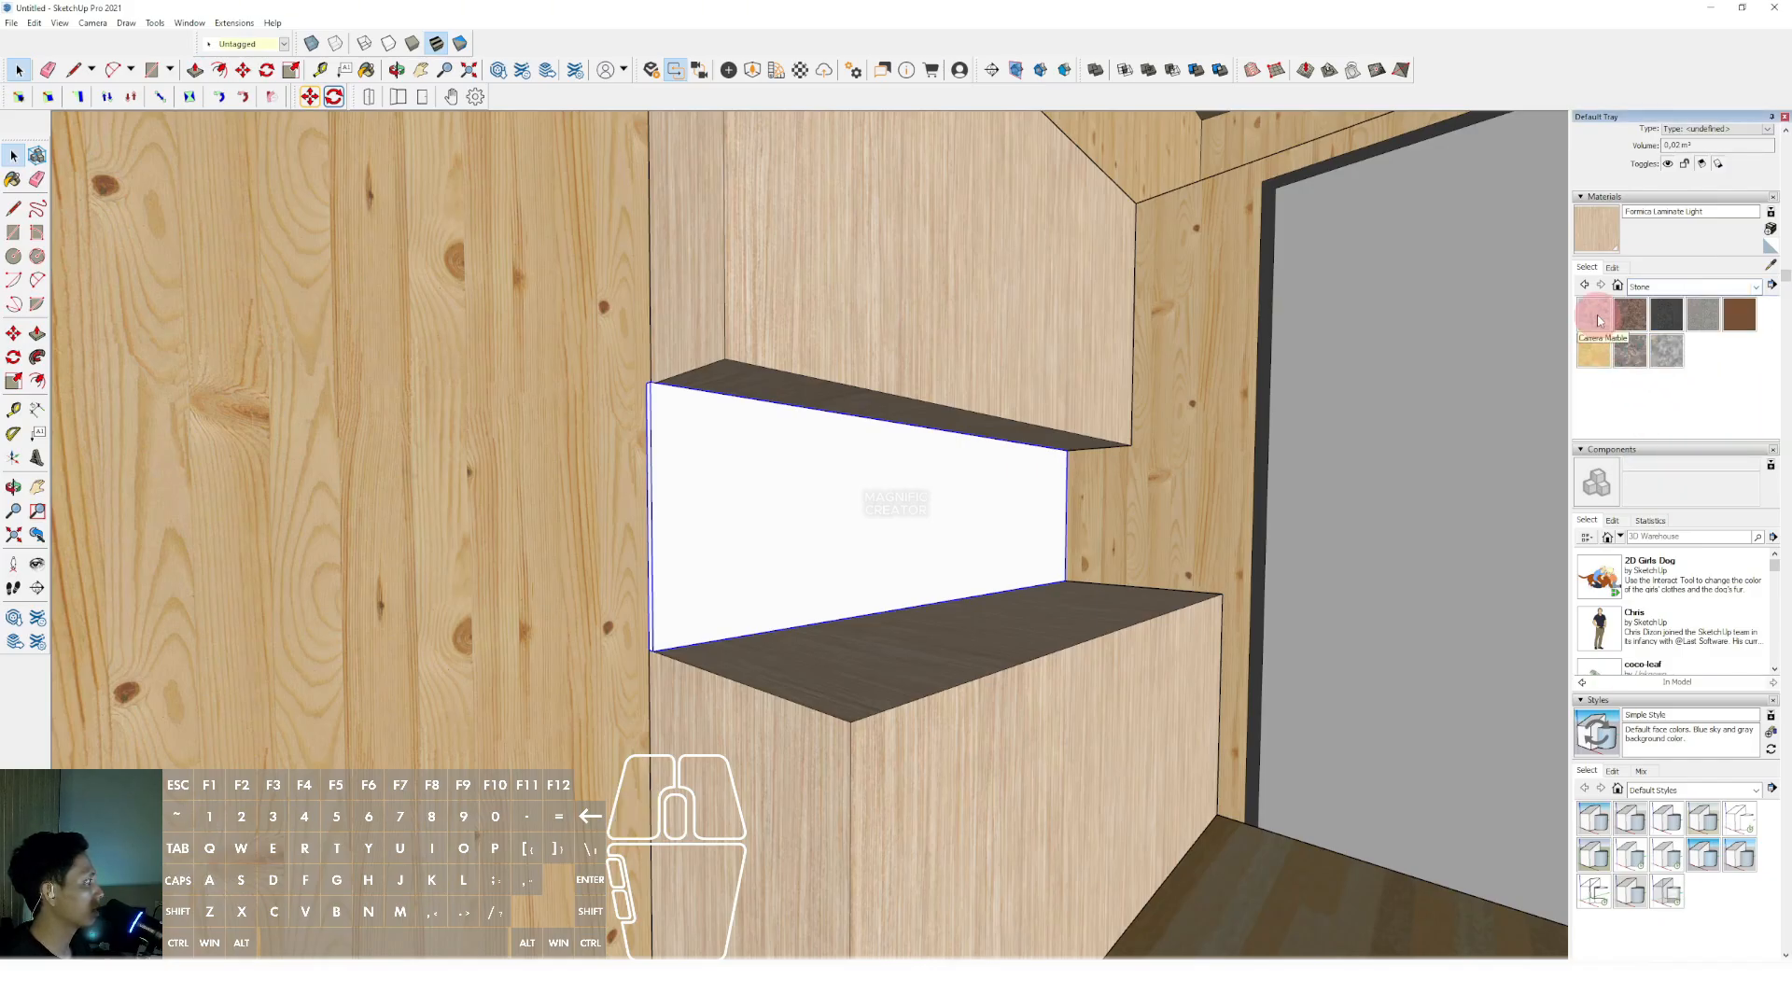
left_click(952, 532)
middle_click_drag(933, 537, 956, 632)
Paint the counter's top face and the backsplash with Granite Dark Gray from the Stone materials.
key("space")
double_click(959, 659)
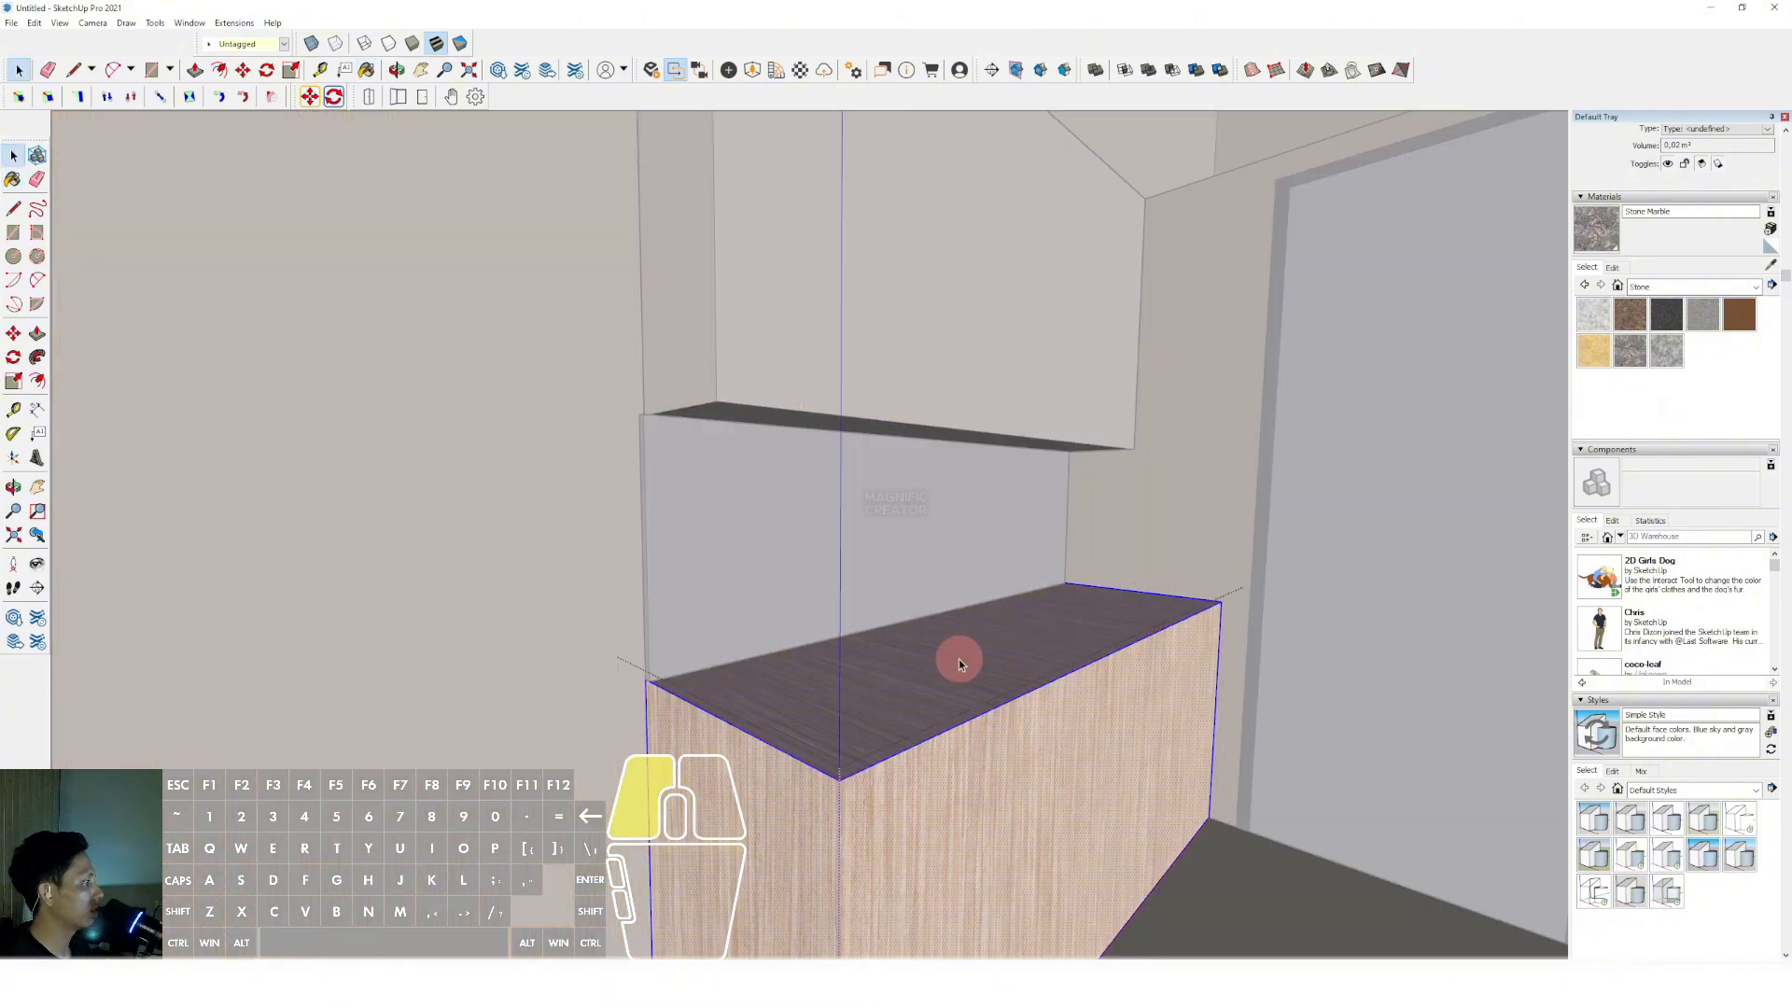
key("b")
key("space")
left_click(1664, 348)
left_click(1026, 636)
left_click(1666, 320)
mouse_move(1080, 597)
middle_mouse_down()
mouse_move(1026, 657)
mouse_move(976, 532)
middle_mouse_up()
left_click(987, 651)
left_click(976, 530)
key("space")
left_click(907, 456)
key("space")
scroll(933, 476, "down", 1)
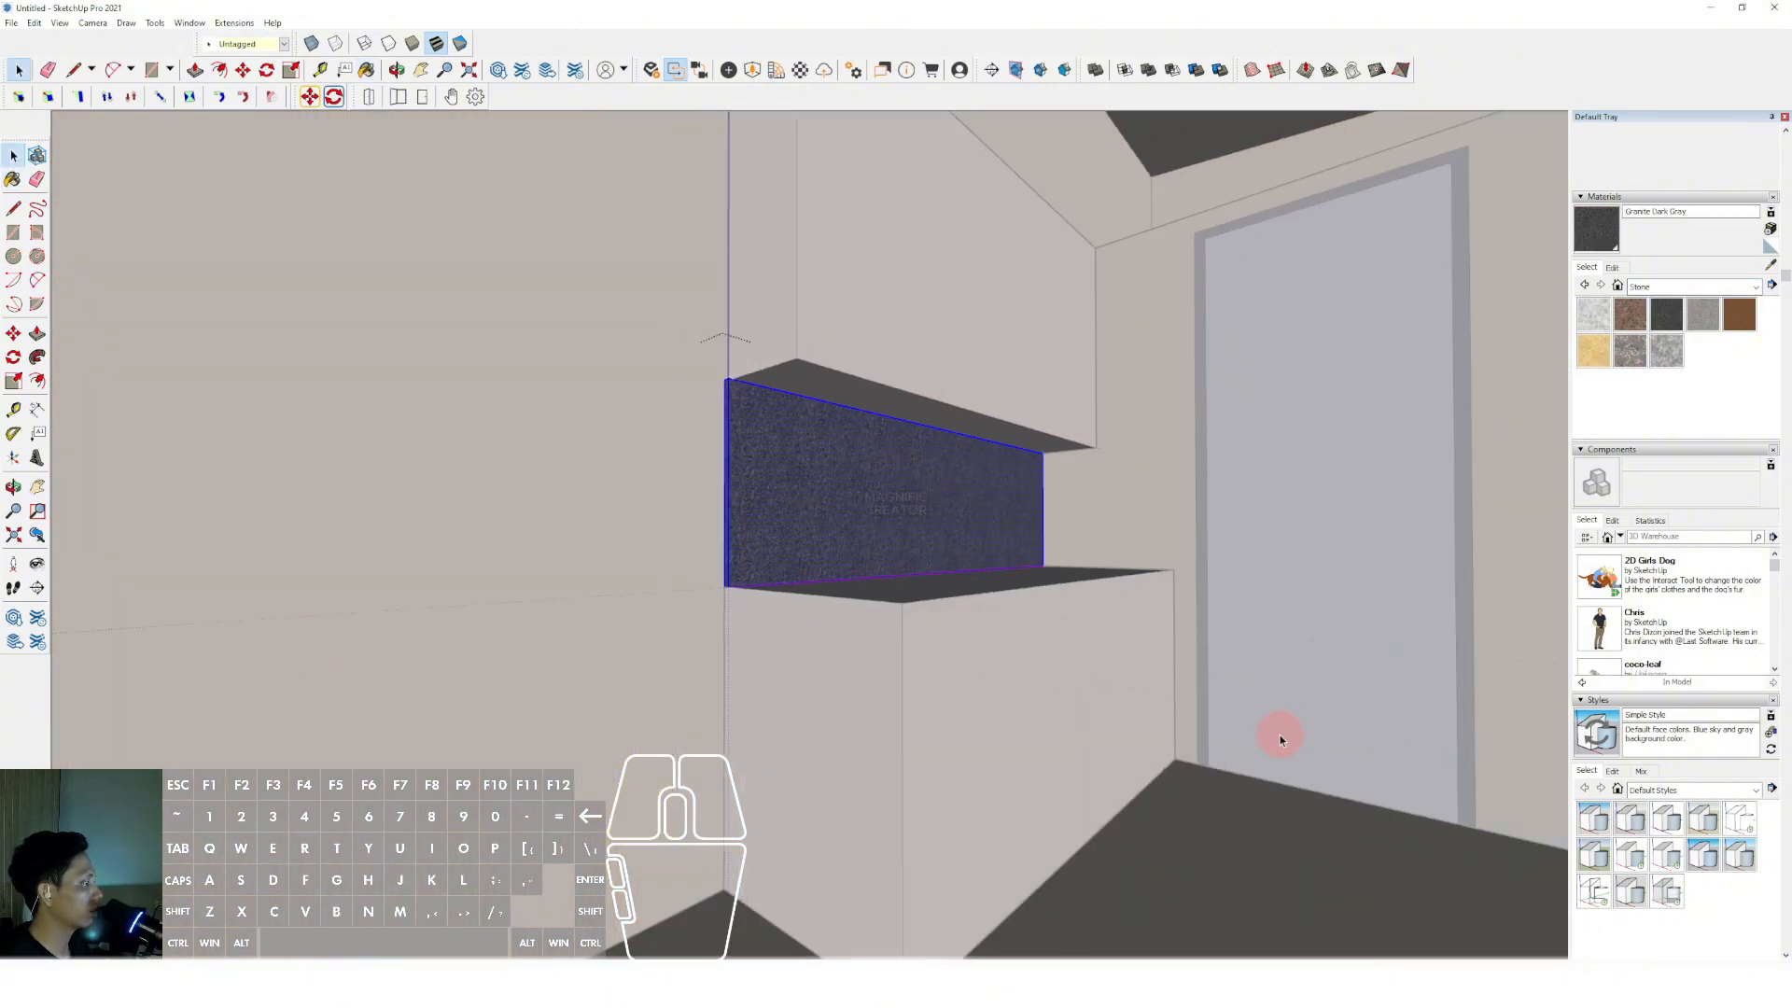
left_click(1280, 735)
Copy the counter's front vertical edge across its front face to divide it into four equal door panels.
mouse_move(1013, 709)
middle_mouse_down()
mouse_move(967, 719)
mouse_move(927, 680)
mouse_move(910, 691)
middle_mouse_up()
double_click(850, 729)
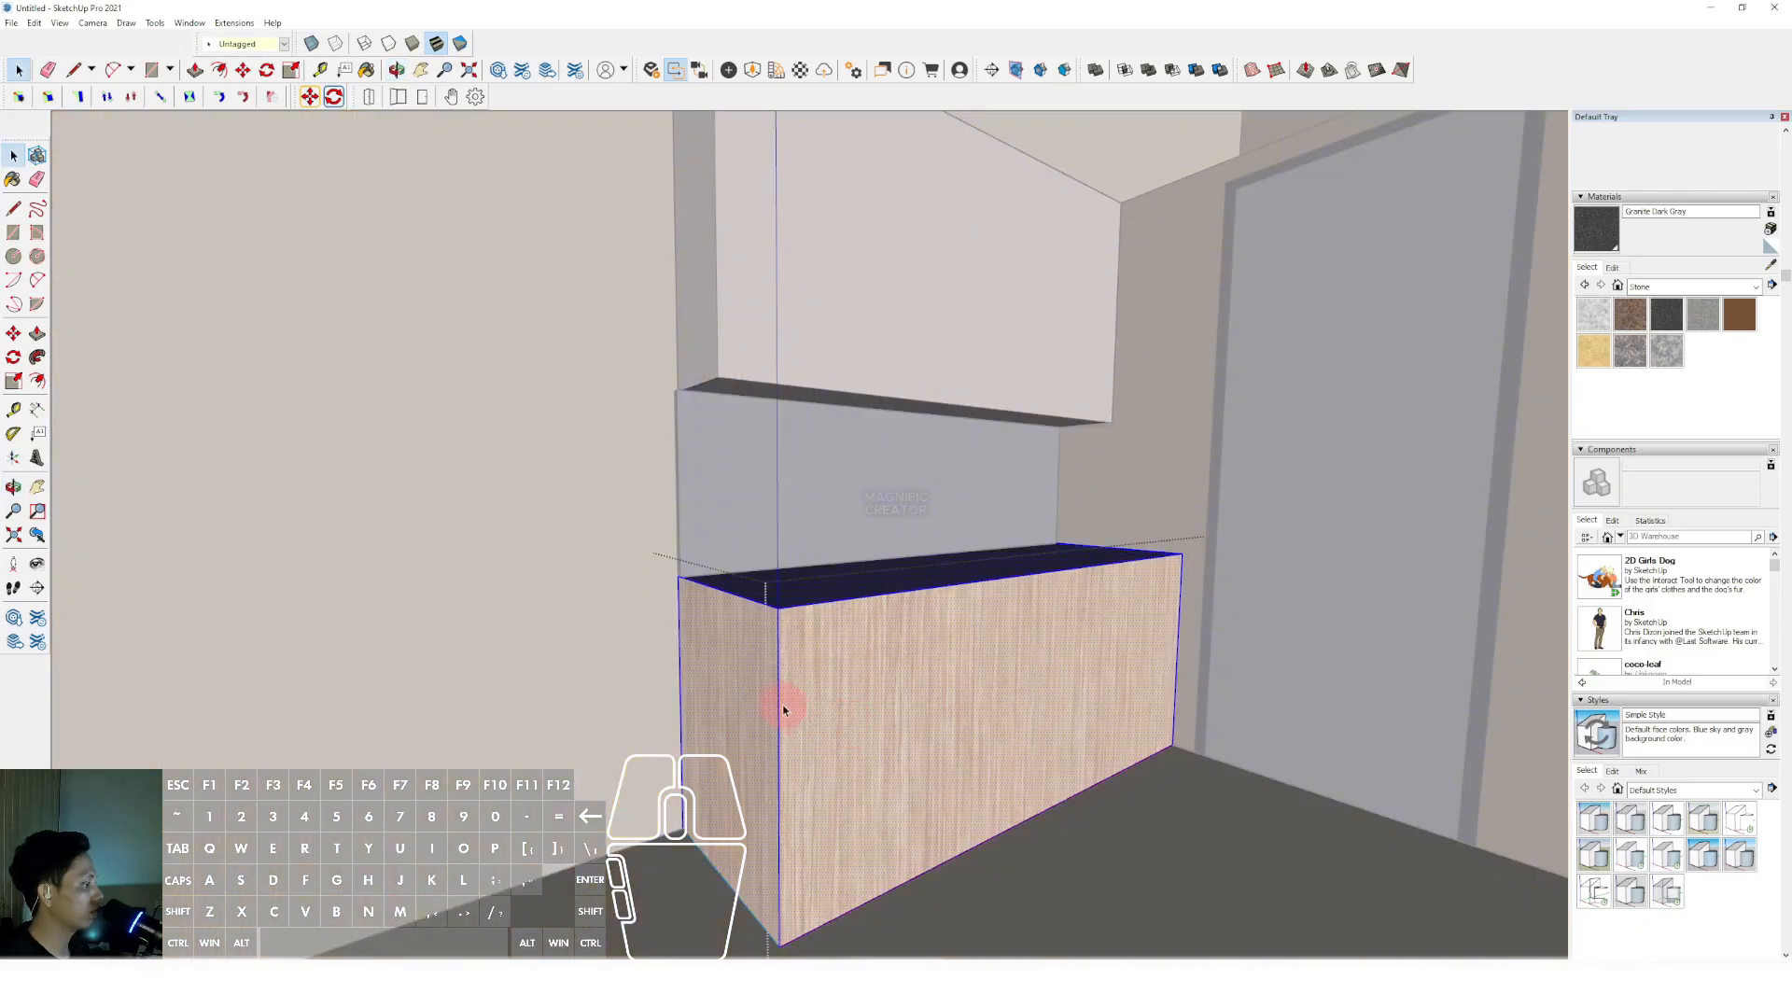
middle_click_drag(777, 702, 767, 752)
key("m")
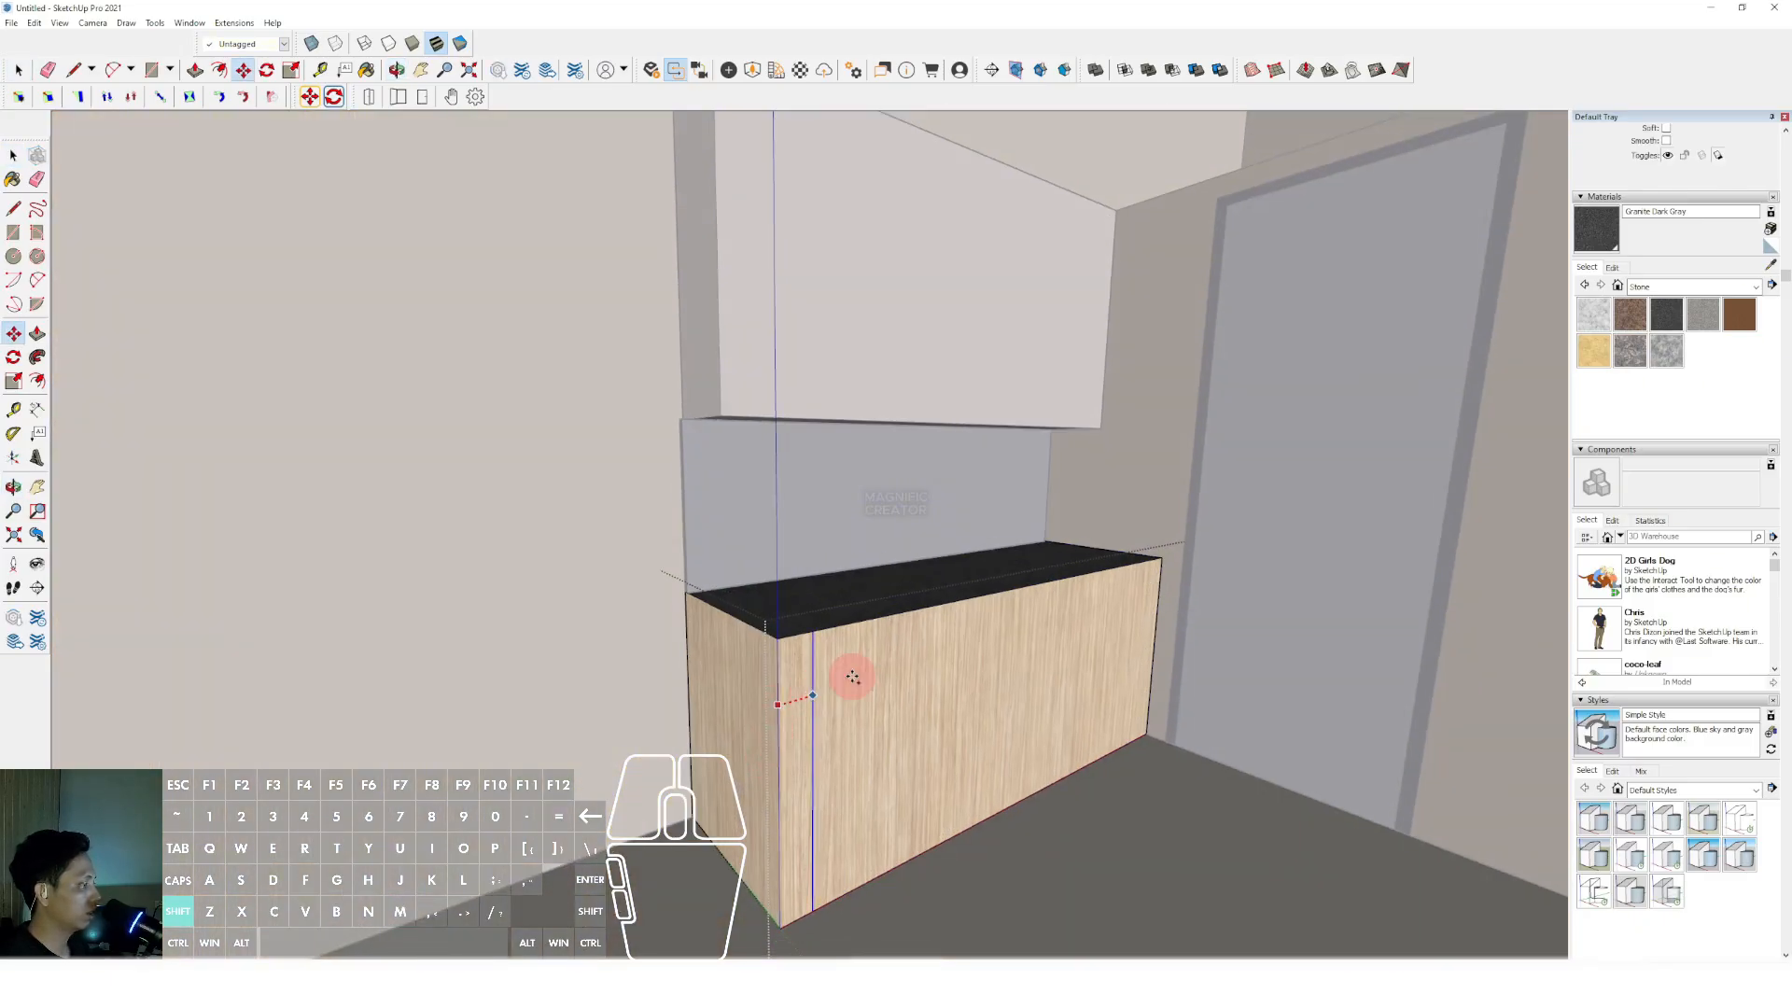
left_click(1165, 595)
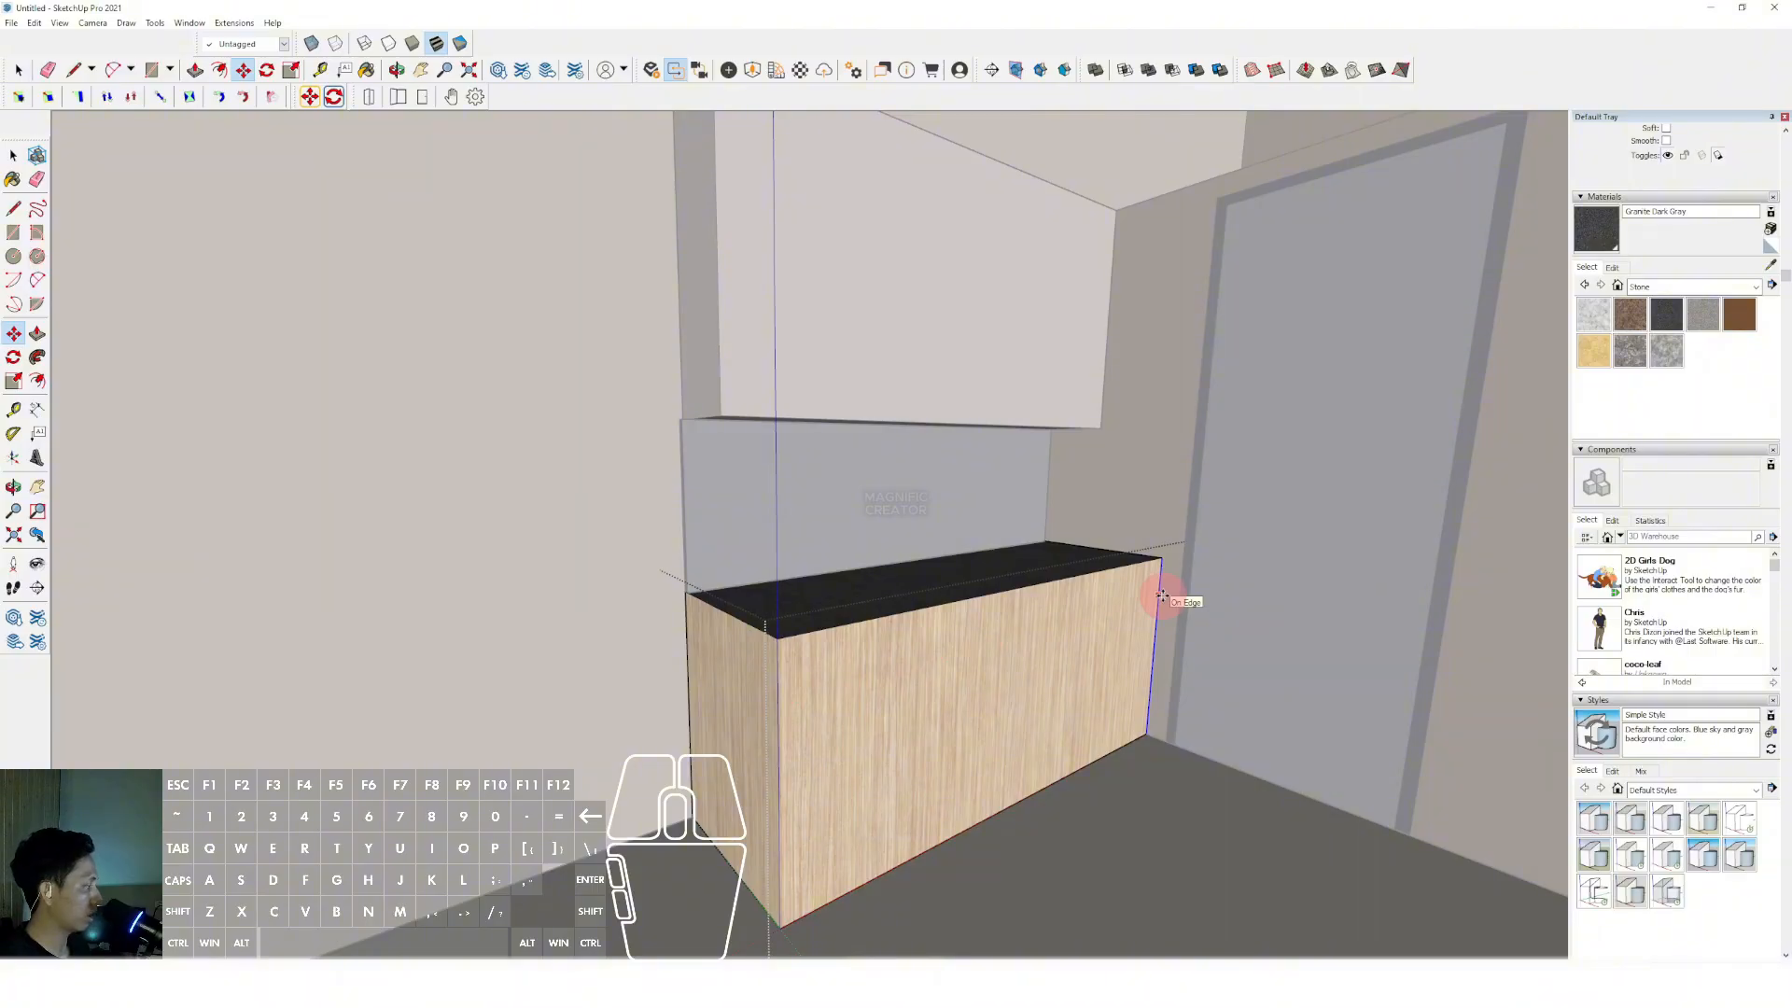
Copy the upper cabinet's front vertical edge across its front face to divide it into four equal door panels.
triple_click(946, 343)
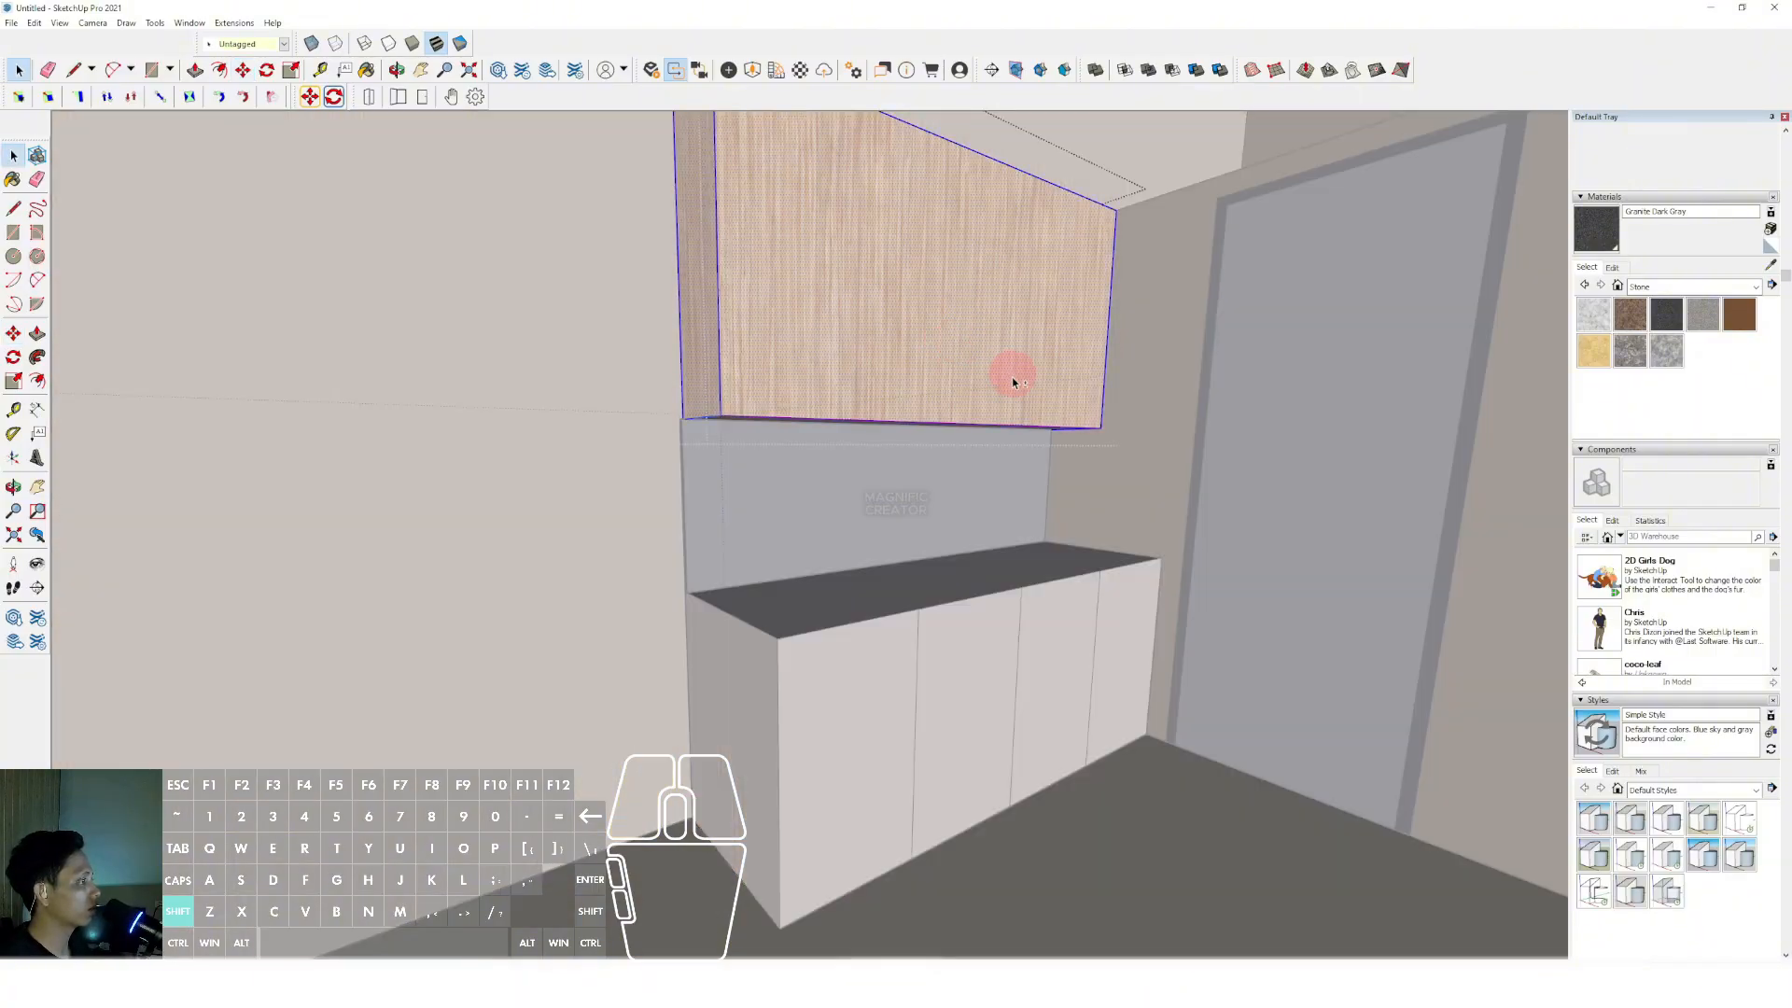
middle_click_drag(1011, 377, 1004, 479, "shift")
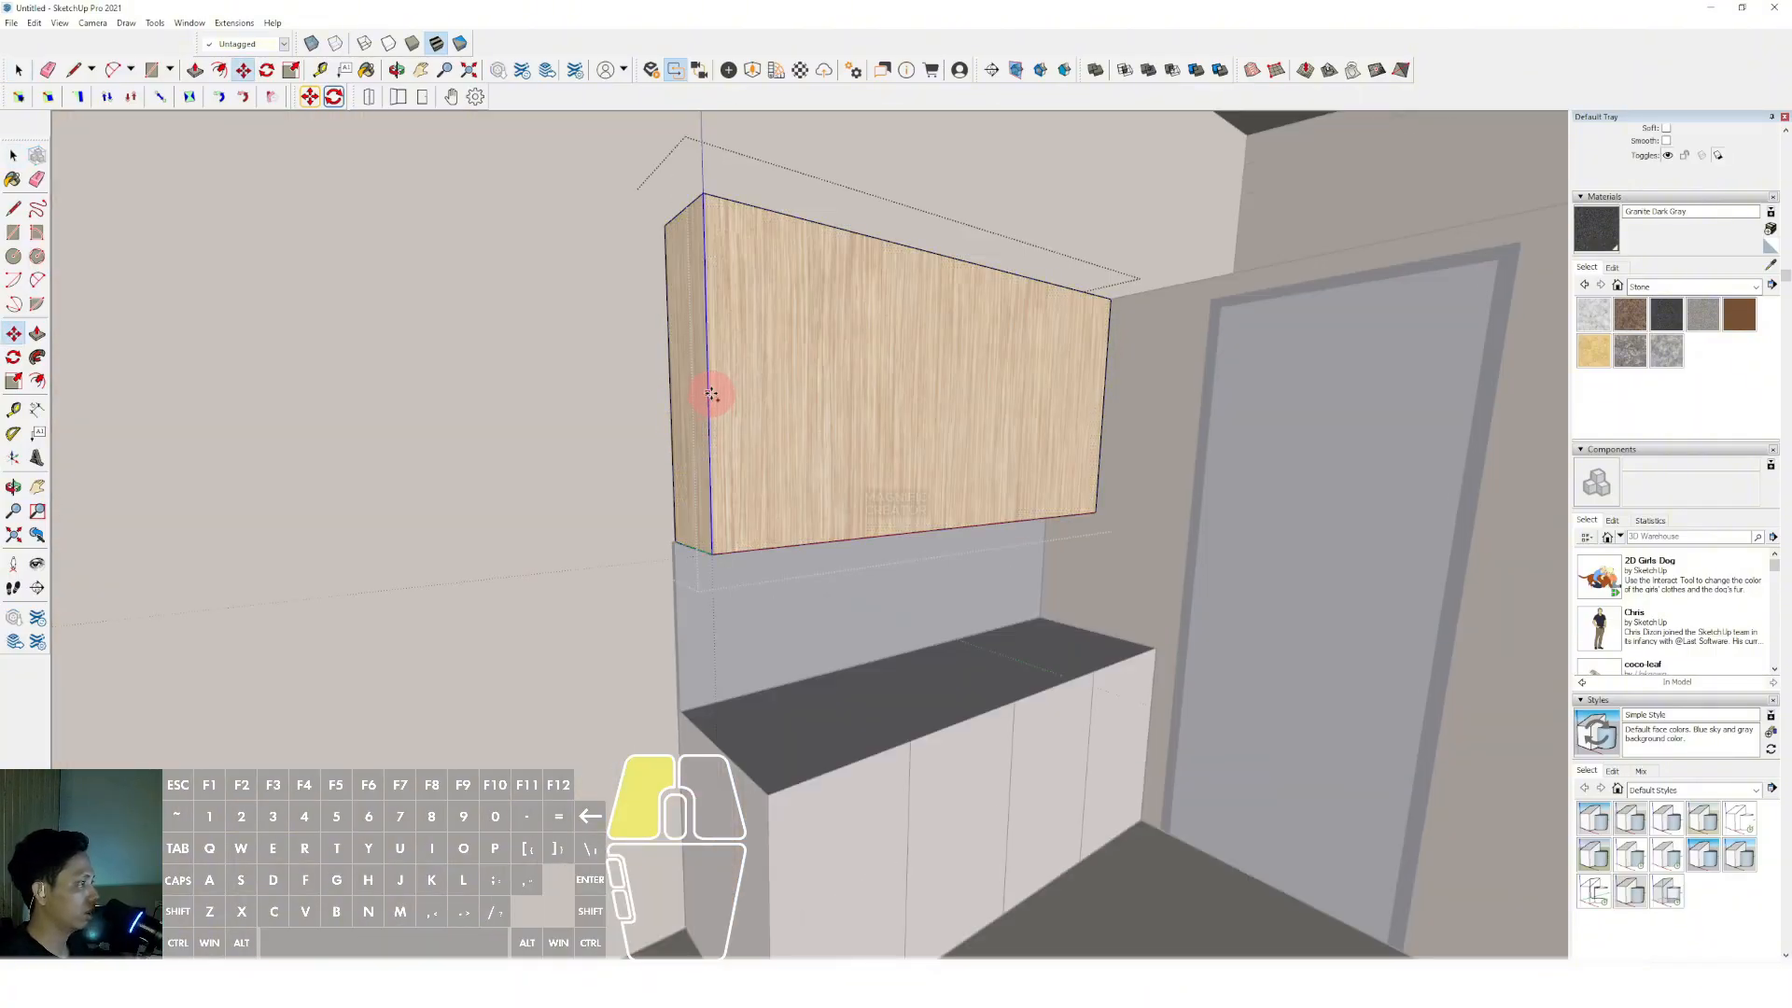
left_click(711, 394)
key("shift")
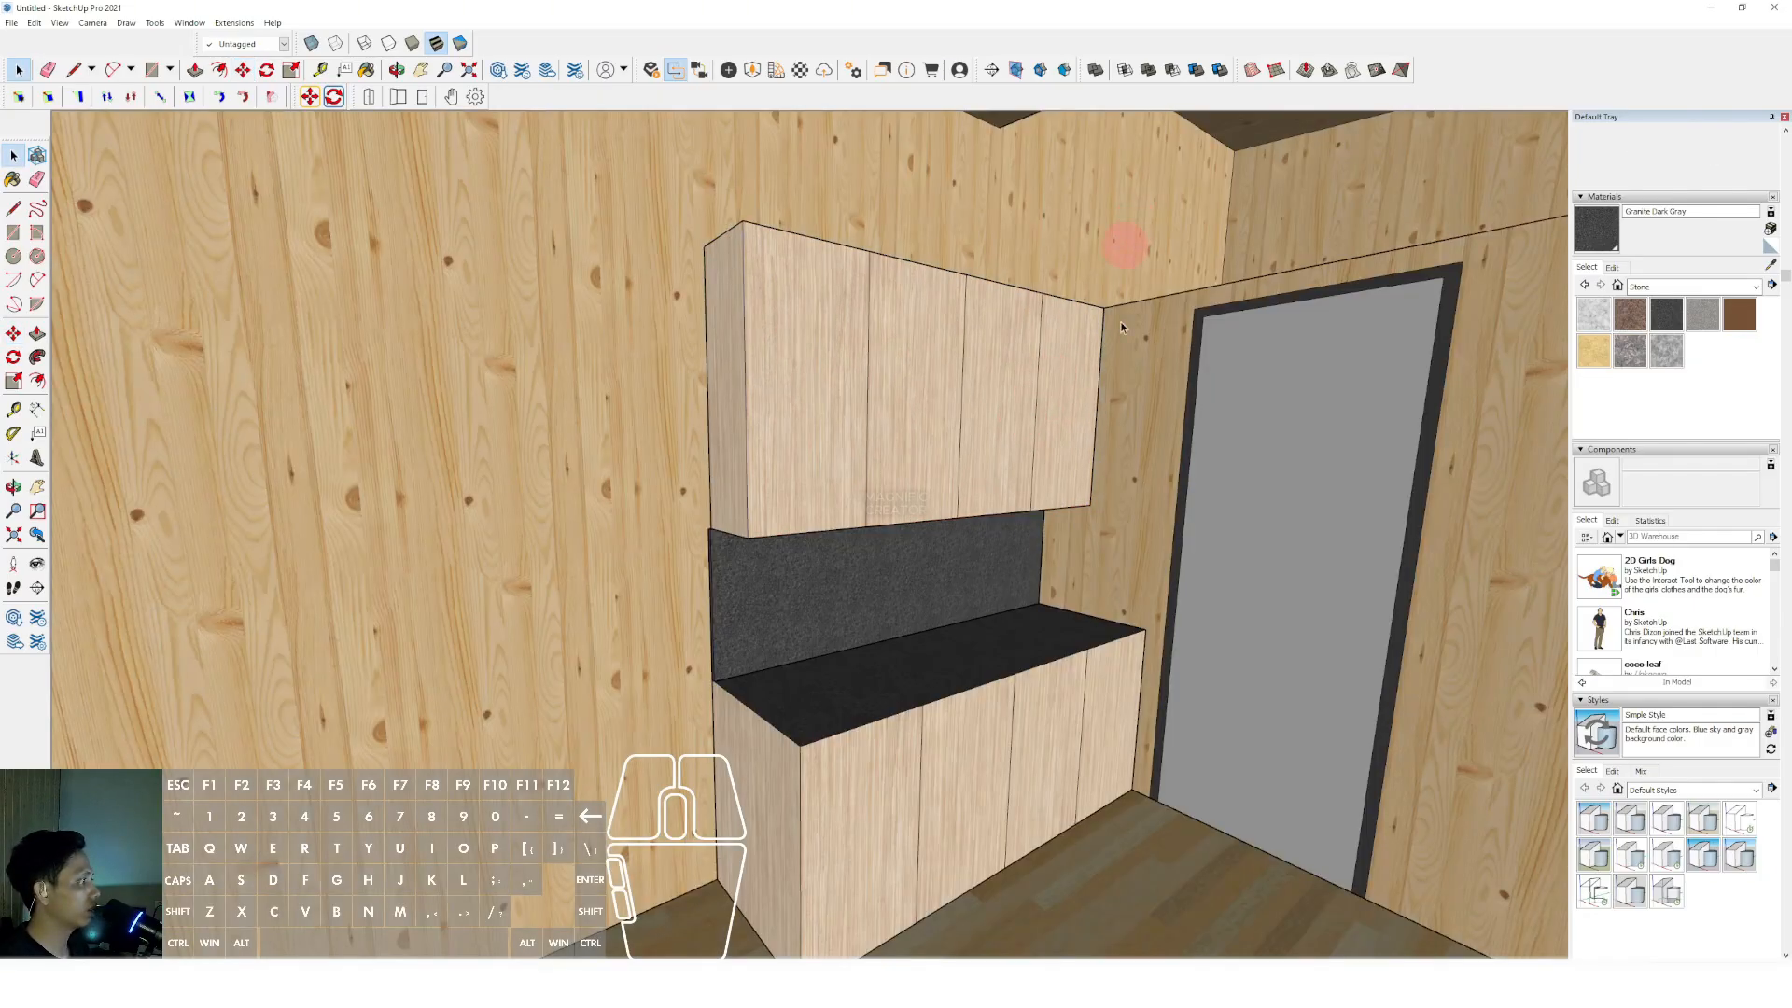
Draw a sink rectangle on the countertop inside the counter group, near the bathroom wall.
left_click_drag(1129, 248, 939, 477)
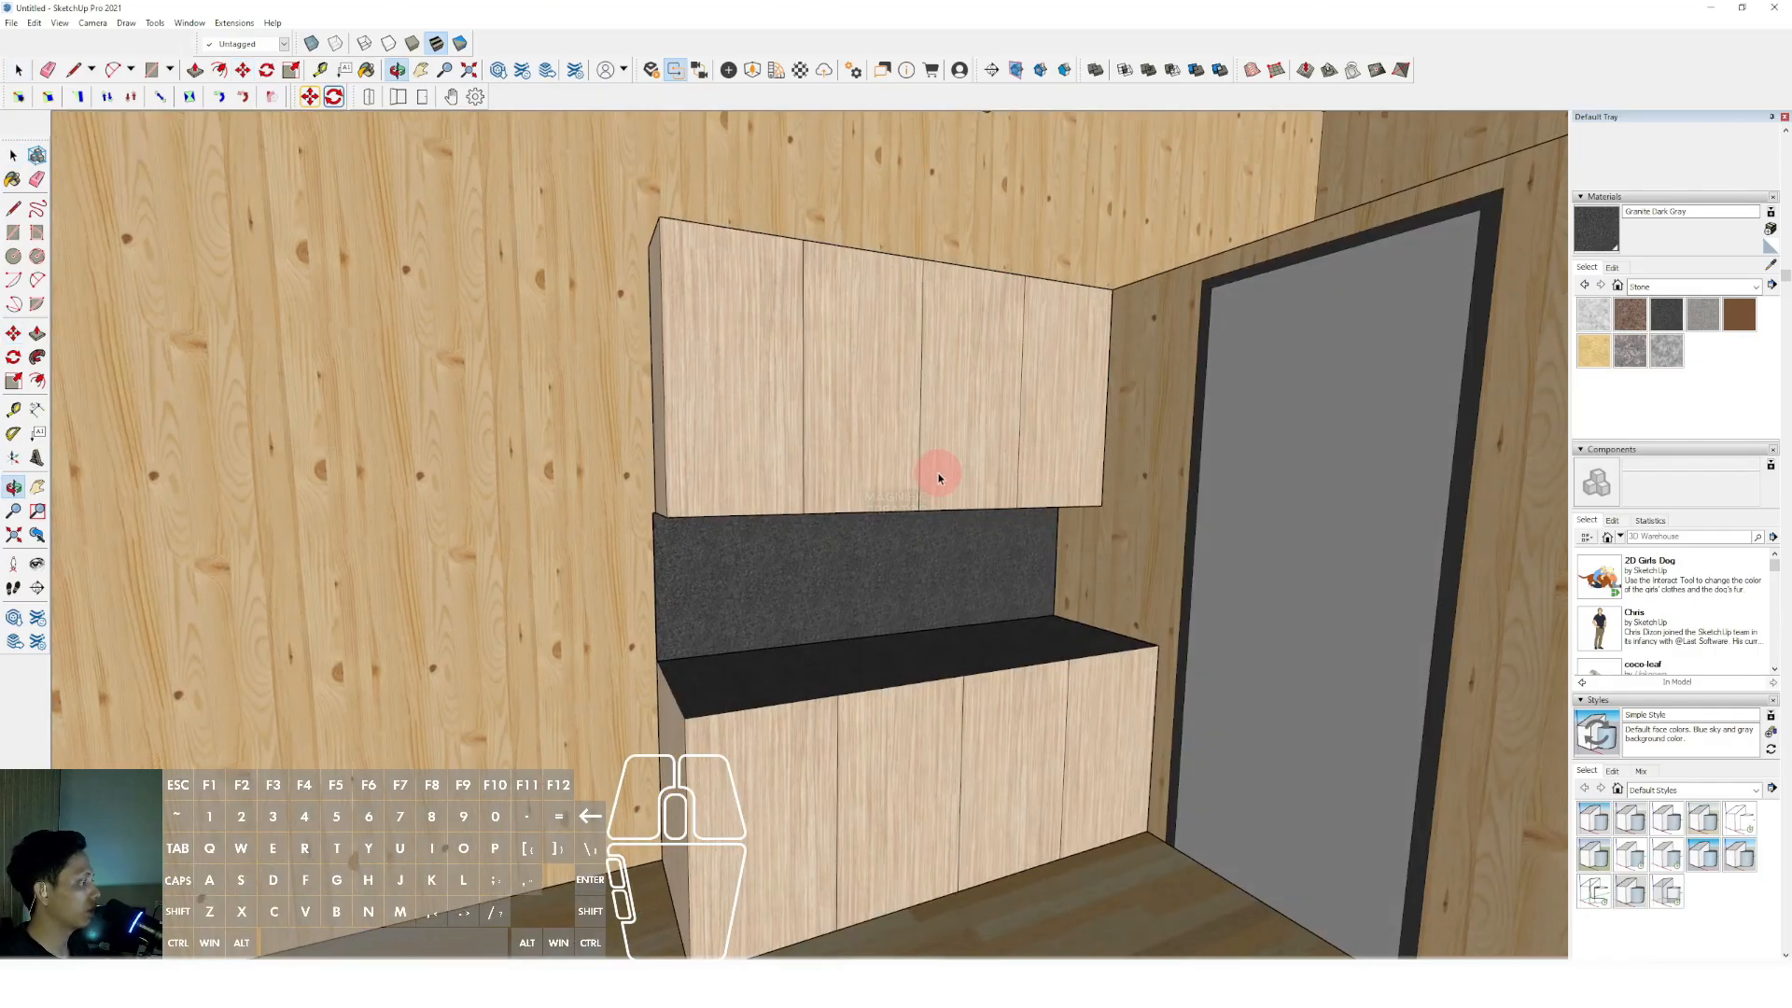
scroll(961, 659, "up", 5)
triple_click(696, 715)
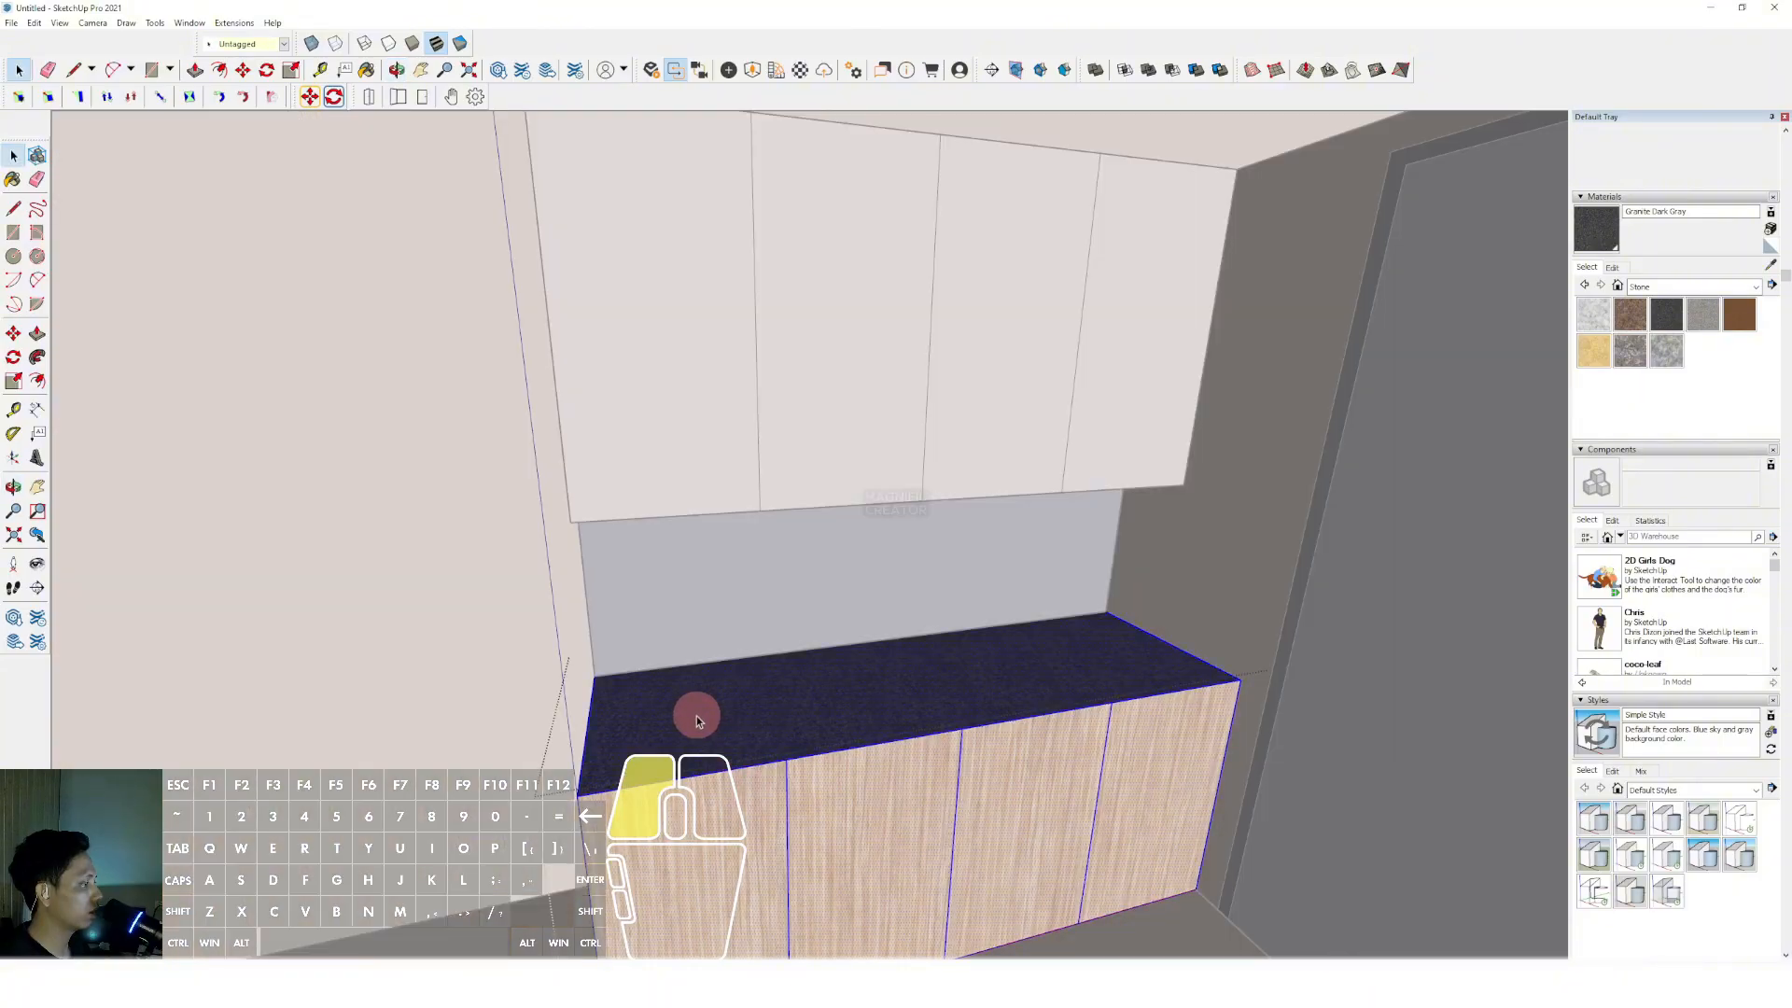
key("r")
left_click(998, 638)
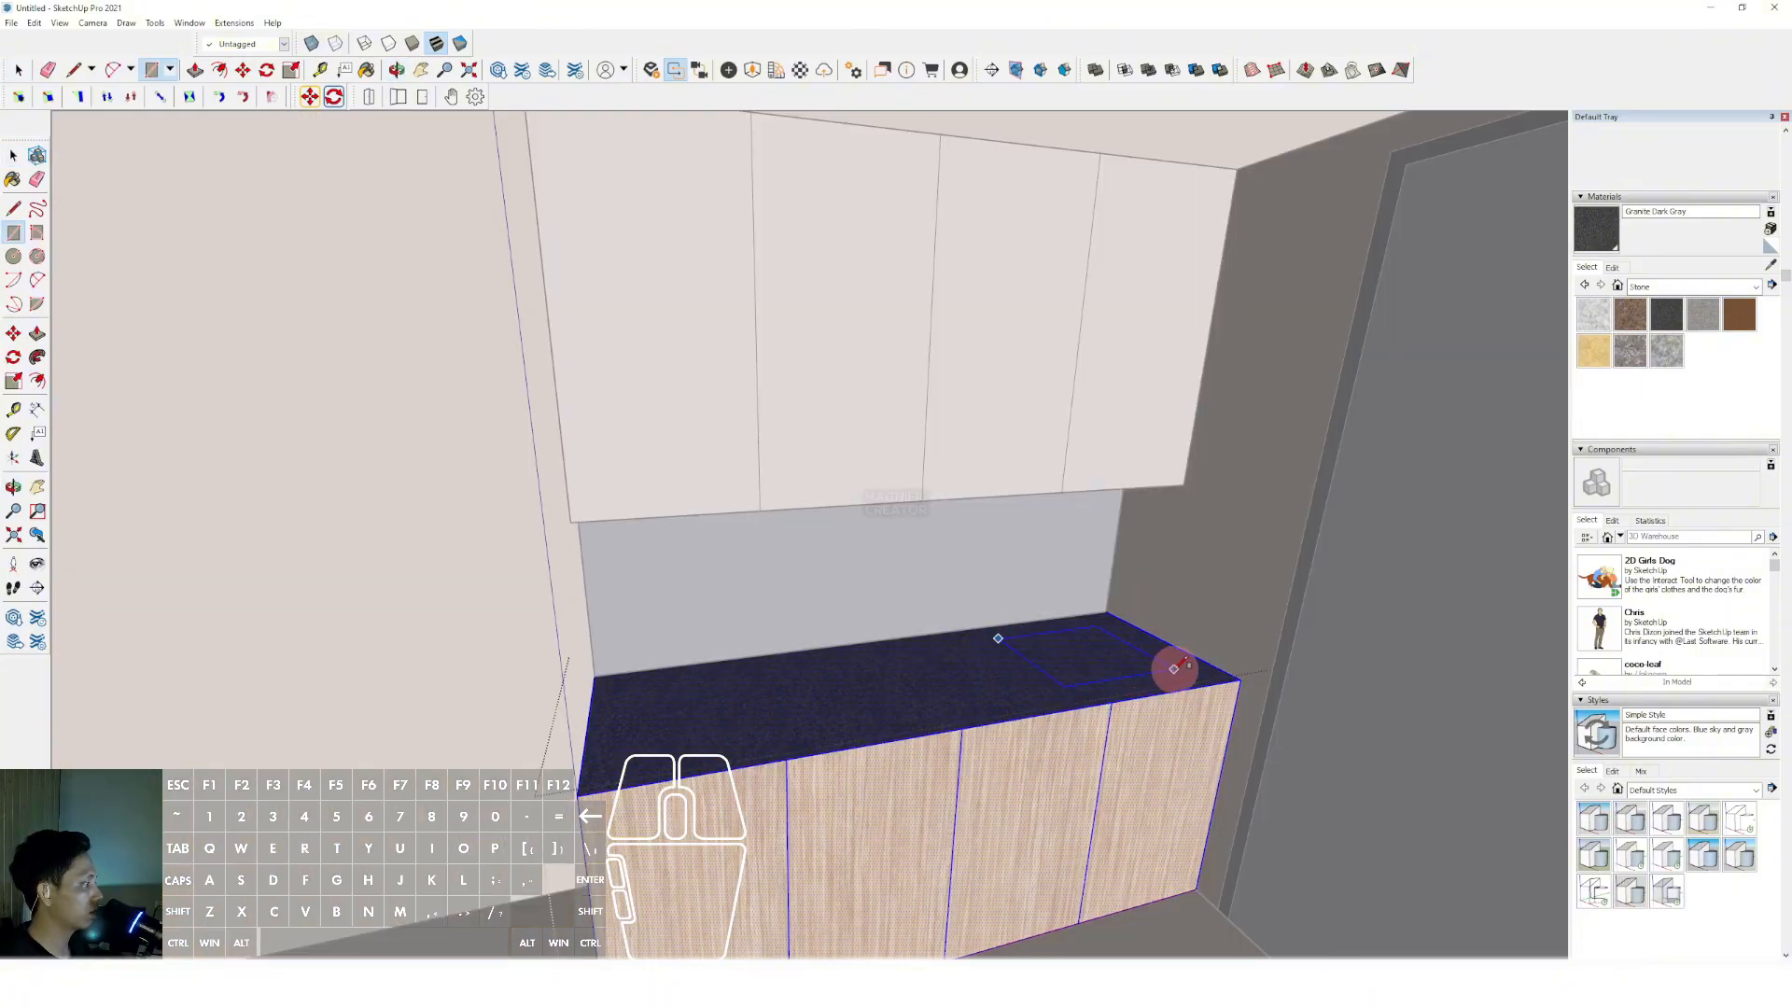
left_click(1174, 668)
key("space")
Paint the sink rectangle with Aluminum from Metal and push it down into the counter as a basin.
left_click(1754, 286)
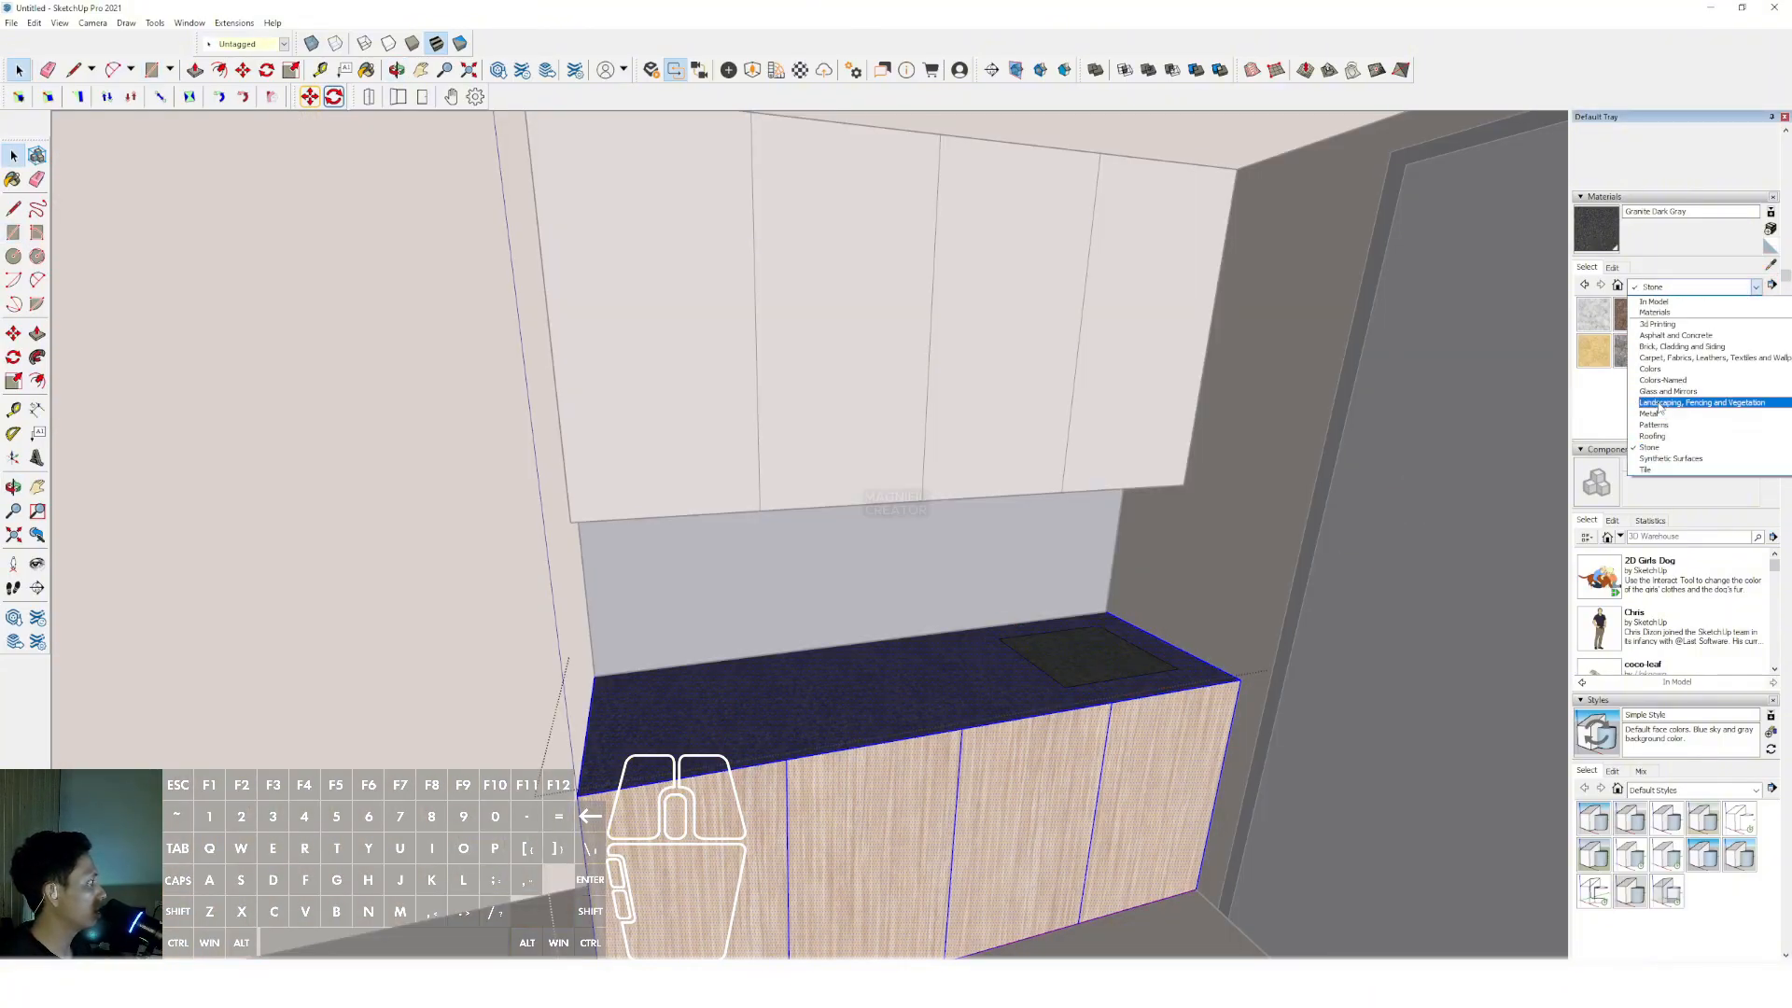
left_click(1659, 414)
left_click(1631, 343)
left_click(1108, 652)
scroll(1082, 653, "up", 5)
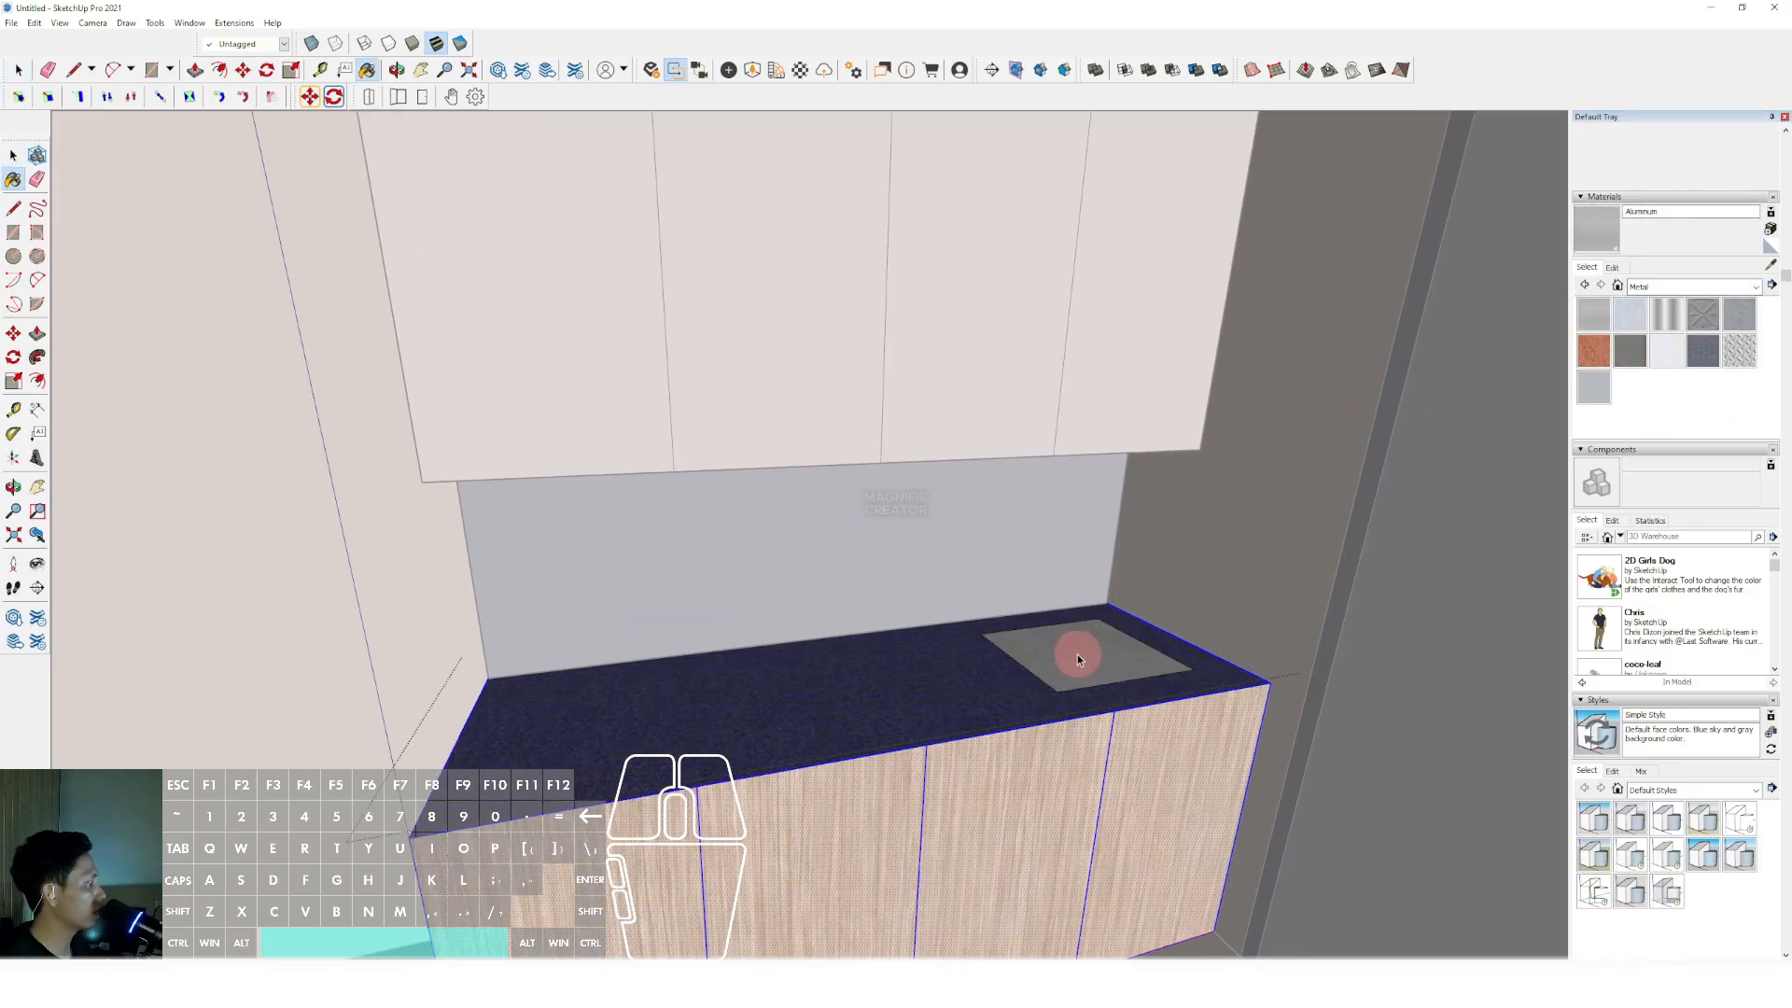
left_click_drag(1095, 632, 1072, 707)
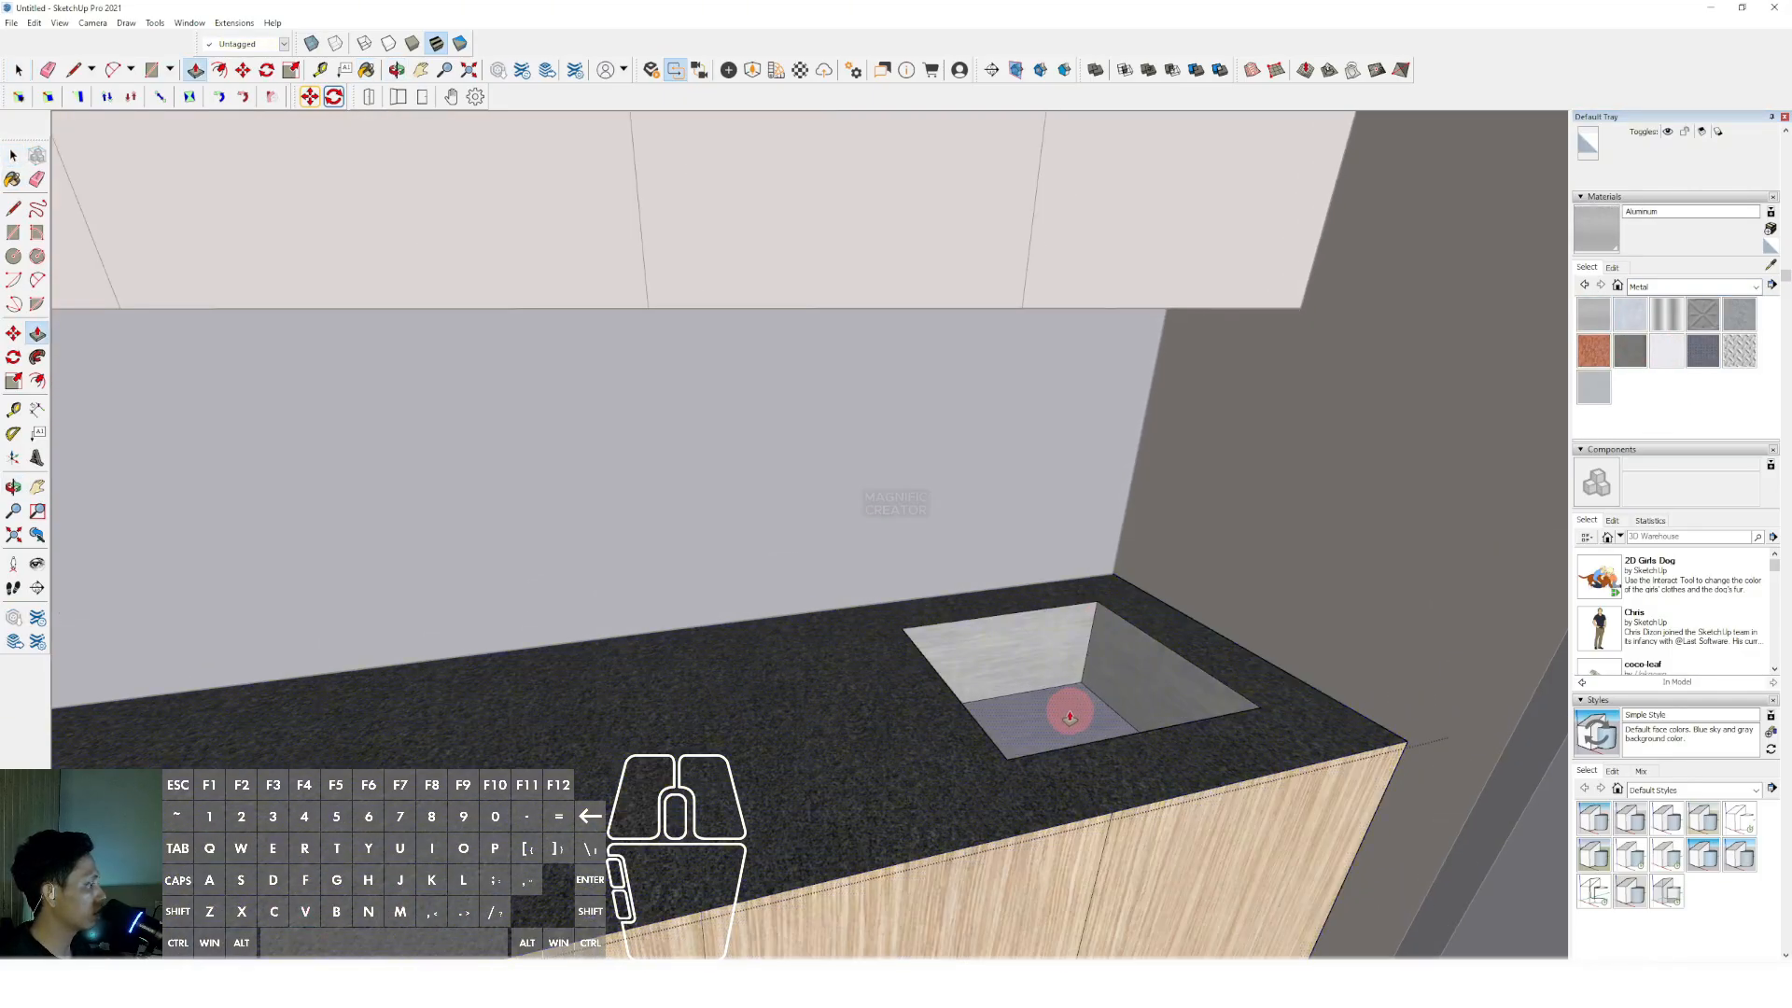
key("space")
scroll(1099, 630, "down", 5)
Draw a cooktop rectangle at the countertop's end away from the sink, extrude it into a thin slab and group it.
left_click(362, 724)
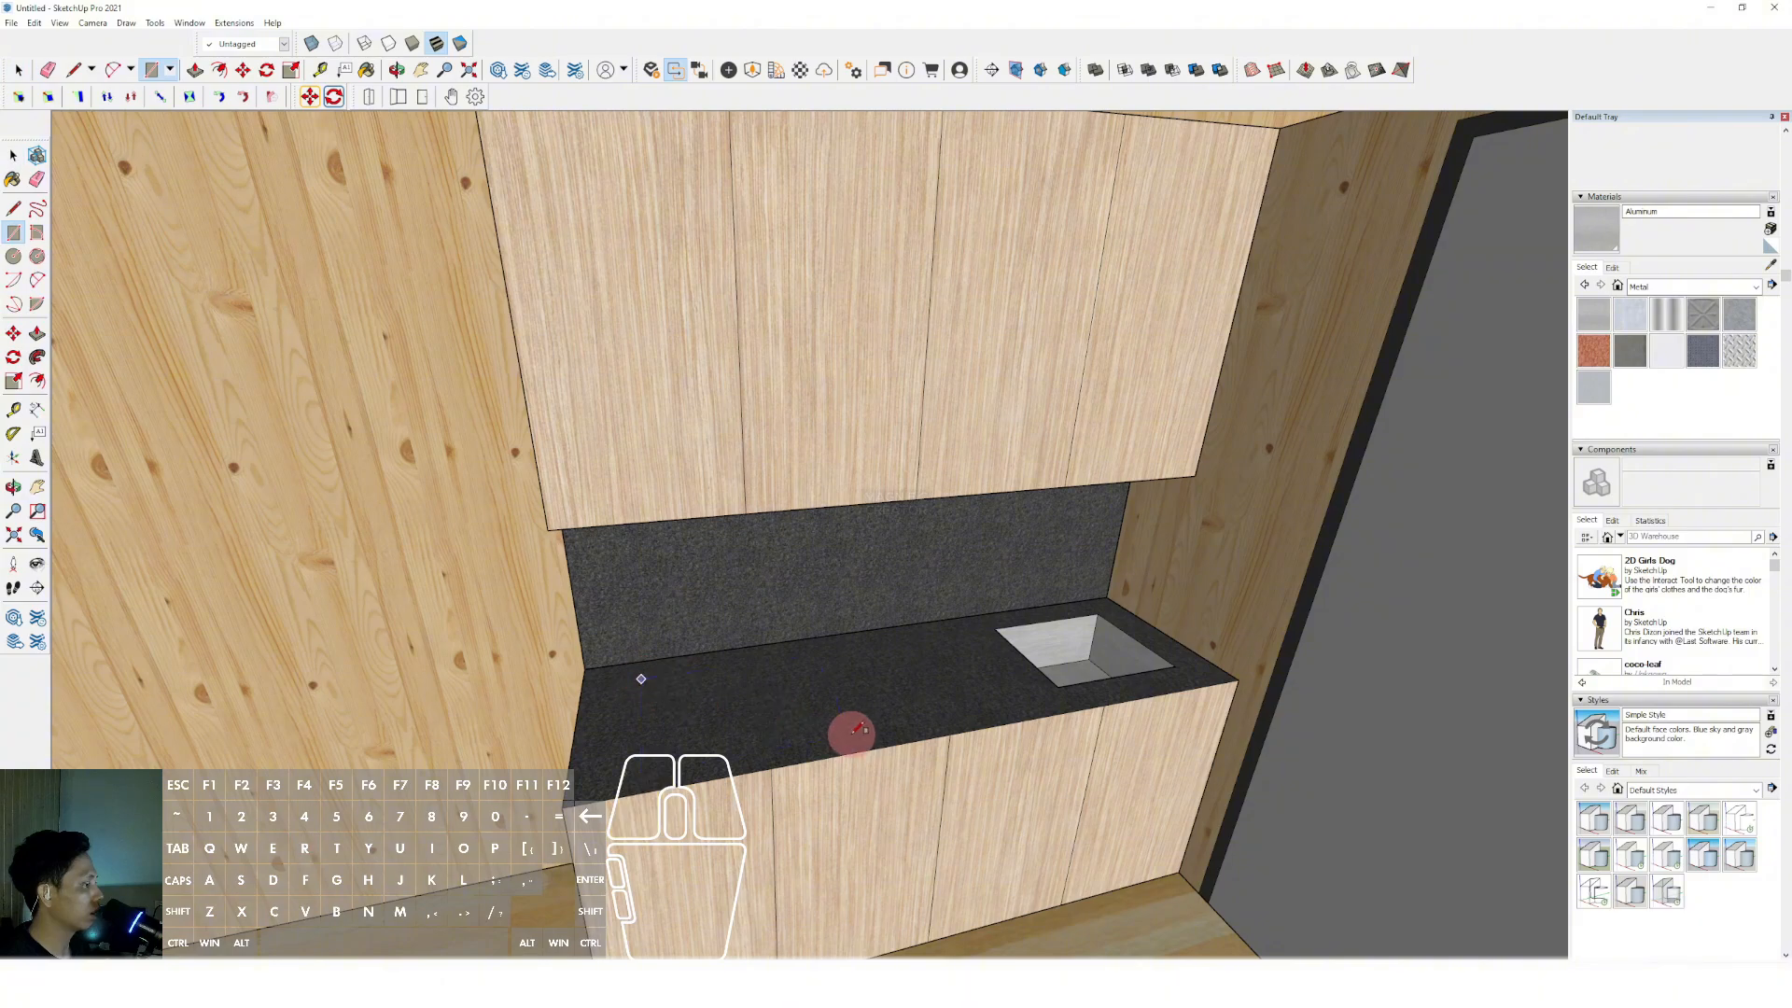
left_click(888, 725)
key("space")
middle_click_drag(887, 725, 847, 674)
key("v")
left_click(847, 674)
left_click(848, 671)
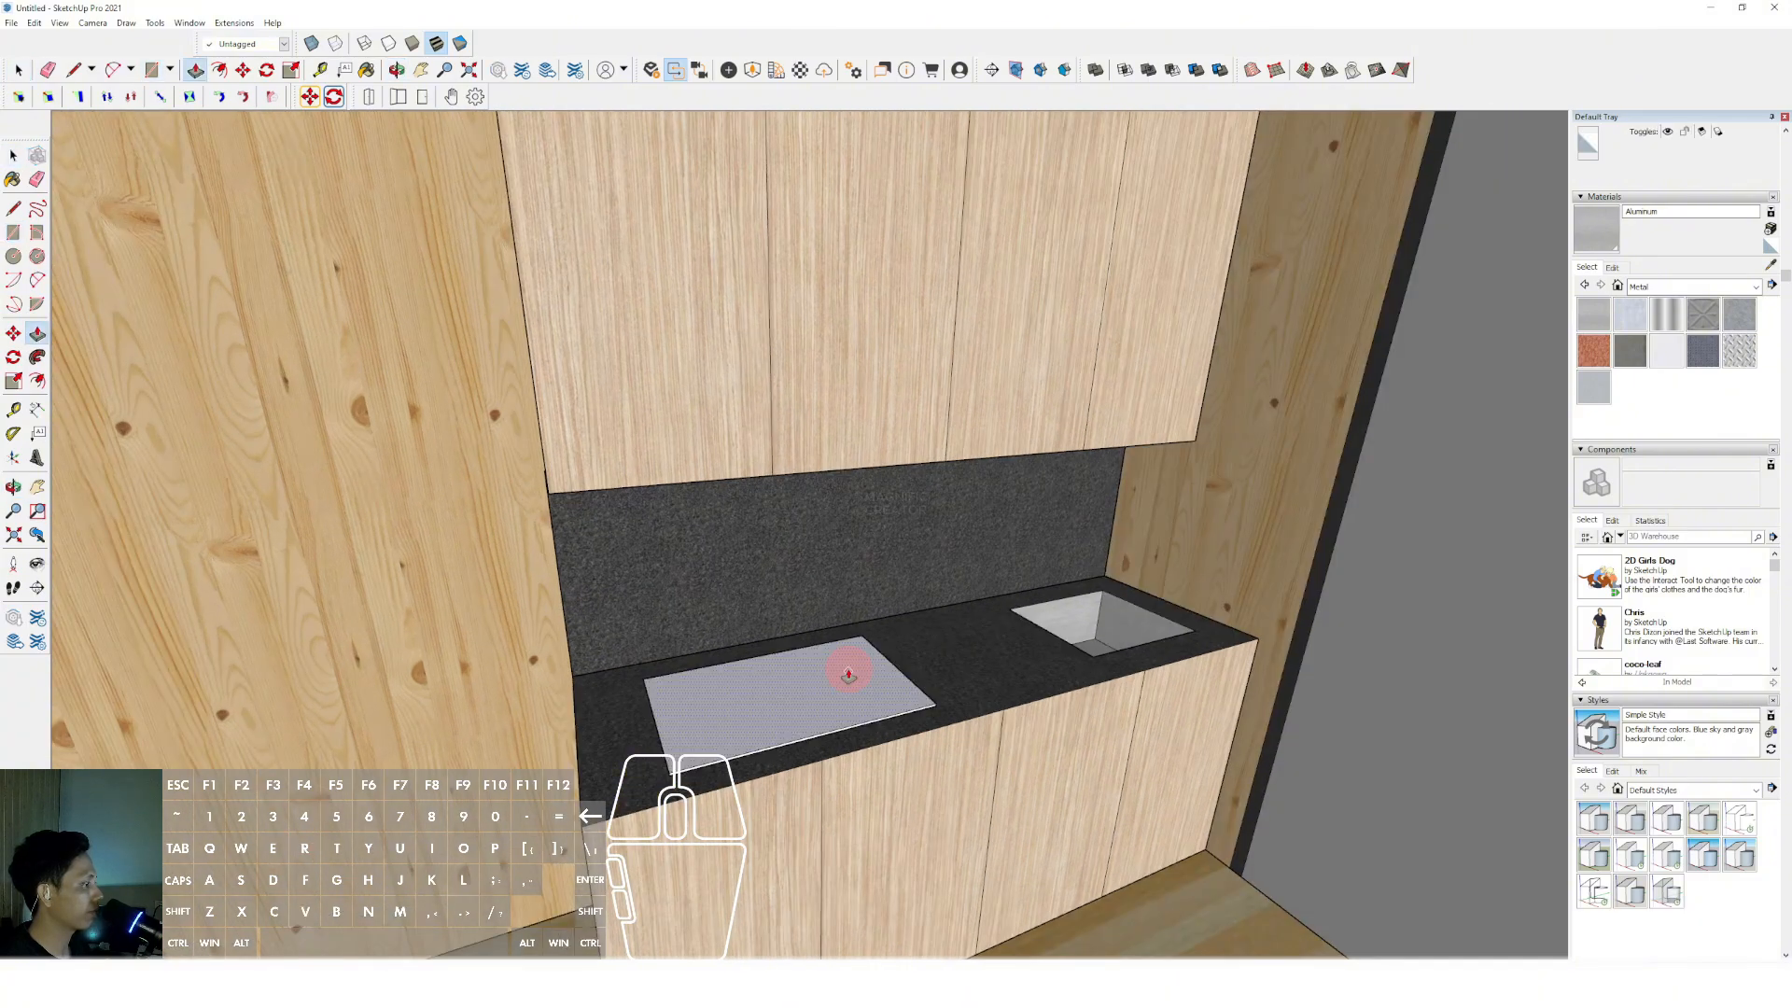
key("space")
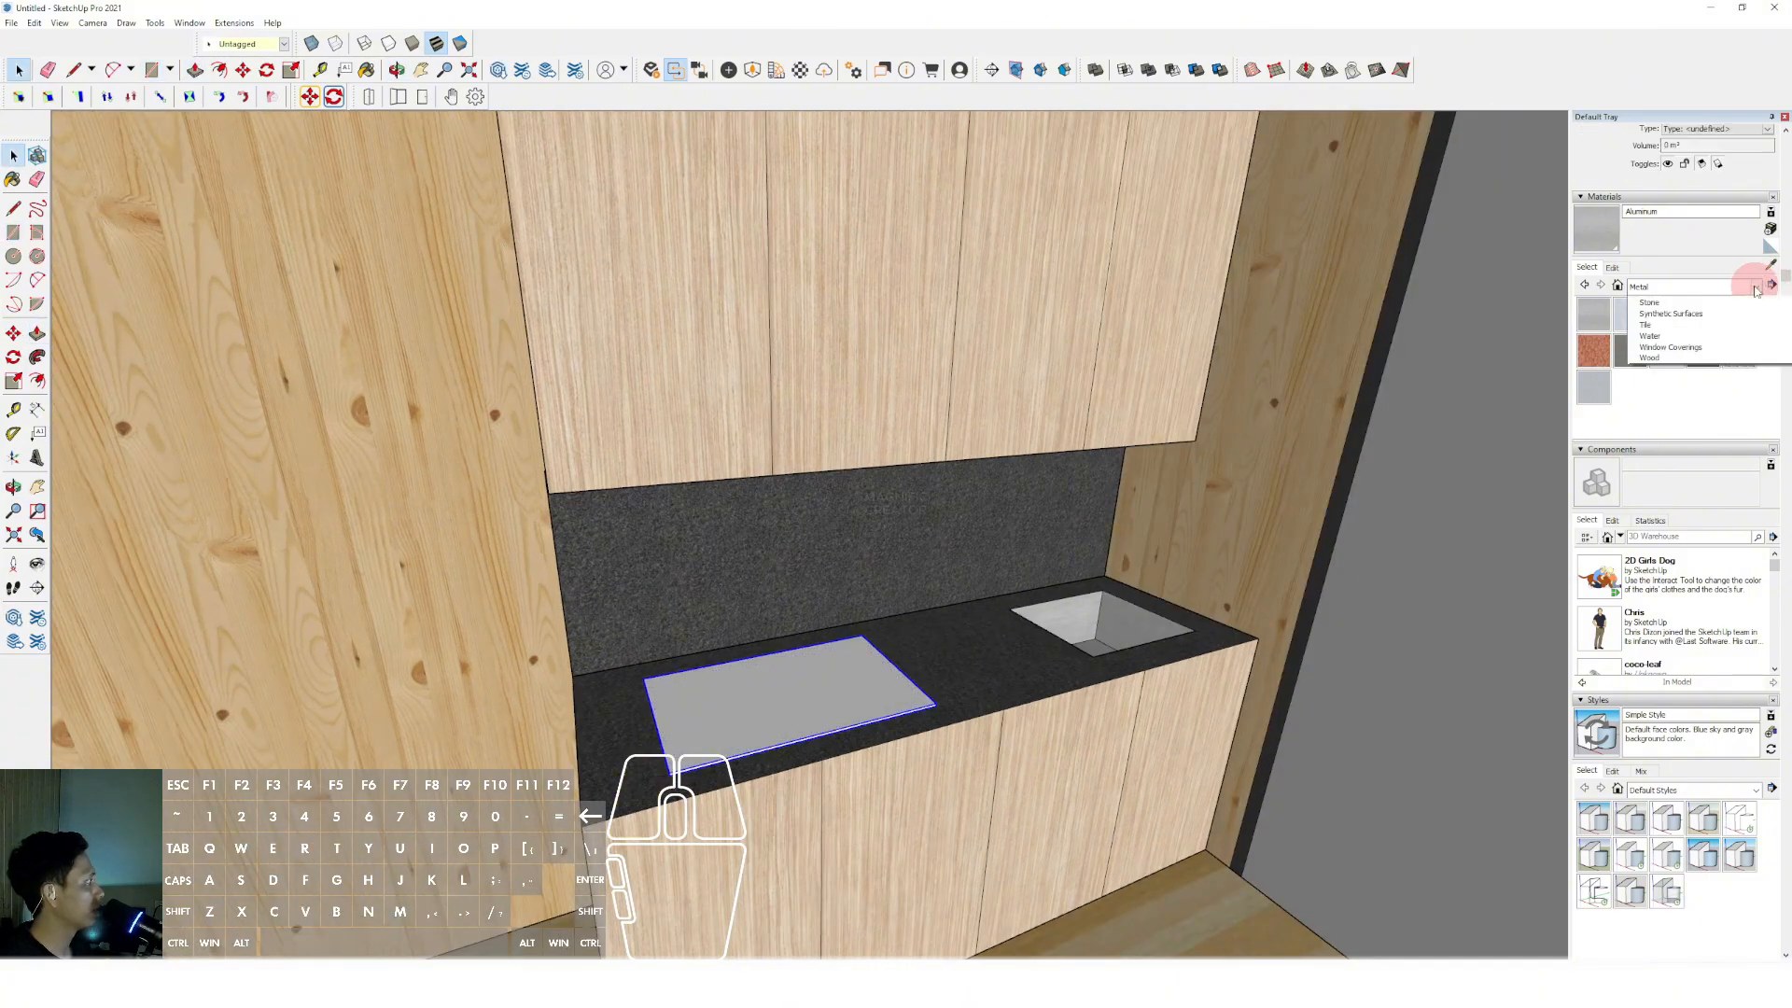
Paint the cooktop slab with the dark gray Color M08 from Colors.
left_click(1755, 286)
left_click(1664, 373)
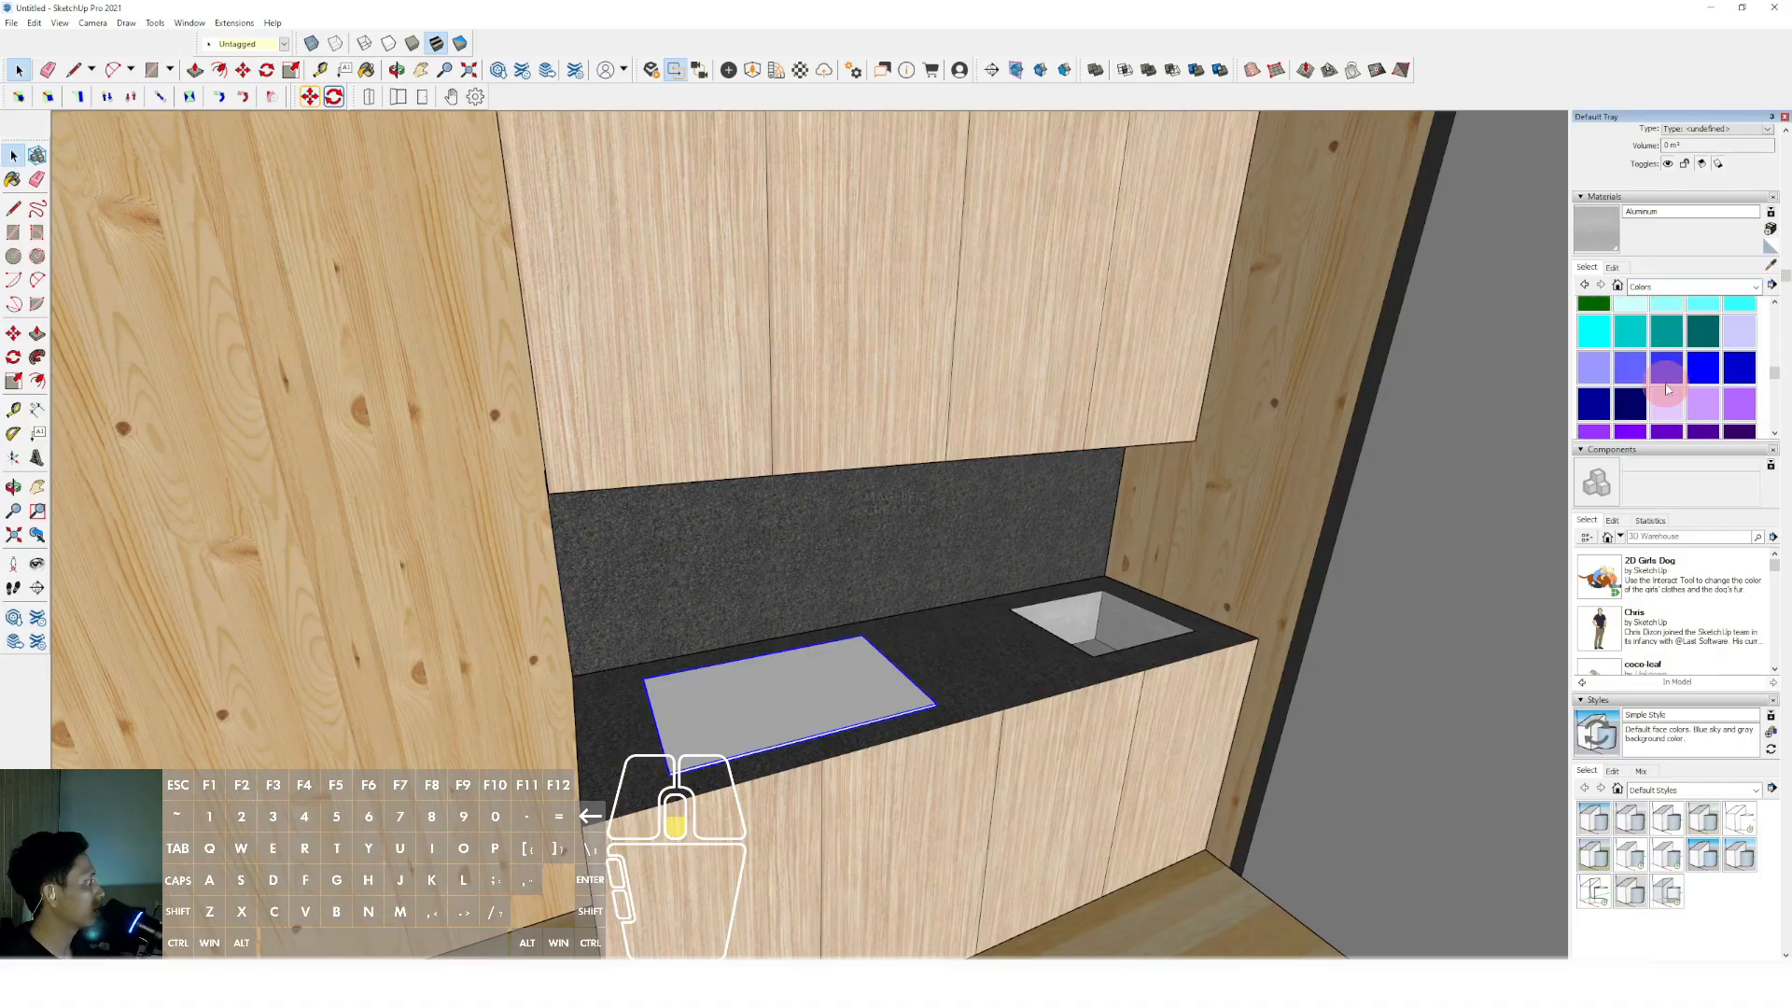
scroll(1670, 378, "down", 10)
left_click(1738, 376)
left_click(848, 659)
Recolour the red standing seam roof material to dark gray, setting its HLS saturation to 0 and lightness to 20.
mouse_move(848, 660)
middle_mouse_down()
mouse_move(915, 592)
mouse_move(1094, 601)
middle_mouse_up()
middle_click_drag(827, 678, 861, 511)
scroll(860, 512, "down", 15)
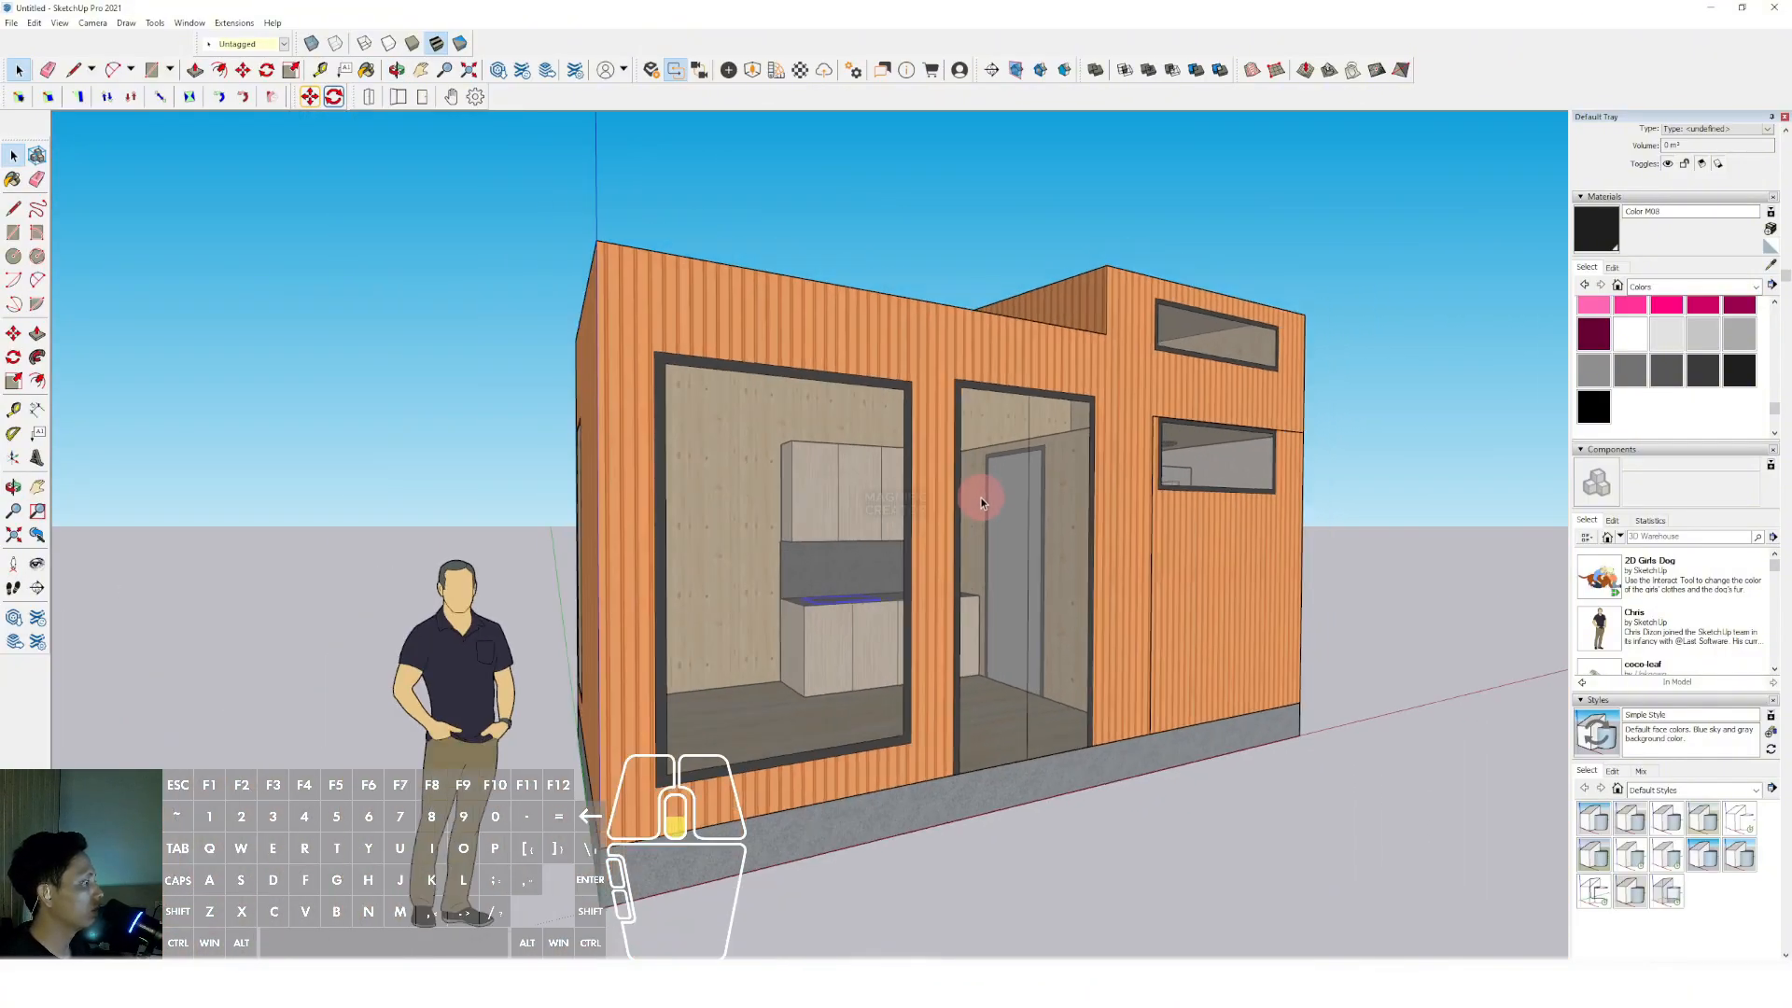
middle_click_drag(980, 504, 1331, 507)
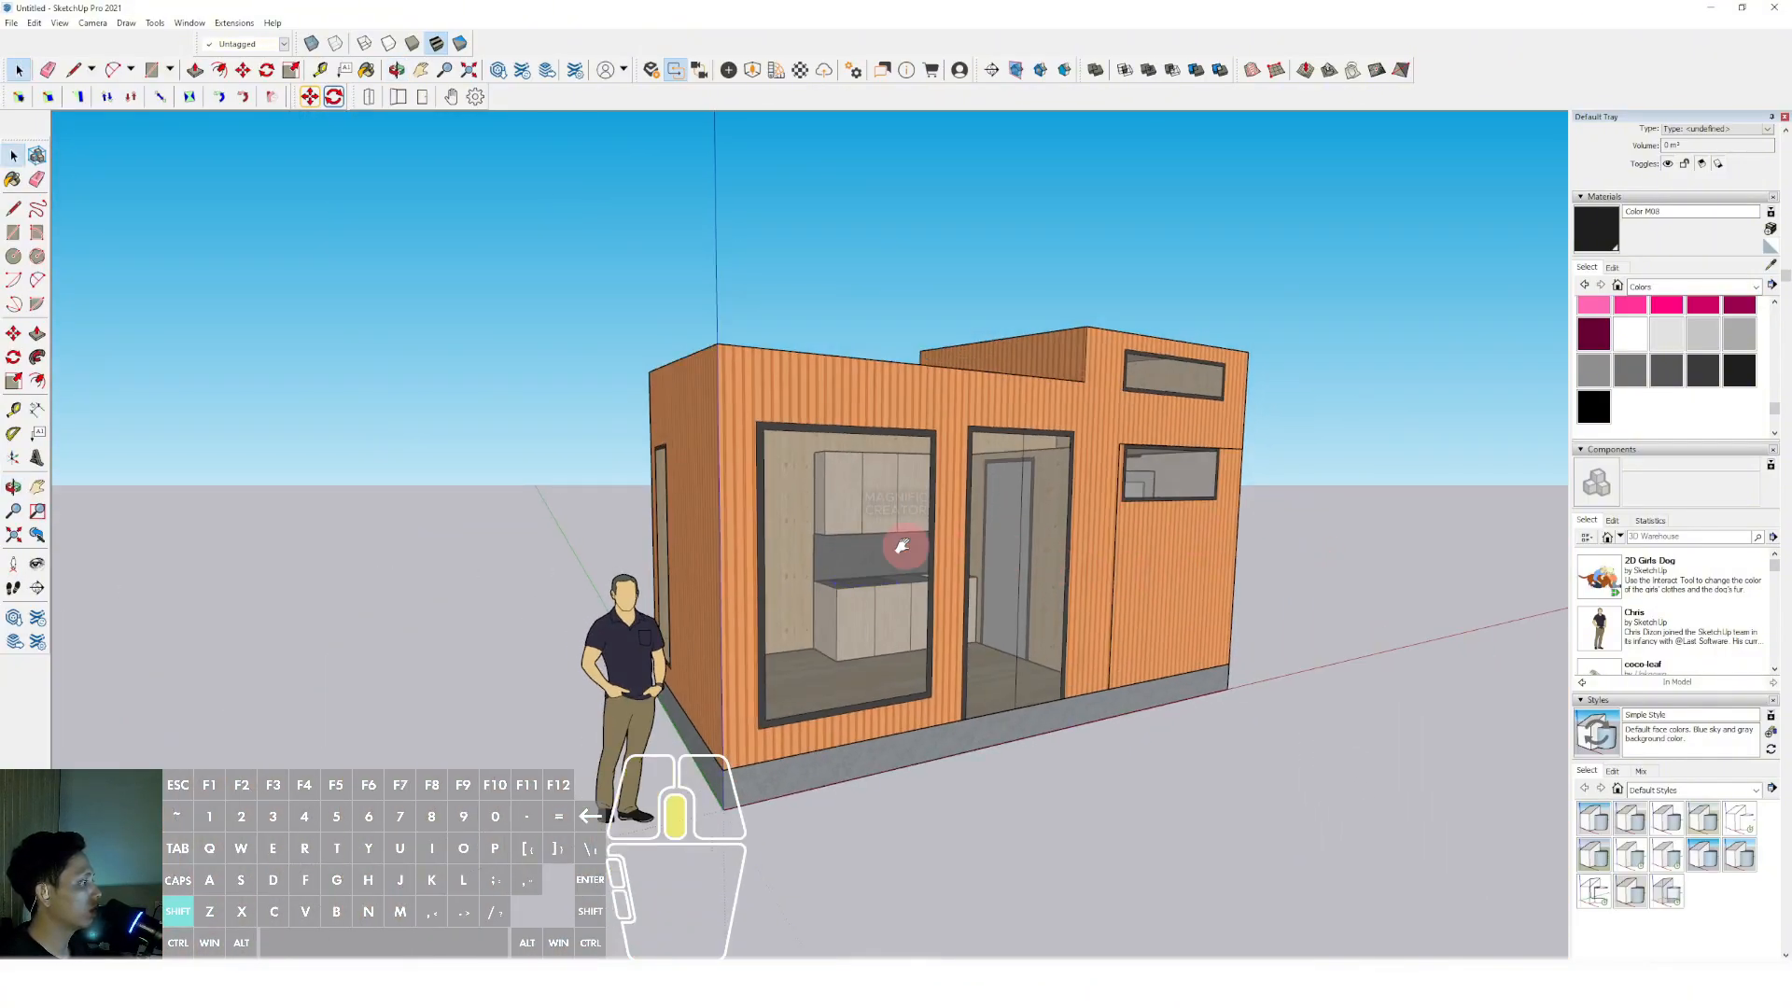
middle_click_drag(902, 546, 1079, 606)
scroll(784, 571, "up", 4)
middle_click_drag(830, 320, 1306, 308)
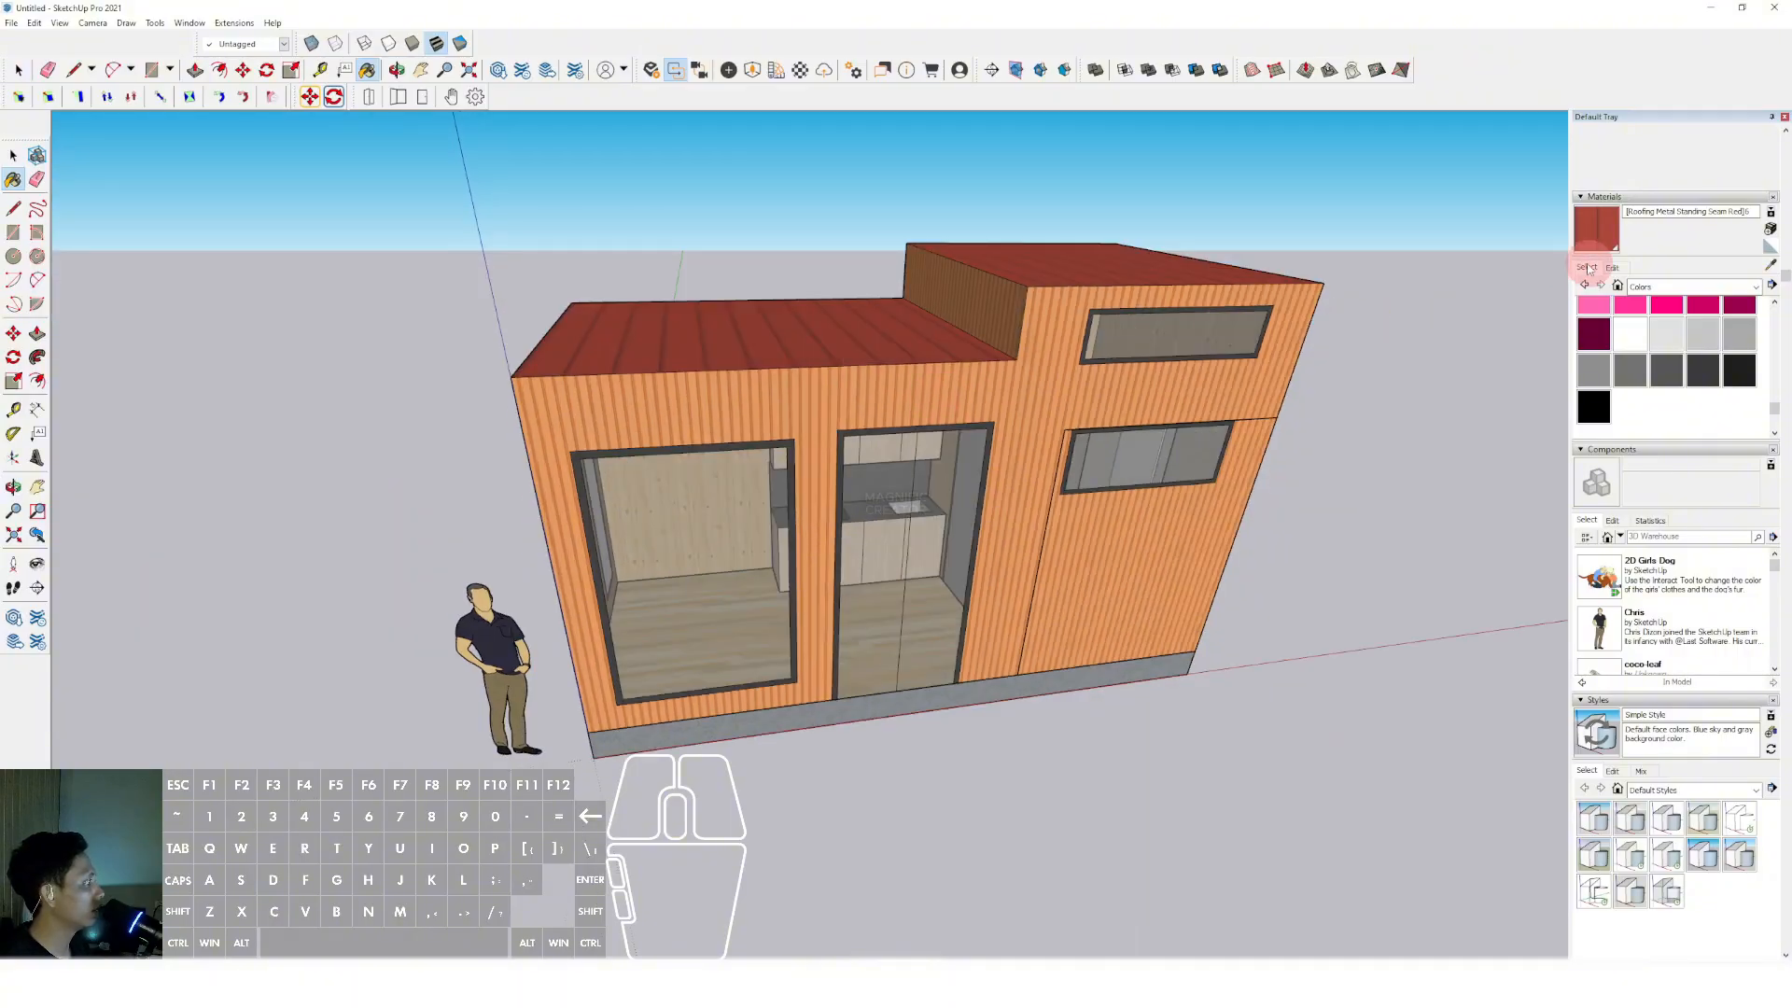
left_click(1612, 266)
left_click(1592, 341)
left_click_drag(1630, 361, 1619, 363)
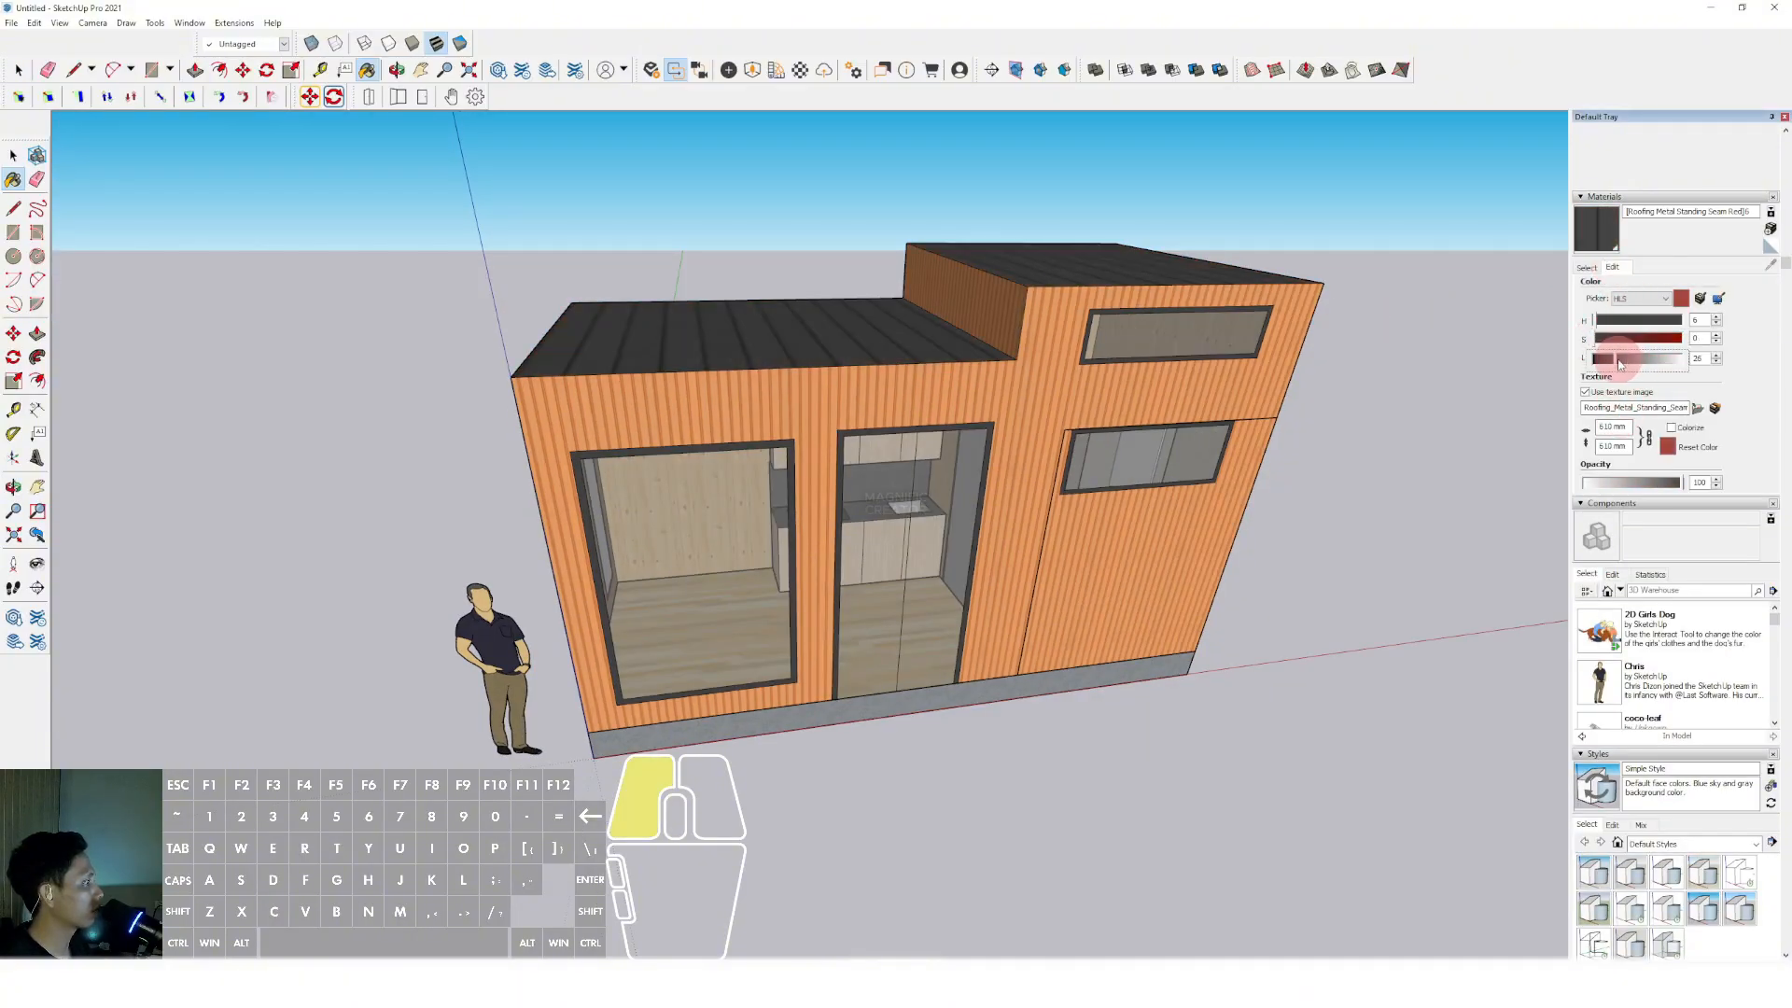
middle_click_drag(1003, 560, 1083, 464)
key("space")
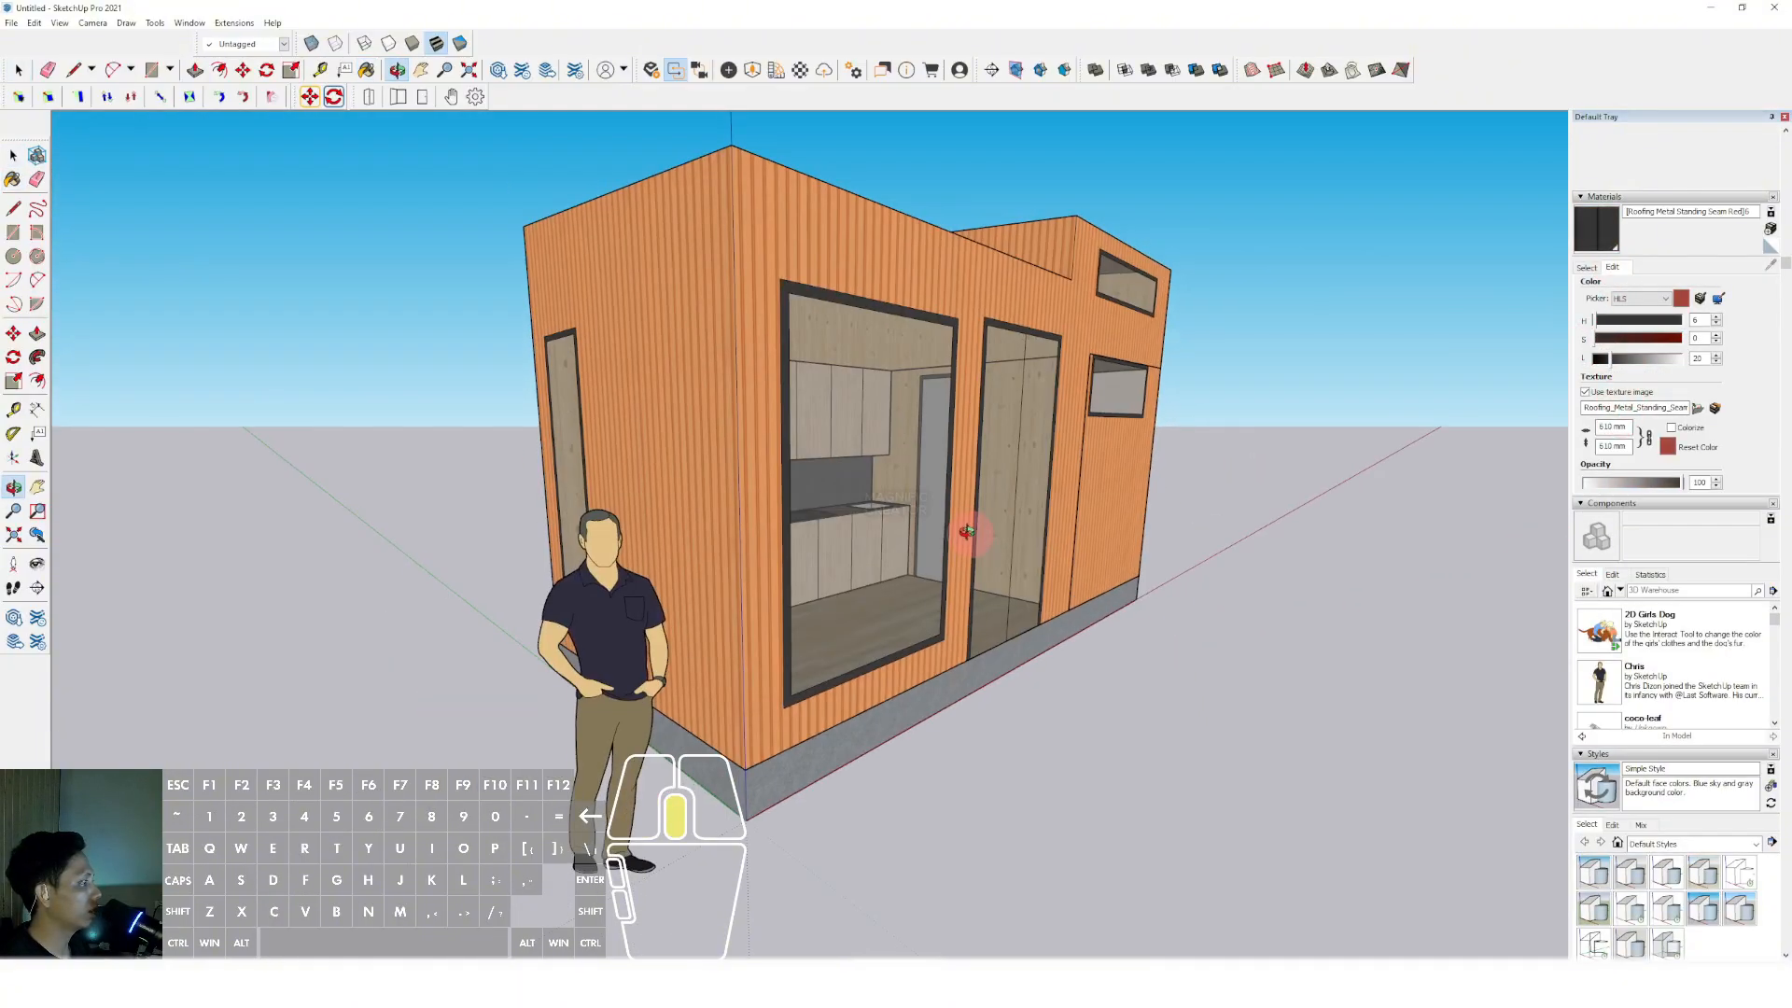